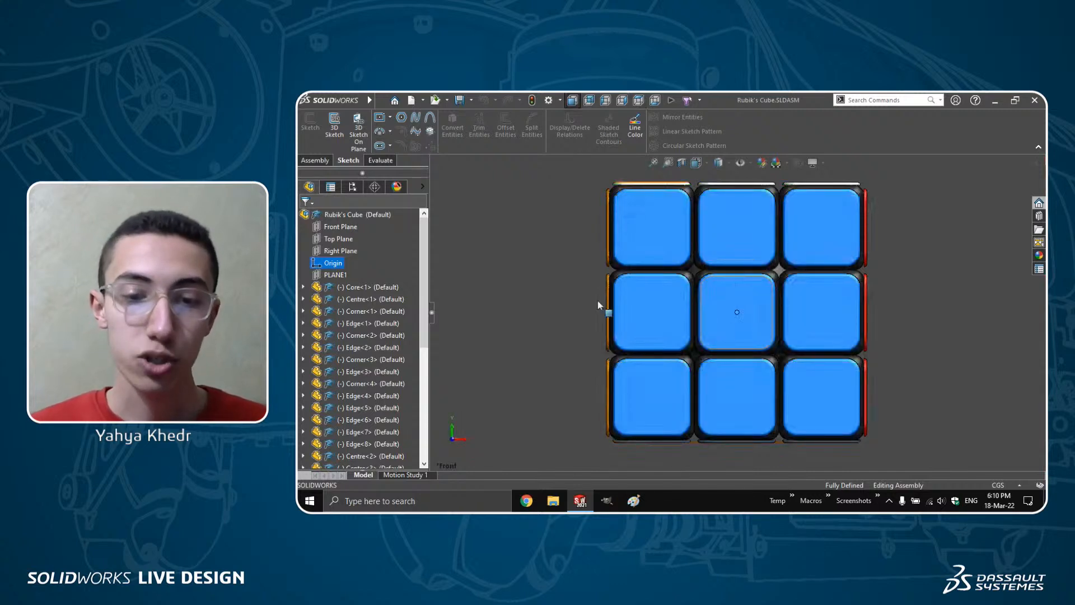
- Show the cube in trimetric view and create a new motion study for the assembly
{"action": "left_click", "coordinate": [582, 295]}
{"action": "key", "text": "ctrl+7"}
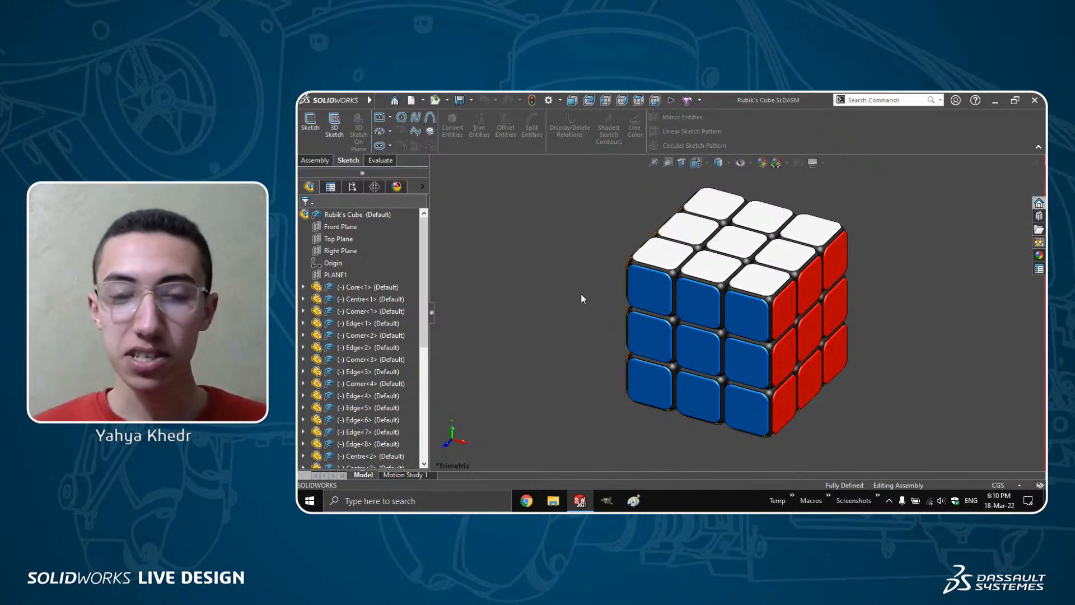
{"action": "left_click", "coordinate": [314, 160]}
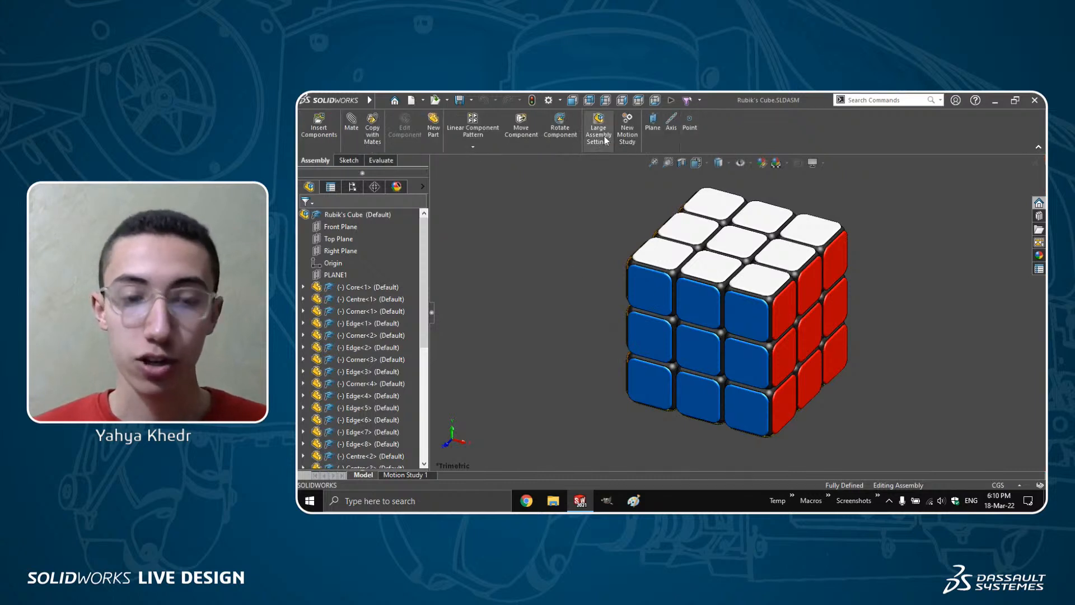
{"action": "left_click", "coordinate": [626, 140]}
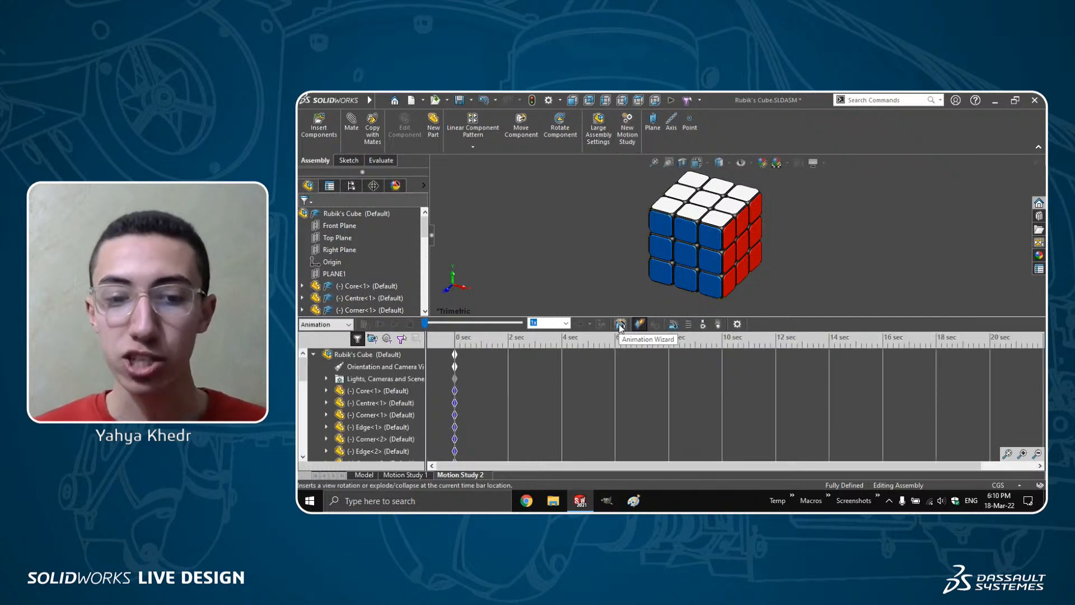
- Use the Animation Wizard to rotate the model once counterclockwise about the Y-axis, with a 5-second duration starting at 0 seconds
{"action": "left_click", "coordinate": [620, 325]}
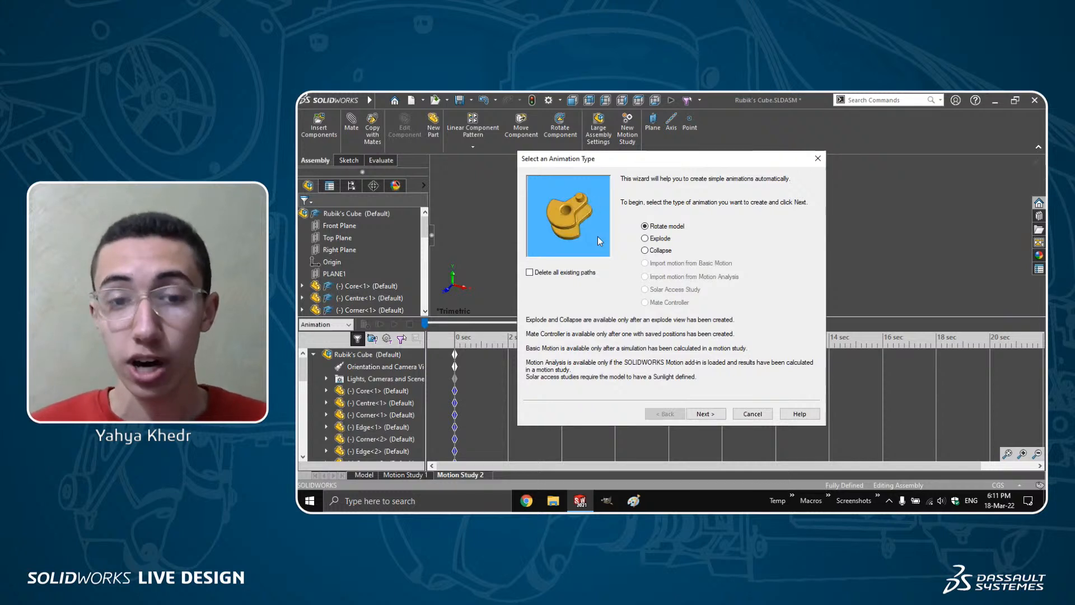
{"action": "left_click", "coordinate": [703, 415]}
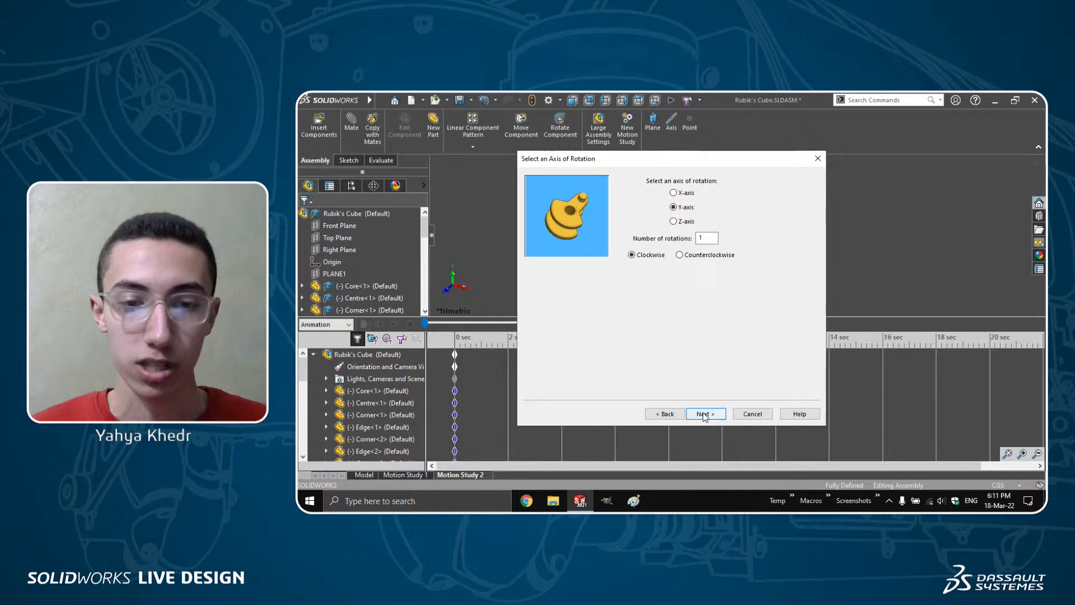
{"action": "left_click", "coordinate": [675, 195]}
{"action": "left_click", "coordinate": [675, 207]}
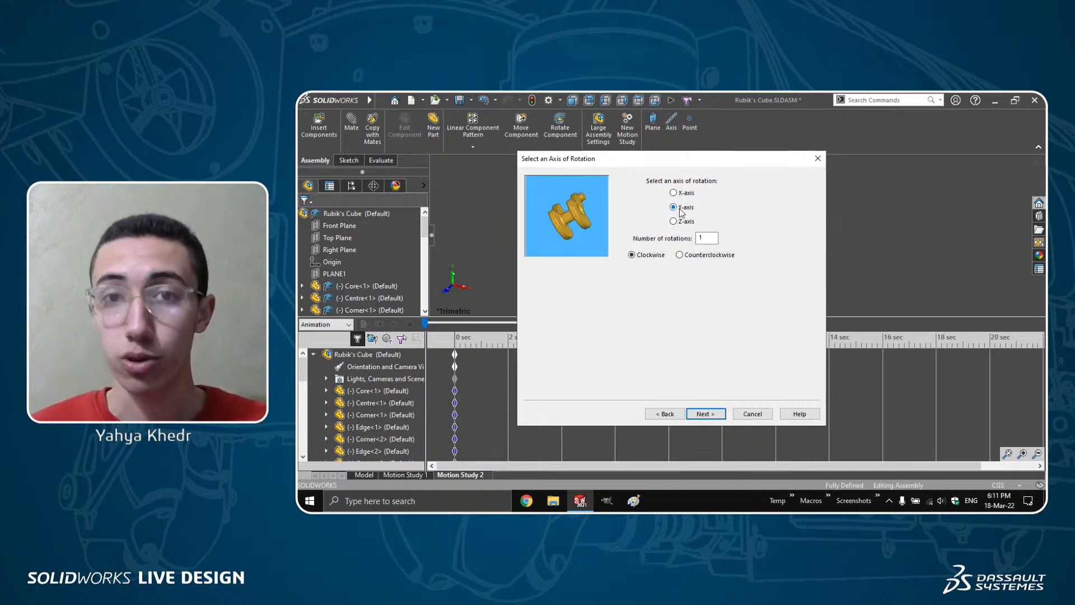
{"action": "left_click", "coordinate": [680, 255]}
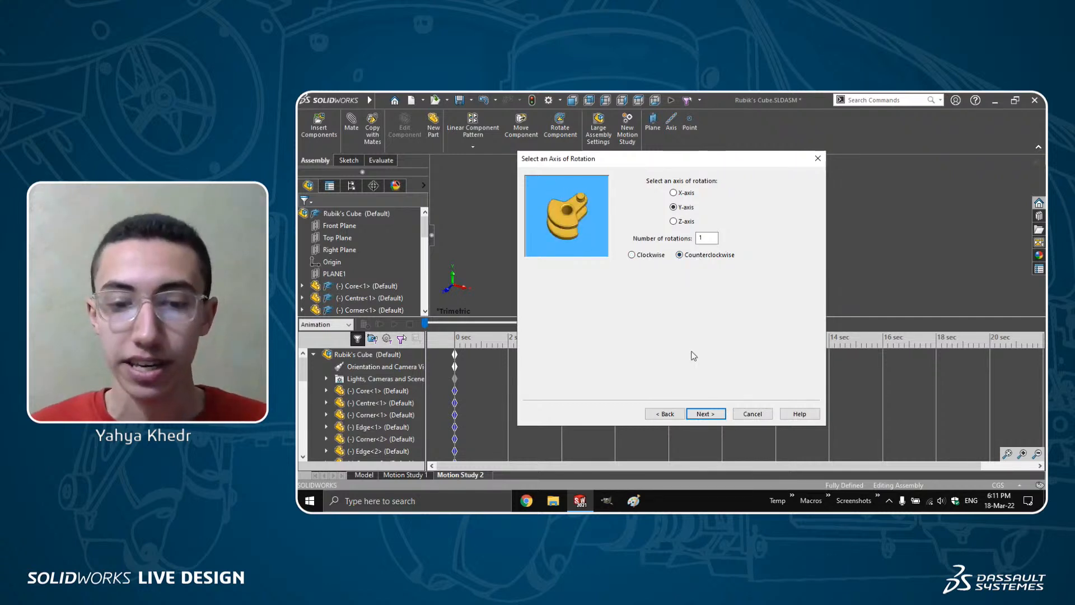
{"action": "left_click", "coordinate": [704, 413]}
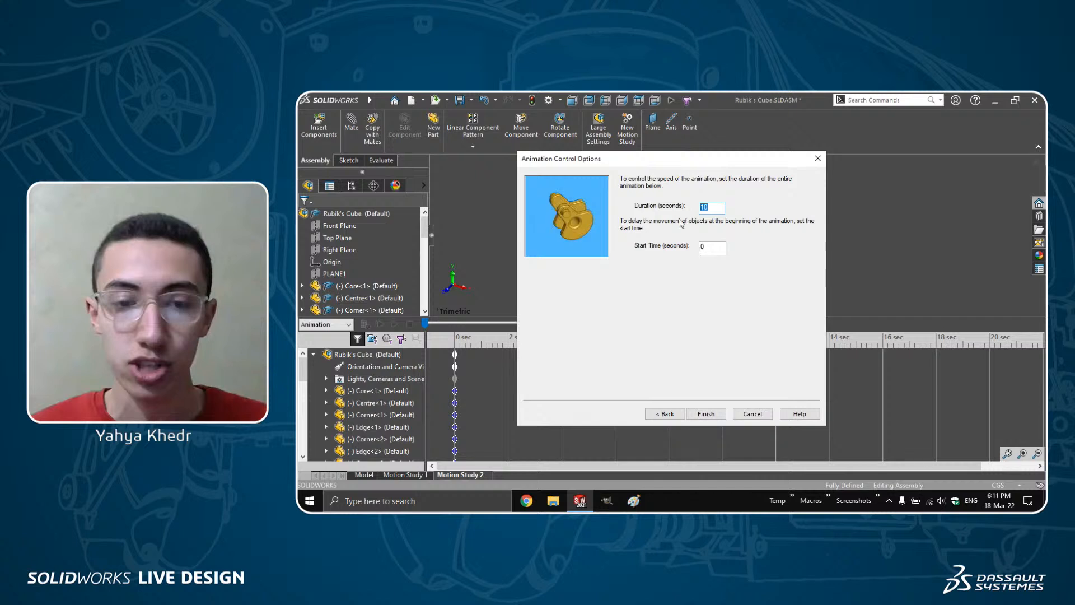
{"action": "type", "text": "5"}
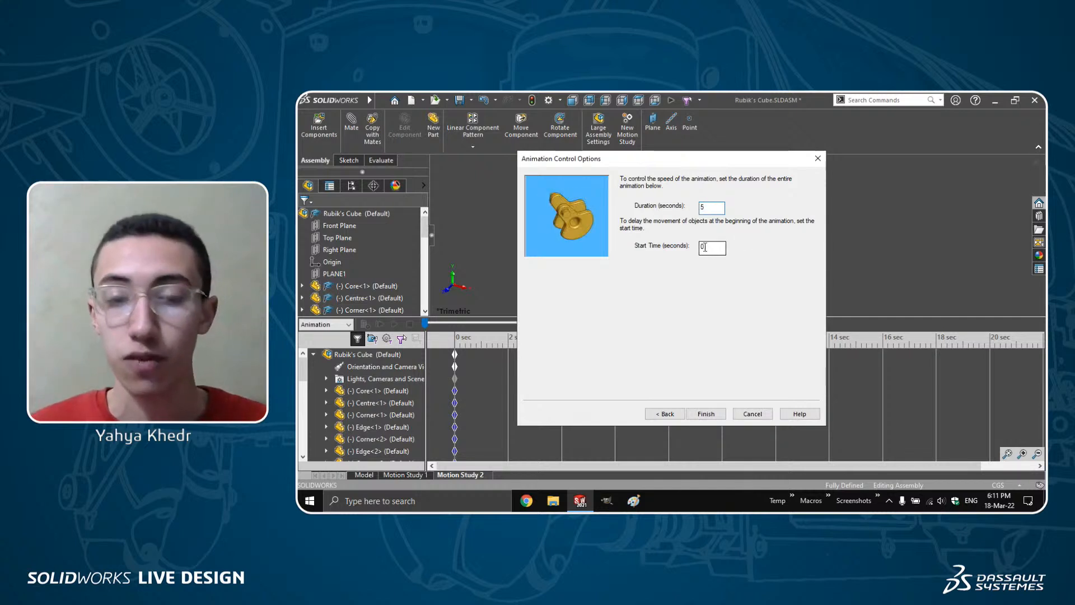
{"action": "left_click", "coordinate": [701, 412]}
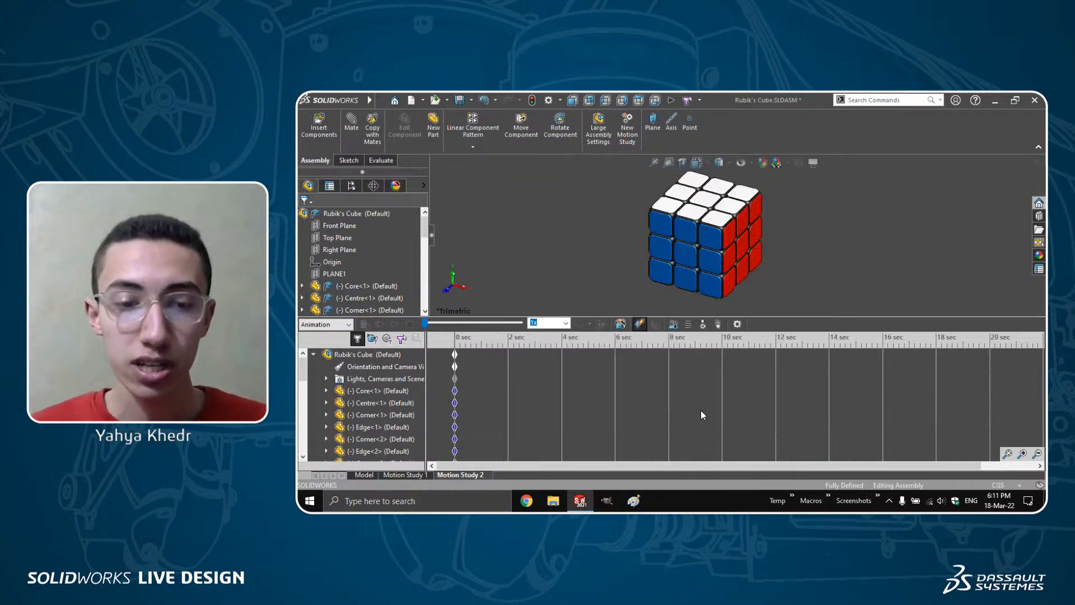
{"action": "left_click", "coordinate": [715, 403]}
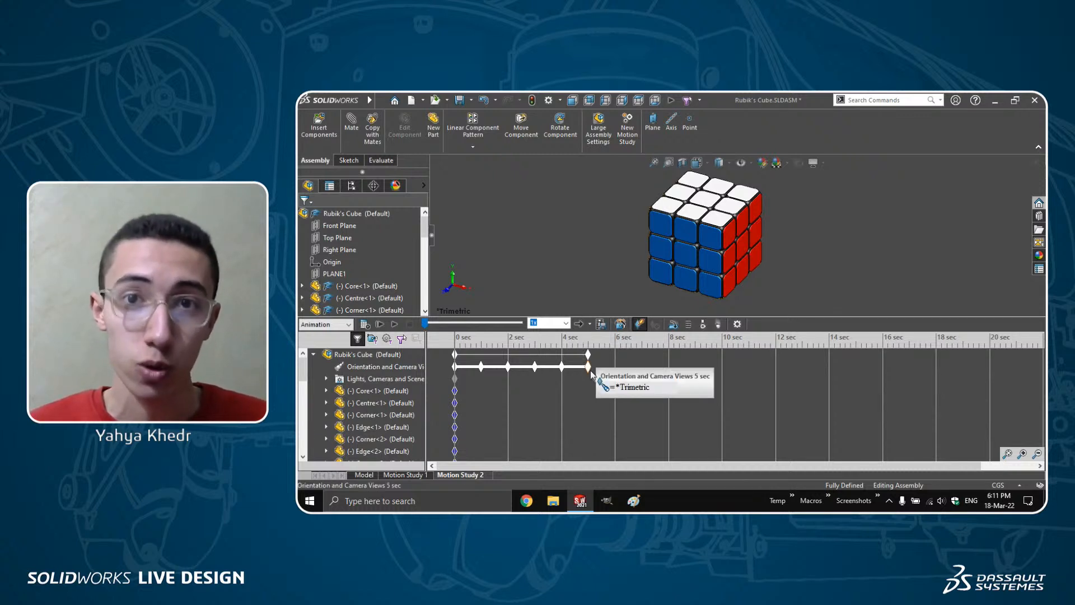
- Calculate the motion study, set playback to Loop, and preview the rotation animation before stopping it
{"action": "left_click", "coordinate": [366, 328]}
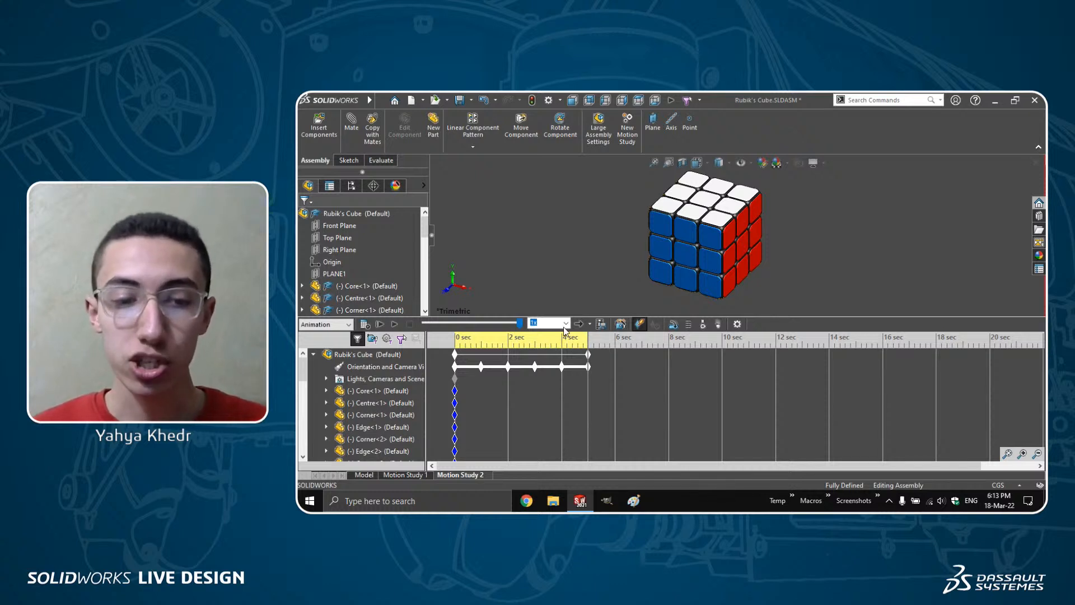
{"action": "left_click", "coordinate": [497, 356]}
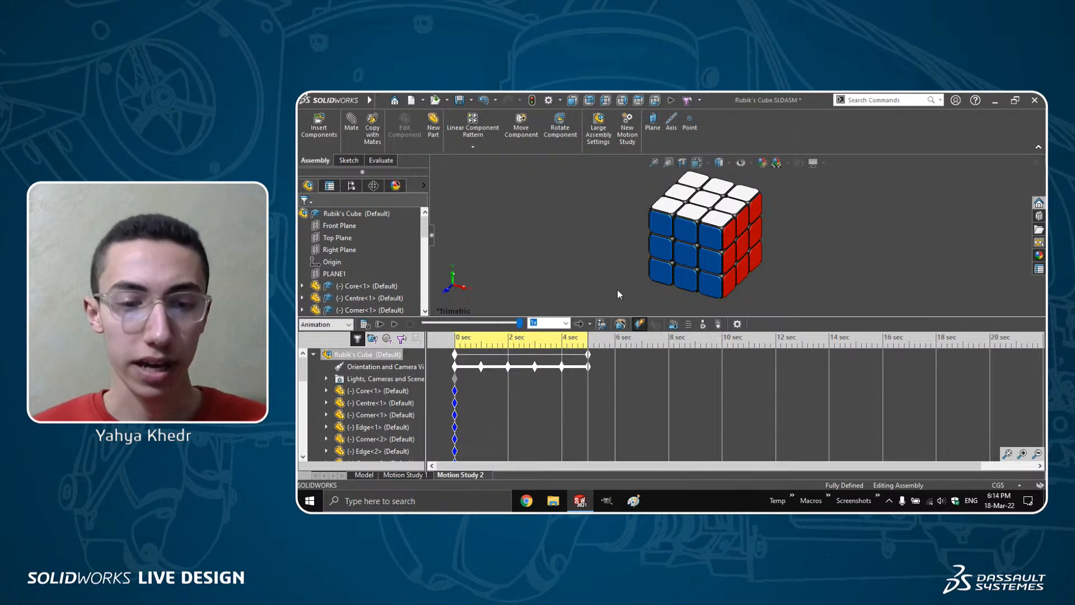
{"action": "left_click", "coordinate": [590, 324]}
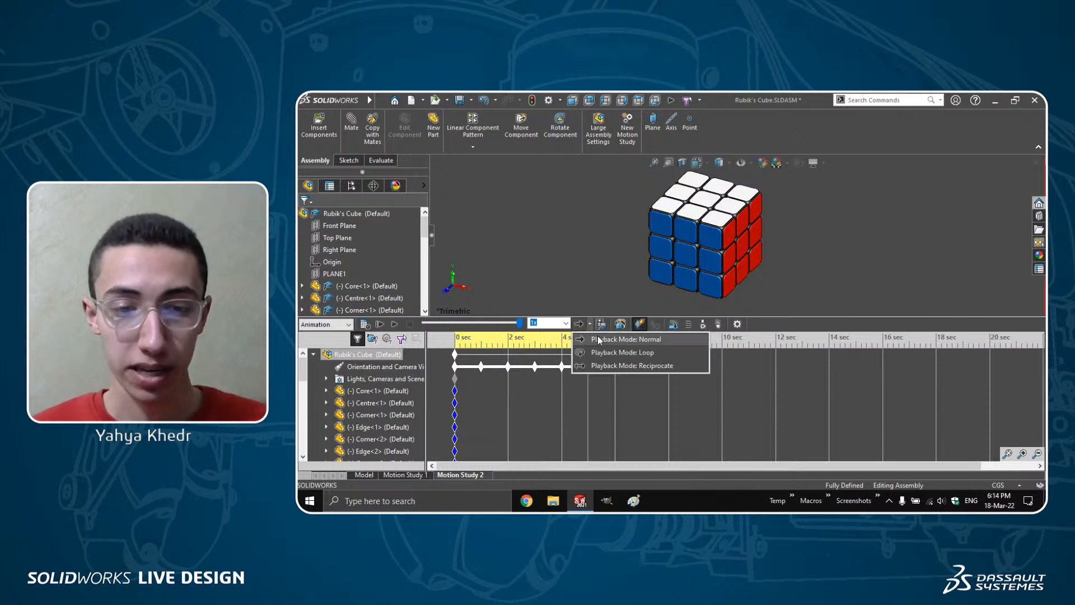
{"action": "left_click", "coordinate": [603, 349]}
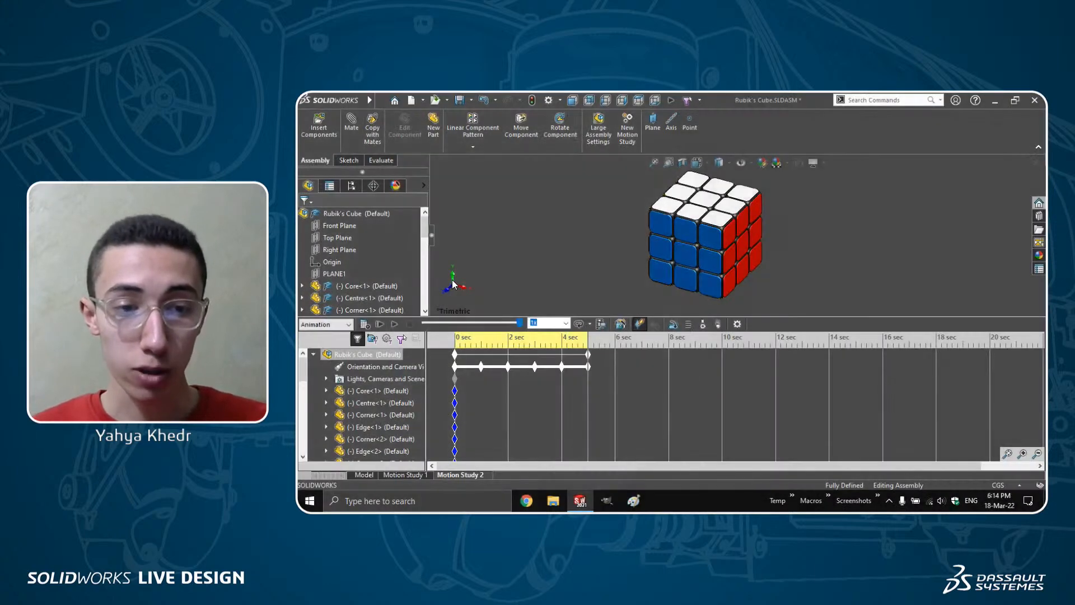
{"action": "left_click", "coordinate": [396, 325]}
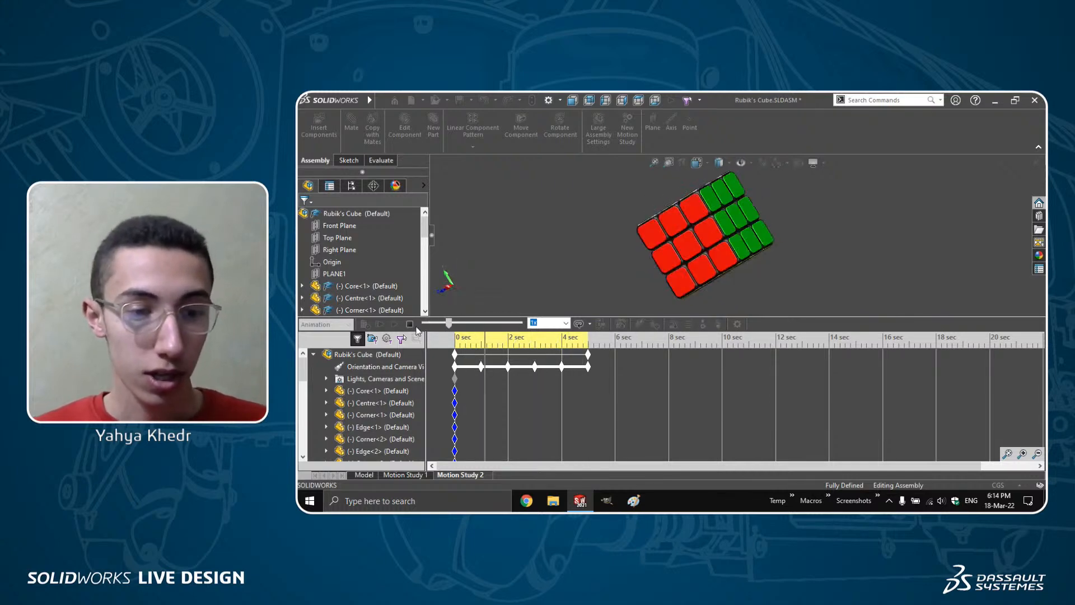
{"action": "key", "text": "Escape"}
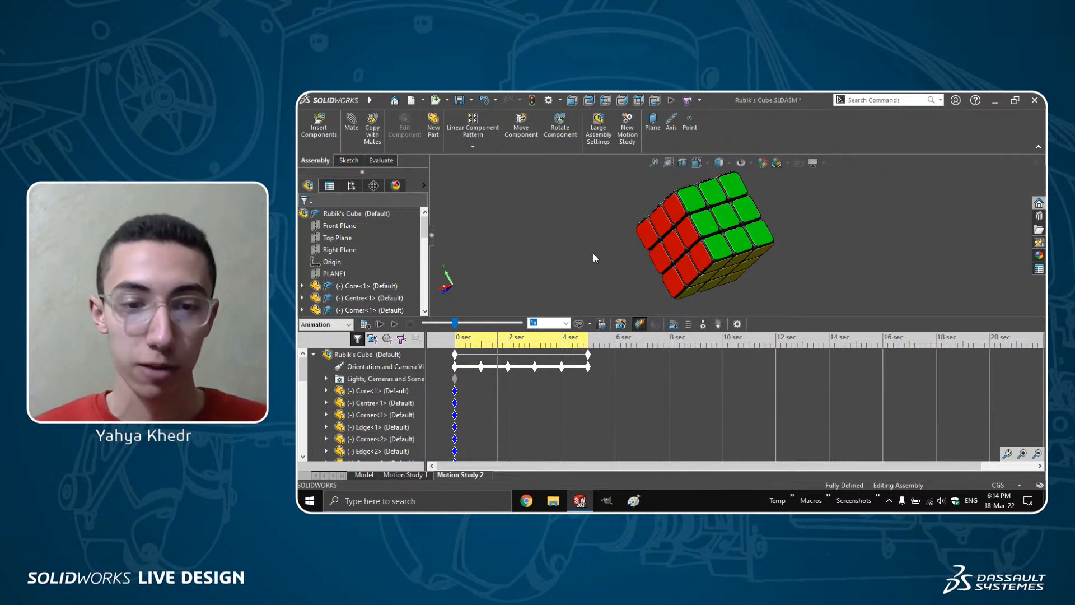
- Inspect the Orientation and Camera Views keys at 1, 2 and 3 seconds on the timeline
{"action": "left_click", "coordinate": [481, 367]}
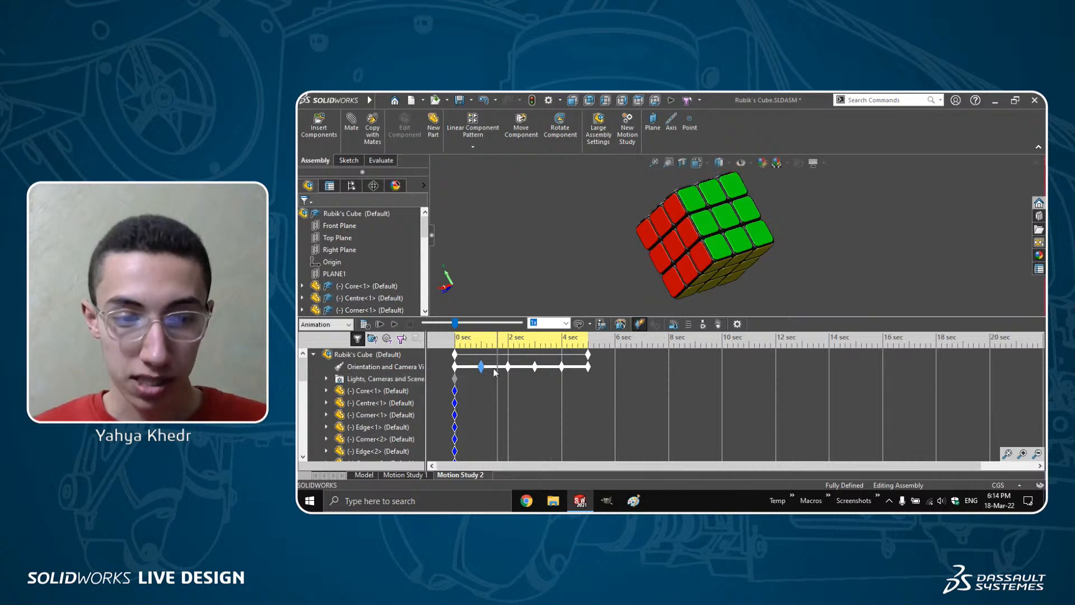
{"action": "left_click", "coordinate": [508, 367]}
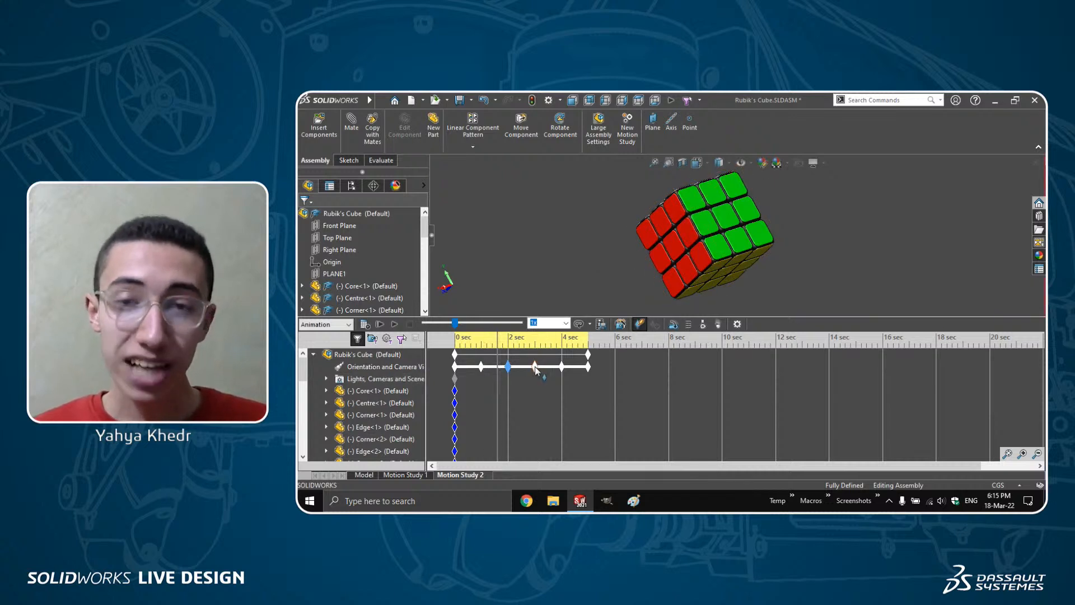
{"action": "left_click", "coordinate": [535, 367]}
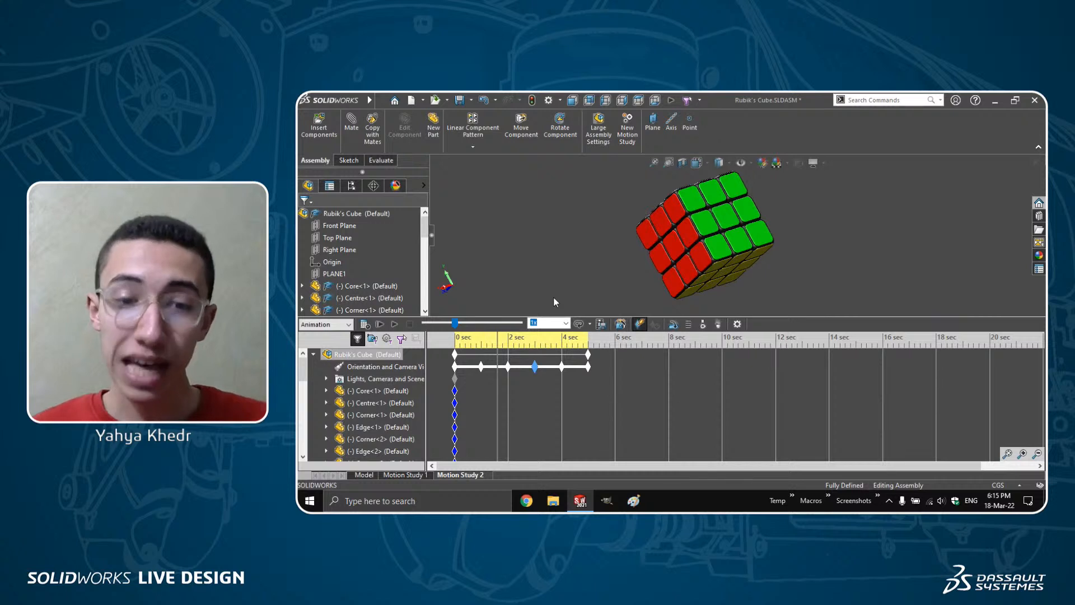
- Review the image size options for saving the animation to a file and close them without saving
{"action": "left_click", "coordinate": [601, 324]}
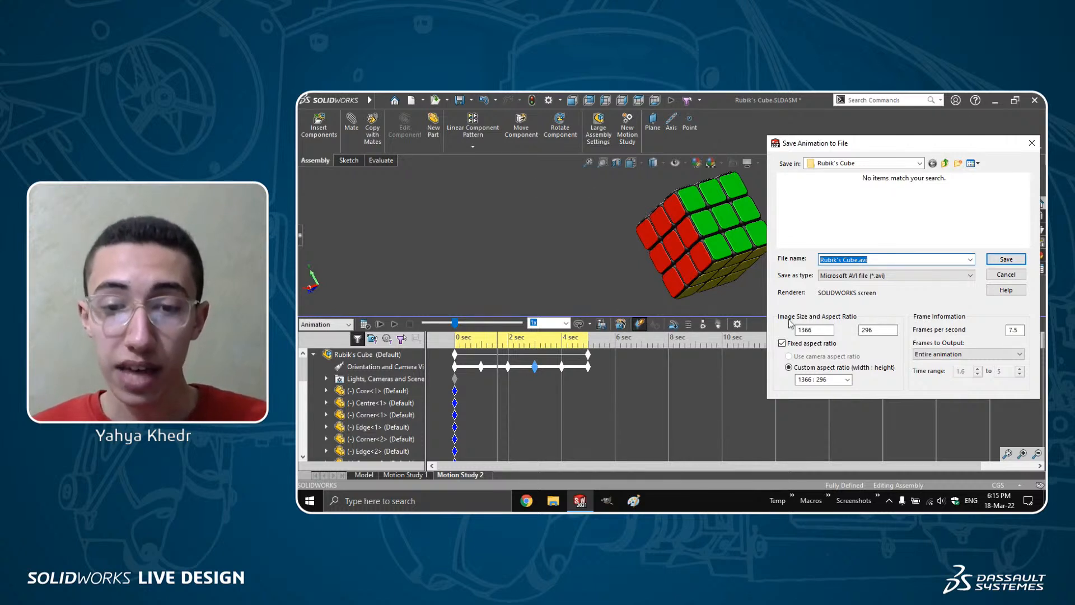
{"action": "left_click", "coordinate": [823, 330]}
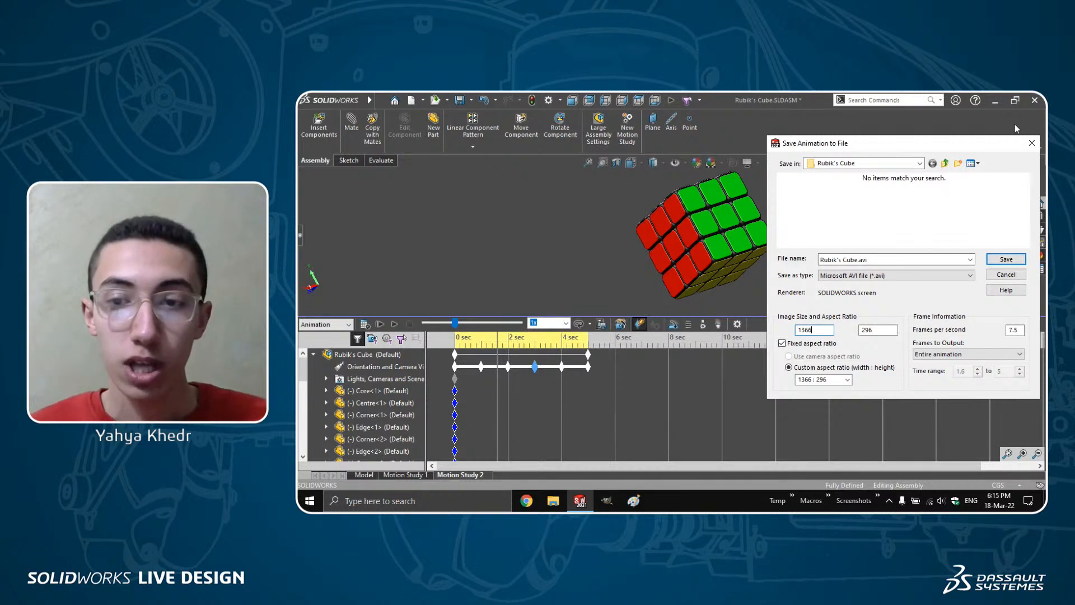
{"action": "left_click", "coordinate": [1033, 144]}
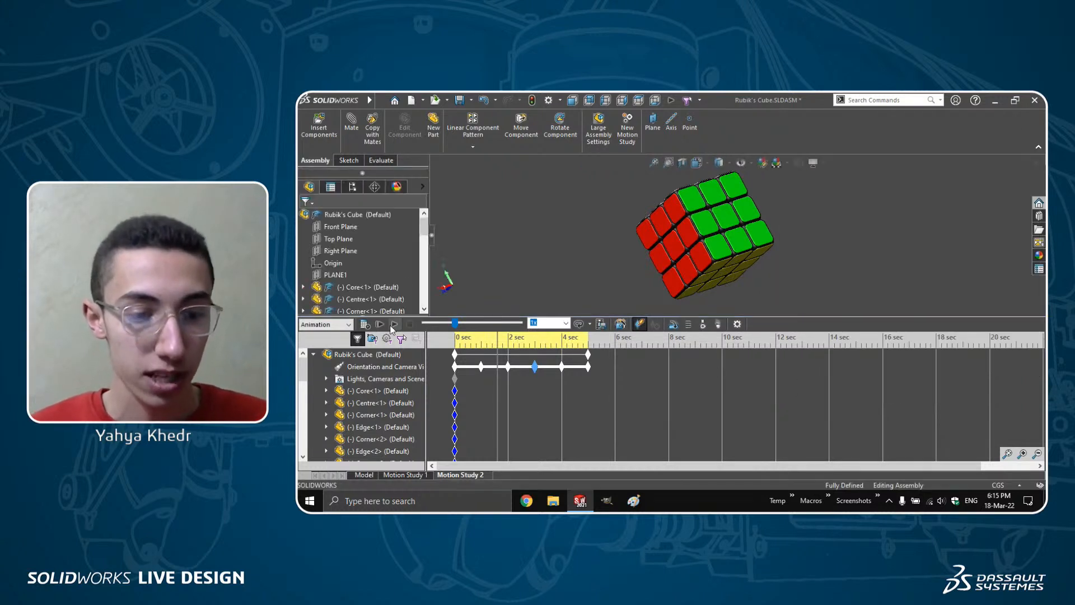
- Return to the model and add a new camera to the assembly's scene
{"action": "left_click", "coordinate": [364, 475]}
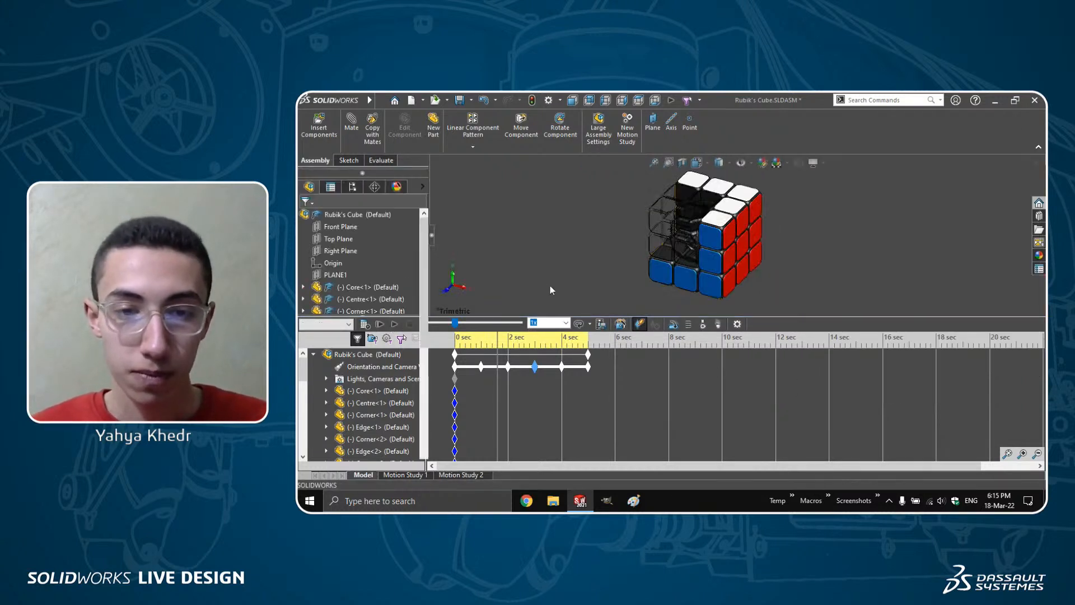
{"action": "left_click", "coordinate": [396, 187]}
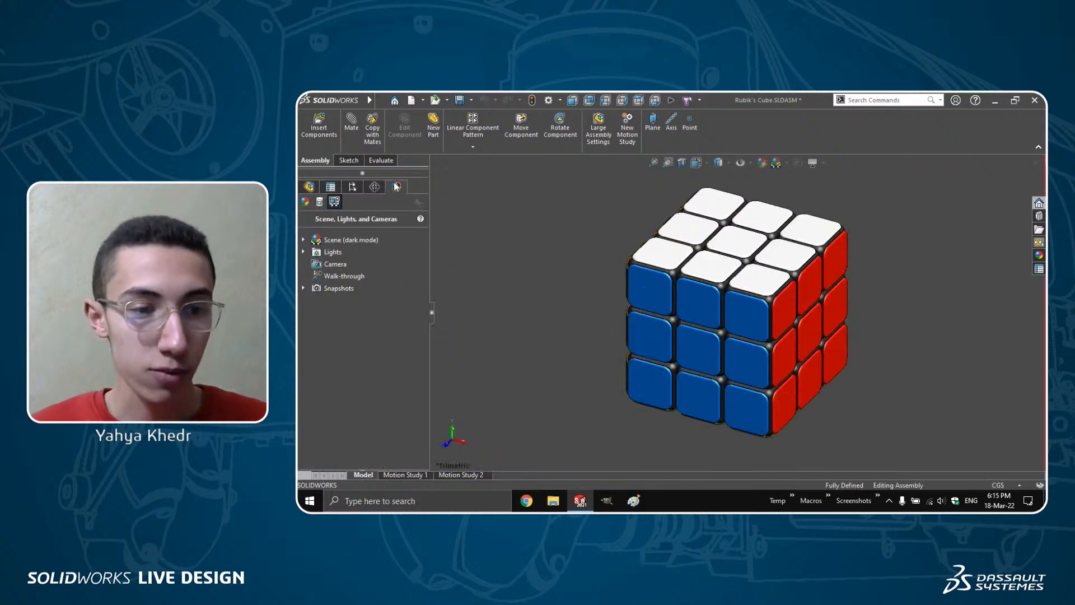
{"action": "right_click", "coordinate": [341, 261]}
{"action": "left_click", "coordinate": [359, 268]}
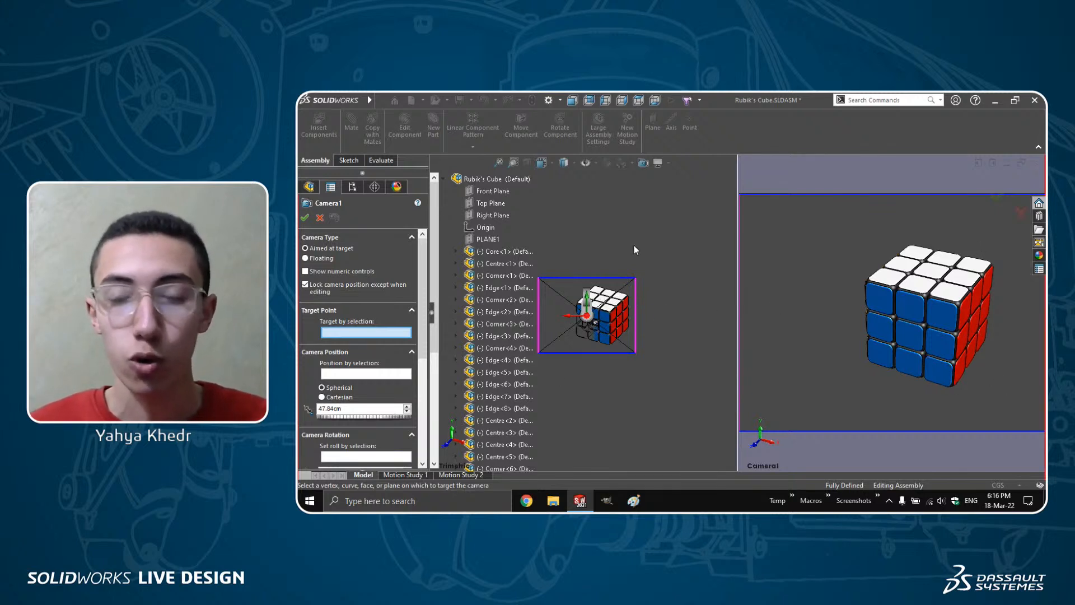
- Aim the camera at the assembly origin as its target point
{"action": "key", "text": "Right"}
{"action": "key", "text": "Right"}
{"action": "key", "text": "Right"}
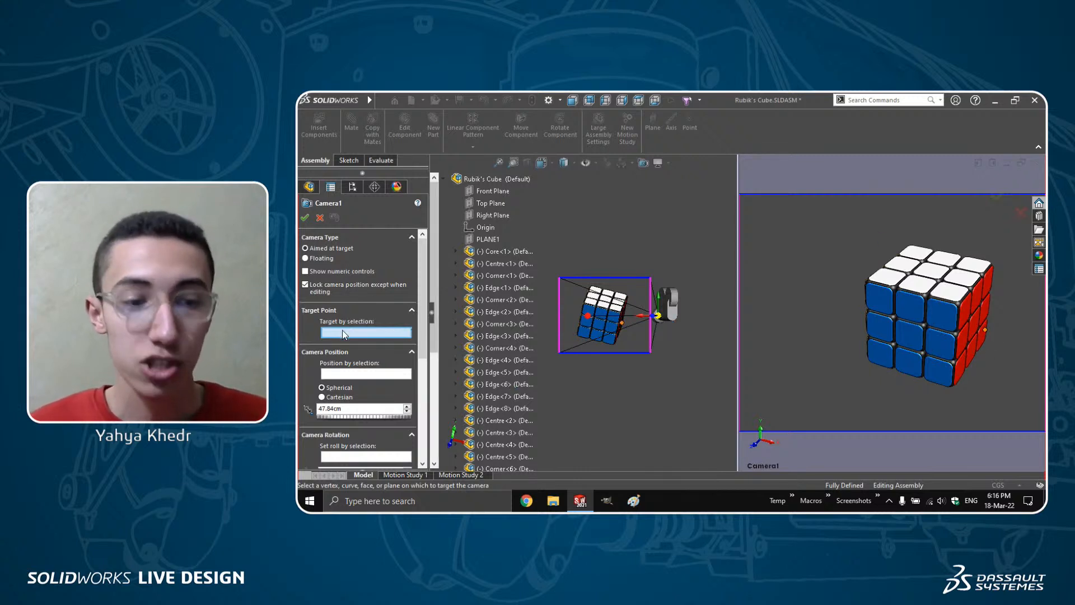
{"action": "left_click", "coordinate": [470, 229]}
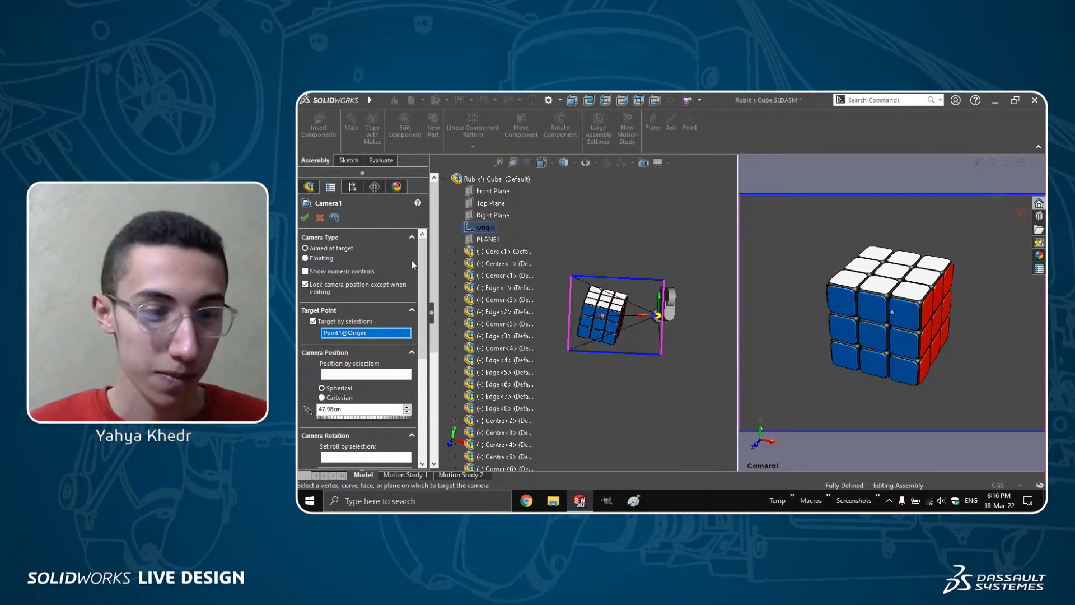
- Set the aspect ratio of the camera's field of view to 1 : 1
{"action": "left_click_drag", "start_coordinate": [420, 264], "coordinate": [424, 381]}
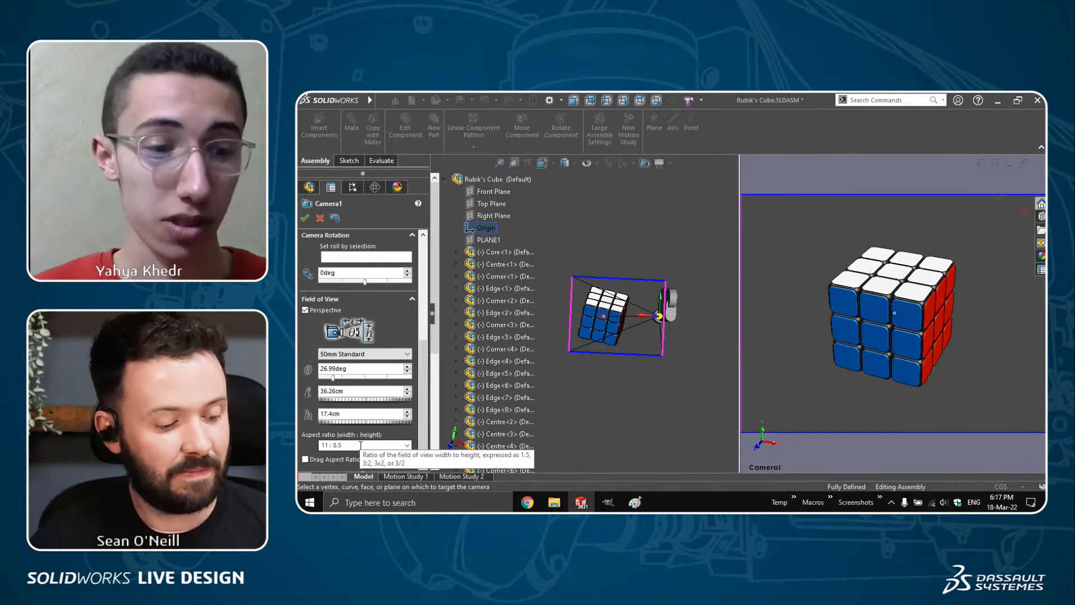
{"action": "triple_click", "coordinate": [361, 444]}
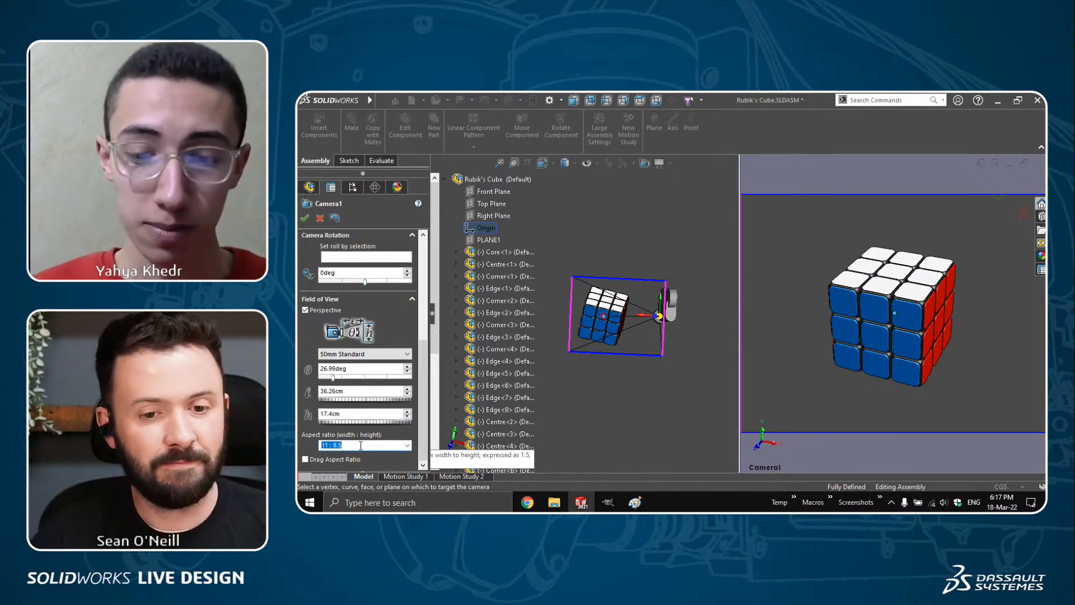
{"action": "type", "text": "1 : 1"}
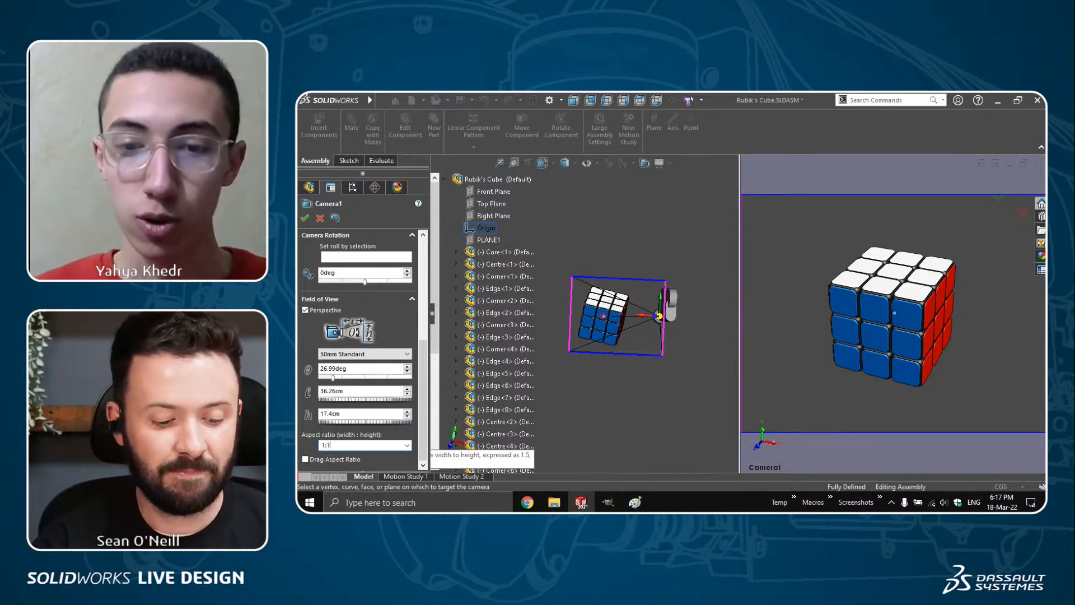
{"action": "key", "text": "Return"}
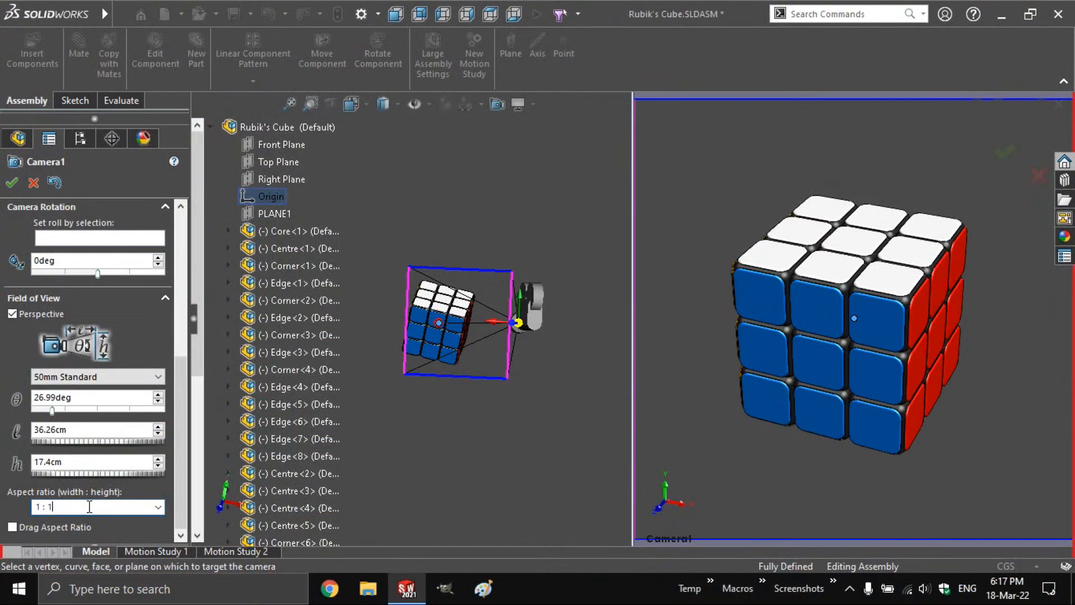
- Try a 16 : 9 aspect ratio for the camera's field of view and return it to 1 : 1
{"action": "triple_click", "coordinate": [89, 506]}
{"action": "type", "text": "16:9"}
{"action": "key", "text": "Return"}
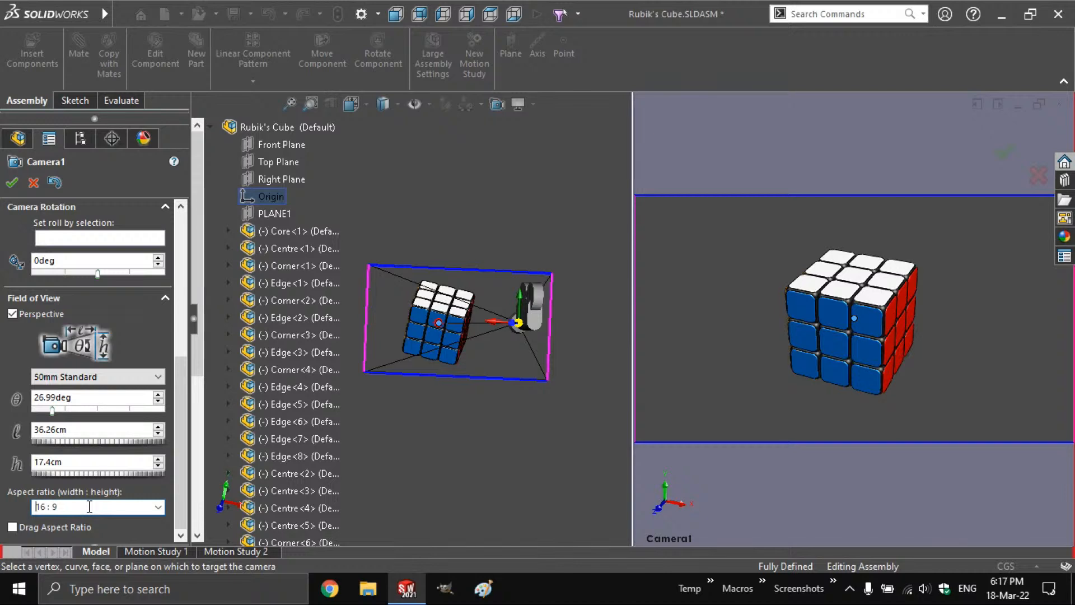
{"action": "left_click", "coordinate": [89, 506]}
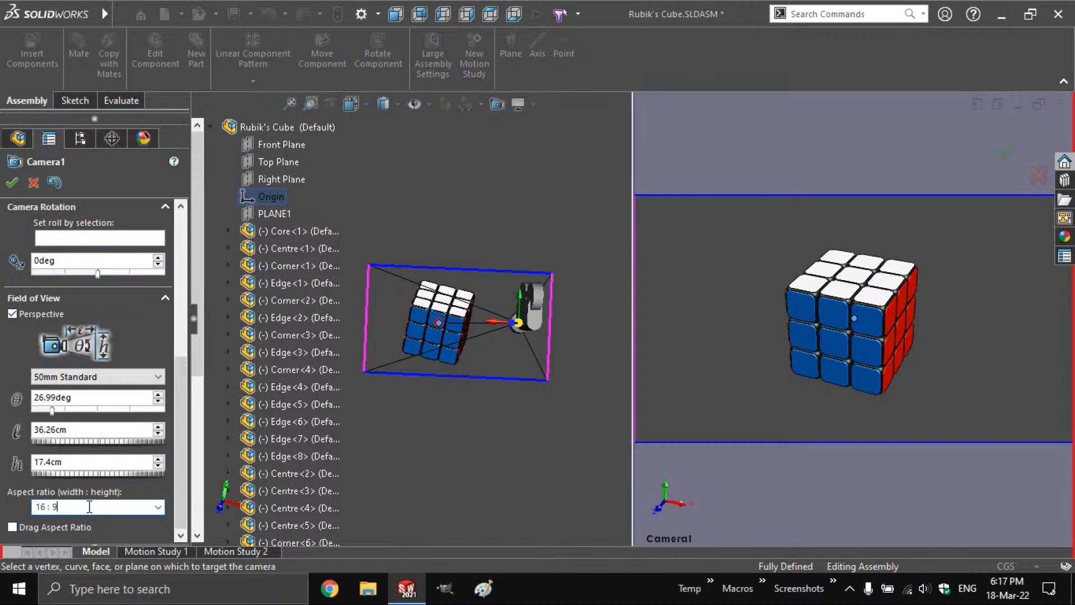
{"action": "triple_click", "coordinate": [89, 507]}
{"action": "type", "text": "1 : 1"}
{"action": "key", "text": "Return"}
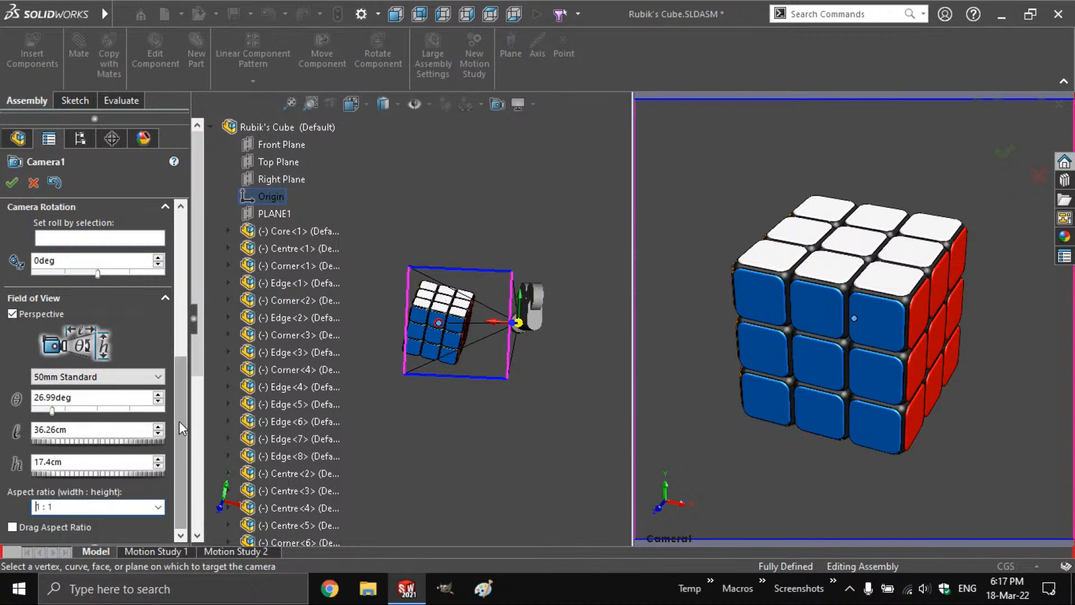
- Show the numeric controls for the camera and collapse its target point settings
{"action": "left_click_drag", "start_coordinate": [179, 421], "coordinate": [176, 240]}
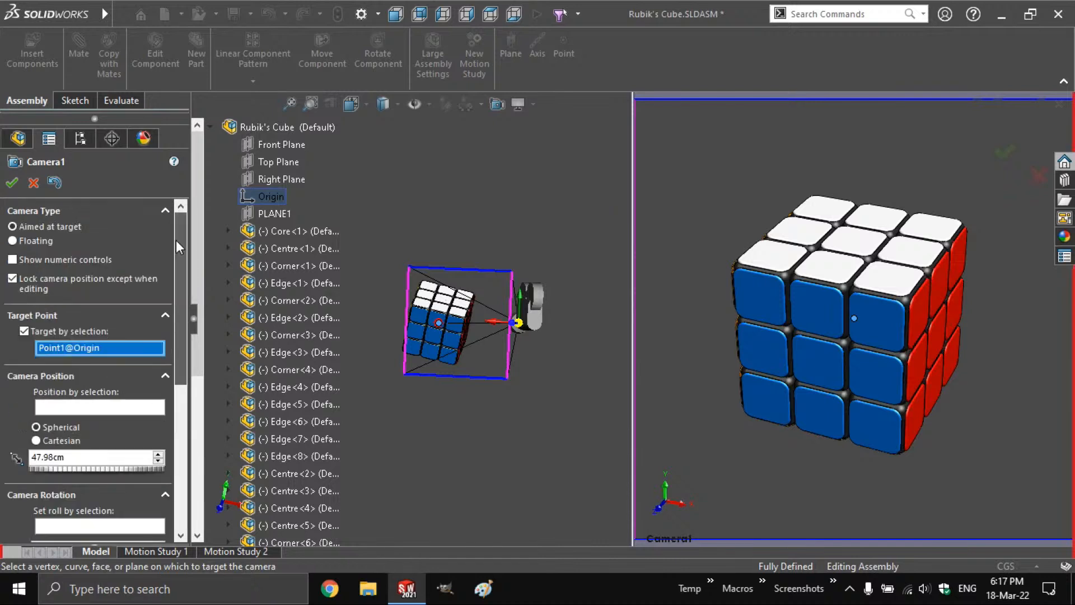
{"action": "left_click", "coordinate": [166, 315]}
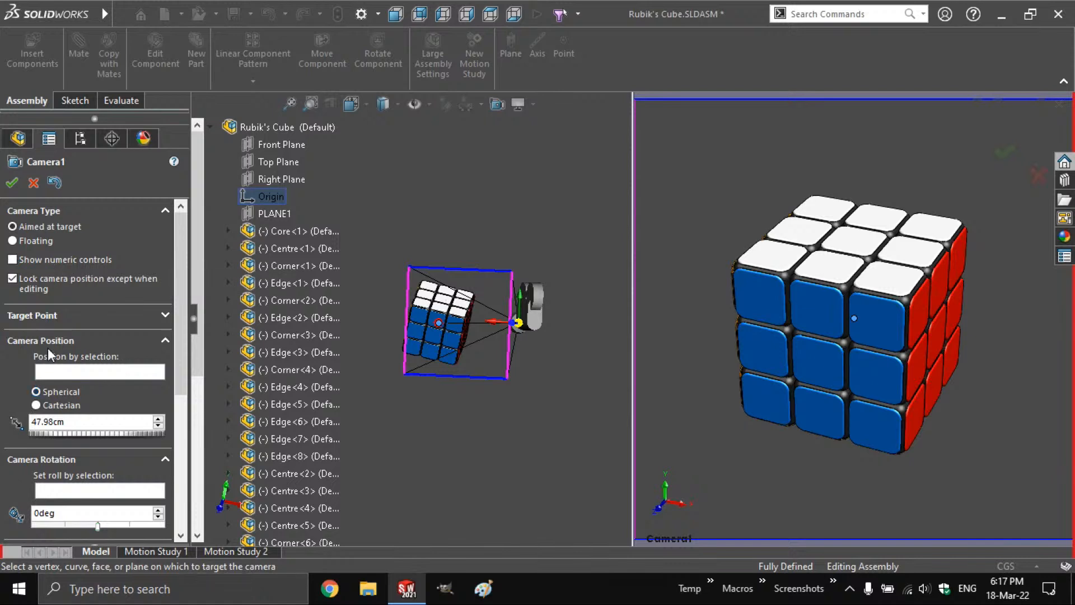
{"action": "left_click", "coordinate": [26, 261]}
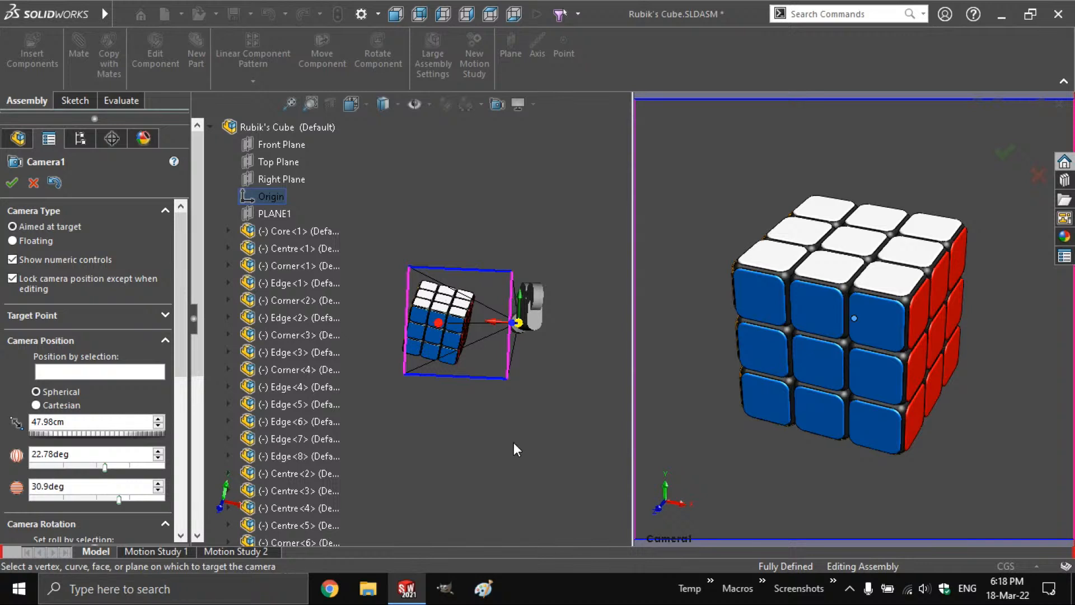
- Set the camera's spherical position to a 50 cm distance with angles of 20 and 30 degrees, and accept the camera
{"action": "left_click", "coordinate": [115, 421]}
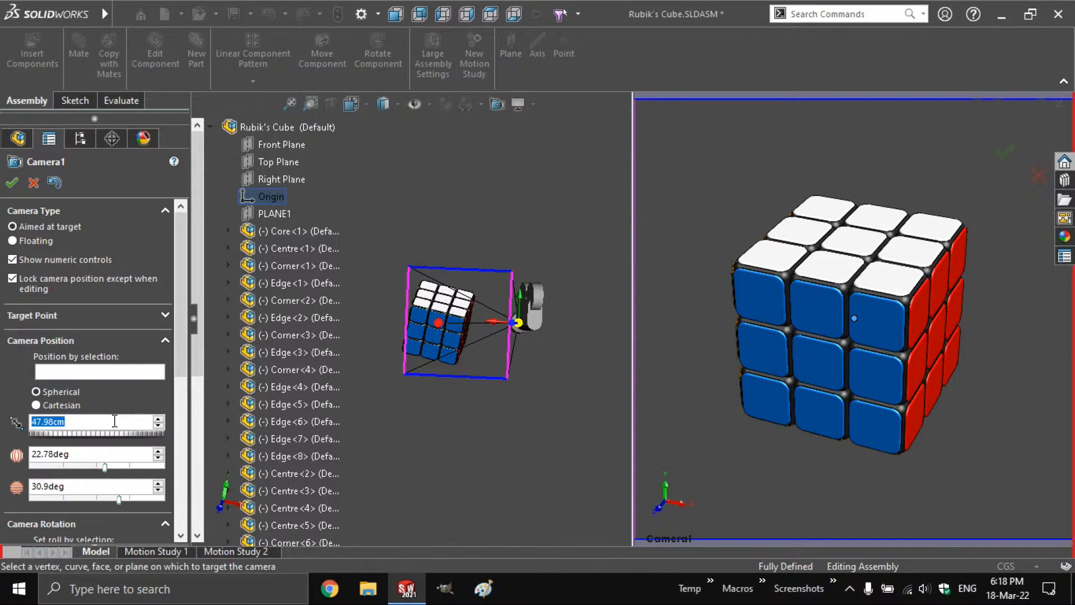
{"action": "type", "text": "50"}
{"action": "key", "text": "Tab"}
{"action": "type", "text": "20"}
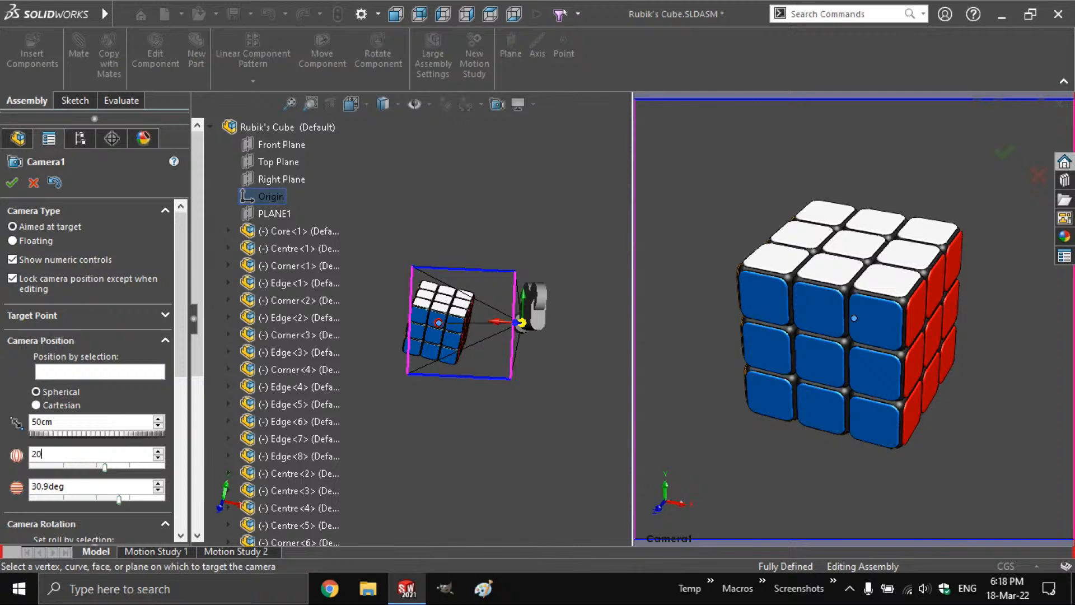
{"action": "key", "text": "Tab"}
{"action": "type", "text": "3"}
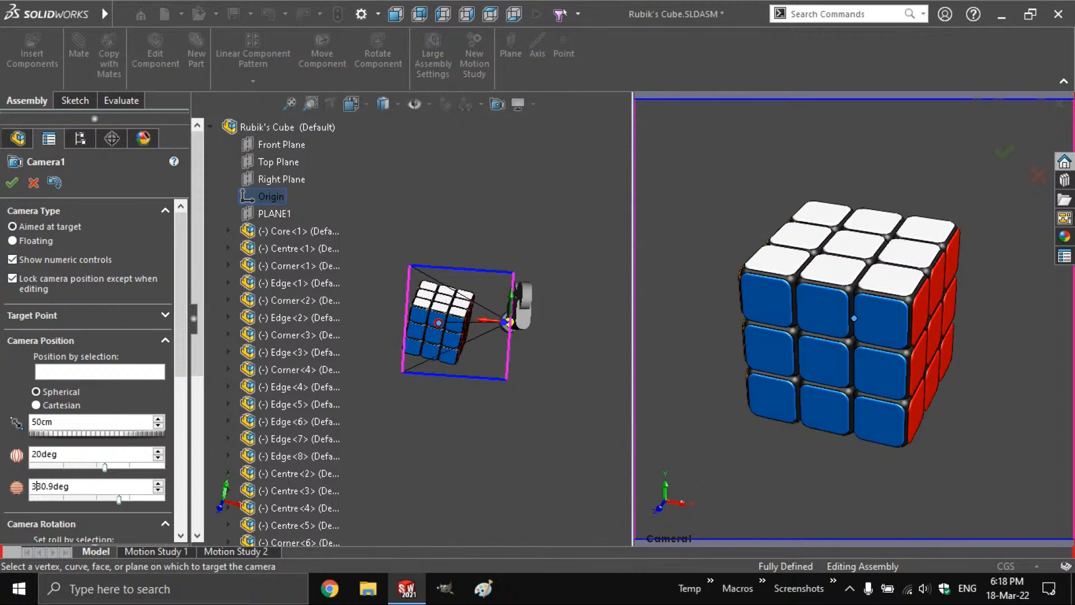
{"action": "key", "text": "shift+End"}
{"action": "type", "text": "0"}
{"action": "key", "text": "Return"}
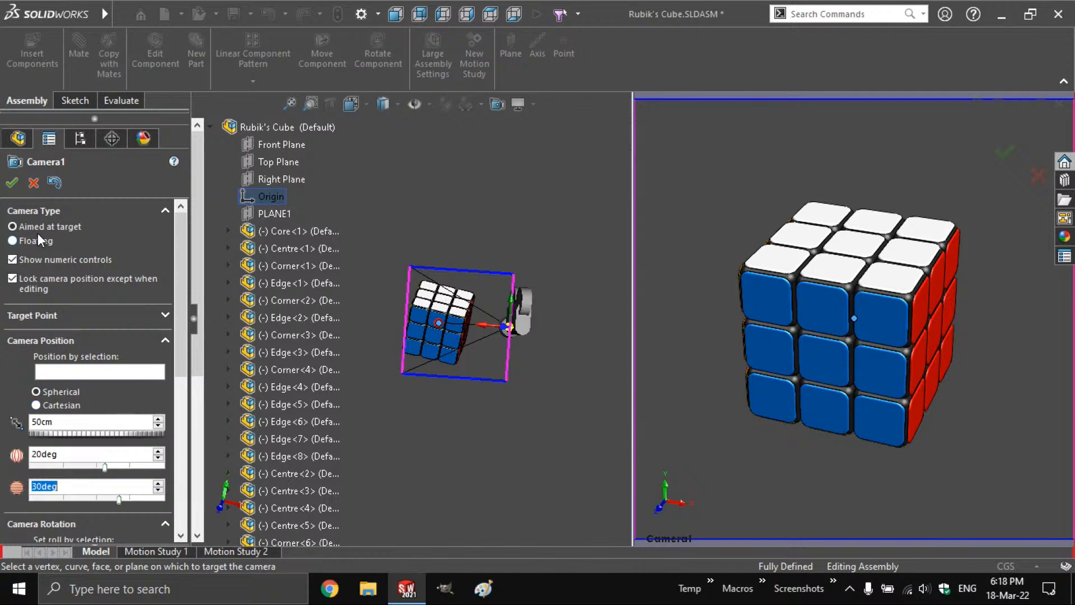
{"action": "left_click", "coordinate": [12, 183]}
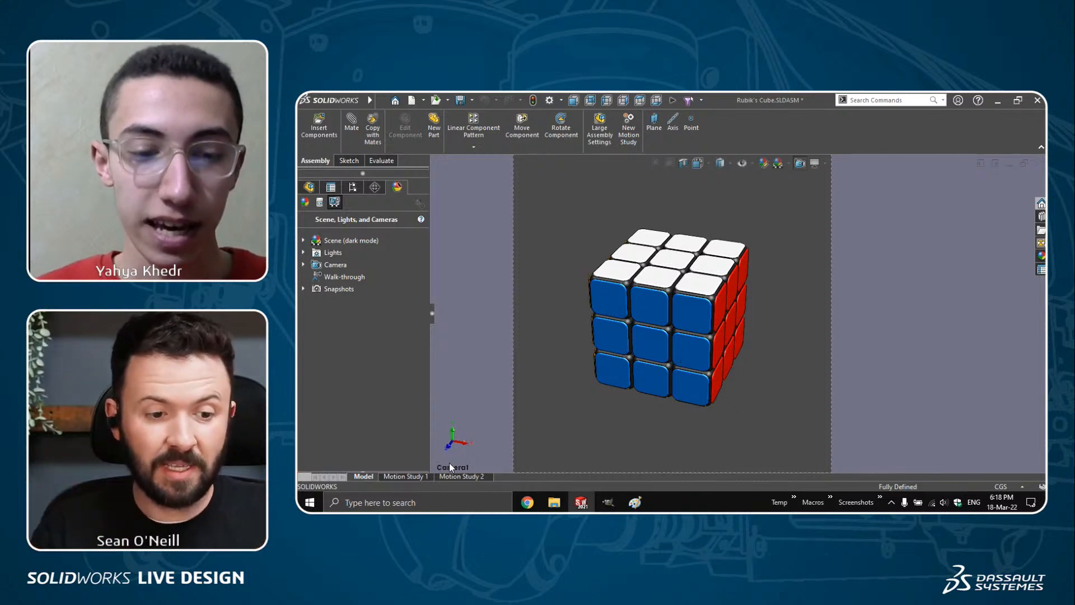
- Return to the assembly's feature tree and leave the camera view
{"action": "key", "text": "ctrl"}
{"action": "key", "text": "ctrl"}
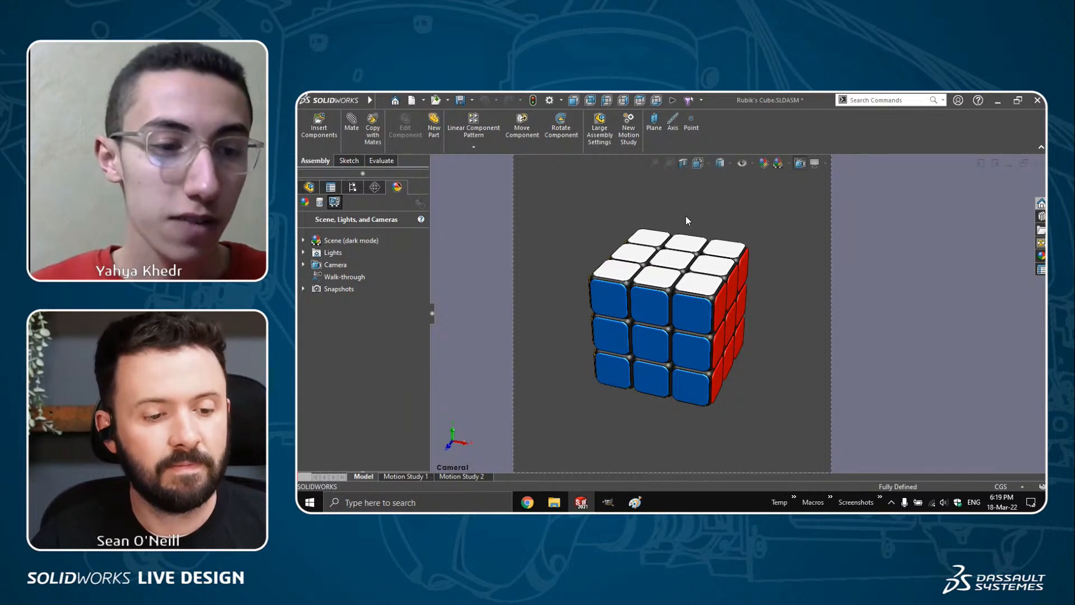
{"action": "left_click", "coordinate": [313, 187]}
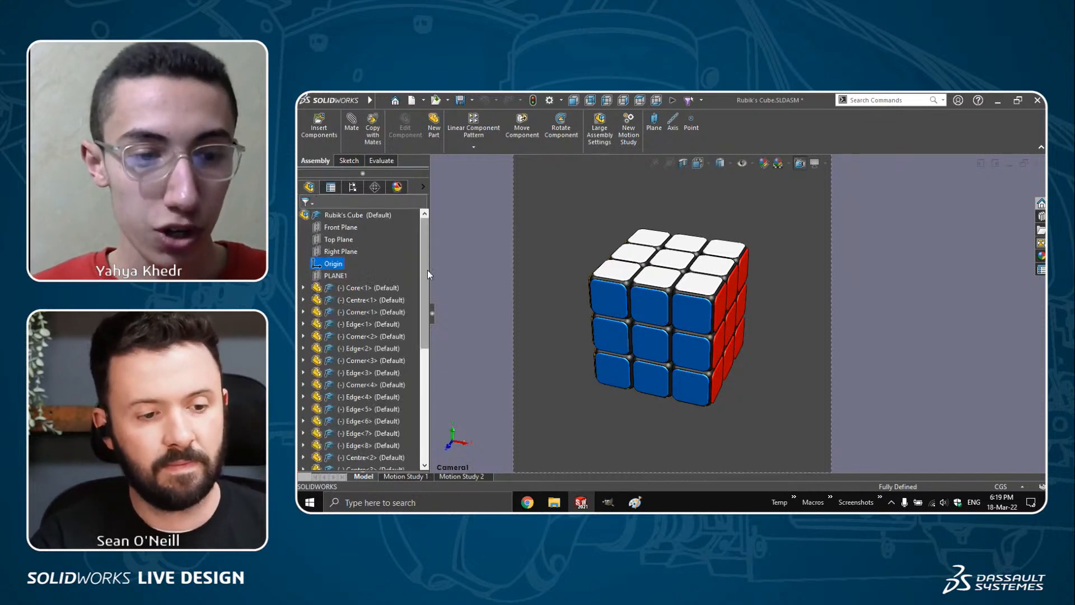
{"action": "left_click_drag", "start_coordinate": [428, 269], "coordinate": [426, 407]}
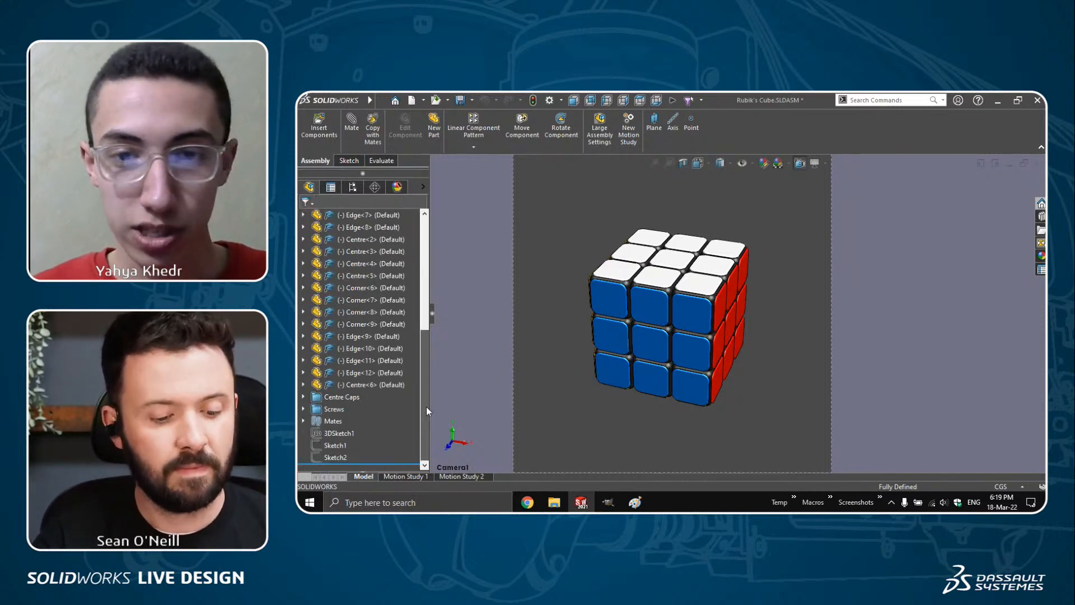
{"action": "left_click", "coordinate": [800, 164]}
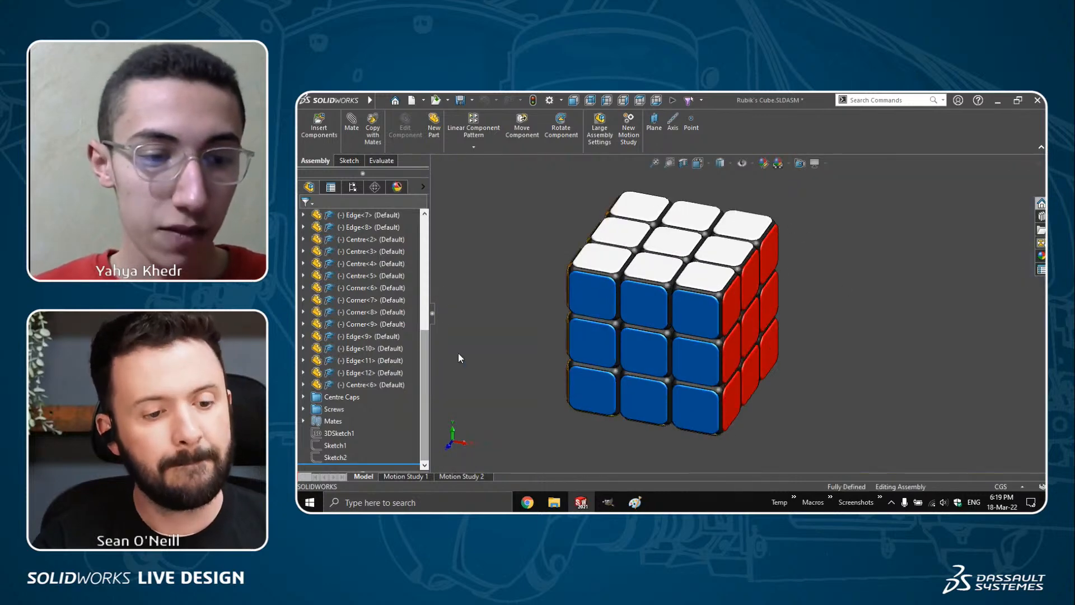
- Show 3DSketch1, the circular path above the cube, and fit it in the view
{"action": "mouse_move", "coordinate": [339, 431]}
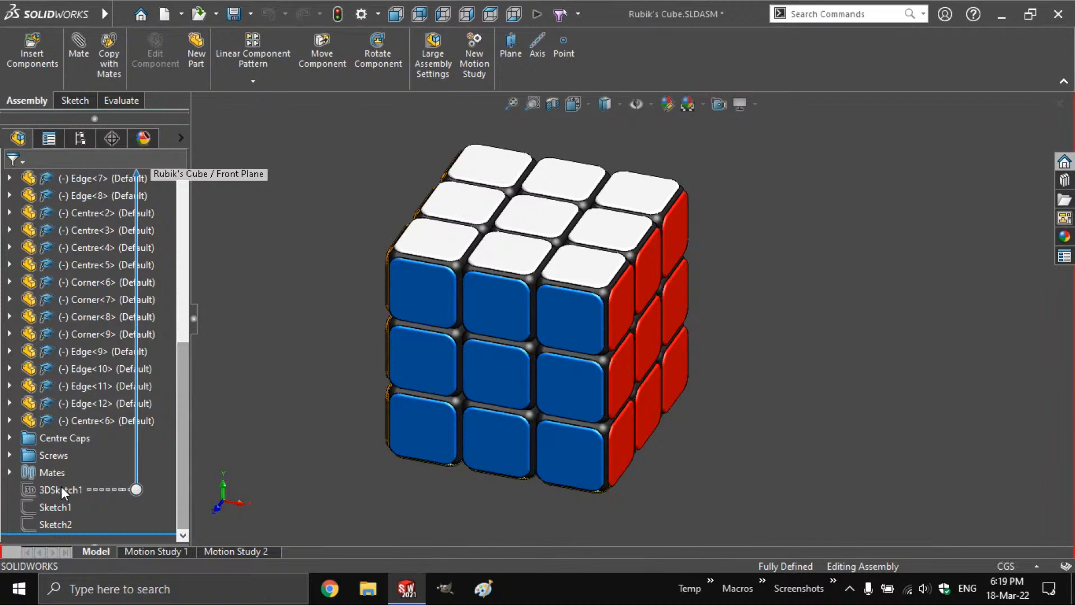
{"action": "left_click", "coordinate": [63, 489]}
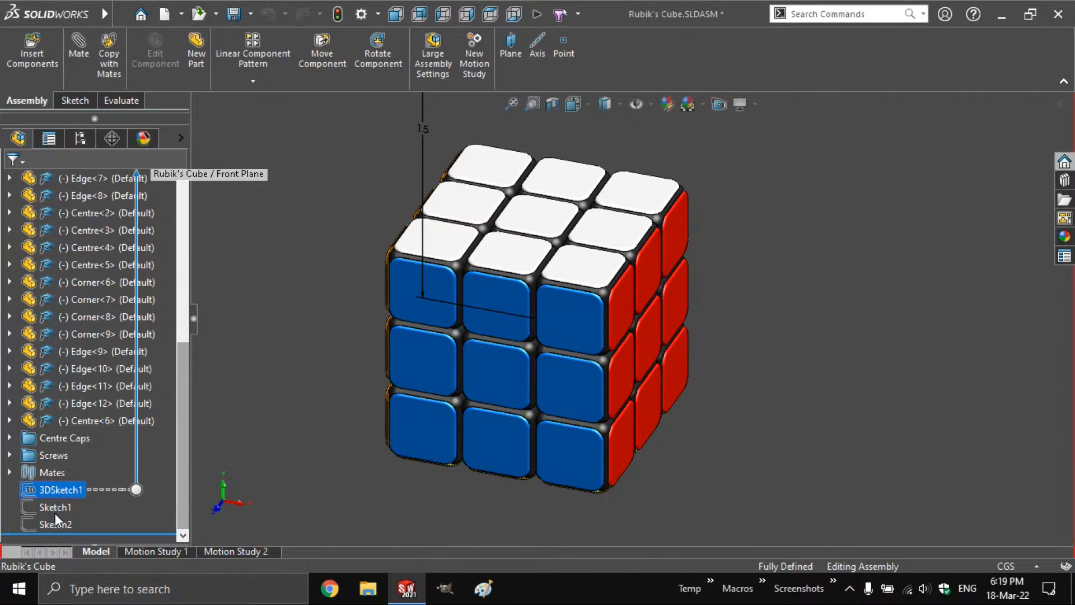
{"action": "left_click", "coordinate": [335, 404]}
{"action": "key", "text": "f"}
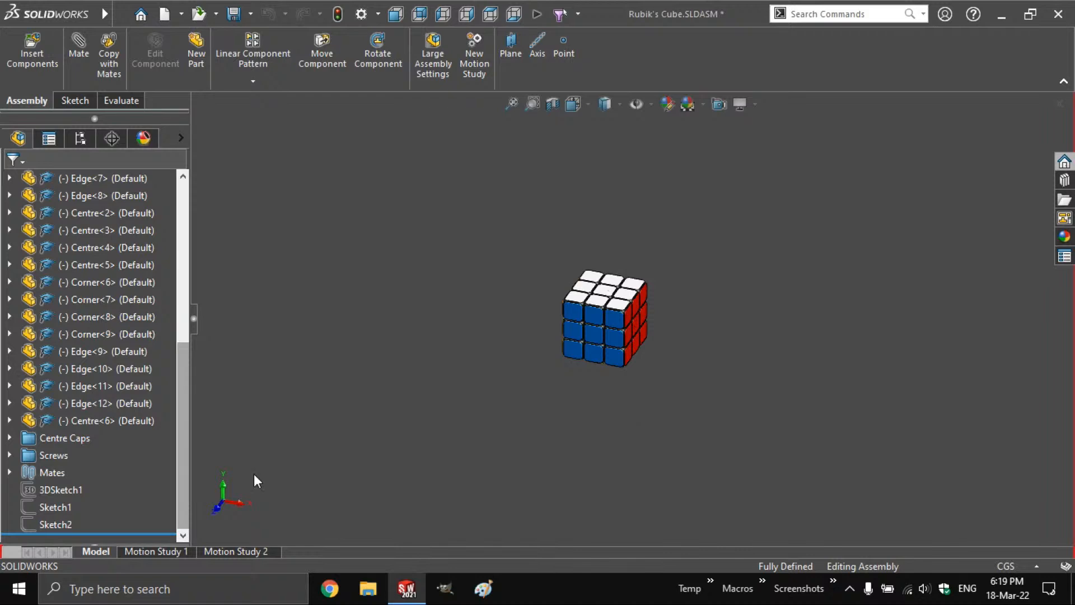
{"action": "mouse_move", "coordinate": [60, 487]}
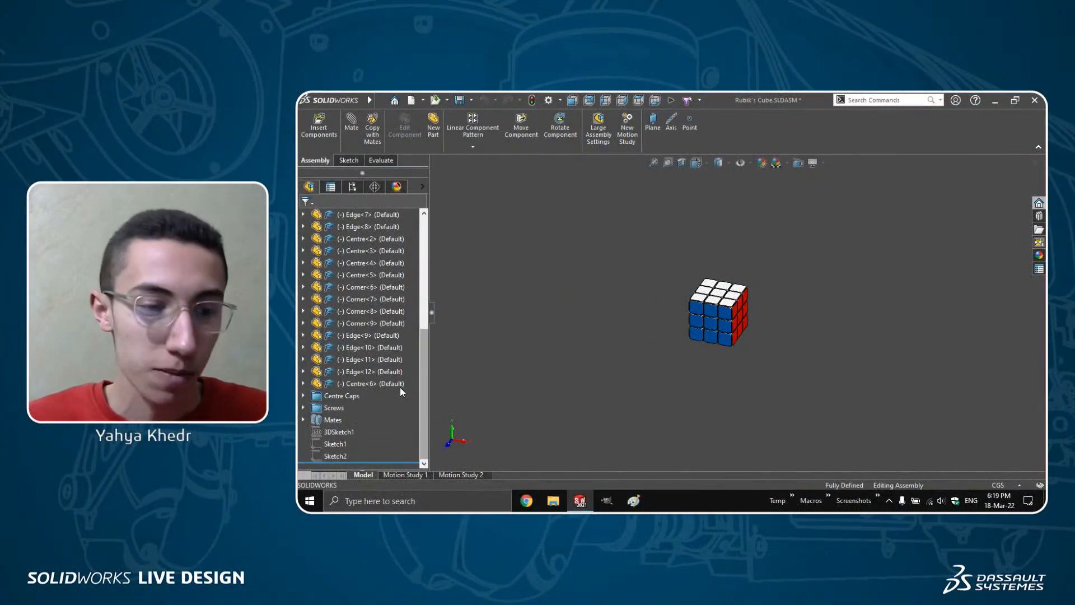
{"action": "left_click", "coordinate": [341, 431]}
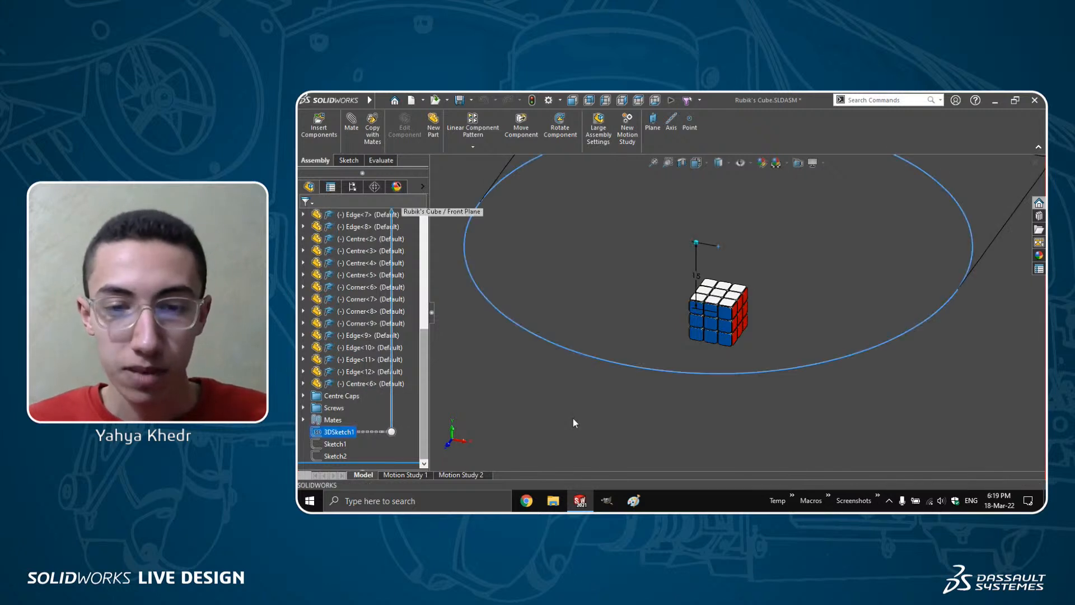
{"action": "key", "text": "f"}
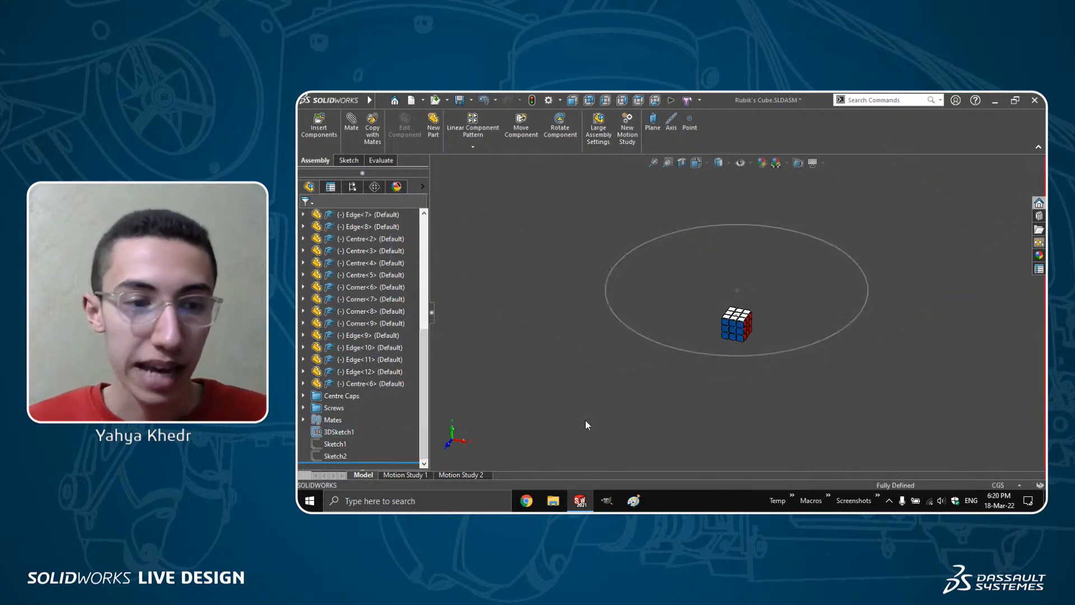
- Edit Camera1 and attach its position to the 3DSketch1 circle
{"action": "left_click", "coordinate": [303, 263]}
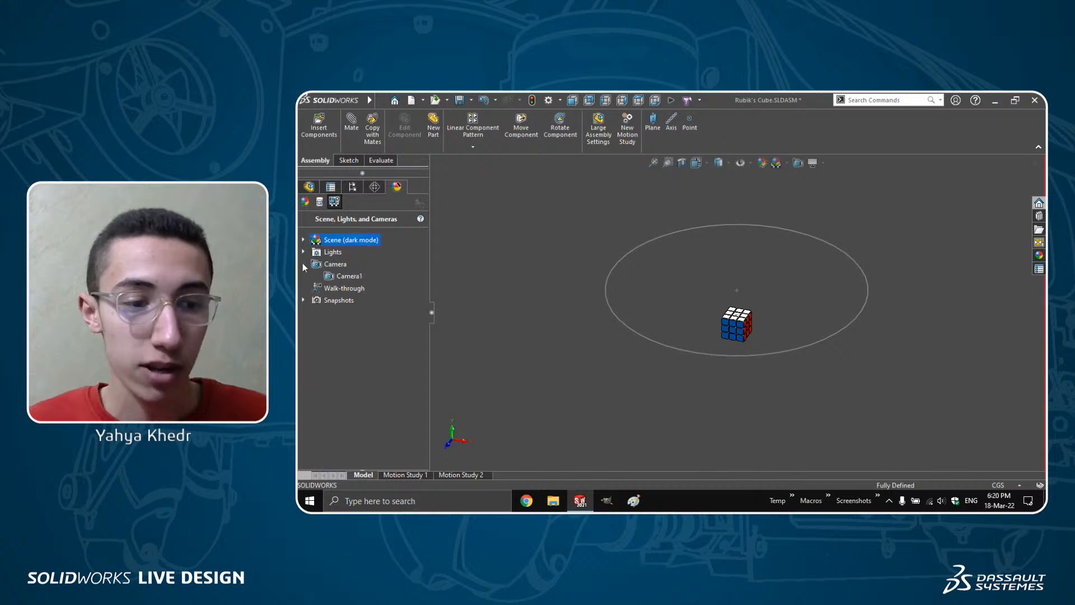
{"action": "right_click", "coordinate": [336, 278]}
{"action": "left_click", "coordinate": [372, 340]}
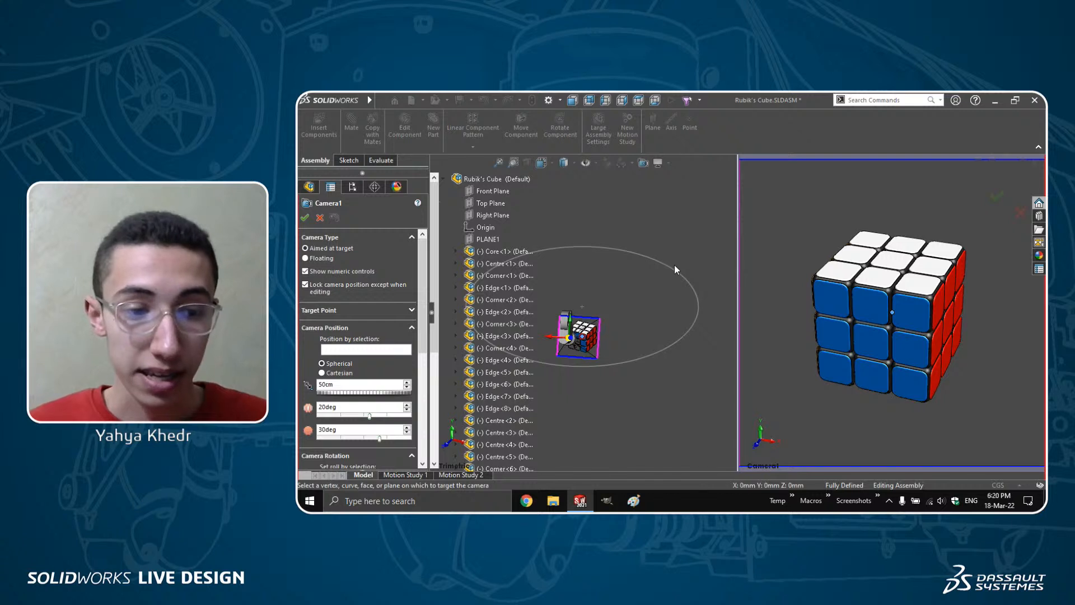
{"action": "left_click", "coordinate": [375, 350]}
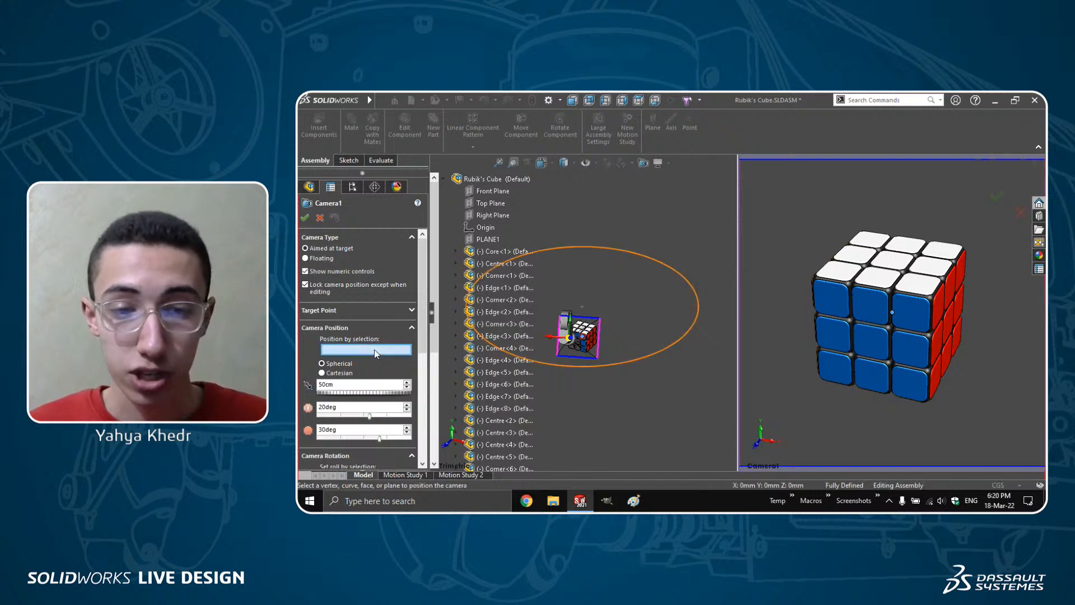
{"action": "left_click", "coordinate": [659, 351]}
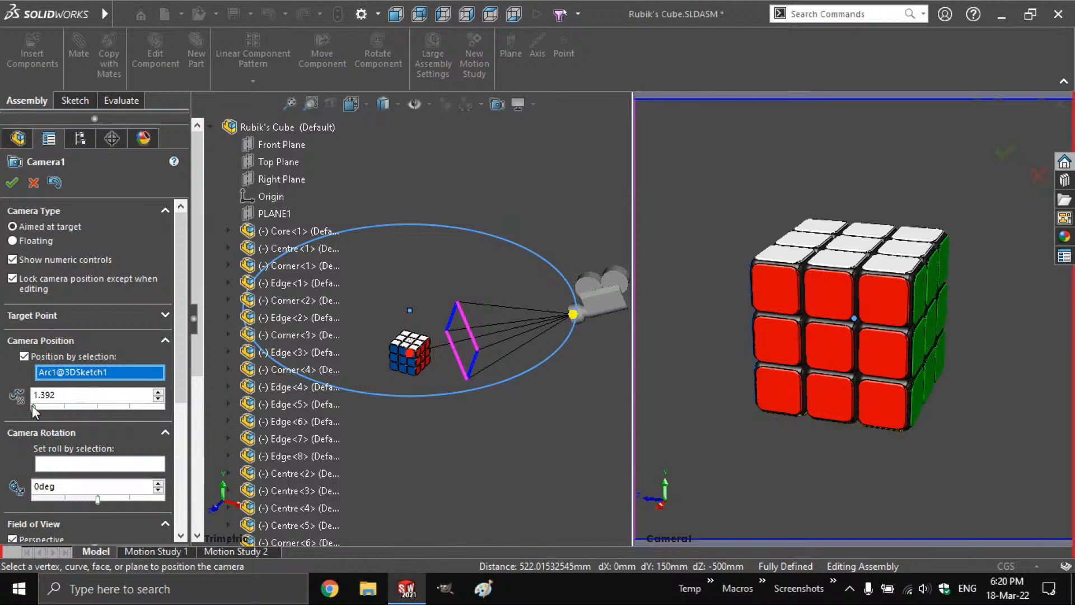
- Move the camera along the circle to 100 percent and back to 0, and accept the camera
{"action": "left_click_drag", "start_coordinate": [32, 405], "coordinate": [636, 324]}
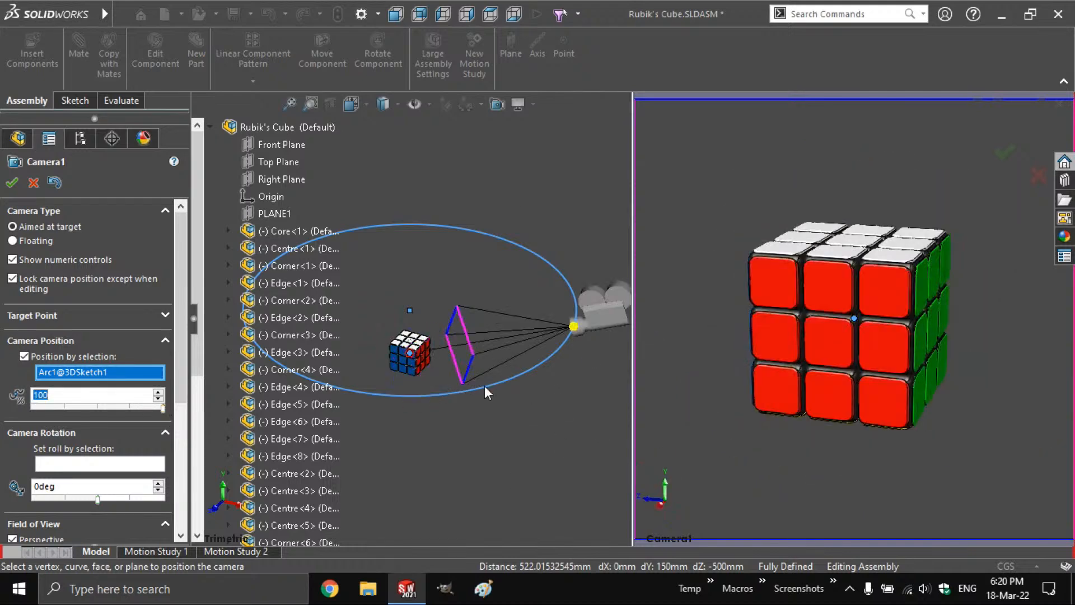
{"action": "left_click", "coordinate": [157, 410]}
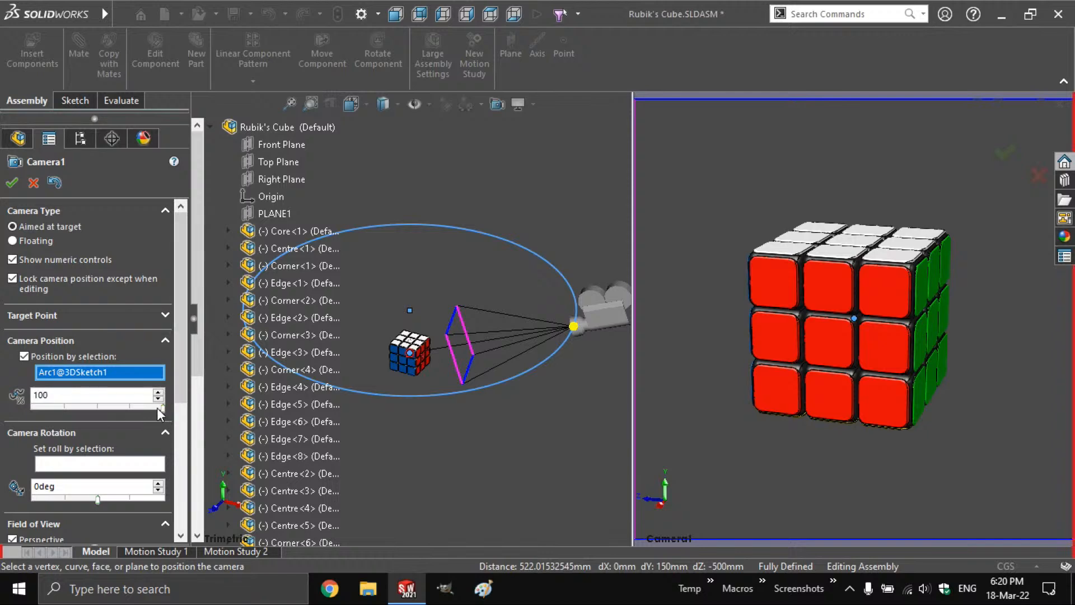
{"action": "left_click_drag", "start_coordinate": [157, 408], "coordinate": [29, 404]}
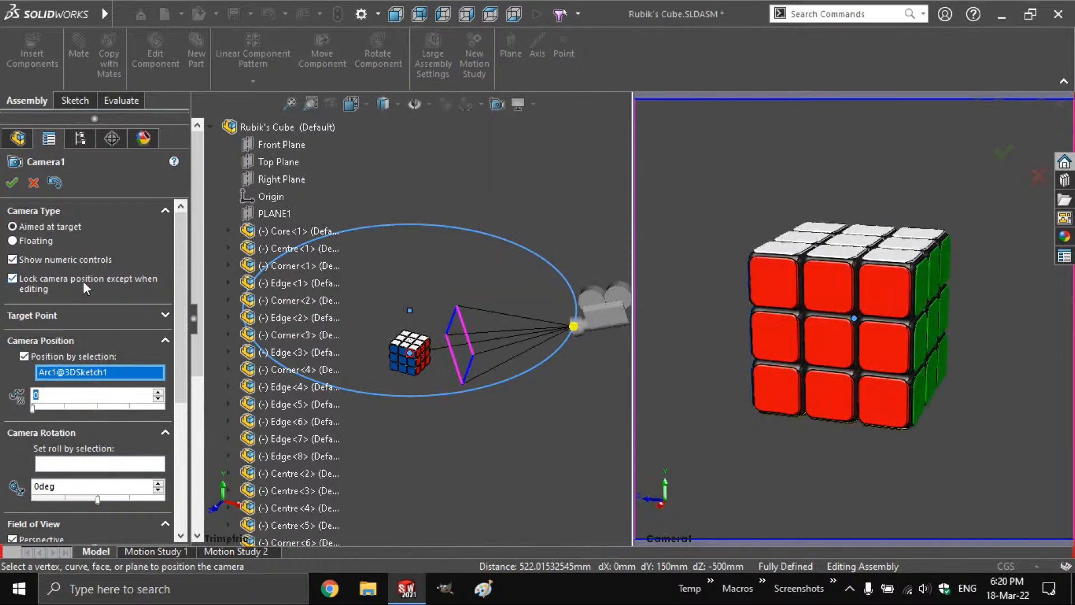
{"action": "left_click", "coordinate": [12, 183]}
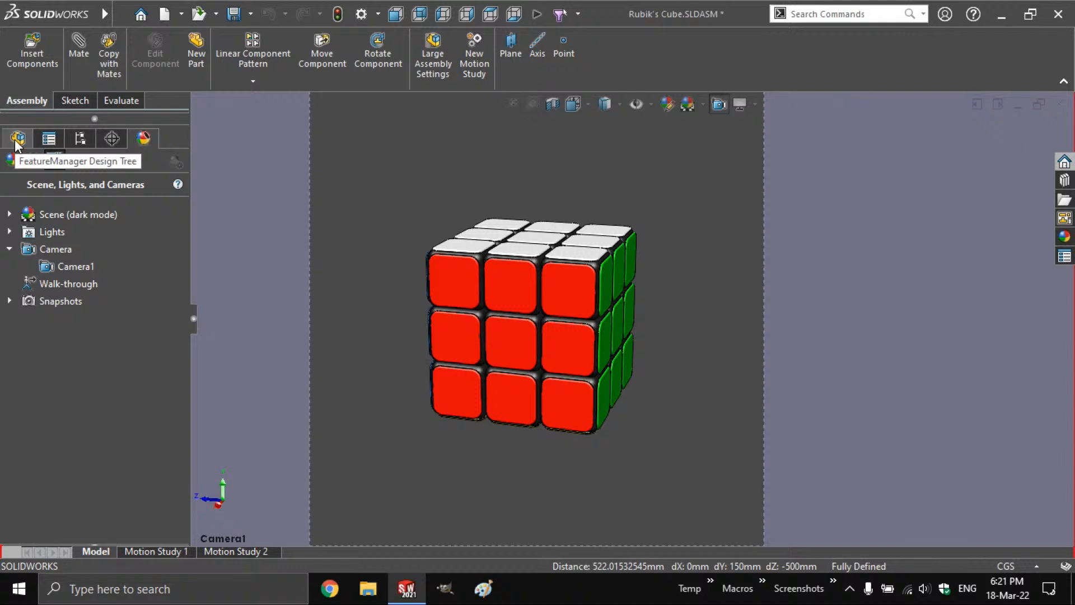
- Hide 3DSketch1 in the assembly's feature tree
{"action": "left_click", "coordinate": [17, 140]}
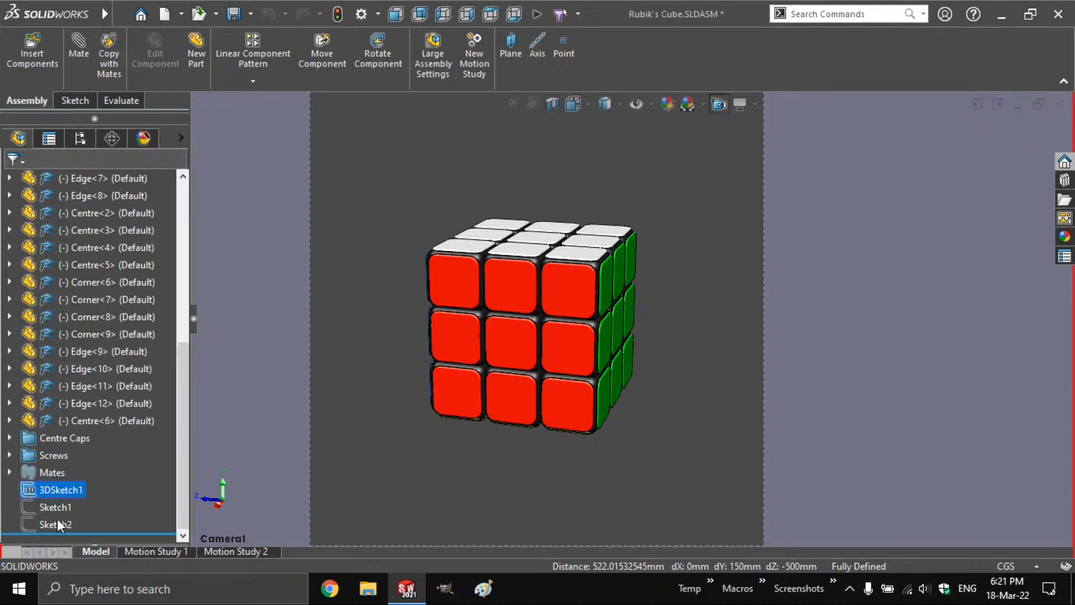
{"action": "right_click", "coordinate": [42, 484]}
{"action": "left_click", "coordinate": [59, 256]}
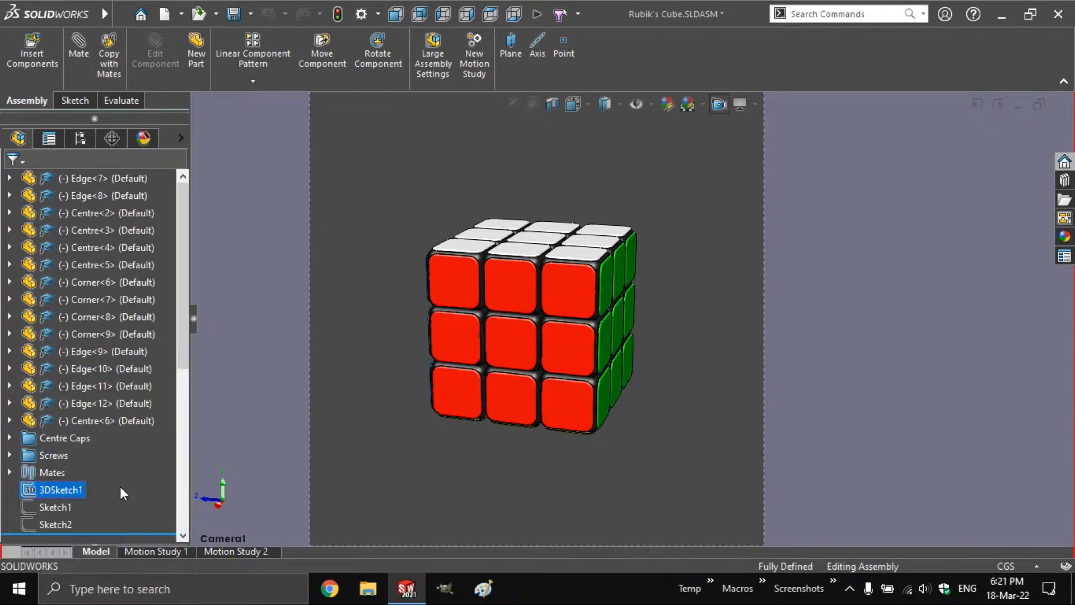
- Leave the camera view, highlight PLANE1 above the cube, and show its circular Sketch1
{"action": "left_click_drag", "start_coordinate": [183, 424], "coordinate": [181, 246]}
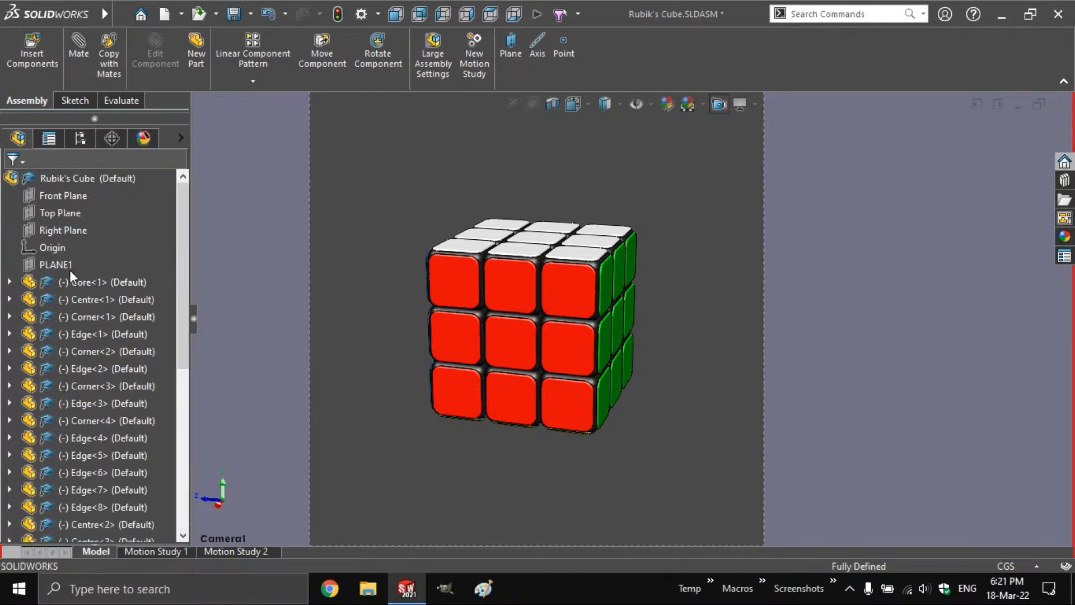
{"action": "left_click", "coordinate": [49, 262]}
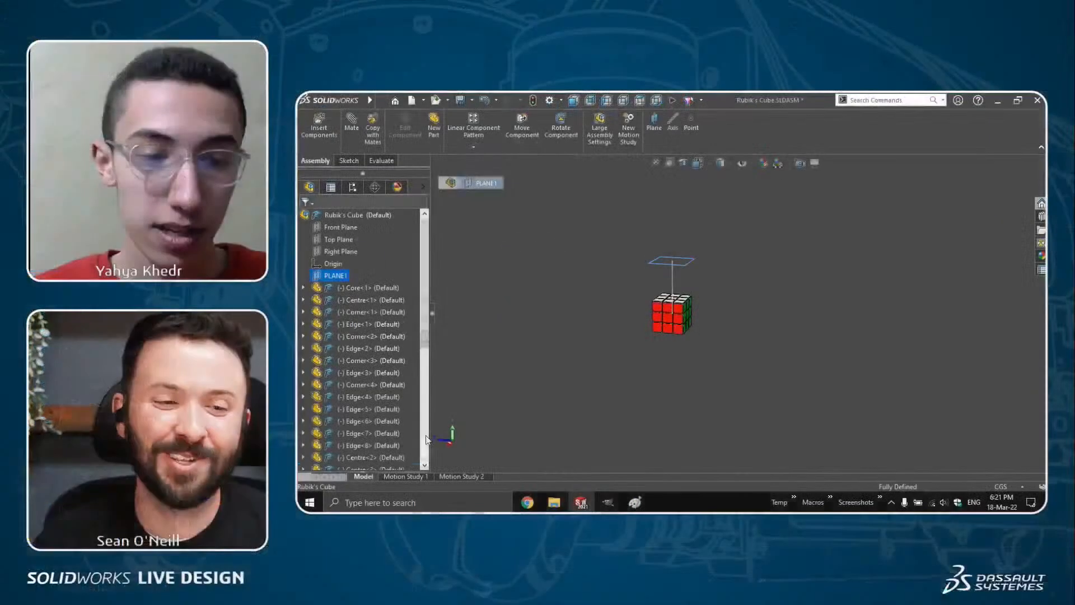
{"action": "scroll", "coordinate": [426, 439], "scroll_direction": "down", "scroll_amount": 6}
{"action": "left_click", "coordinate": [334, 446]}
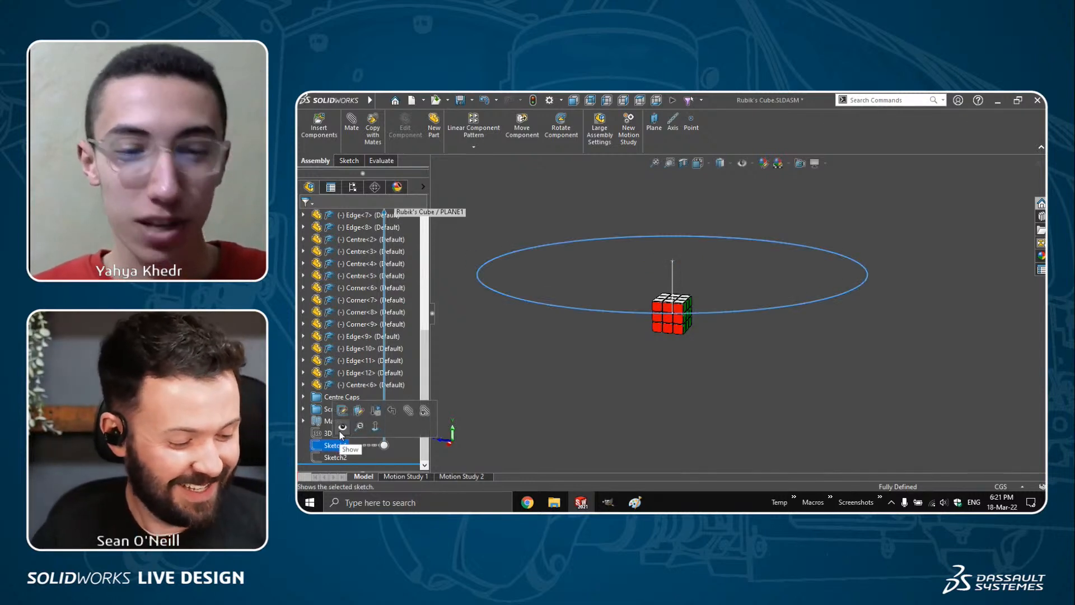
{"action": "left_click", "coordinate": [341, 429]}
{"action": "scroll", "coordinate": [463, 339], "scroll_direction": "down", "scroll_amount": 6}
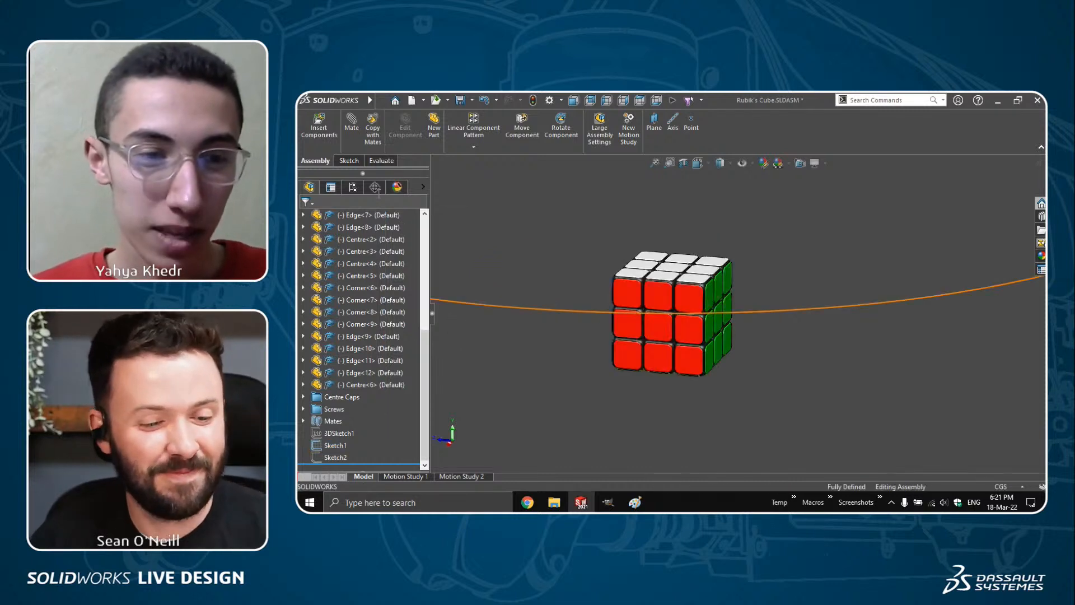
- Edit Camera1 and replace its 3DSketch1 position reference with the Sketch1 circle
{"action": "left_click", "coordinate": [400, 187]}
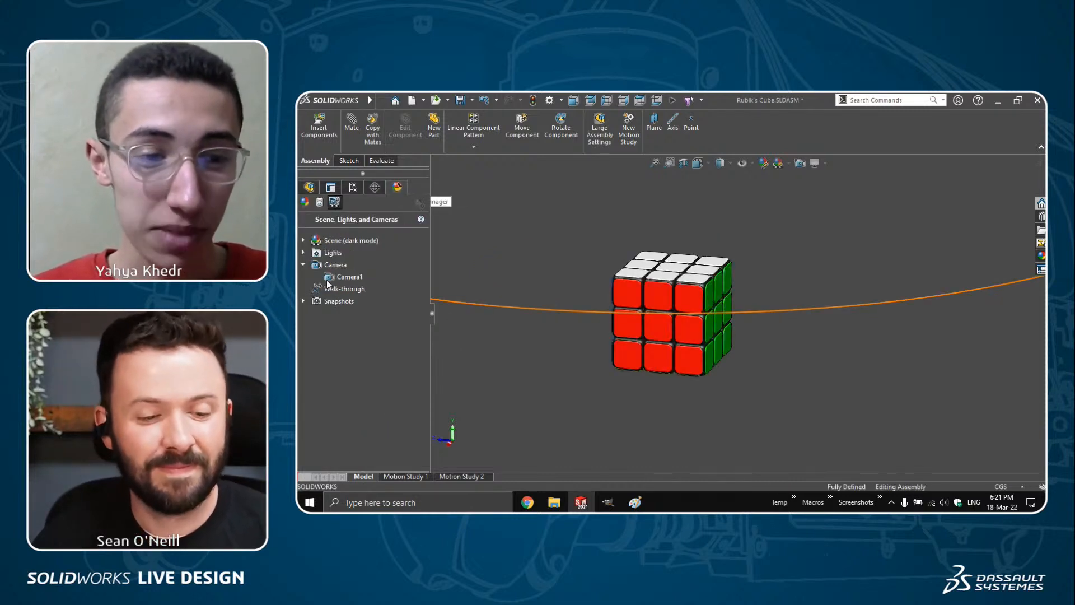
{"action": "right_click", "coordinate": [327, 284]}
{"action": "left_click", "coordinate": [361, 338]}
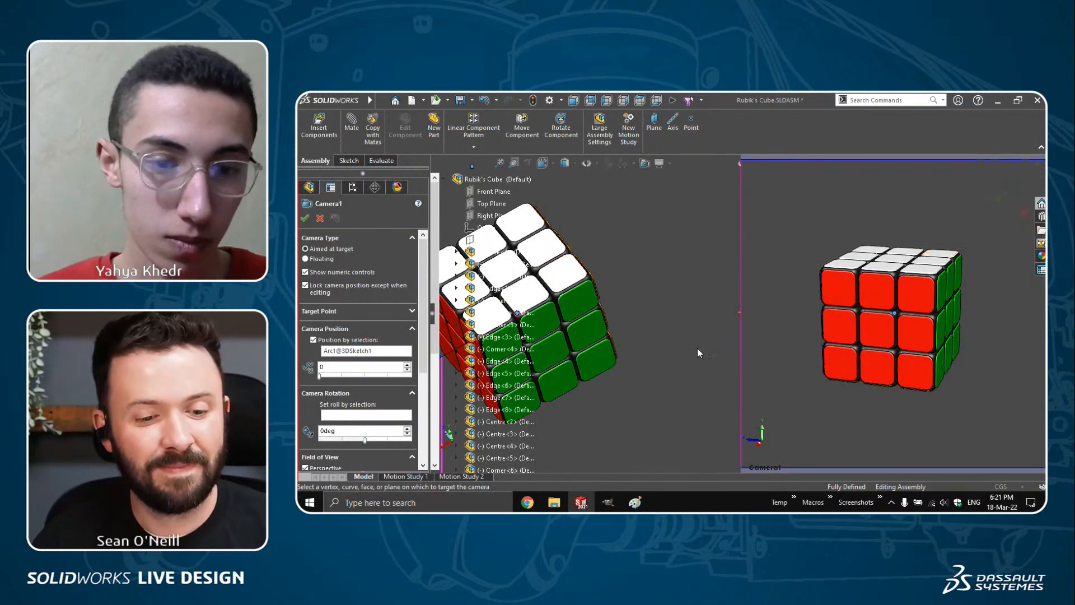
{"action": "left_click", "coordinate": [364, 351]}
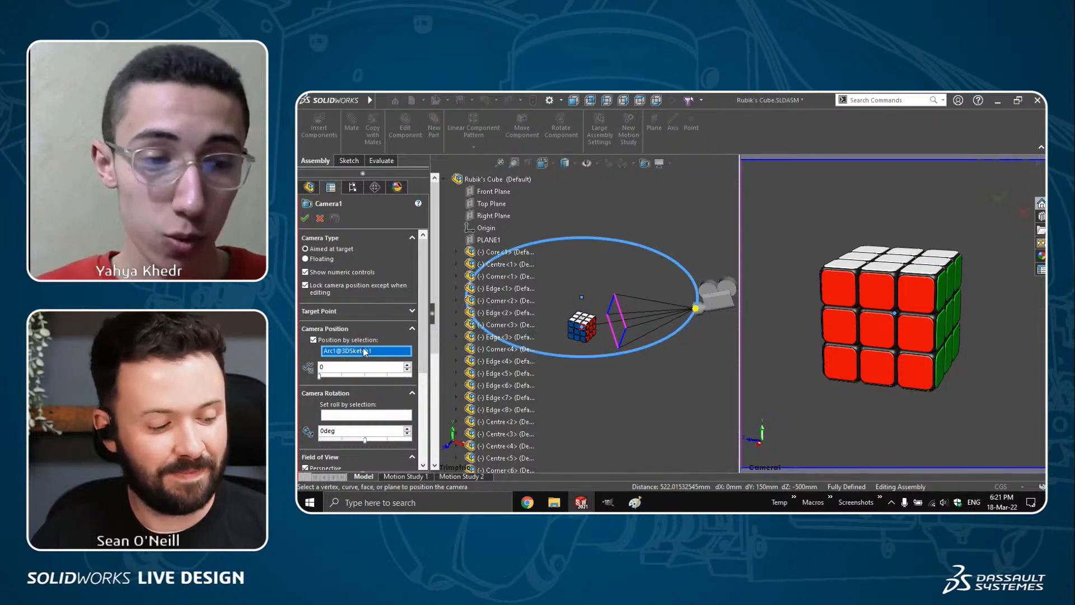
{"action": "key", "text": "Delete"}
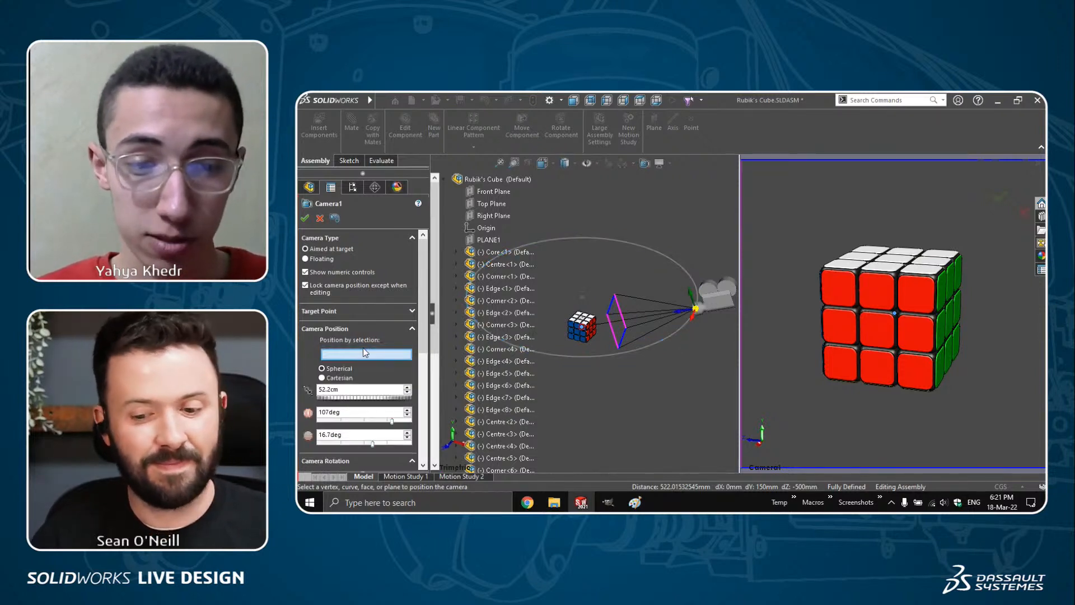
{"action": "left_click", "coordinate": [607, 355]}
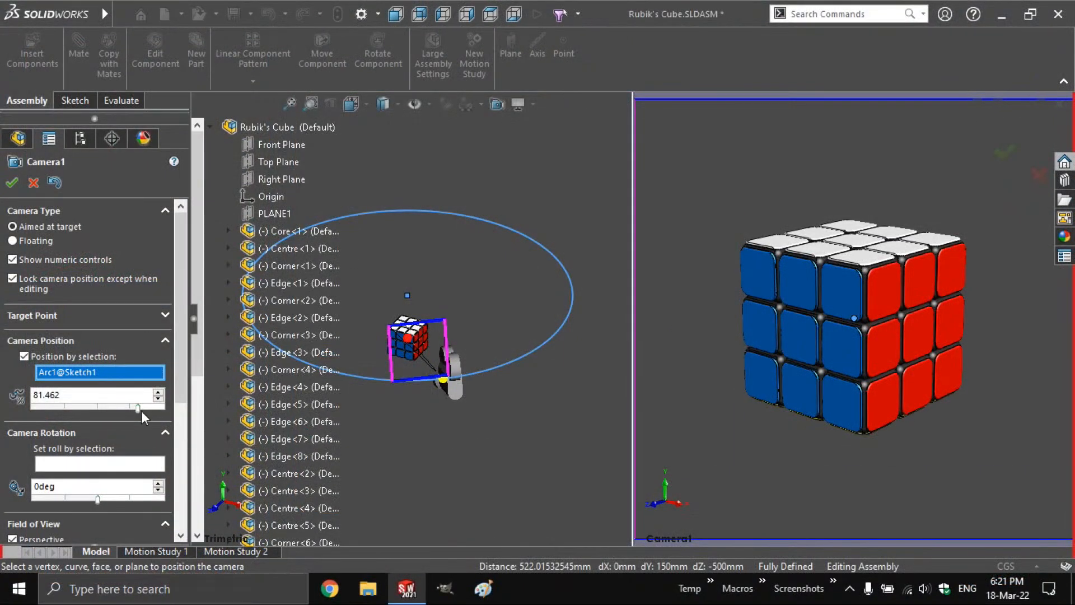
- Move the camera along the Sketch1 circle to 100 percent and back to 0, and accept the camera
{"action": "left_click_drag", "start_coordinate": [139, 408], "coordinate": [180, 407]}
{"action": "left_click", "coordinate": [123, 399]}
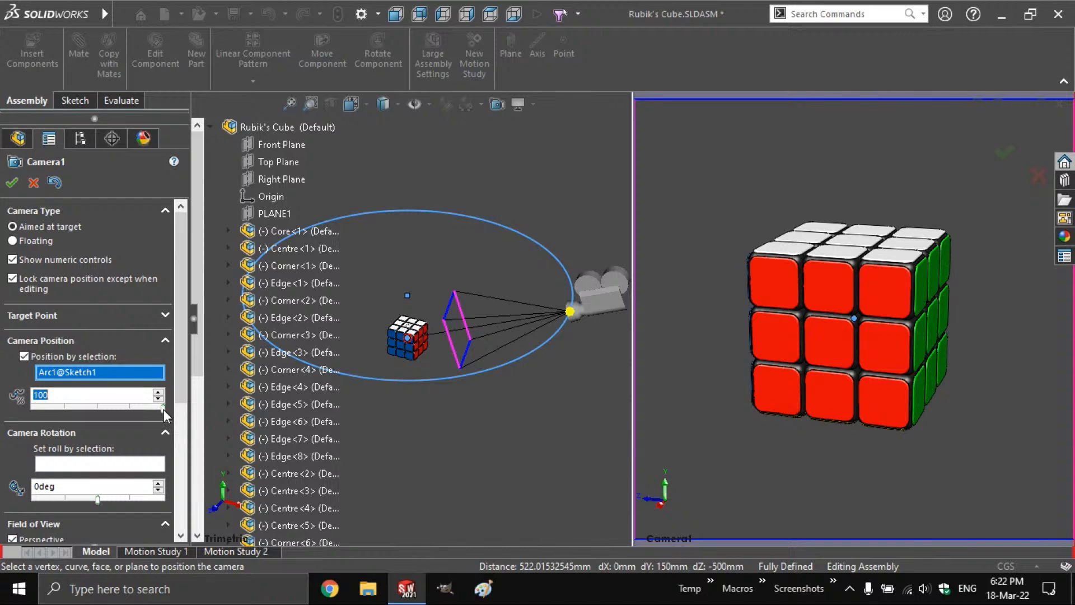
{"action": "left_click_drag", "start_coordinate": [164, 409], "coordinate": [12, 411]}
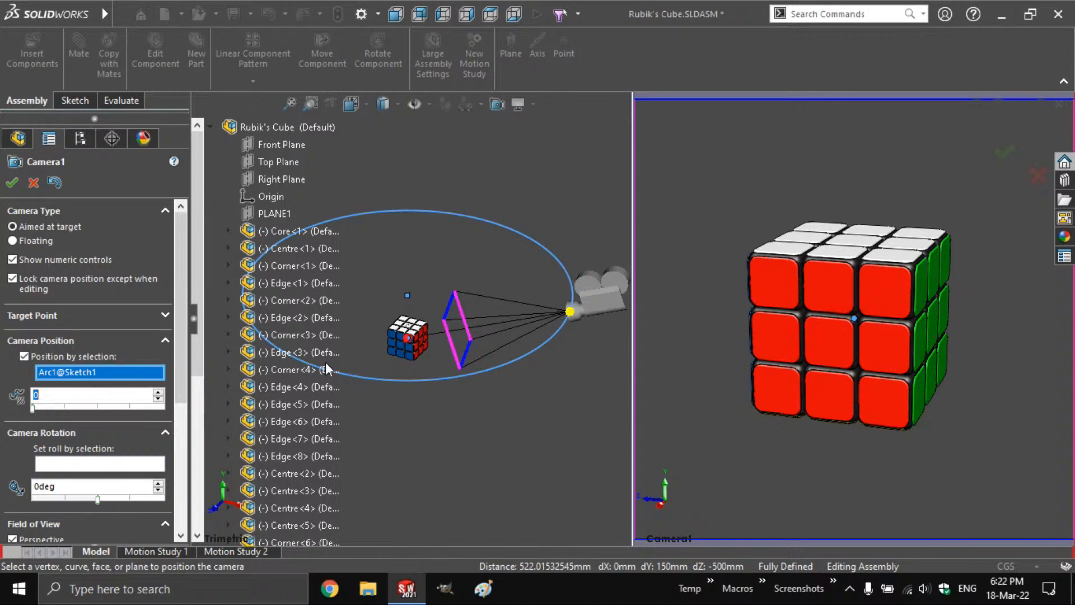
{"action": "left_click", "coordinate": [12, 182]}
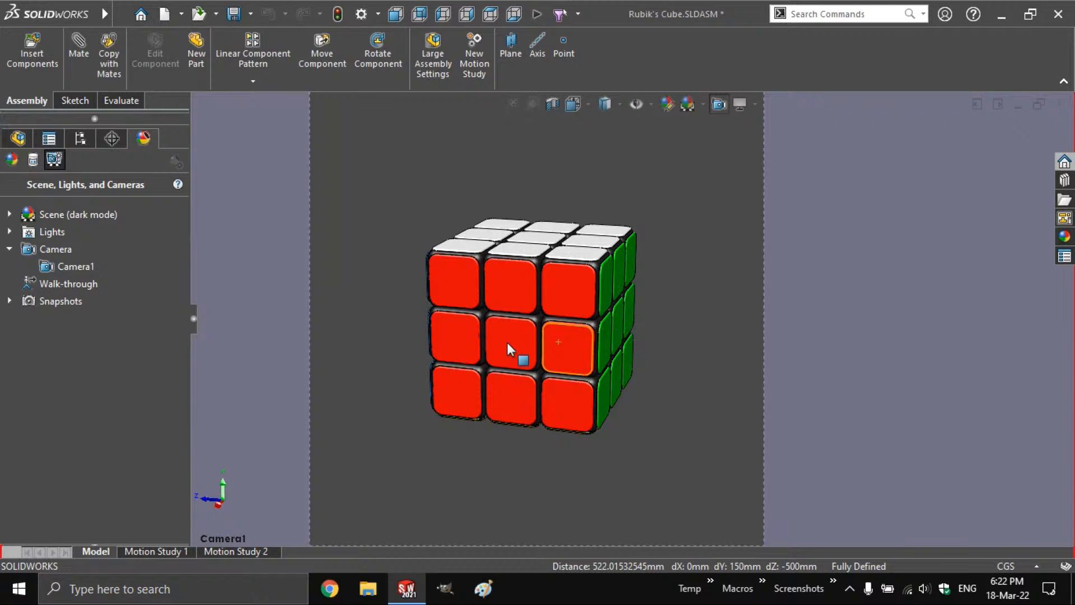
- Leave the camera view and show Sketch2 in the assembly
{"action": "left_click", "coordinate": [24, 140]}
{"action": "left_click", "coordinate": [47, 506]}
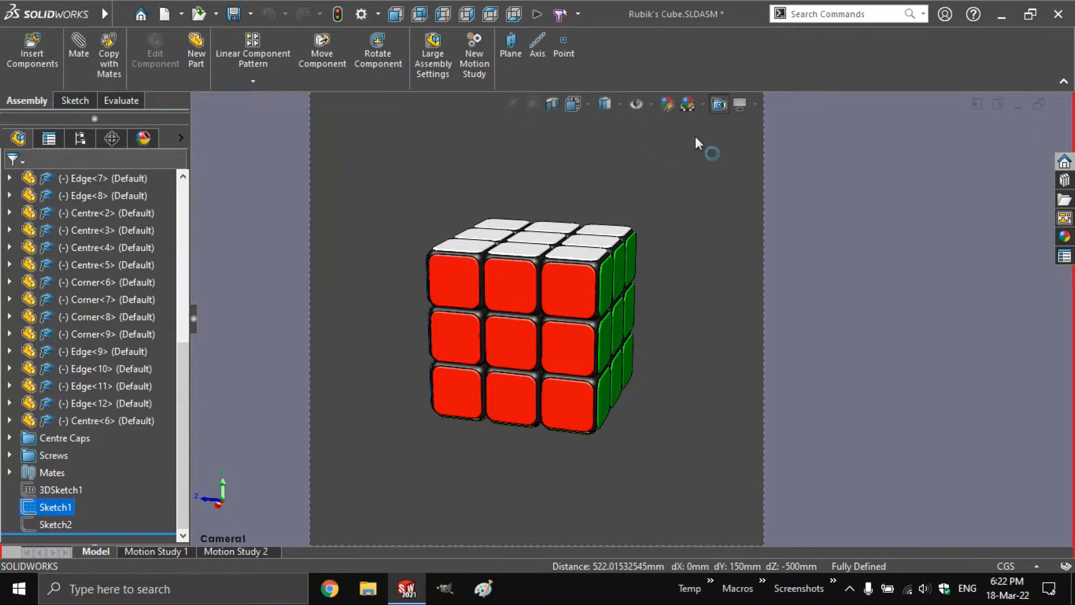
{"action": "left_click", "coordinate": [717, 104]}
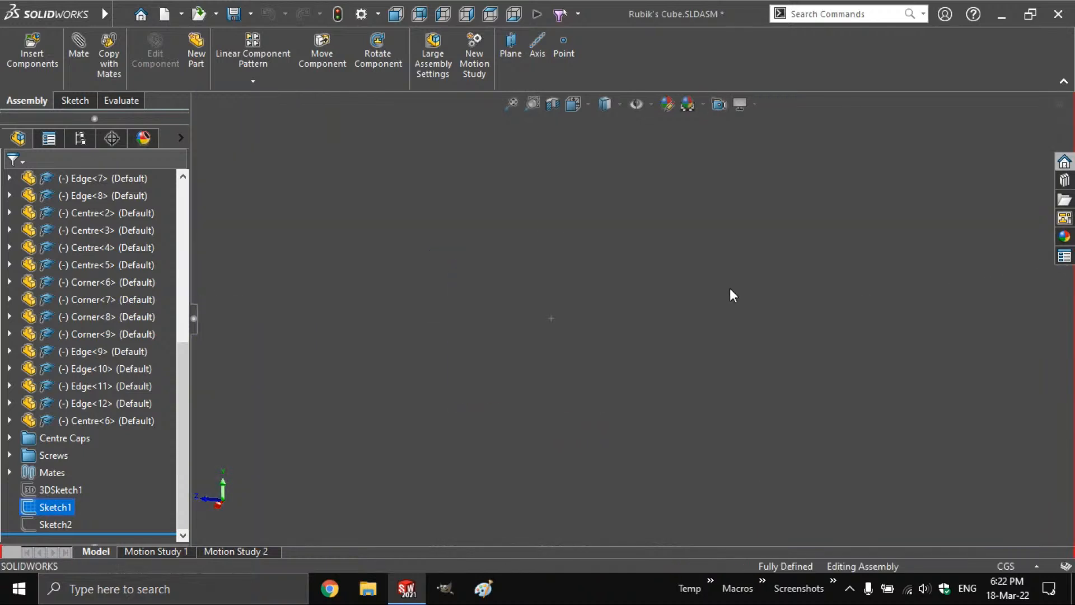
{"action": "left_click", "coordinate": [23, 526], "text": "ctrl"}
{"action": "left_click", "coordinate": [369, 414]}
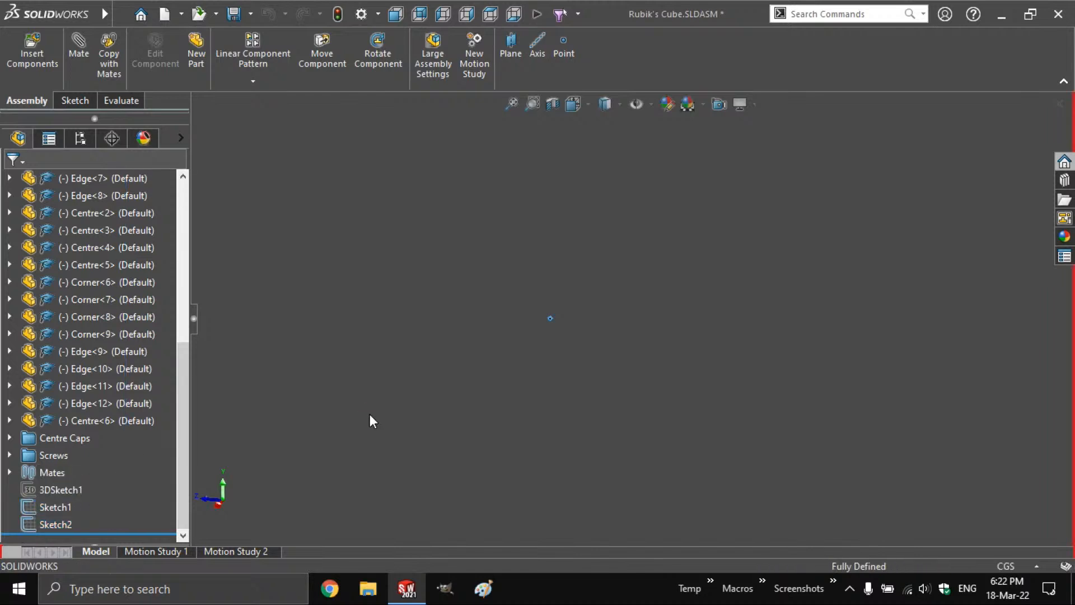
{"action": "key", "text": "f"}
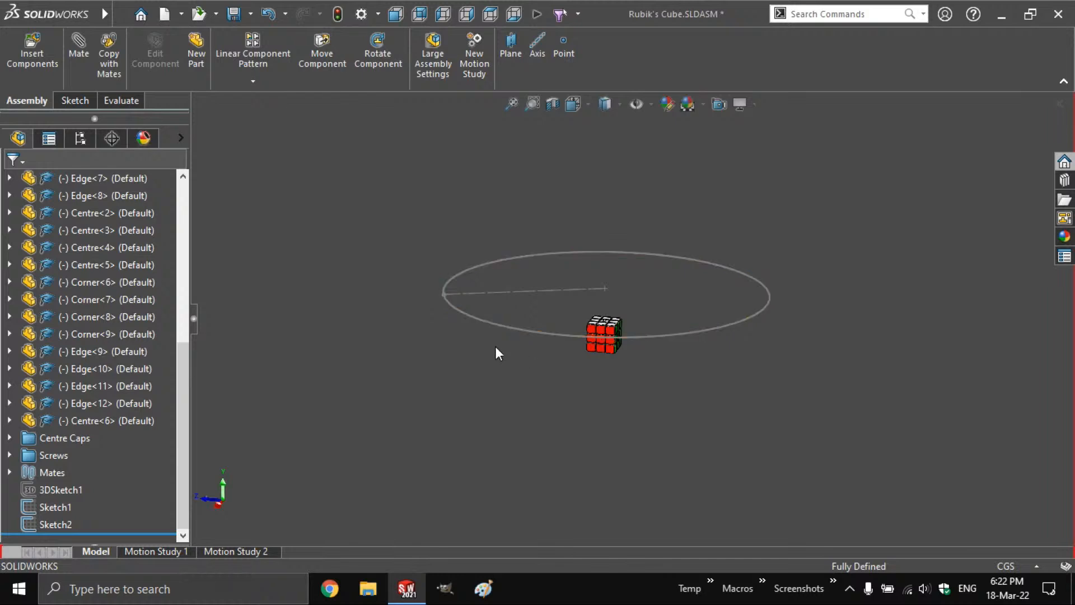
- Hide Sketch1 and examine from above where the ends of Sketch2's arc meet
{"action": "left_click", "coordinate": [42, 505]}
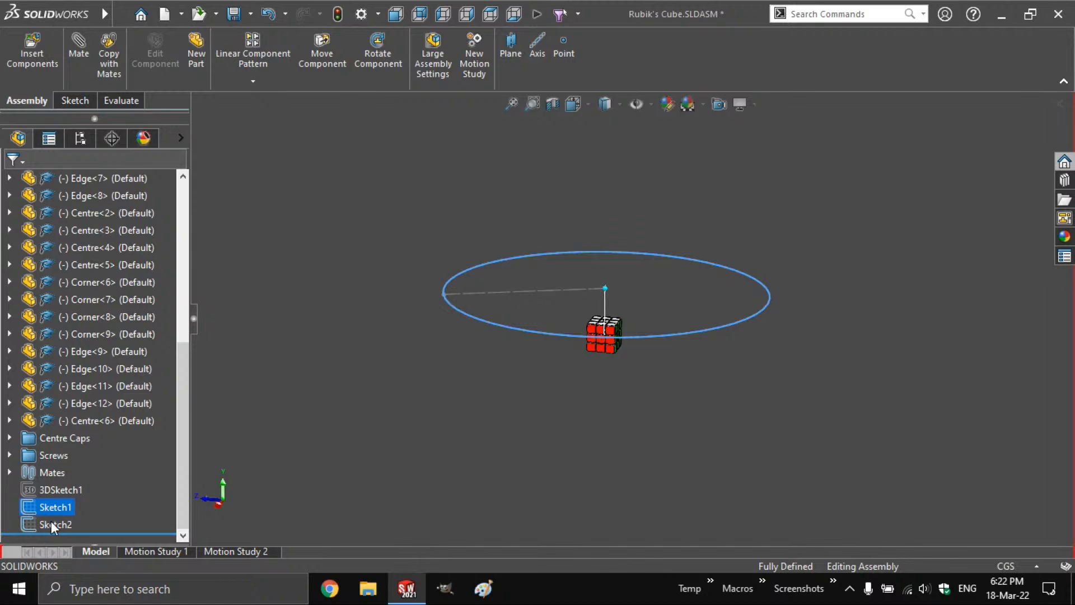
{"action": "left_click", "coordinate": [52, 524]}
{"action": "left_click", "coordinate": [100, 483]}
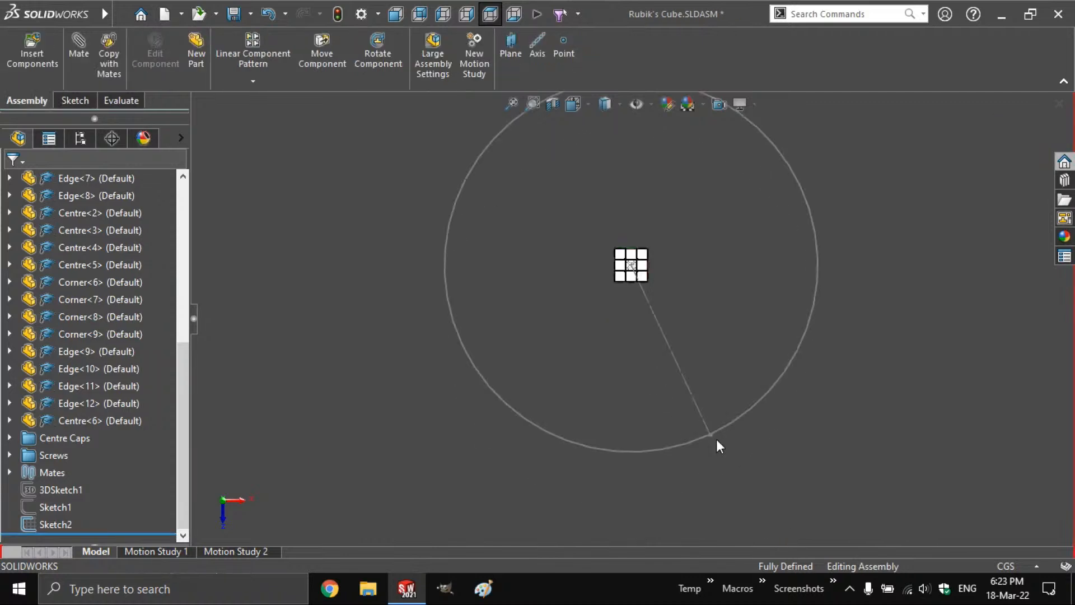
{"action": "scroll", "coordinate": [719, 443], "scroll_direction": "down", "scroll_amount": 10}
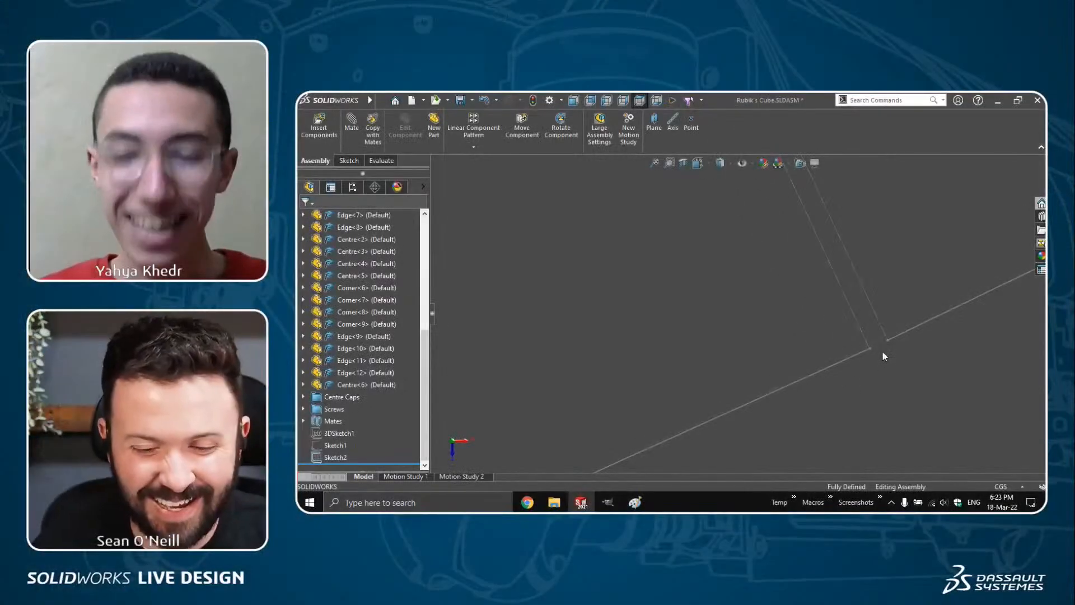
{"action": "key", "text": "f"}
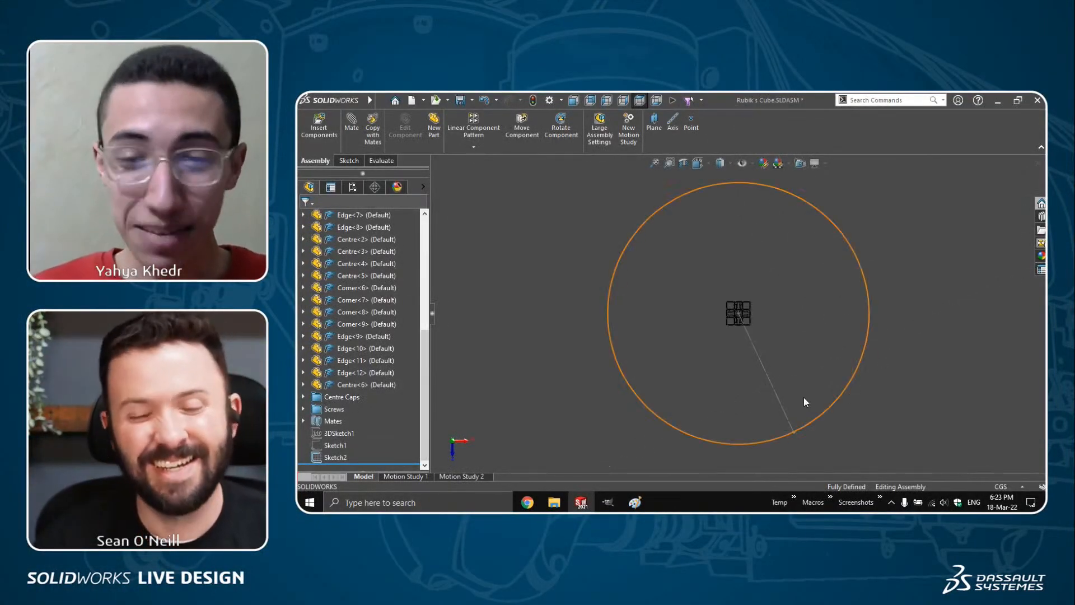
- Set the angle of Sketch2's radial construction line to 50 degrees
{"action": "left_click", "coordinate": [328, 457]}
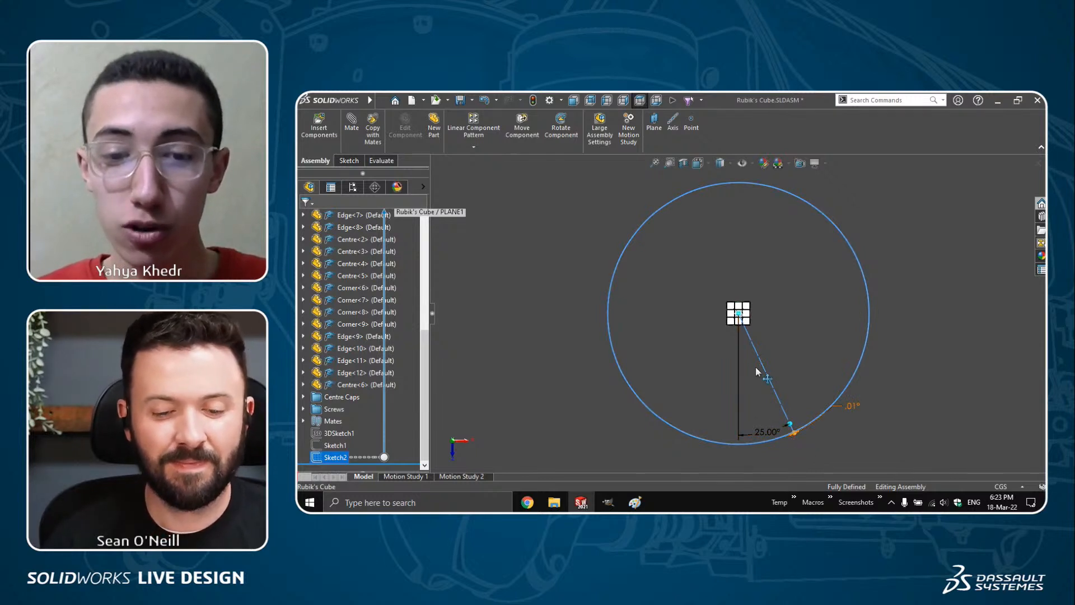
{"action": "left_click", "coordinate": [767, 432]}
{"action": "type", "text": "50"}
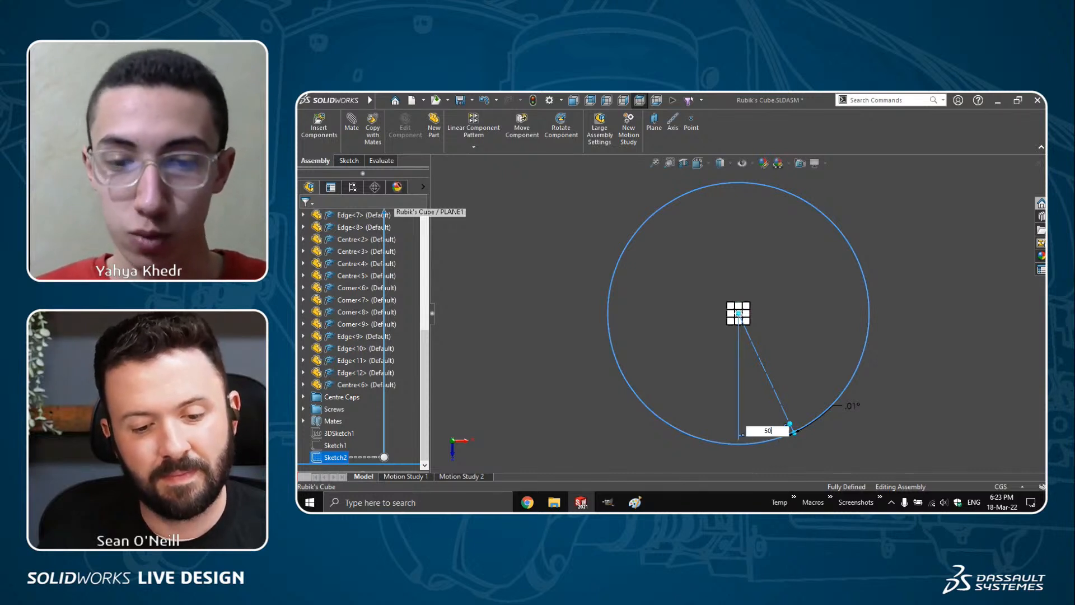
{"action": "key", "text": "Return"}
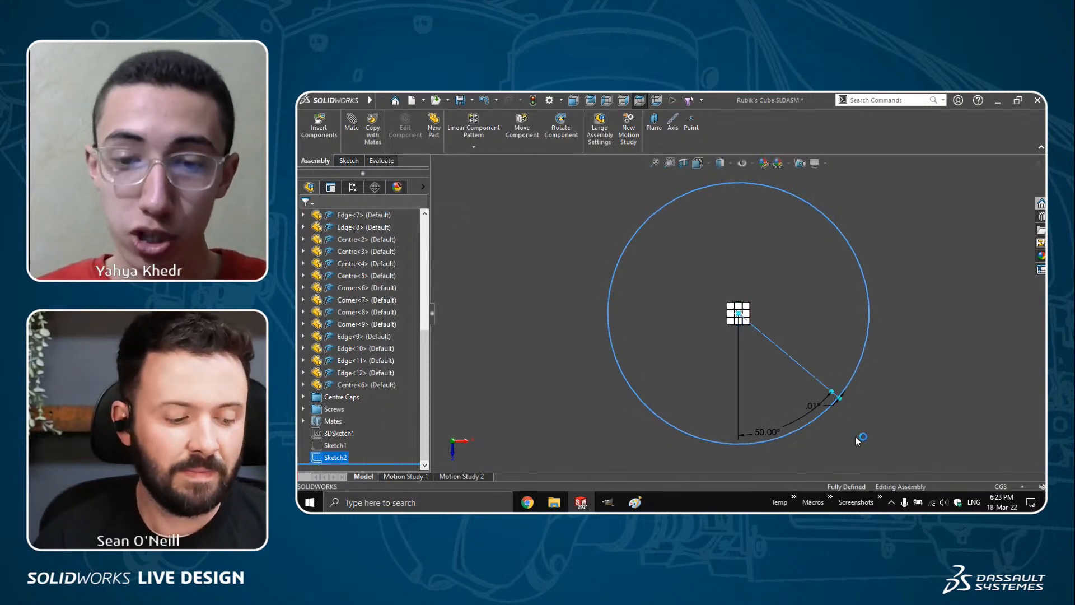
{"action": "left_click", "coordinate": [855, 435]}
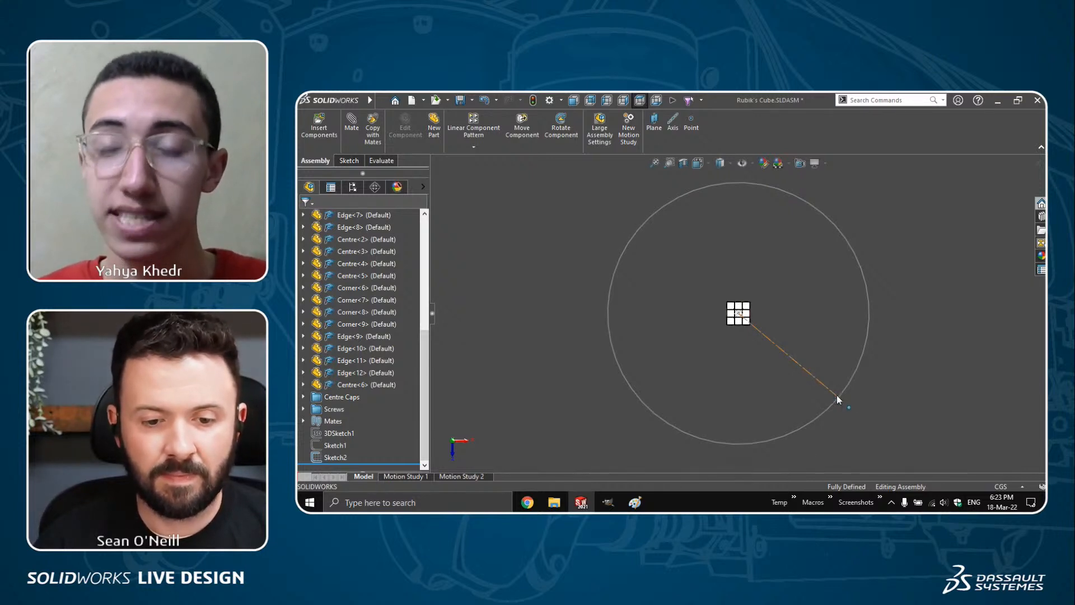
- Set the angle of Sketch2's radial construction line to 90 degrees
{"action": "left_click", "coordinate": [812, 376]}
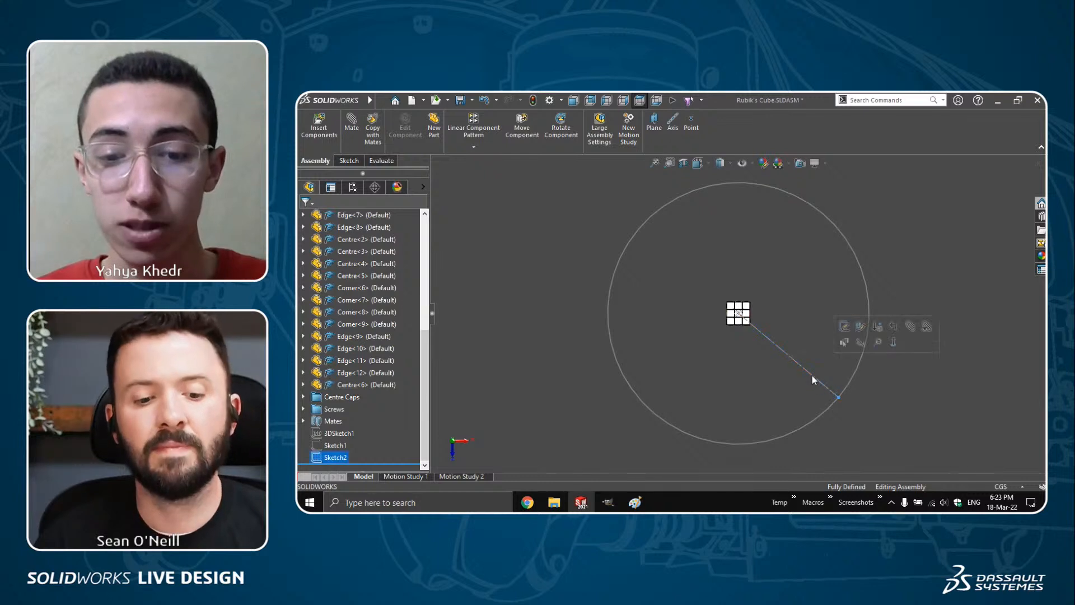
{"action": "double_click", "coordinate": [768, 432]}
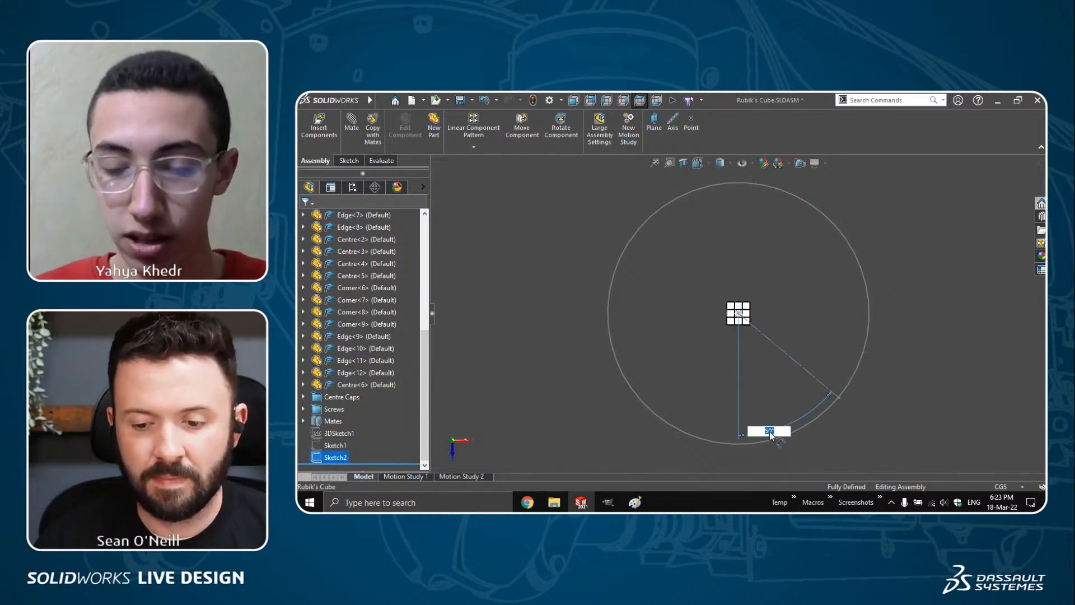
{"action": "type", "text": "90"}
{"action": "key", "text": "Return"}
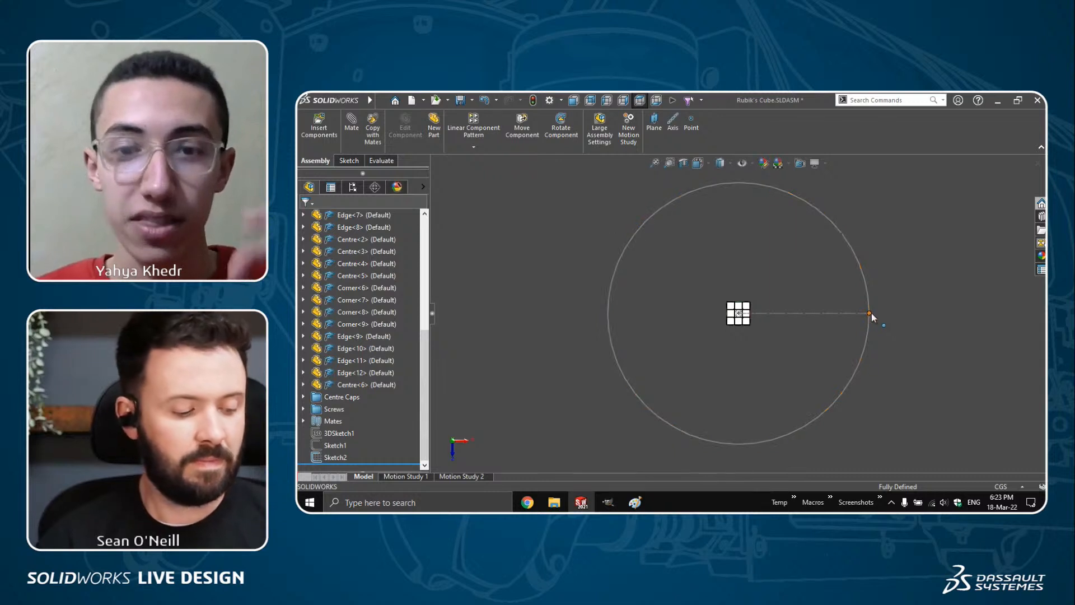
{"action": "key", "text": "ctrl+7"}
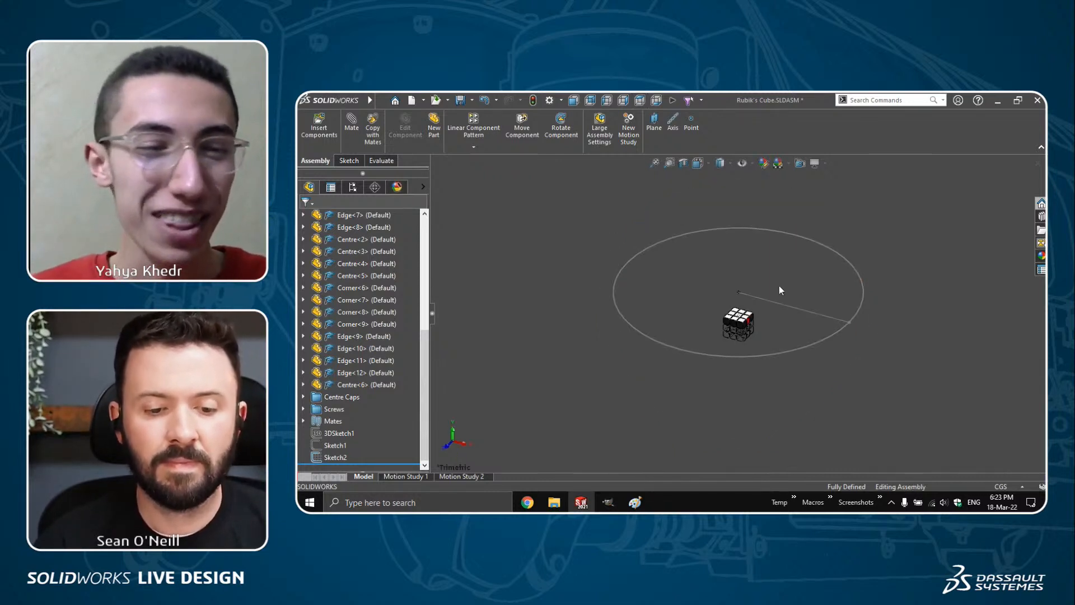
- Edit Camera1 and replace its Sketch1 position reference with the large arc of Sketch2
{"action": "left_click", "coordinate": [397, 186]}
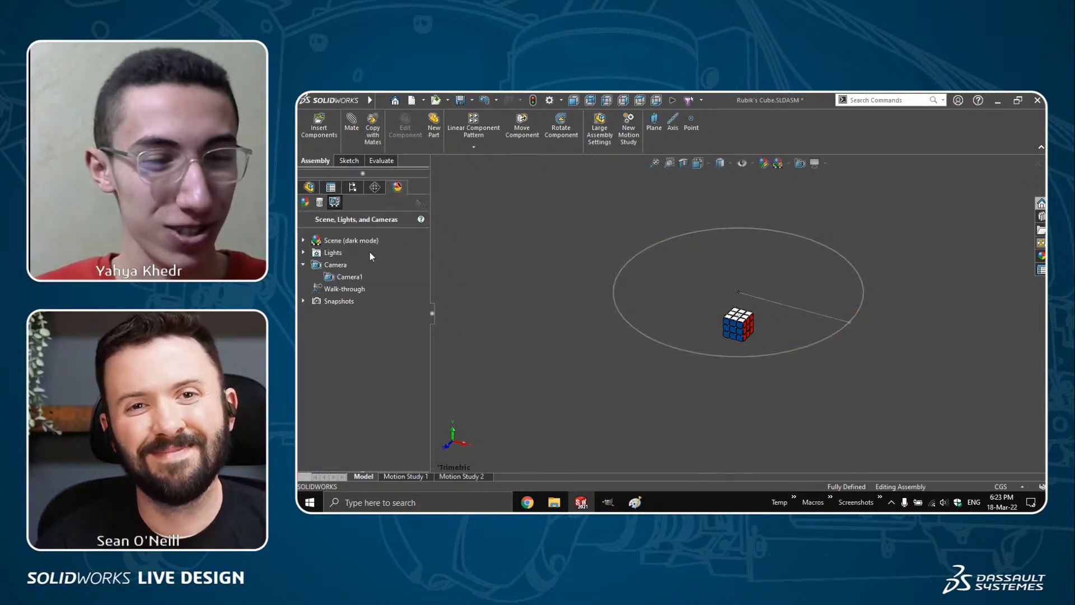
{"action": "right_click", "coordinate": [354, 275]}
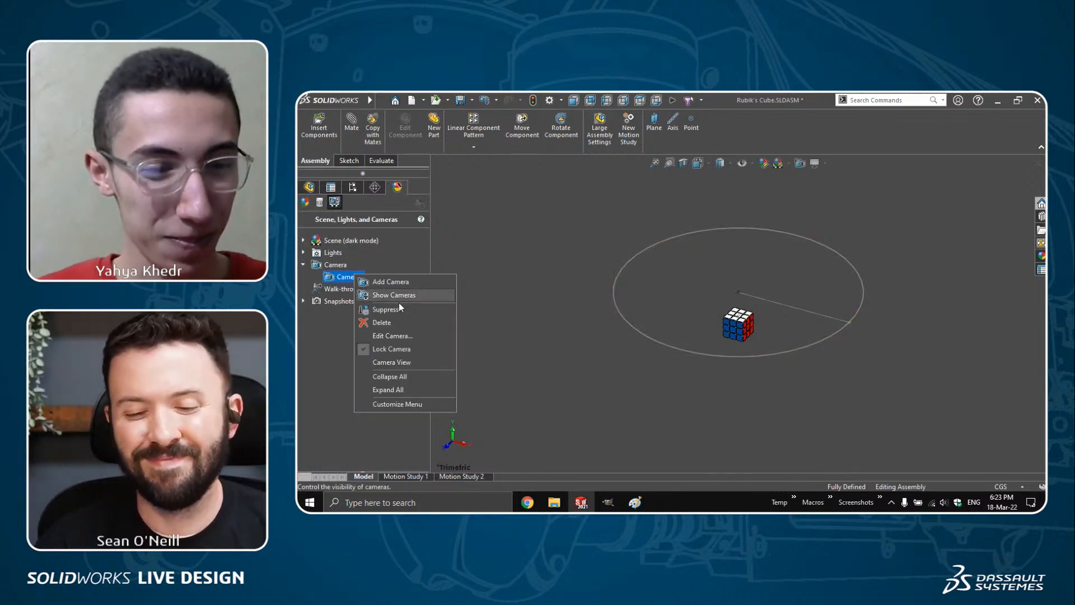
{"action": "left_click", "coordinate": [400, 336]}
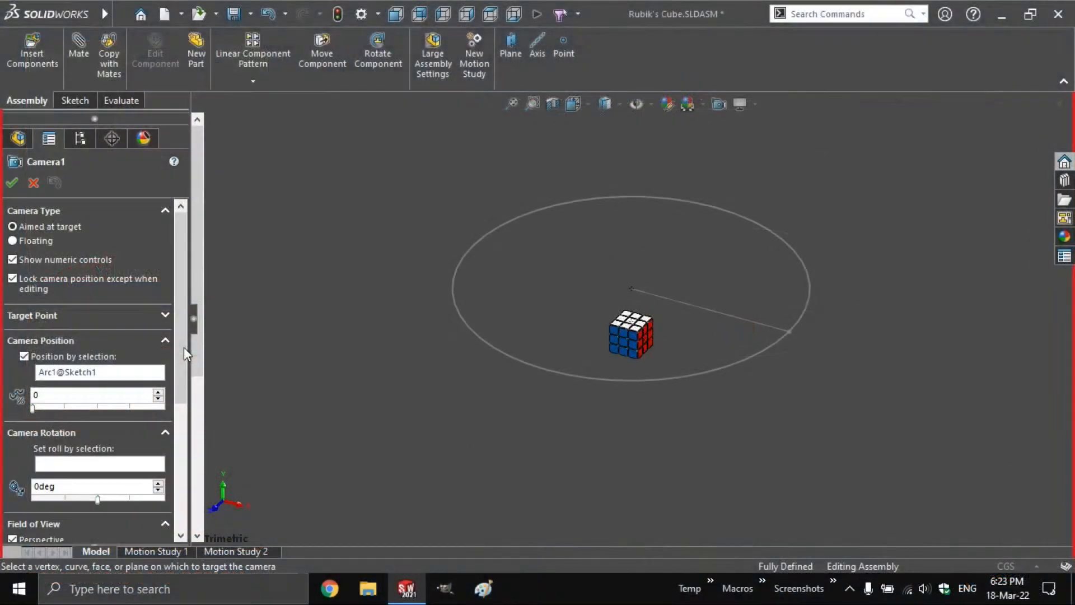
{"action": "left_click", "coordinate": [102, 371]}
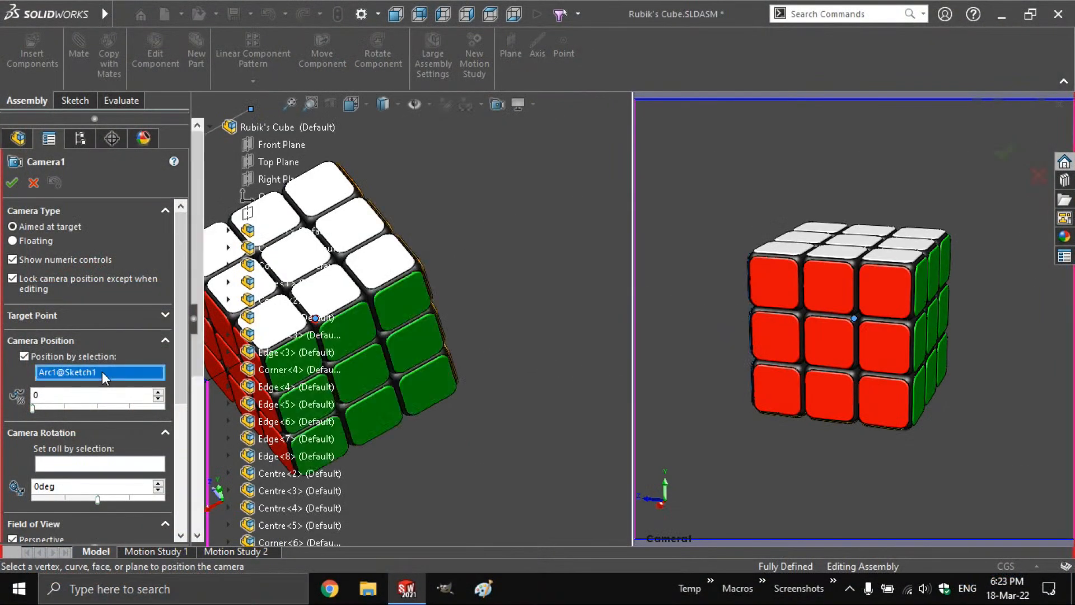
{"action": "key", "text": "Delete"}
{"action": "key", "text": "ctrl+7"}
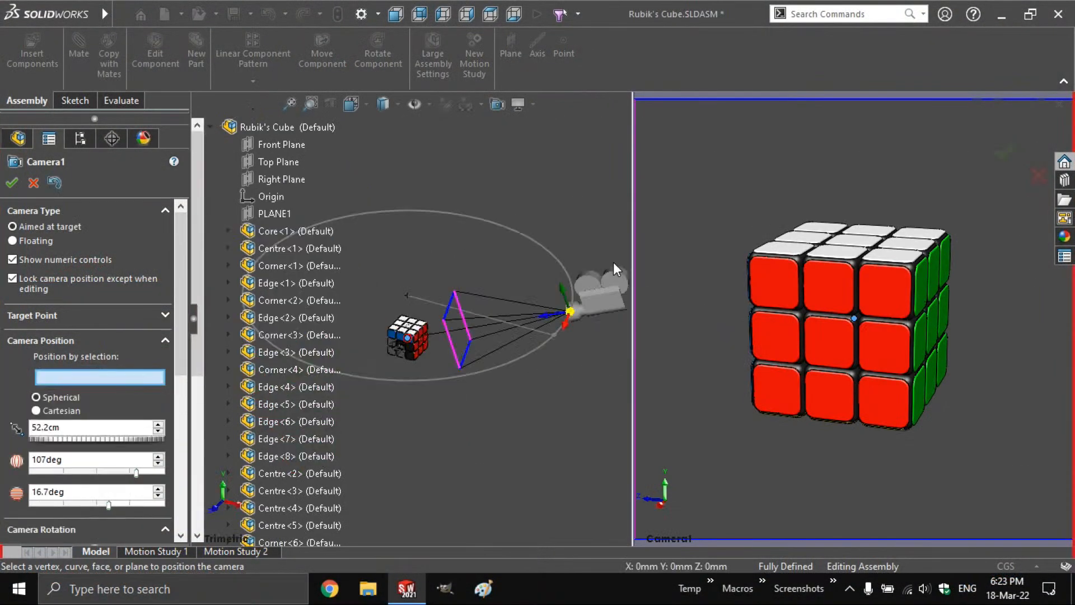
{"action": "left_click", "coordinate": [557, 254]}
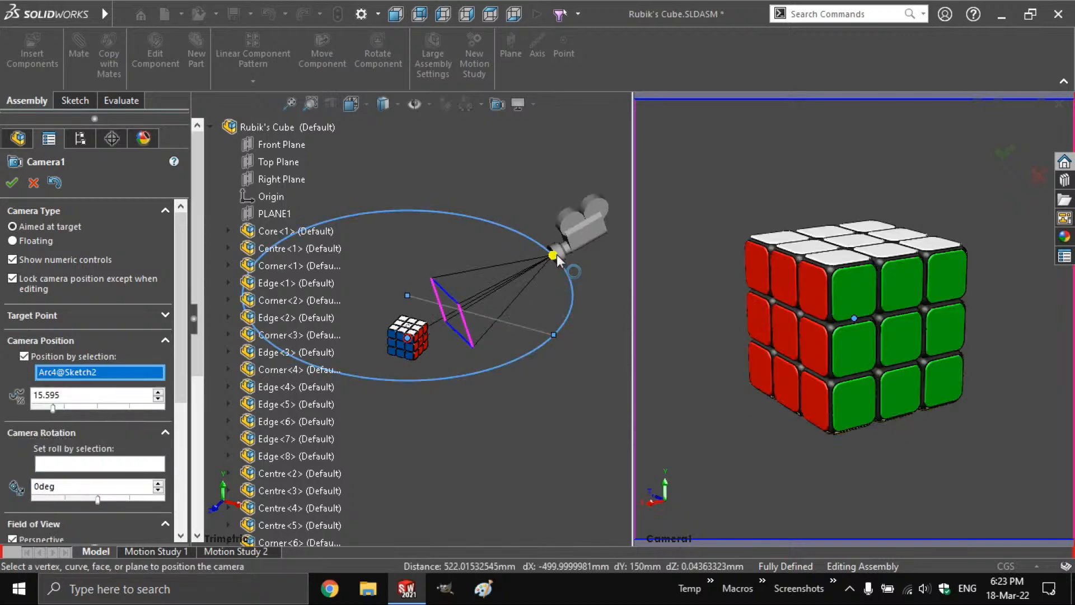
- Move the camera along Sketch2's arc to 100 percent and back to 0, and accept the camera
{"action": "left_click_drag", "start_coordinate": [53, 408], "coordinate": [183, 418]}
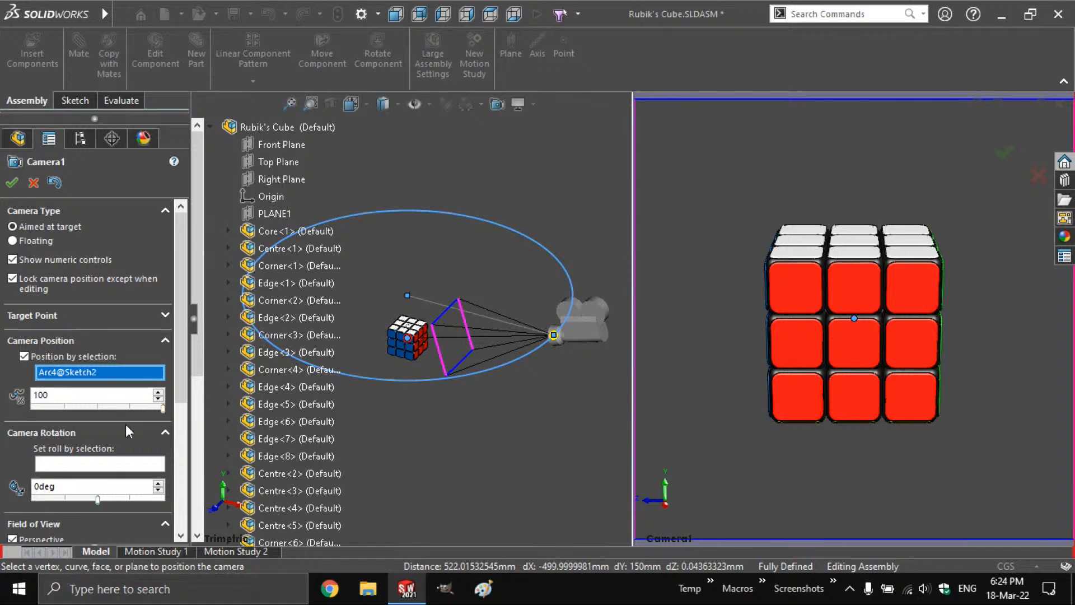
{"action": "left_click_drag", "start_coordinate": [163, 408], "coordinate": [2, 430]}
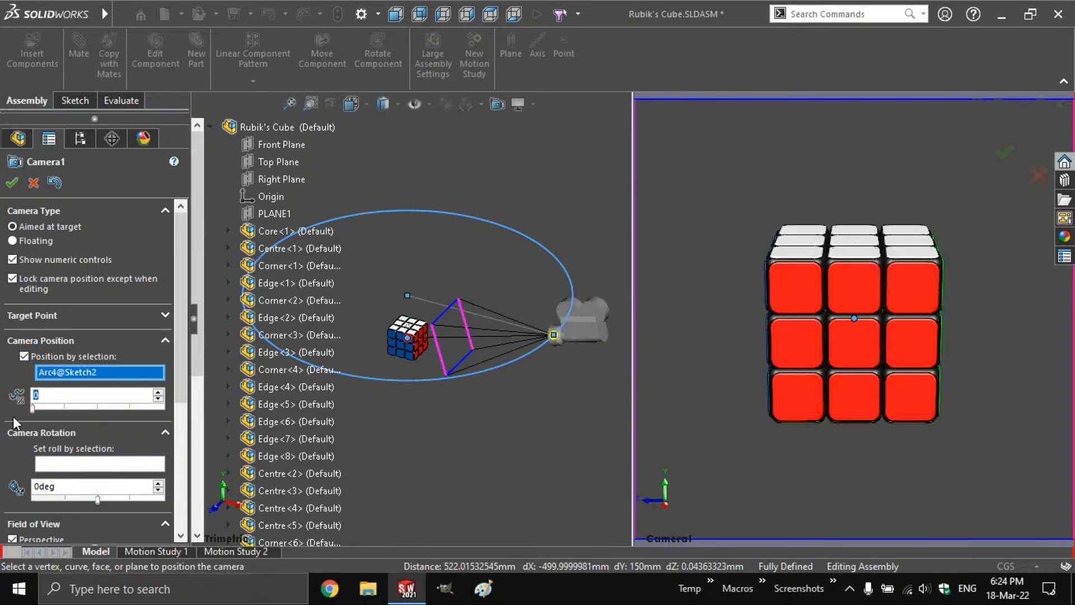
{"action": "left_click", "coordinate": [12, 182]}
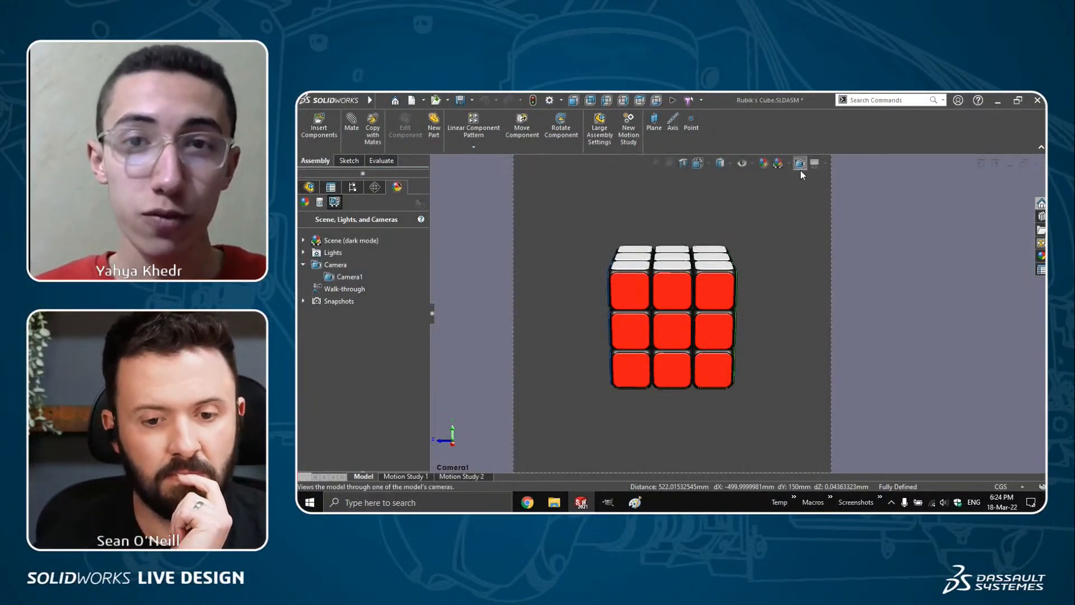
- Create a new motion study and return to the assembly model
{"action": "left_click", "coordinate": [628, 131]}
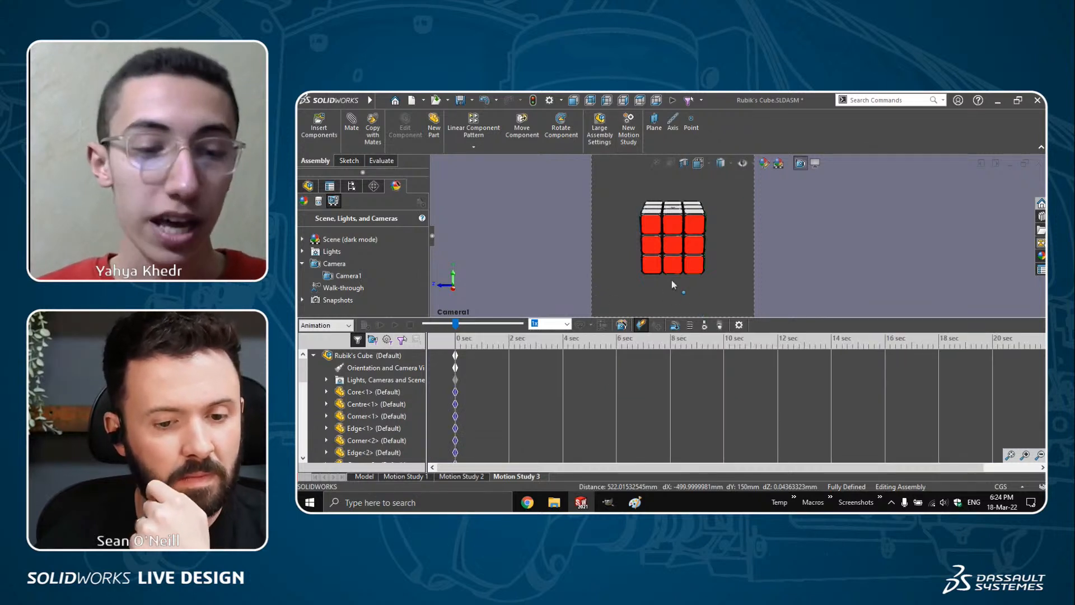
{"action": "left_click", "coordinate": [371, 477]}
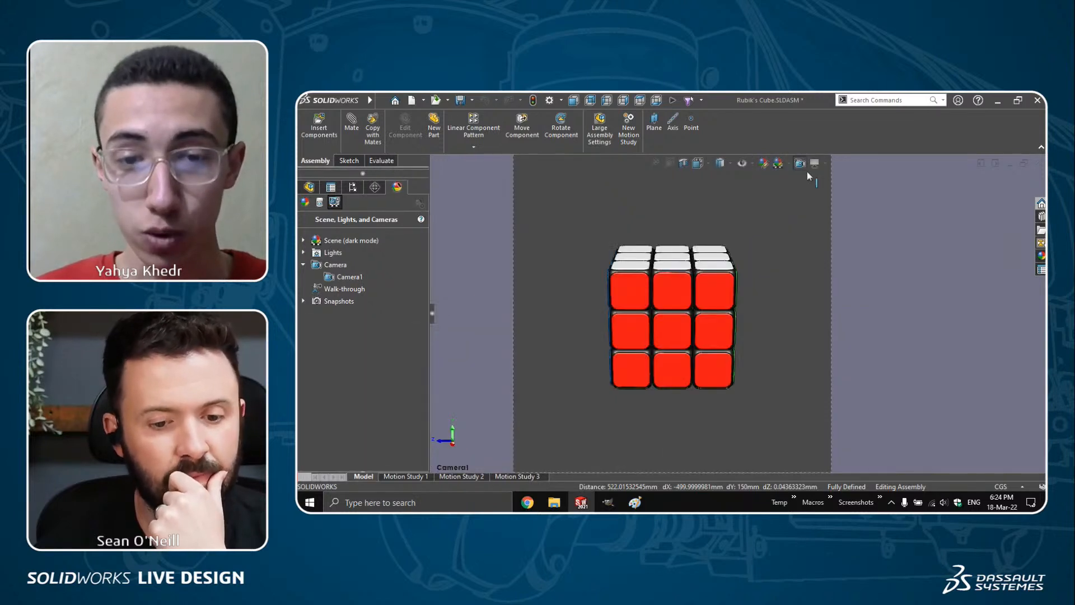
- Leave the camera view, hide Sketch2 in the assembly, and create a new motion study
{"action": "left_click", "coordinate": [803, 166]}
{"action": "left_click", "coordinate": [825, 258]}
{"action": "key", "text": "ctrl+7"}
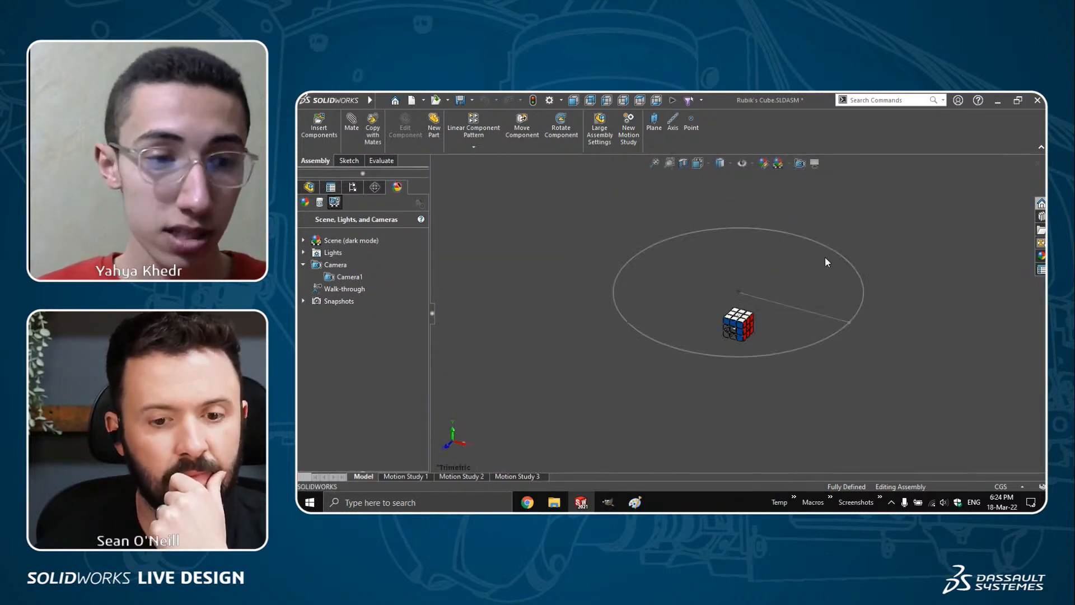
{"action": "left_click", "coordinate": [310, 187]}
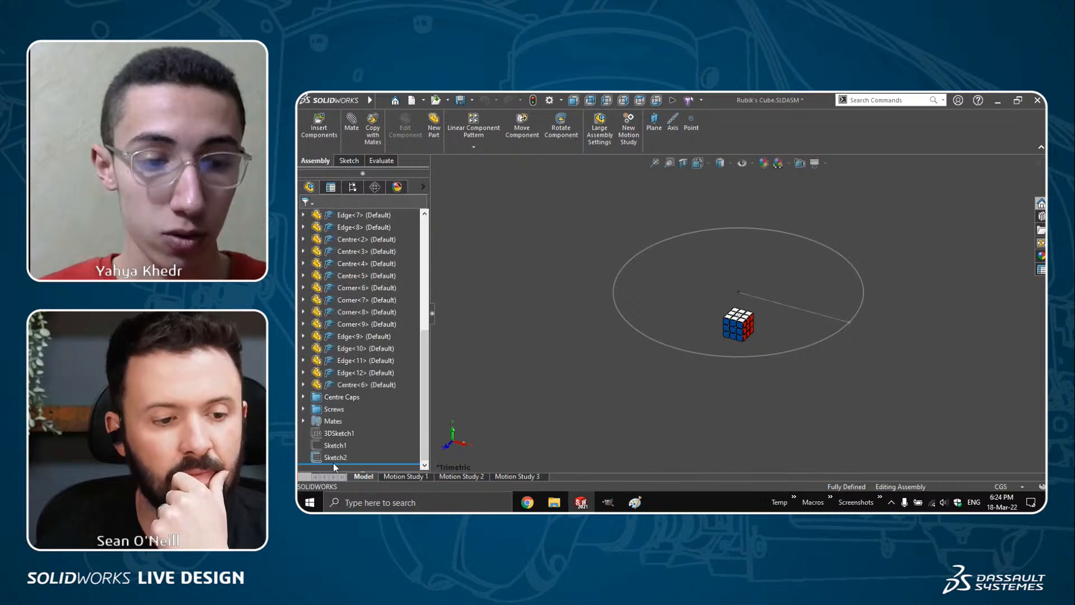
{"action": "left_click", "coordinate": [336, 457]}
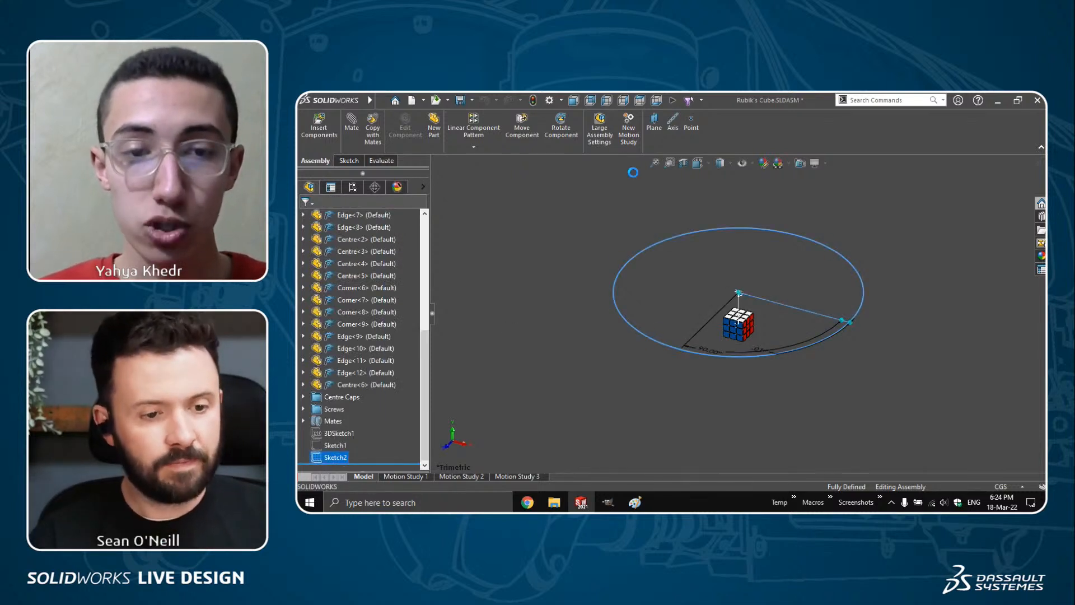
{"action": "left_click", "coordinate": [634, 142]}
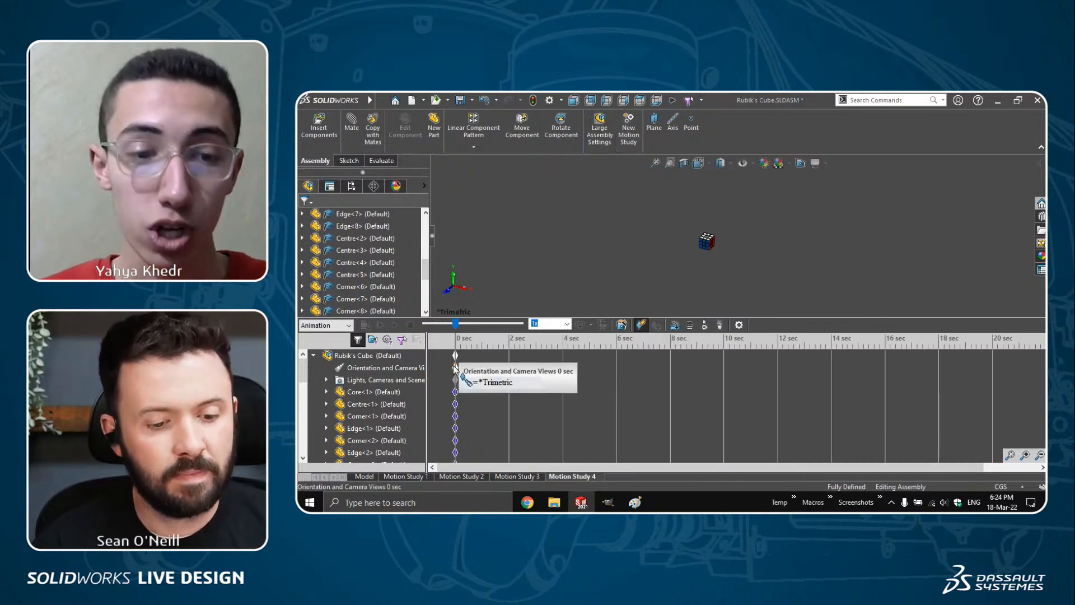
- Switch to the Camera1 view and replace the Orientation and Camera Views key at 0 seconds with it
{"action": "left_click", "coordinate": [805, 163]}
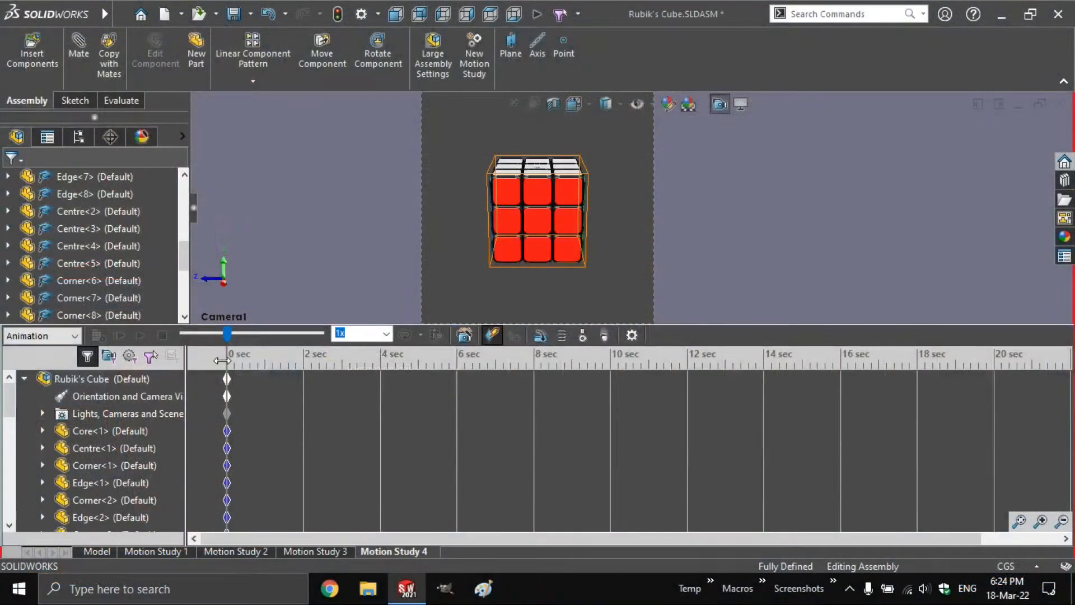
{"action": "left_click_drag", "start_coordinate": [222, 360], "coordinate": [193, 357]}
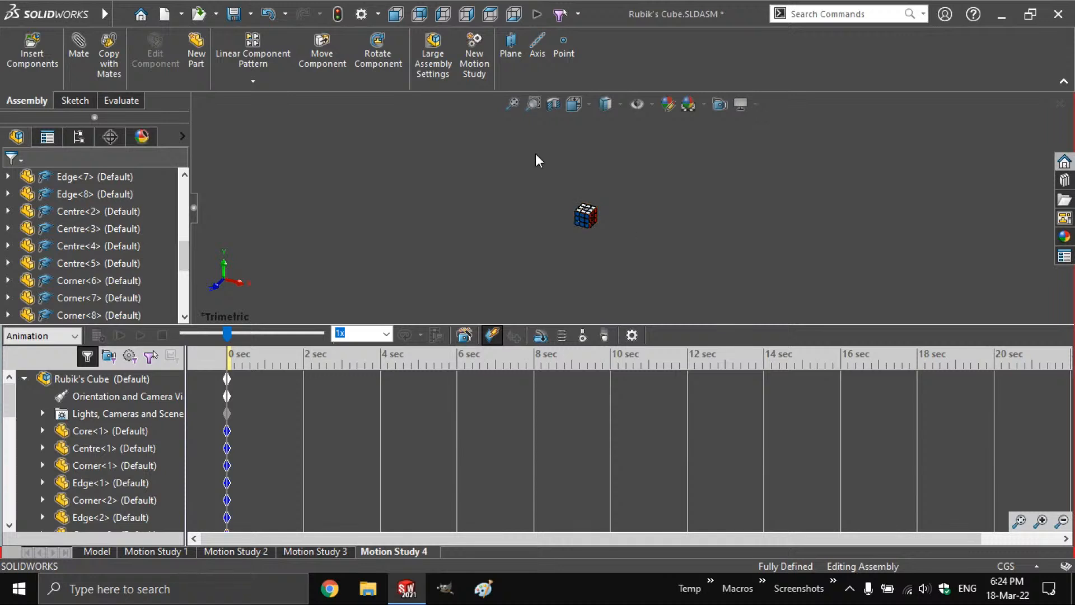
{"action": "left_click", "coordinate": [712, 105]}
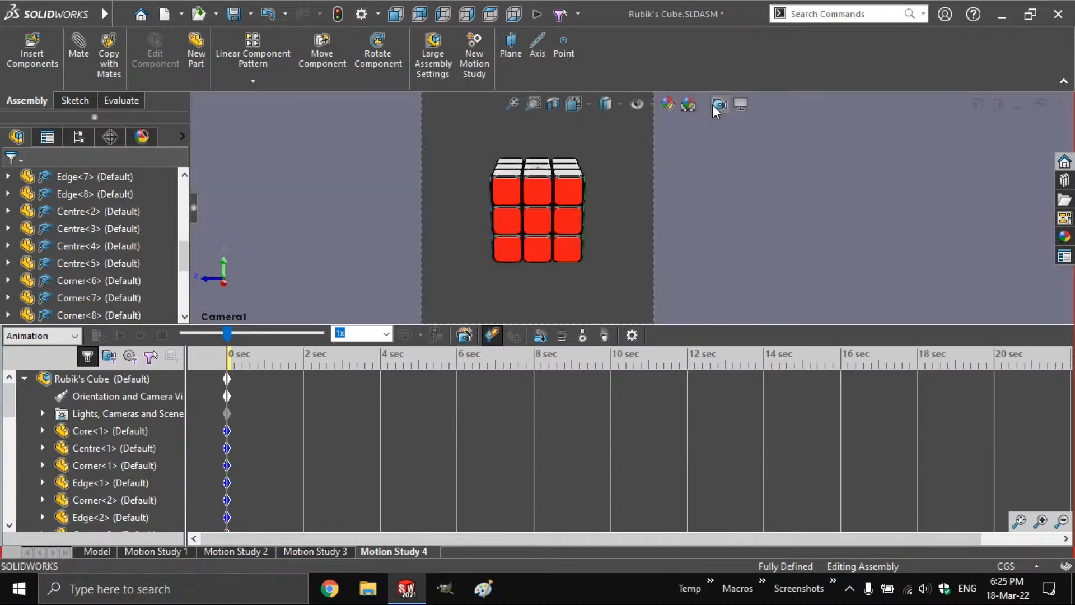
{"action": "right_click", "coordinate": [227, 396]}
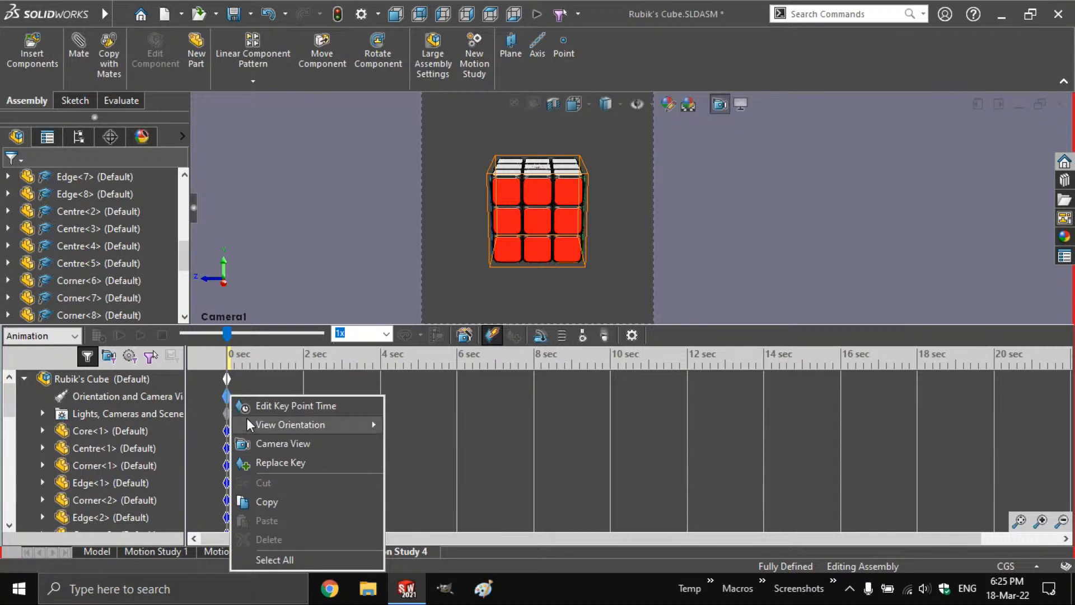
{"action": "left_click", "coordinate": [263, 460]}
{"action": "left_click", "coordinate": [263, 460]}
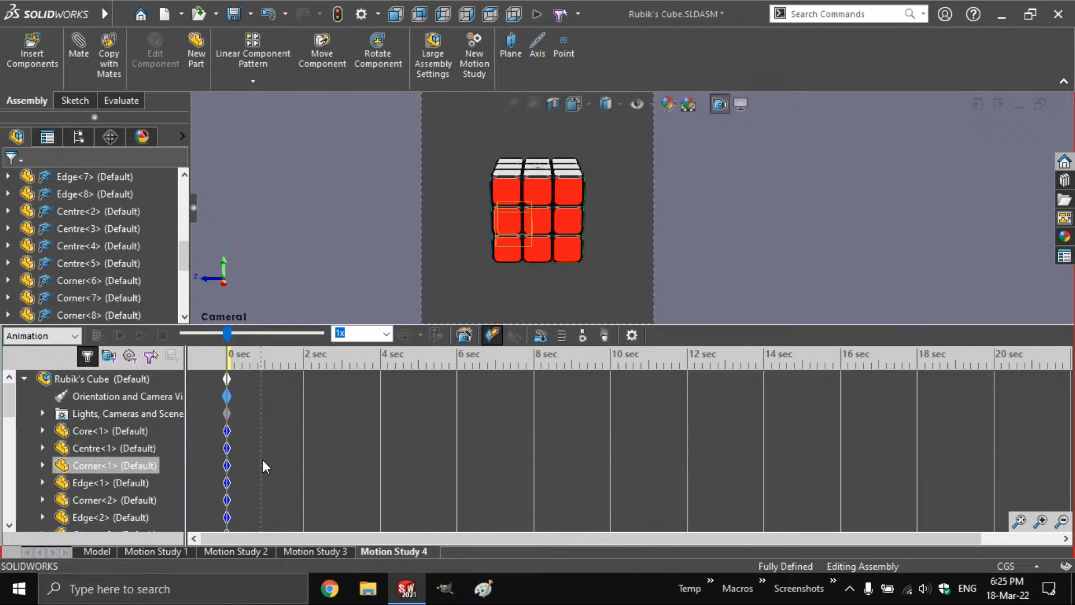
- Expand the lights, cameras and scene entries in the motion study and add a Camera1 key at 5 seconds
{"action": "left_click", "coordinate": [172, 445]}
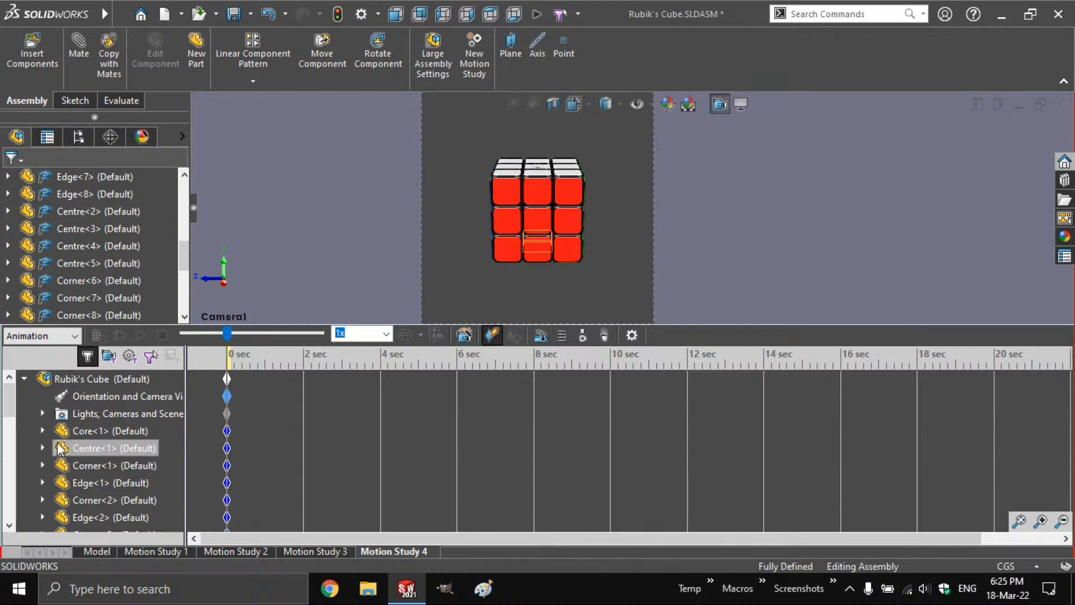
{"action": "left_click", "coordinate": [42, 413]}
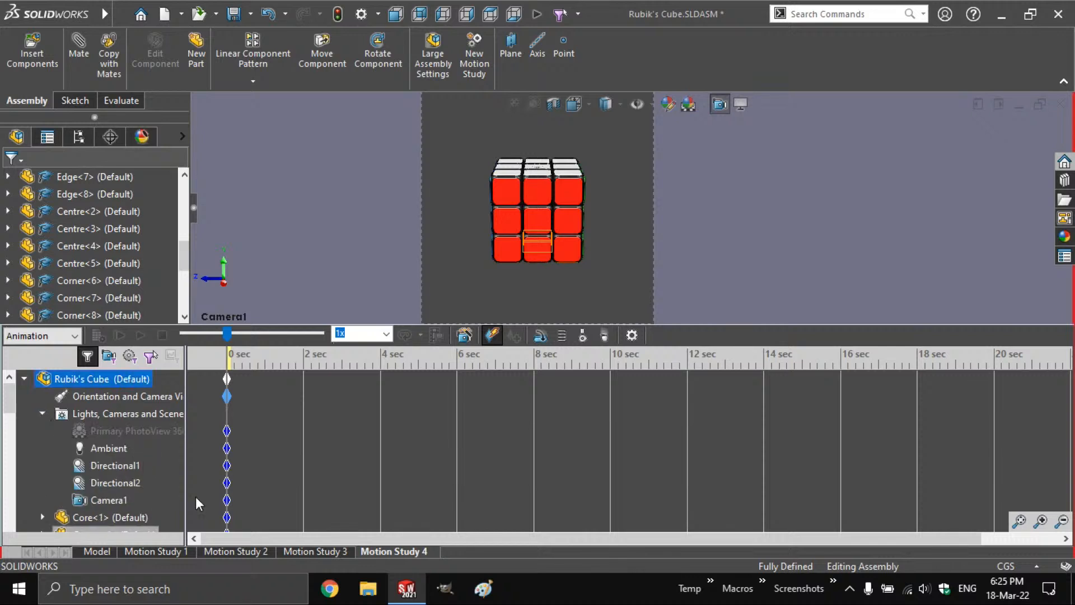
{"action": "left_click", "coordinate": [227, 499]}
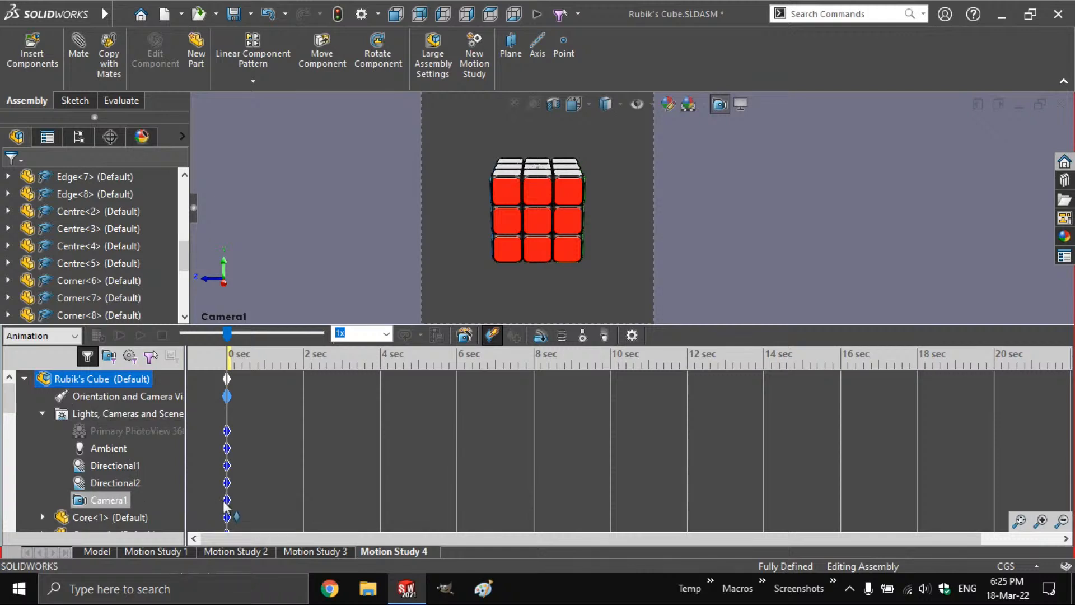
{"action": "left_click_drag", "start_coordinate": [226, 499], "coordinate": [419, 493]}
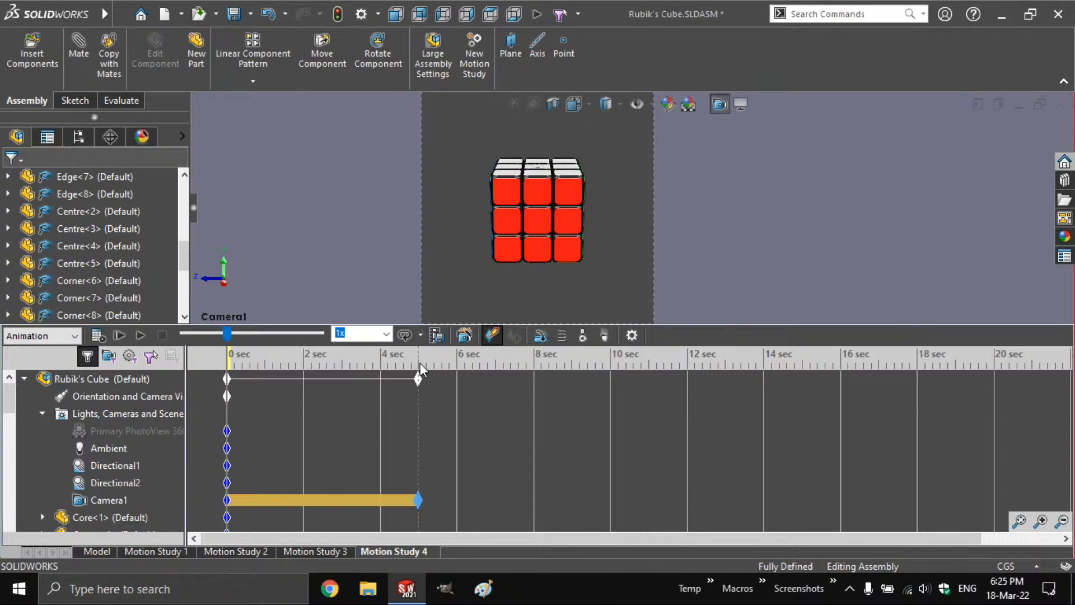
- Set Camera1's position along Arc4@Sketch2 to 100 percent for the 5-second key and calculate the motion study
{"action": "left_click", "coordinate": [419, 500]}
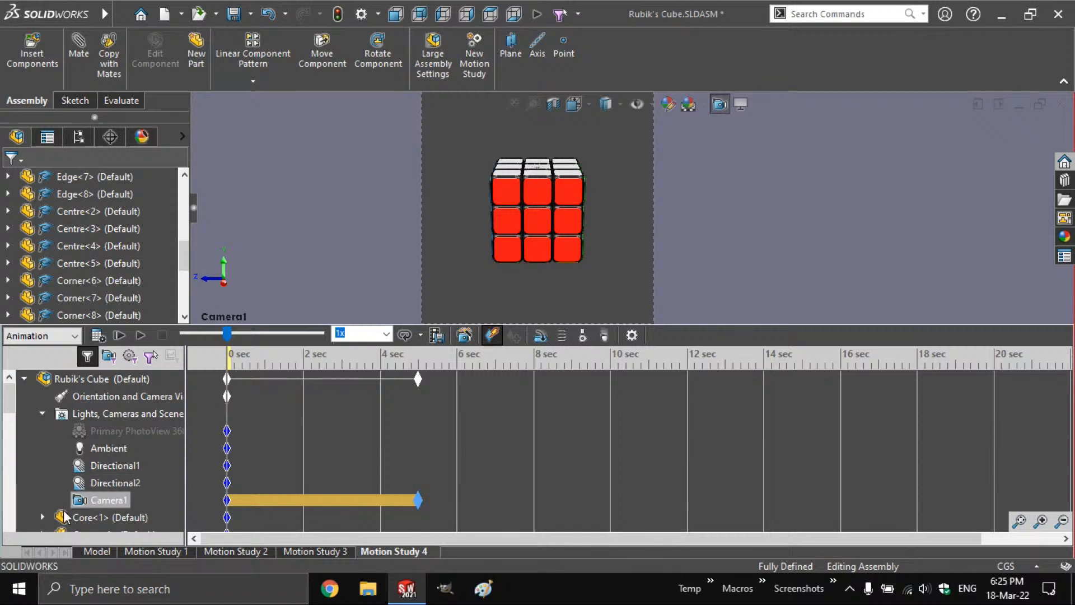
{"action": "right_click", "coordinate": [96, 499]}
{"action": "left_click", "coordinate": [125, 365]}
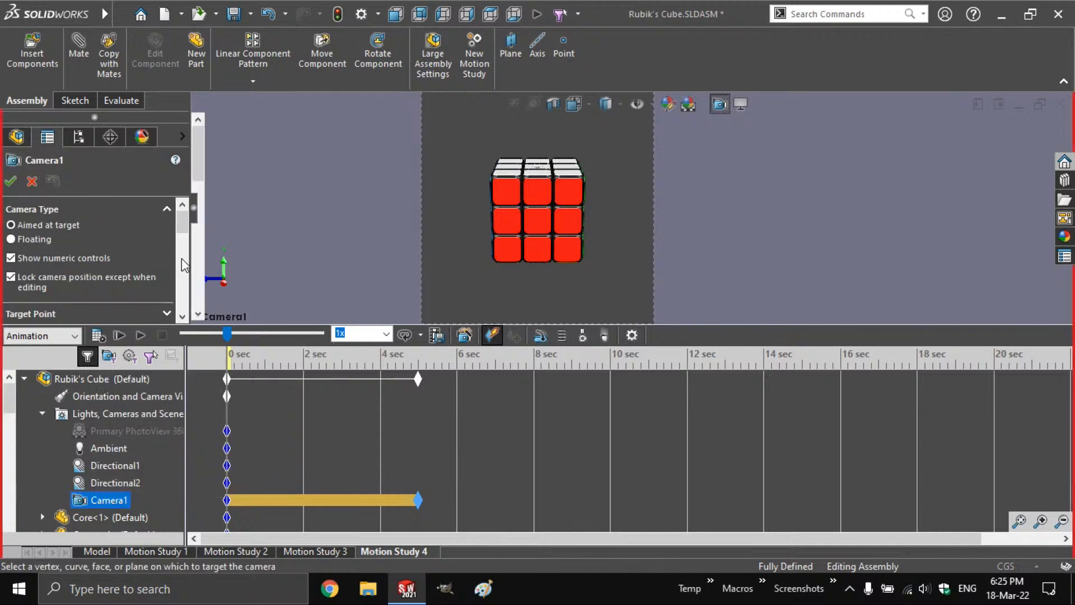
{"action": "left_click_drag", "start_coordinate": [184, 217], "coordinate": [184, 238]}
{"action": "scroll", "coordinate": [100, 264], "scroll_direction": "down", "scroll_amount": 1}
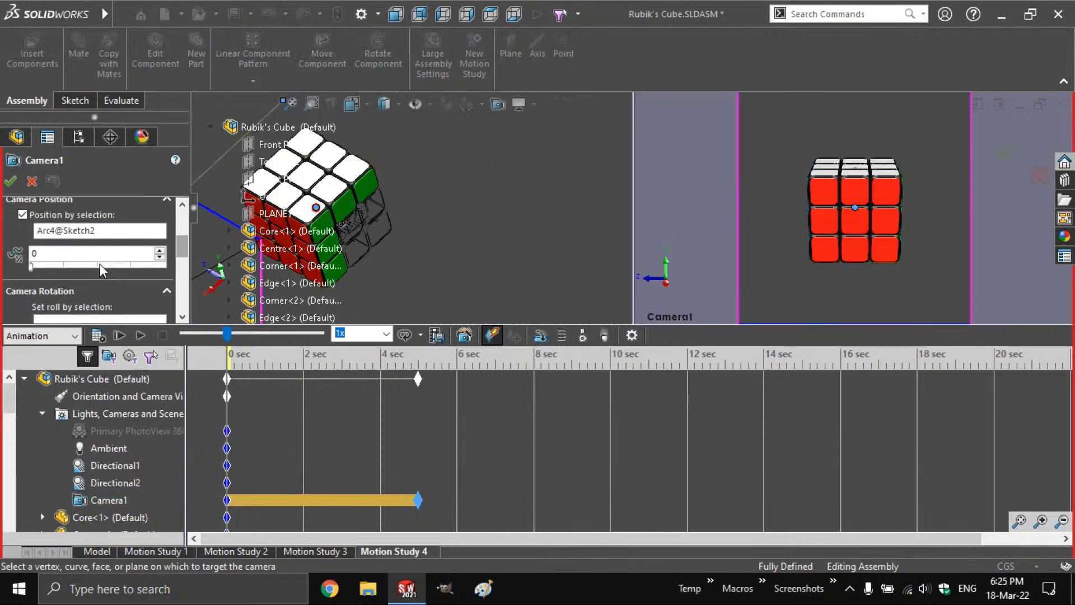
{"action": "left_click_drag", "start_coordinate": [32, 267], "coordinate": [204, 264]}
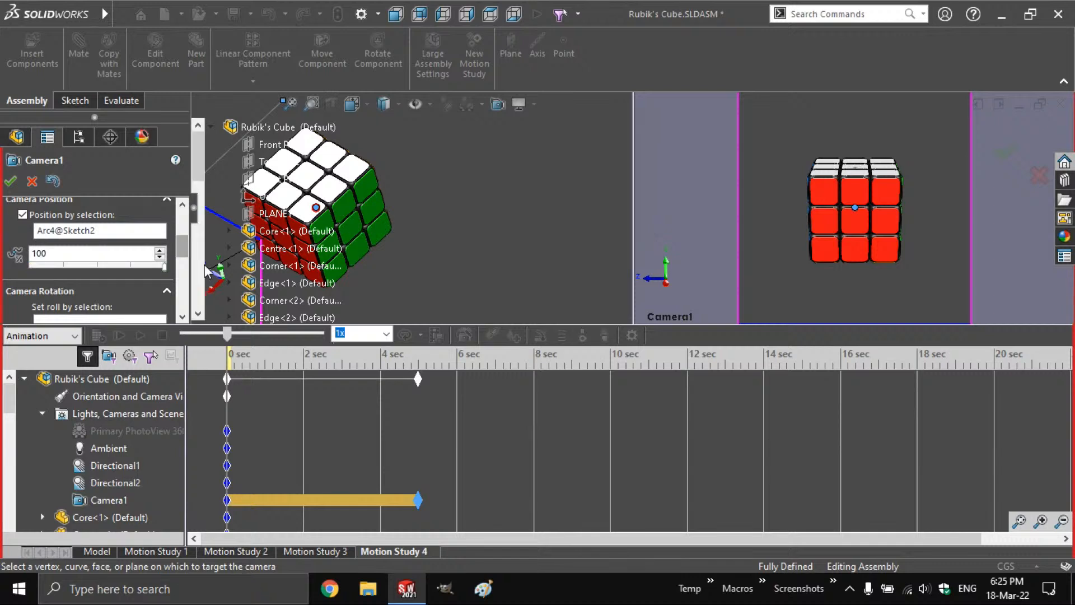
{"action": "left_click", "coordinate": [11, 182]}
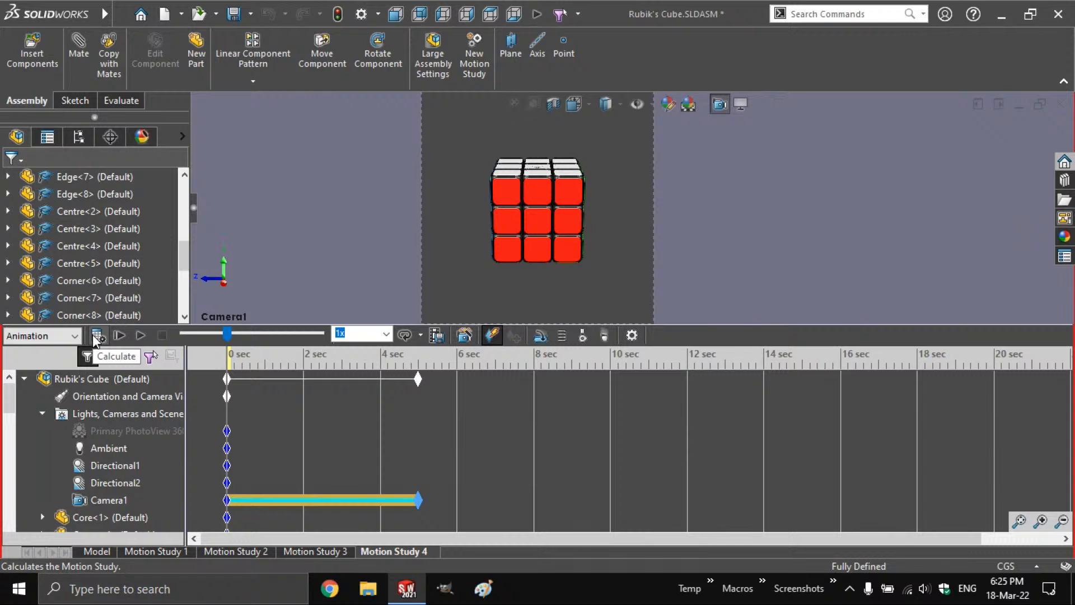
{"action": "left_click", "coordinate": [96, 338]}
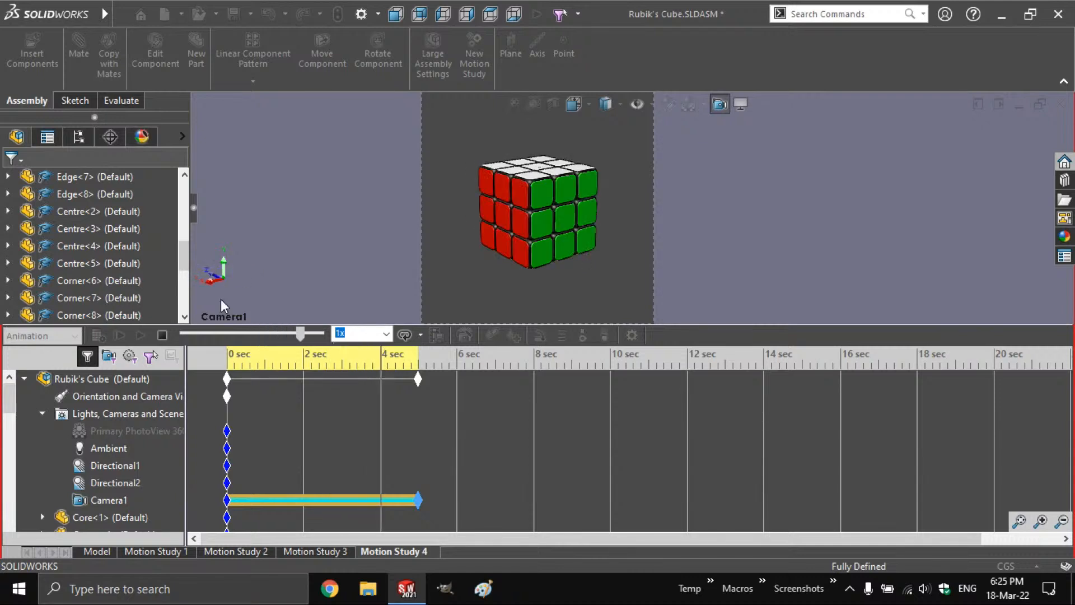
{"action": "left_click", "coordinate": [162, 336]}
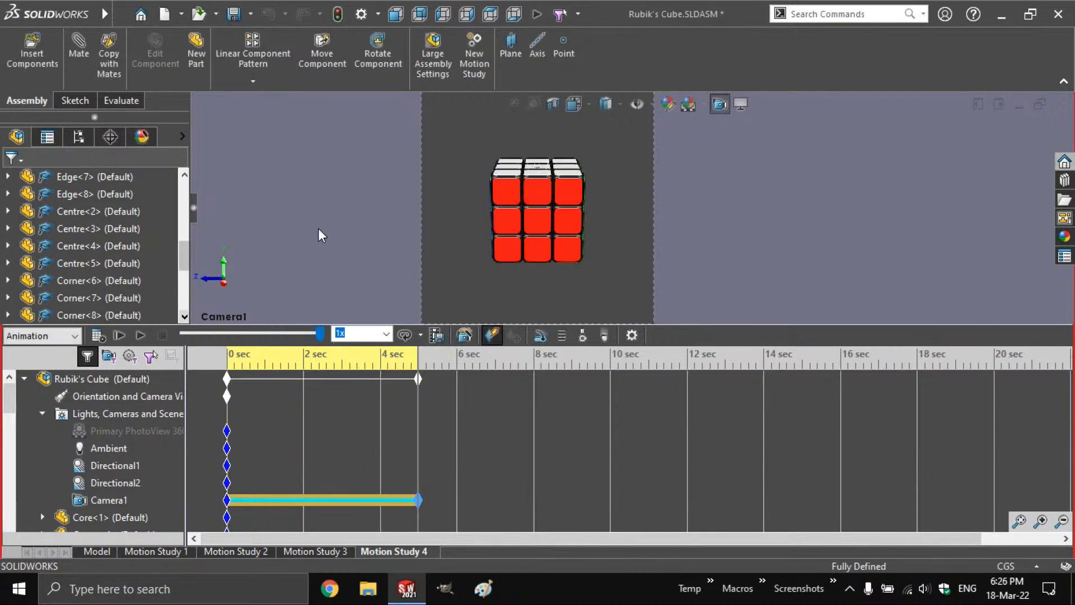
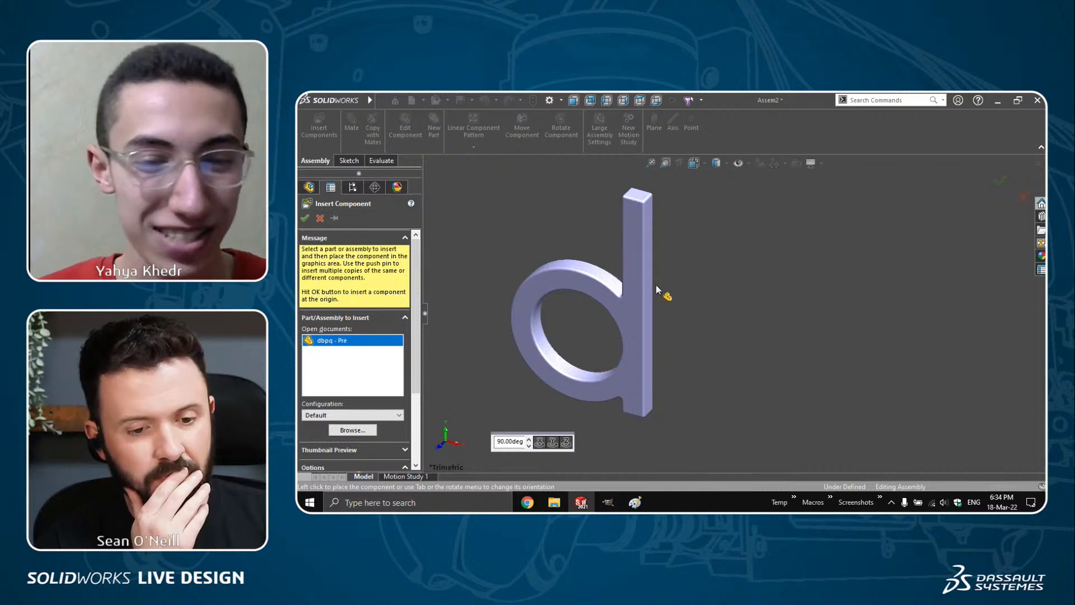
- Place the dbpq - Pre part in the new assembly and fit it in the front view
{"action": "left_click", "coordinate": [693, 284]}
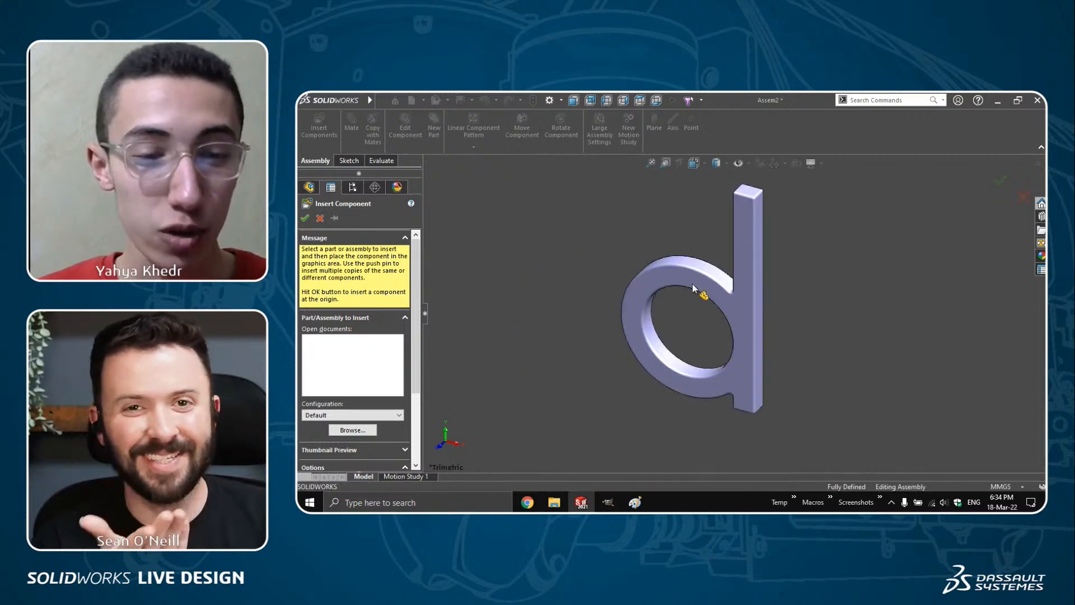
{"action": "left_click", "coordinate": [573, 101]}
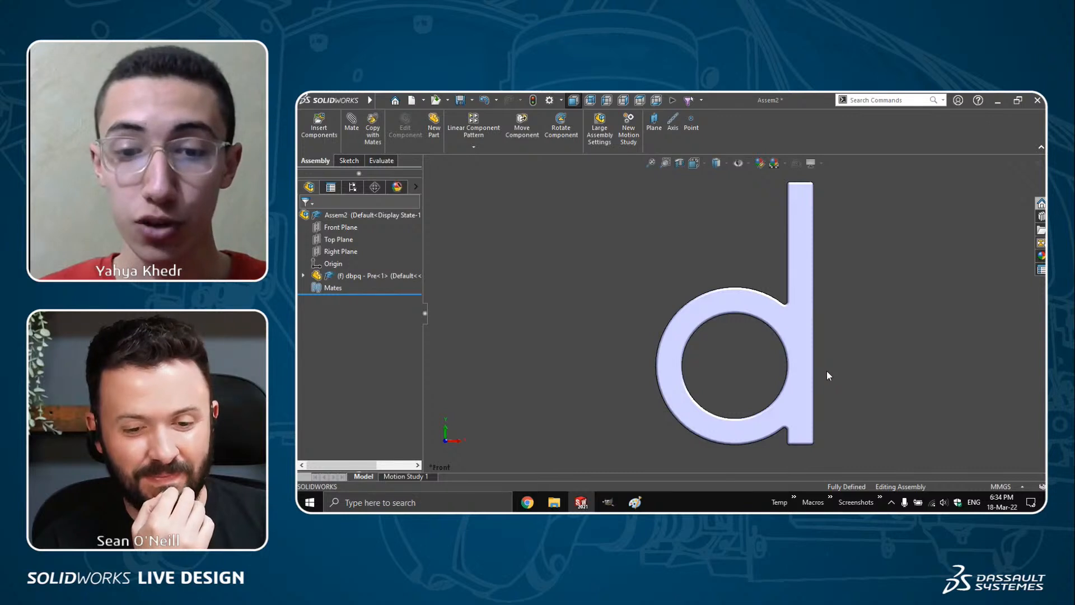
{"action": "key", "text": "f"}
- View the letter part from the back as b, flip it to p and q, and return to the front view
{"action": "key", "text": "ctrl+2"}
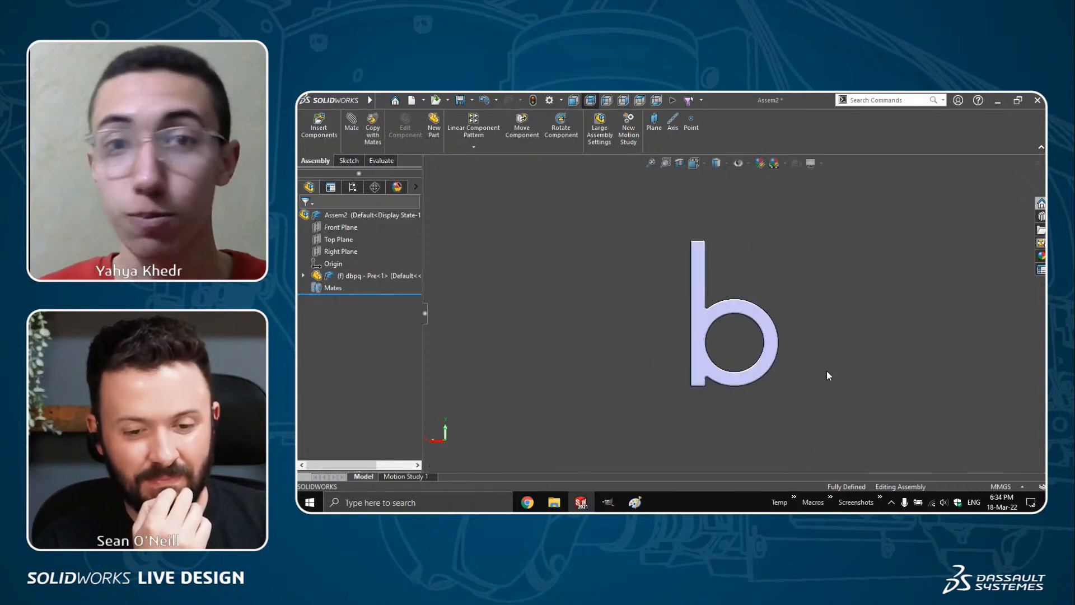
{"action": "key", "text": "shift+Down"}
{"action": "key", "text": "shift+Down"}
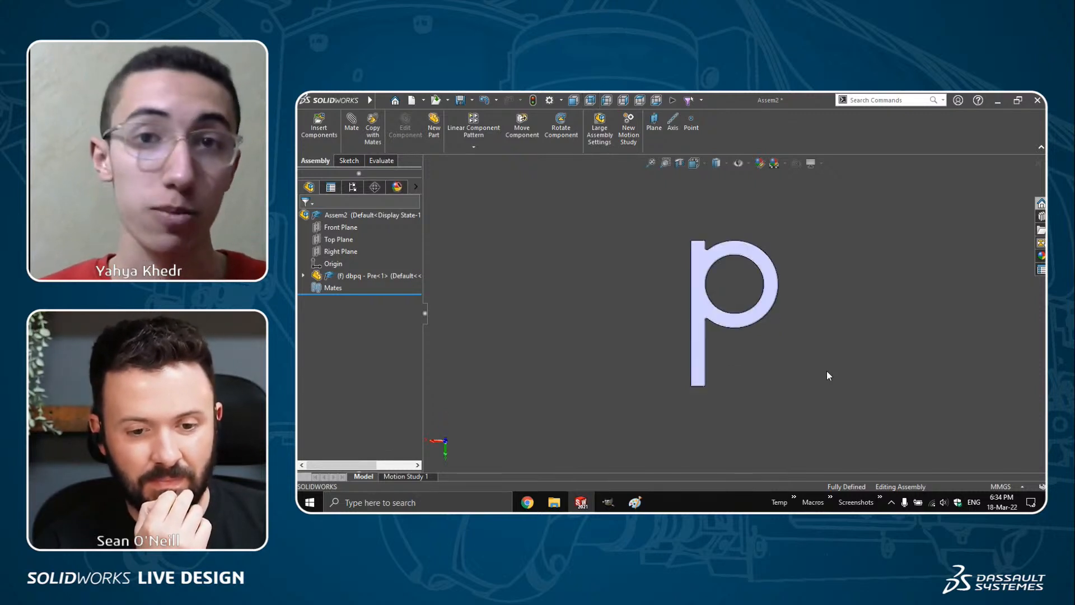
{"action": "key", "text": "shift+Left"}
{"action": "key", "text": "shift+Left"}
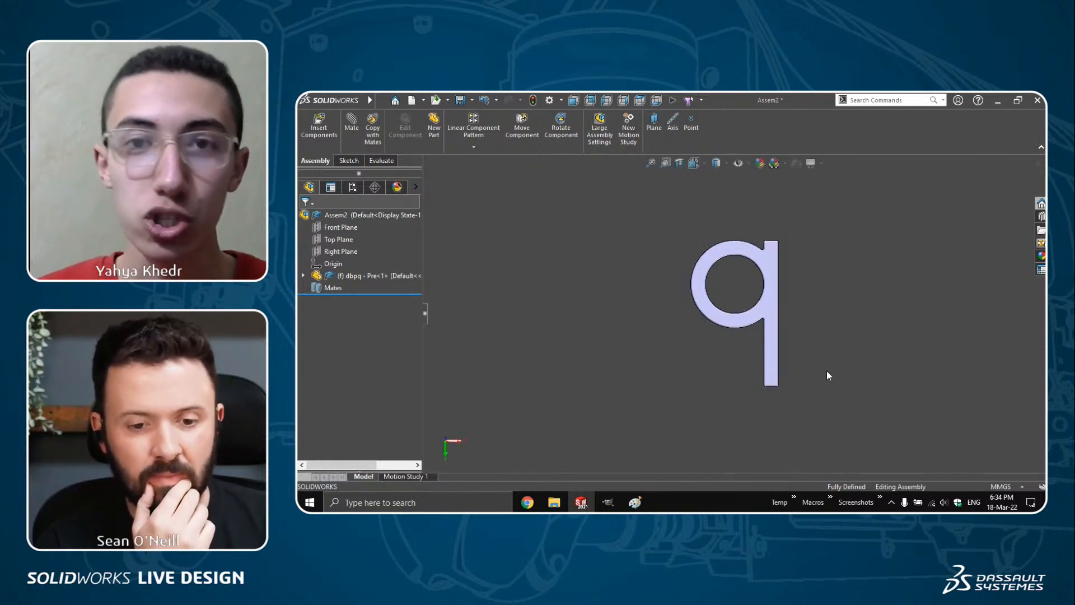
{"action": "key", "text": "ctrl+1"}
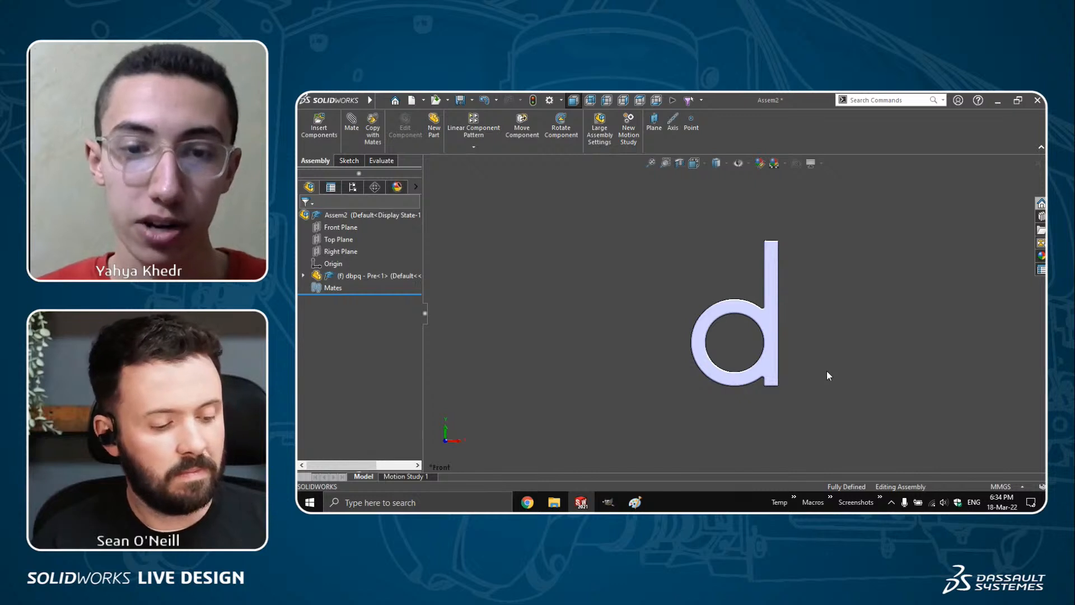
- Rotate repeatedly through the b, p and q orientations of the letter part and finish in the trimetric view
{"action": "key", "text": "ctrl+2"}
{"action": "key", "text": "shift+Down"}
{"action": "key", "text": "shift+Down"}
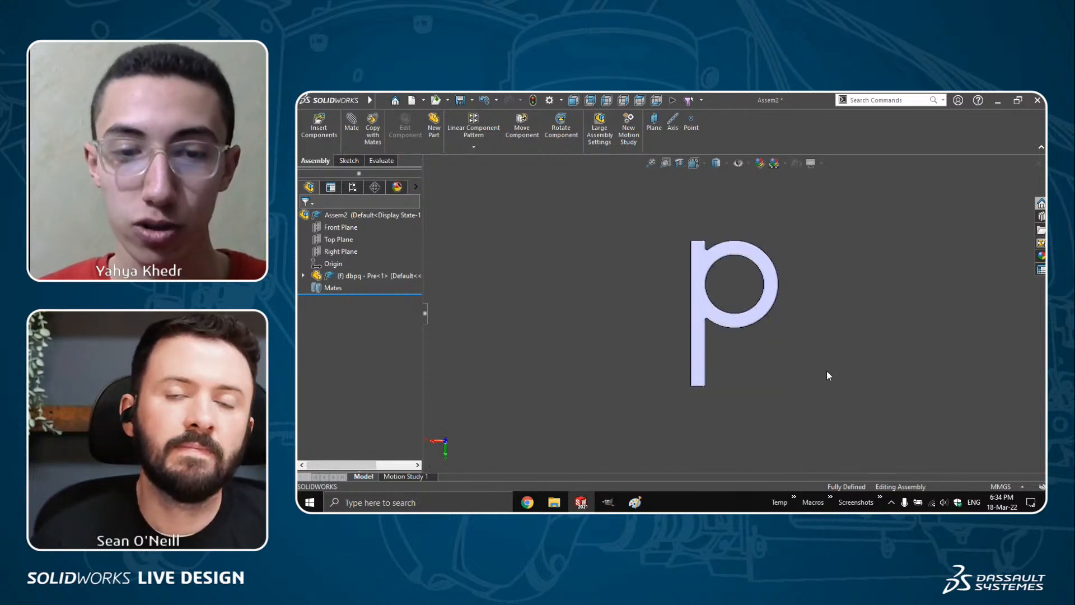
{"action": "key", "text": "shift+Left"}
{"action": "key", "text": "shift+Left"}
{"action": "key", "text": "shift+Down"}
{"action": "key", "text": "shift+Down"}
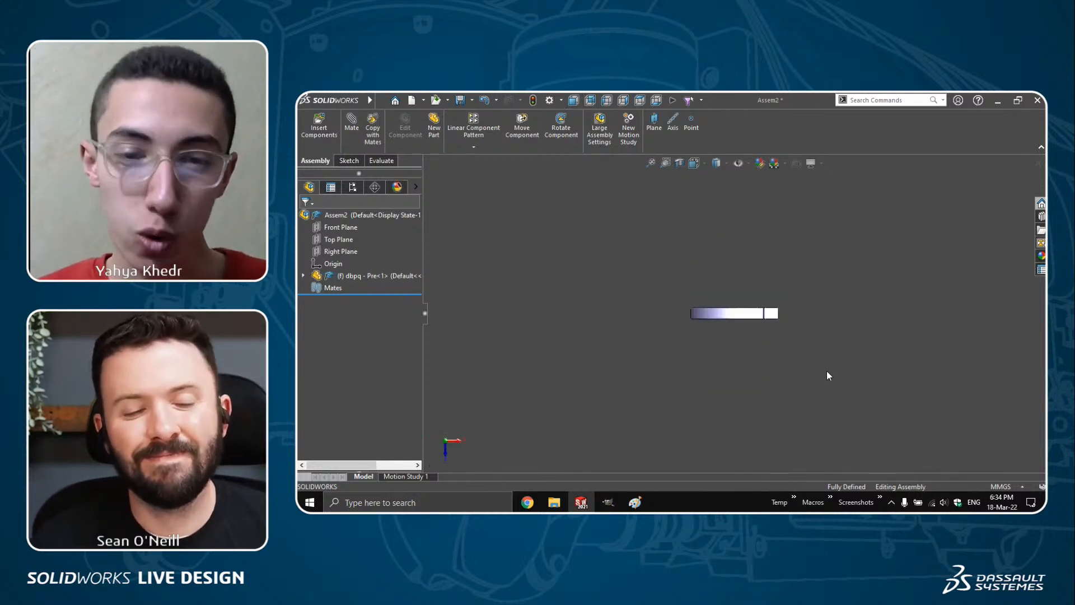
{"action": "key", "text": "shift+Left"}
{"action": "key", "text": "shift+Left"}
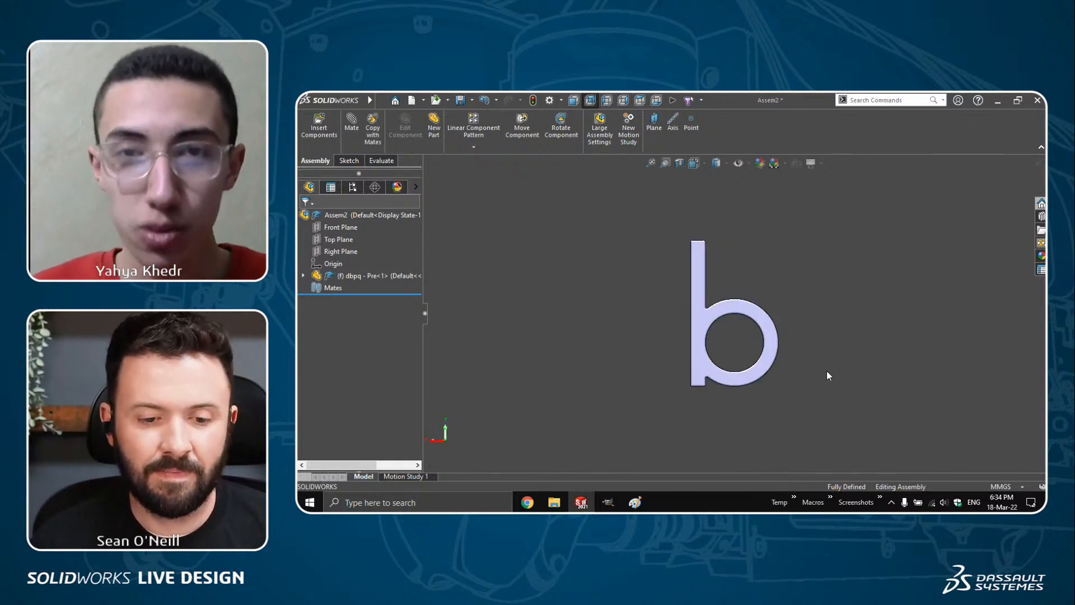
{"action": "key", "text": "shift+Down"}
{"action": "key", "text": "shift+Down"}
{"action": "key", "text": "shift+Left"}
{"action": "key", "text": "shift+Left"}
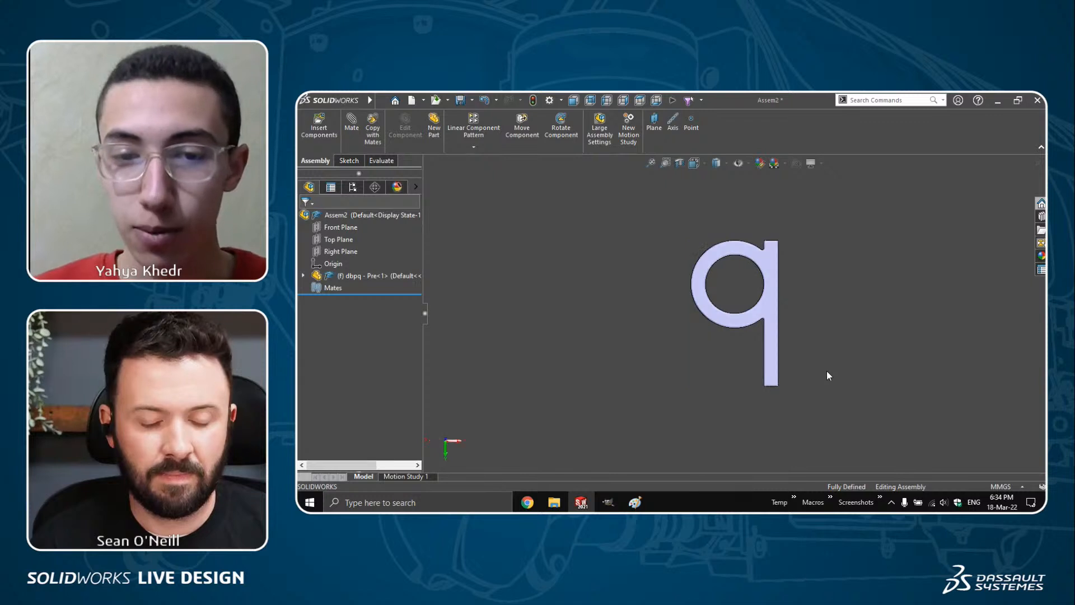
{"action": "key", "text": "shift+Down"}
{"action": "key", "text": "ctrl+1"}
{"action": "key", "text": "ctrl+7"}
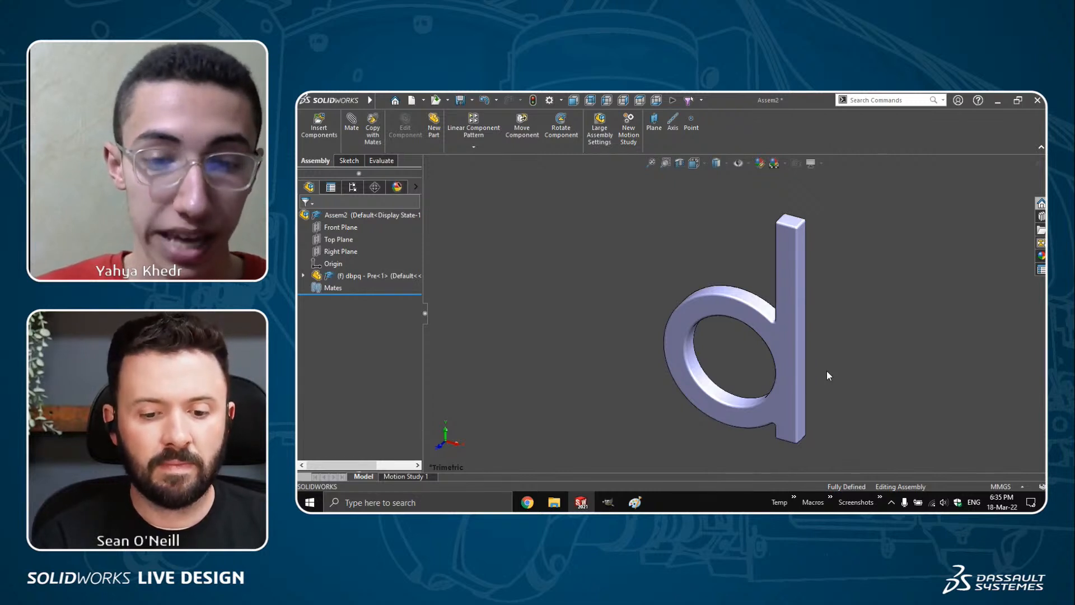
- Switch to the reference video of the letter turning with a green arrow, pause it, and return to SOLIDWORKS
{"action": "key", "text": "alt+Tab"}
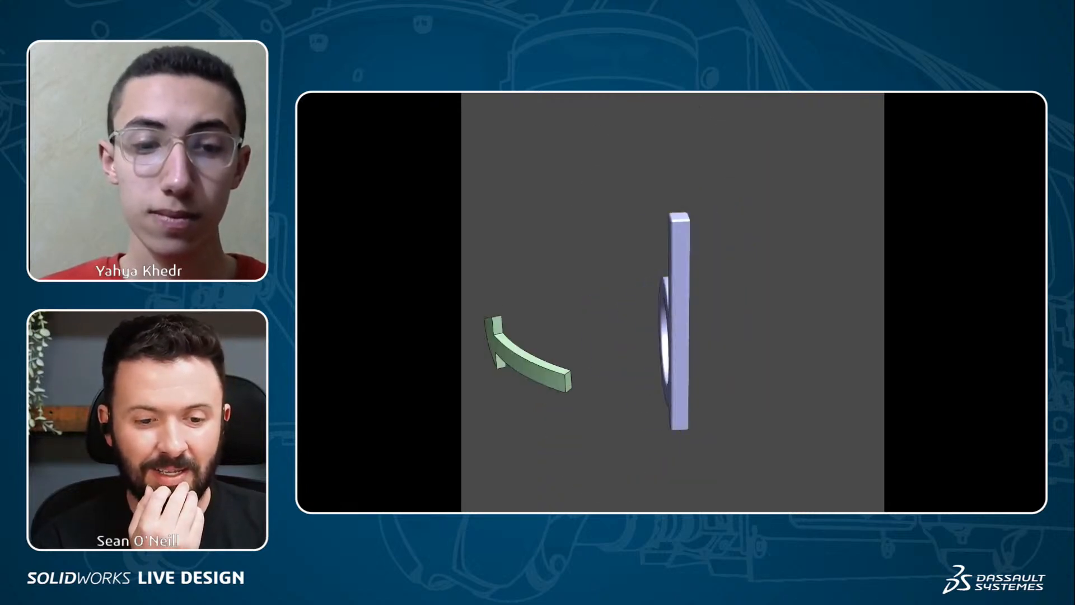
{"action": "key", "text": "space"}
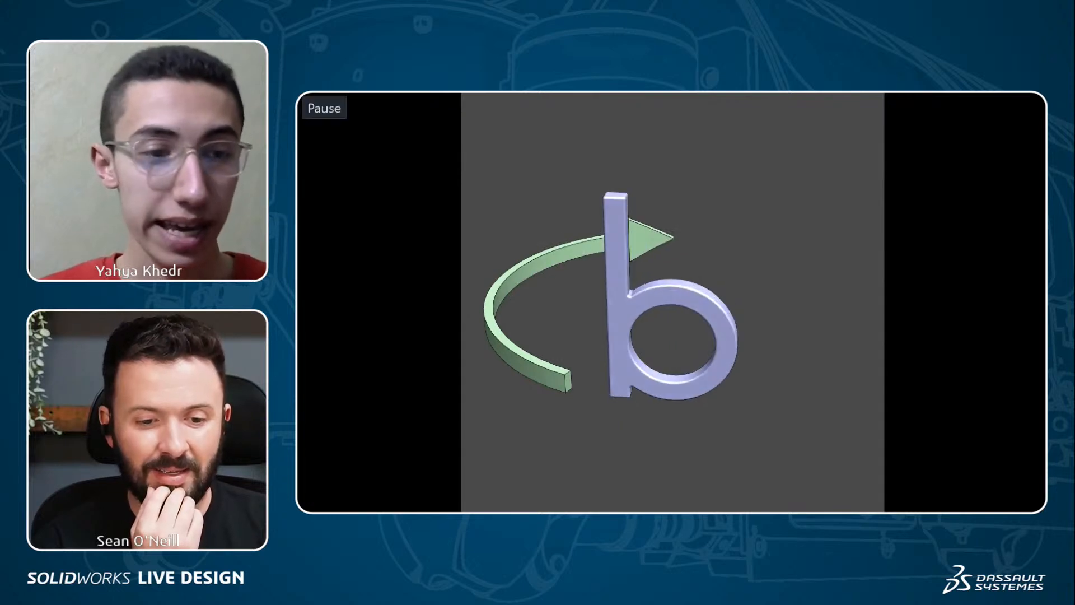
{"action": "key", "text": "alt+Tab"}
- Insert the Arrow X-Axis - Pre and Arrow Y-Axis - Pre parts into the assembly beside the letter d
{"action": "left_click", "coordinate": [320, 130]}
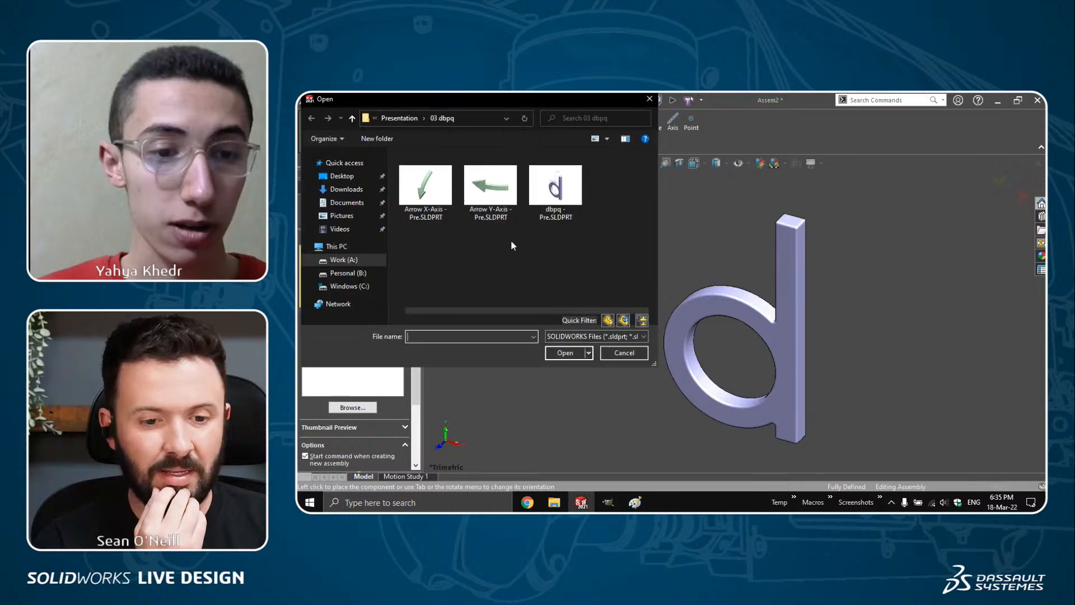
{"action": "left_click", "coordinate": [429, 193]}
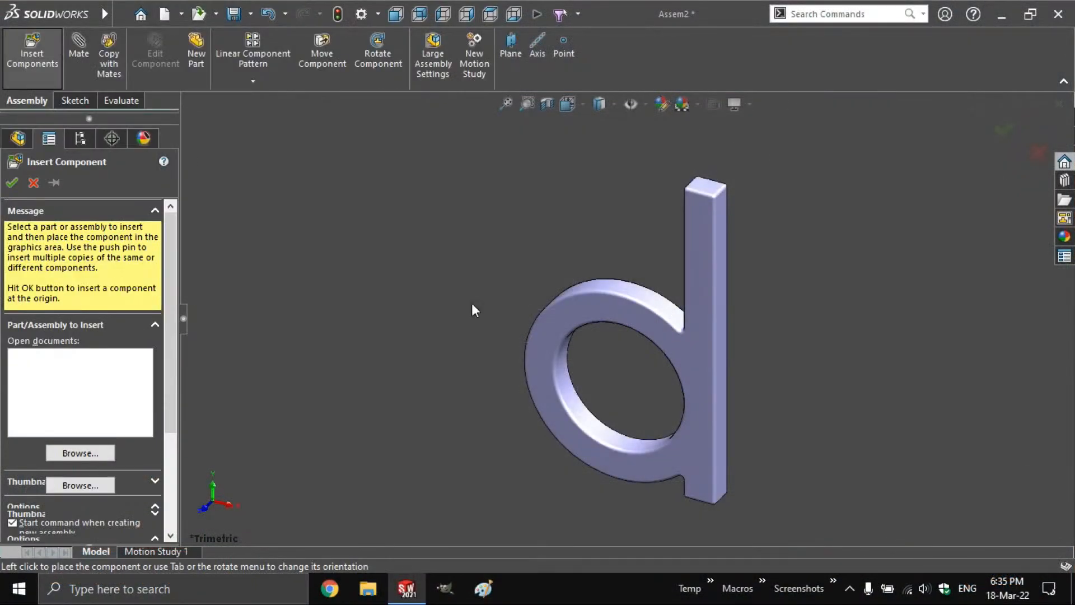
{"action": "left_click", "coordinate": [480, 284]}
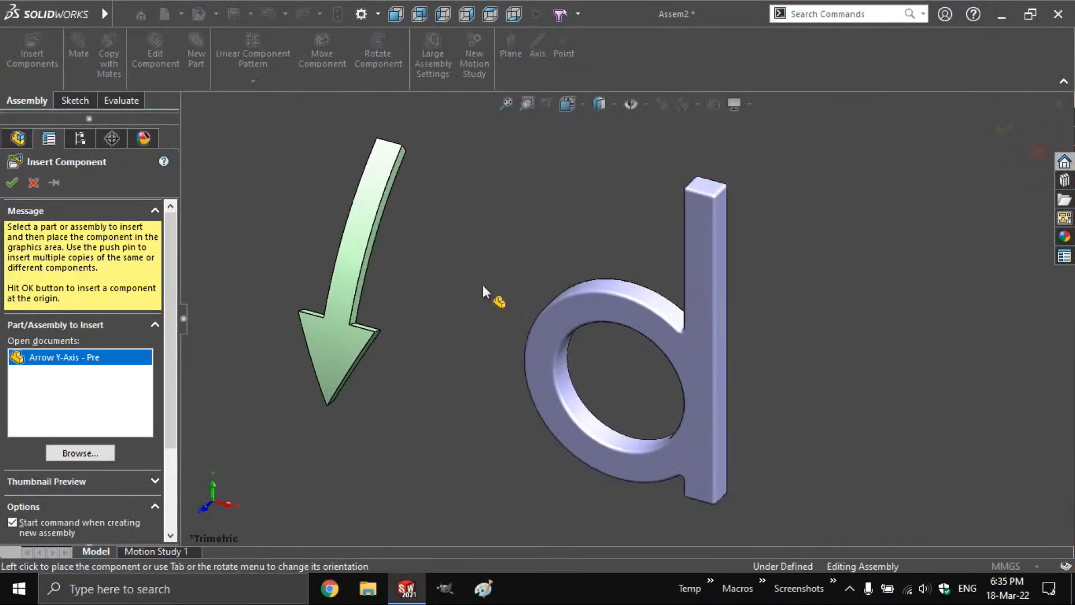
{"action": "left_click", "coordinate": [493, 283]}
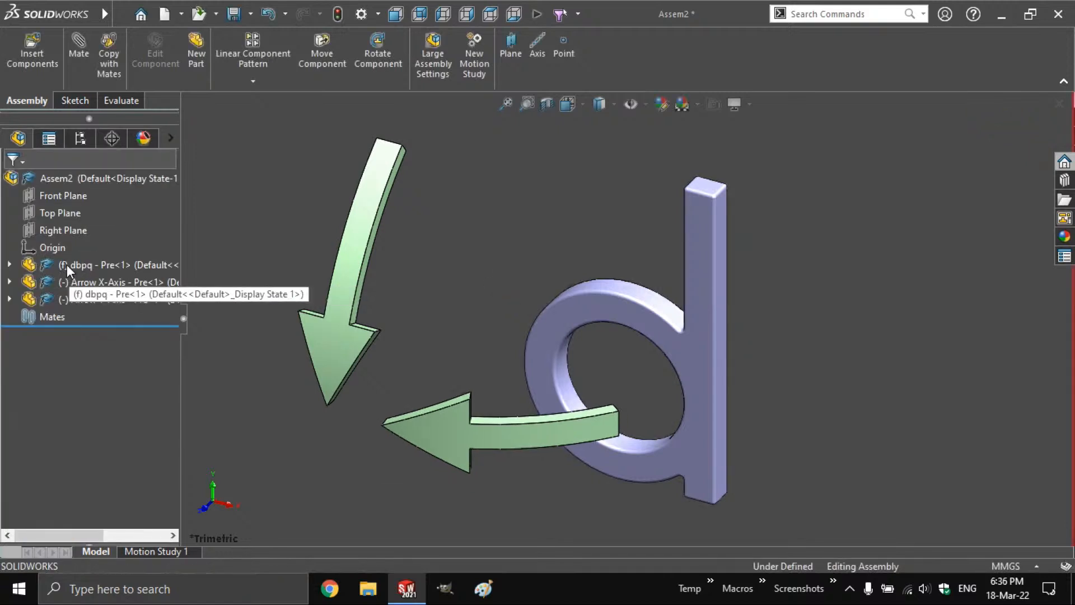
- Float the dbpq - Pre component and mate its origin coincident with the assembly origin
{"action": "right_click", "coordinate": [66, 264]}
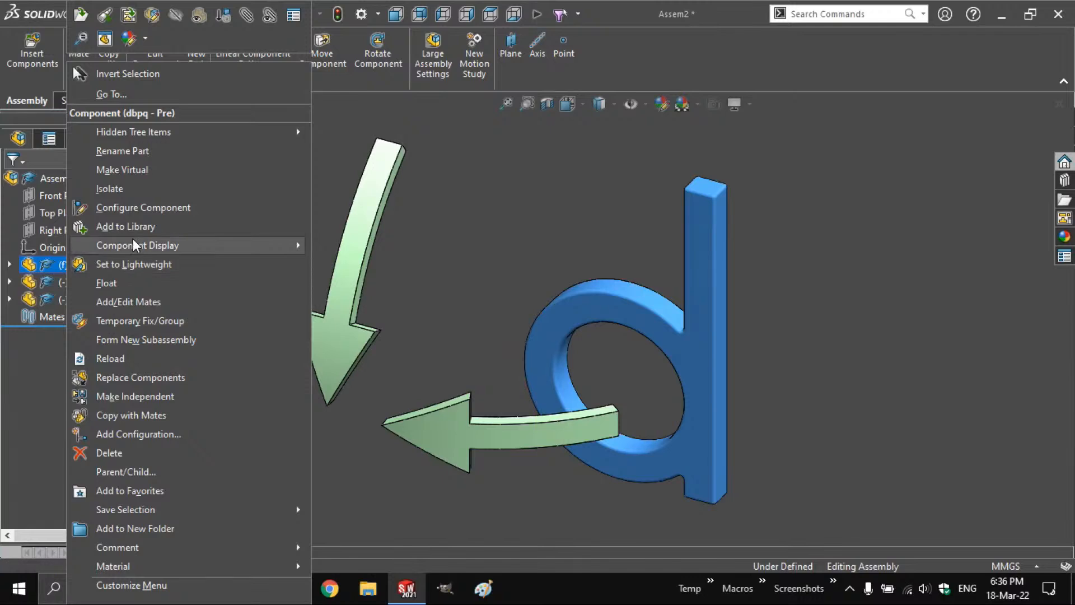
{"action": "mouse_move", "coordinate": [134, 244]}
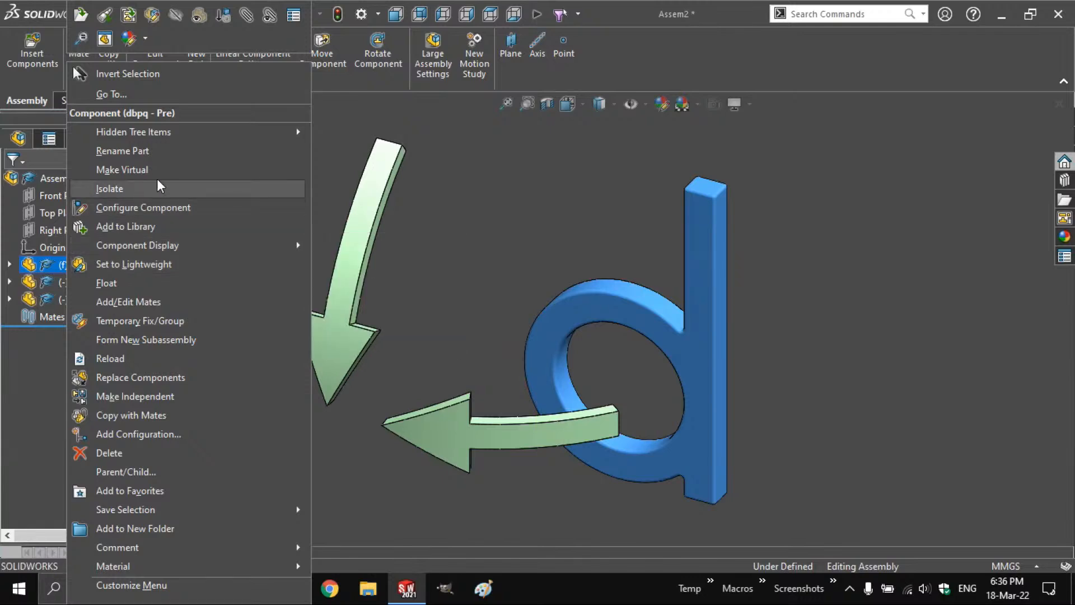
{"action": "left_click", "coordinate": [123, 282]}
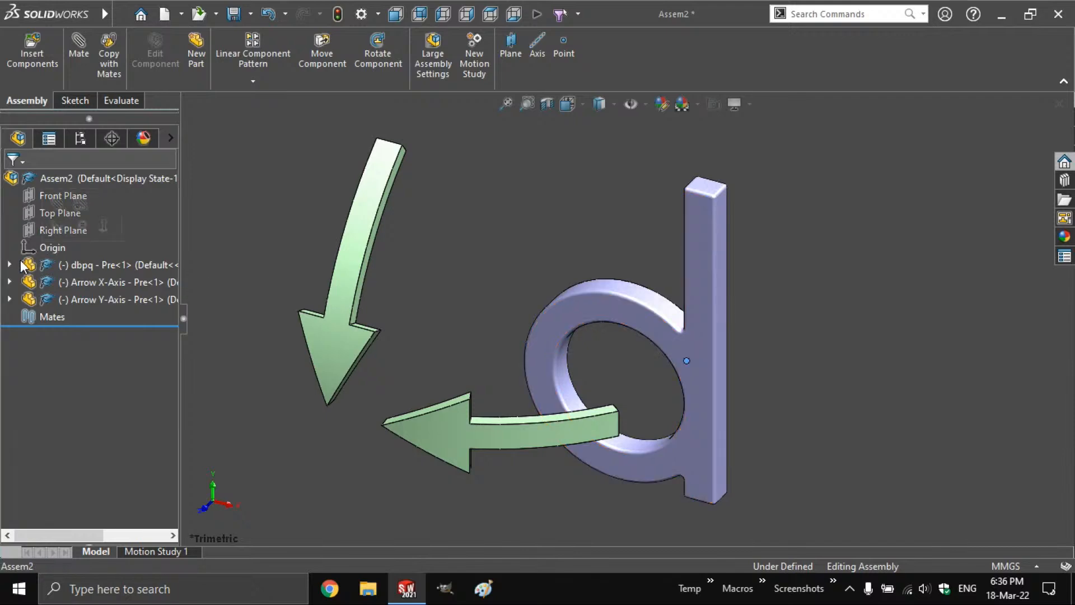
{"action": "left_click", "coordinate": [10, 264]}
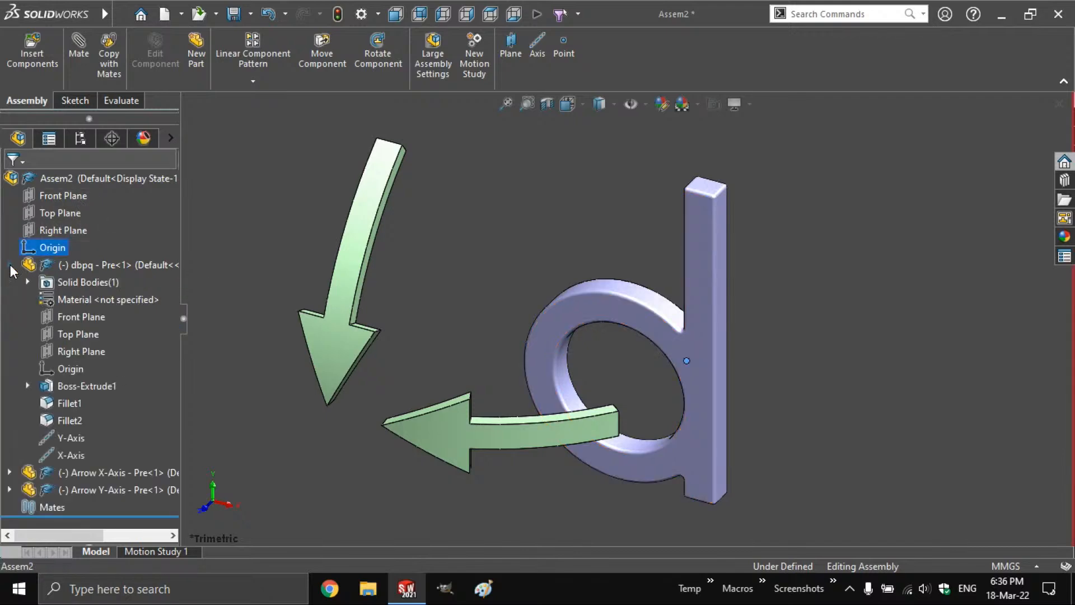
{"action": "left_click", "coordinate": [63, 370], "text": "ctrl"}
{"action": "left_click", "coordinate": [66, 374]}
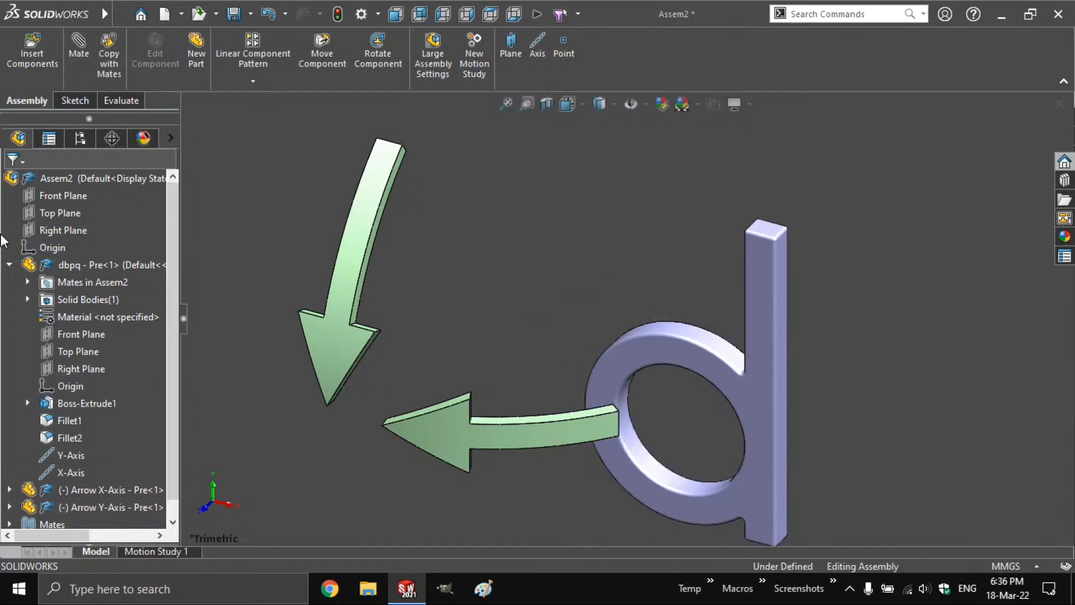
- Edit the letter's coincident origin mate so that Align axes is turned off
{"action": "left_click", "coordinate": [9, 264]}
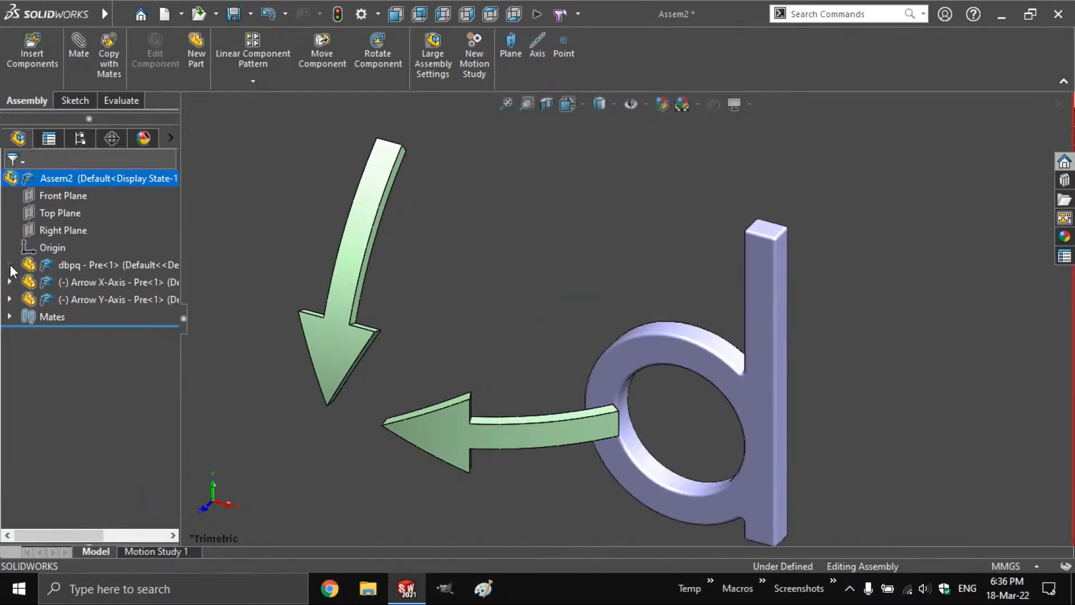
{"action": "left_click", "coordinate": [9, 317]}
{"action": "right_click", "coordinate": [57, 336]}
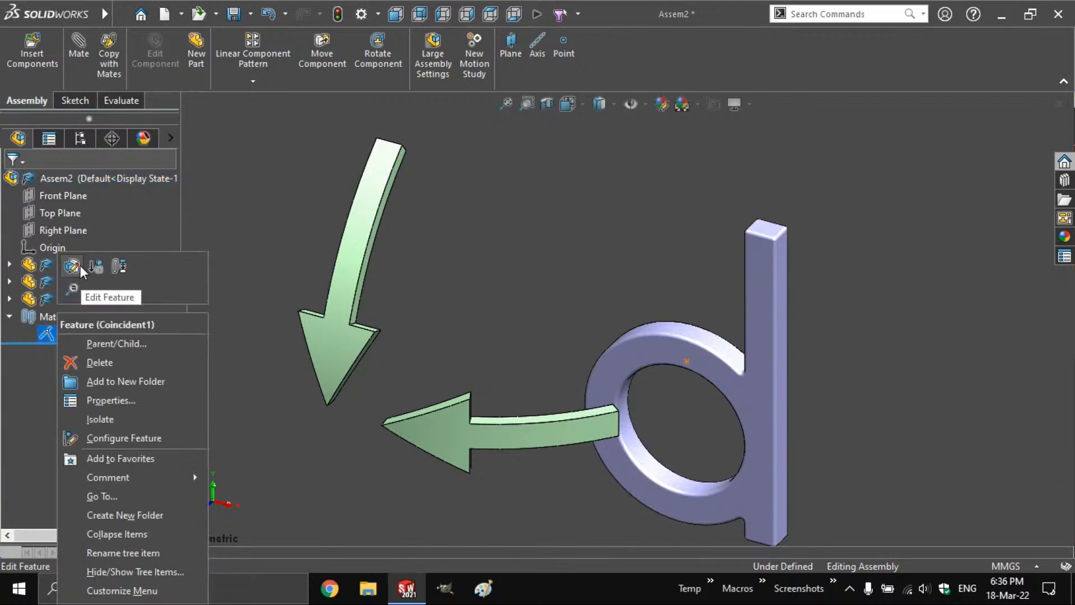
{"action": "left_click", "coordinate": [75, 264]}
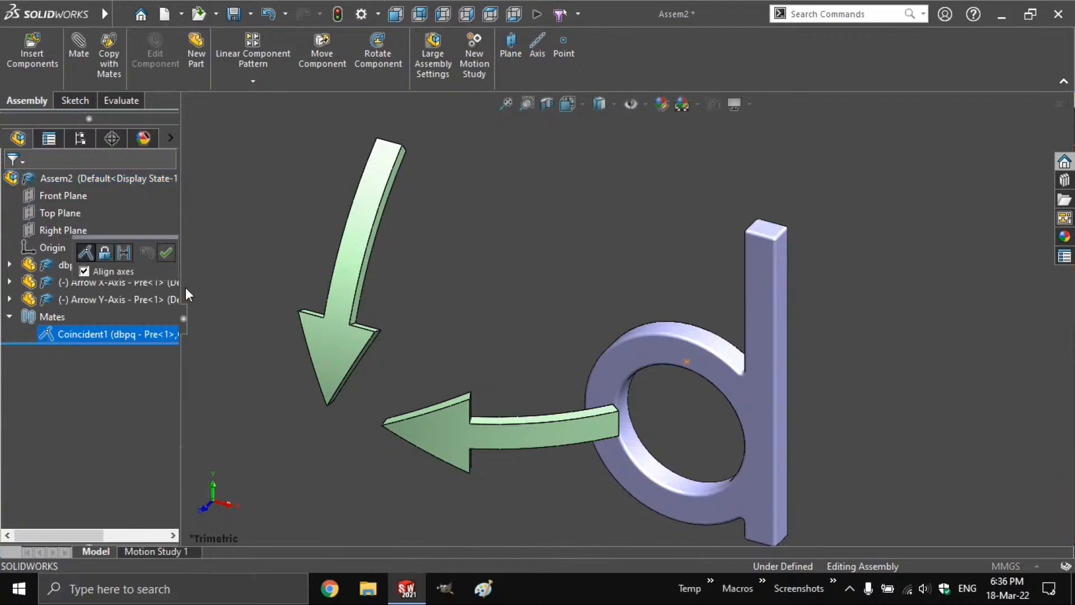
{"action": "left_click", "coordinate": [84, 272]}
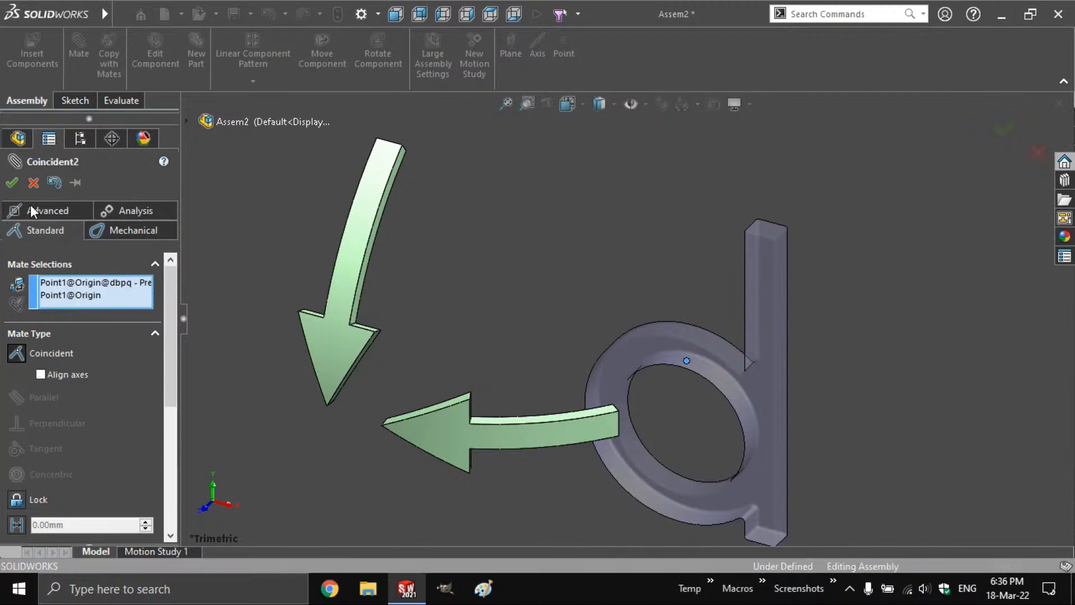
{"action": "left_click", "coordinate": [13, 183]}
{"action": "key", "text": "Escape"}
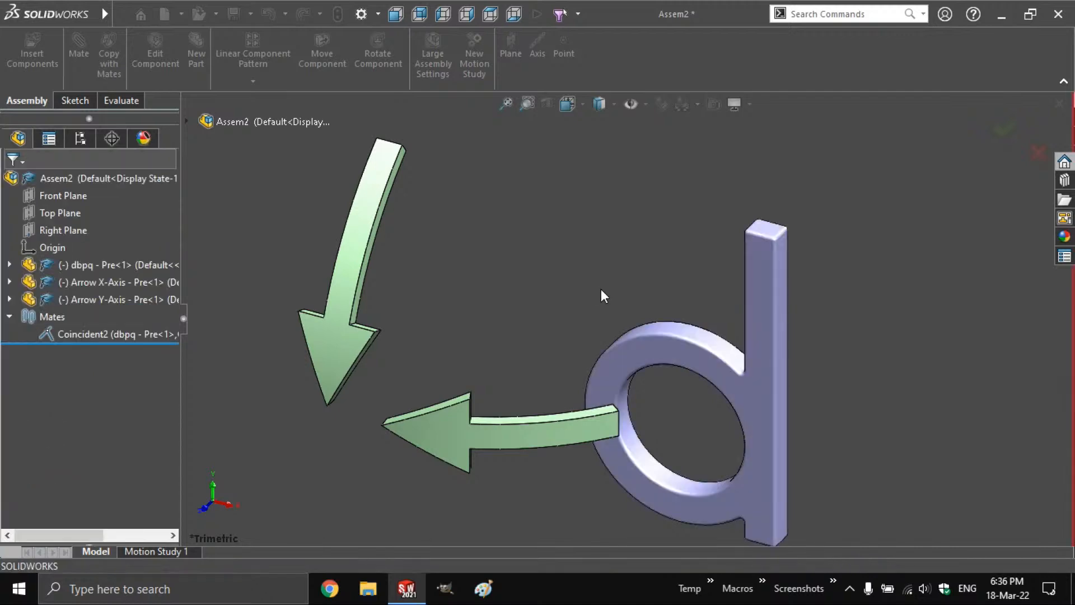
- Rotate the letter part about its mated origin to check its freedom of movement
{"action": "scroll", "coordinate": [662, 284], "scroll_direction": "up", "scroll_amount": 5}
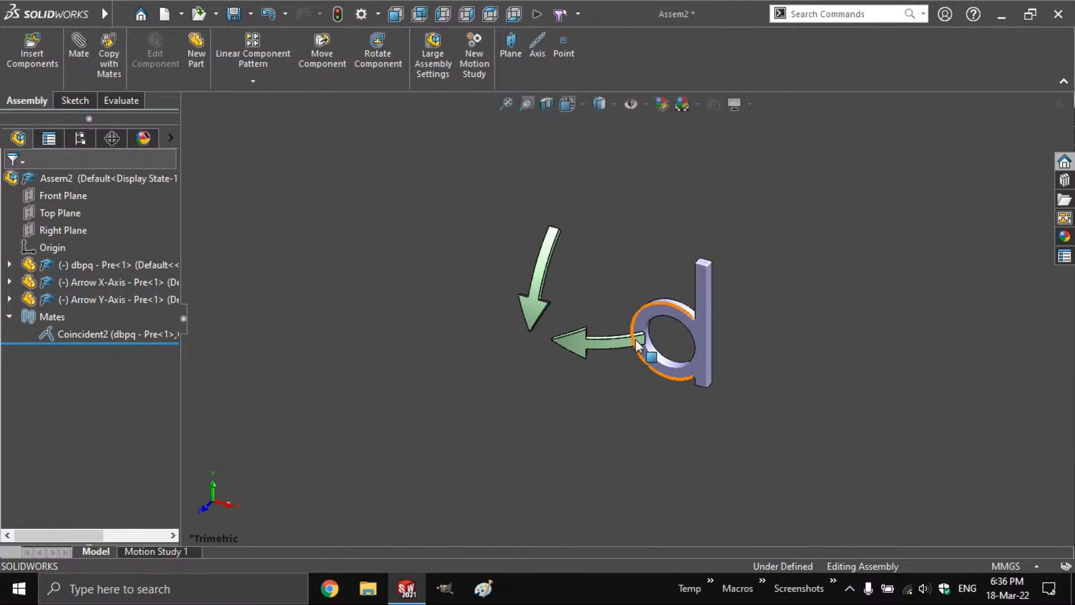
{"action": "left_click_drag", "start_coordinate": [688, 346], "coordinate": [724, 367]}
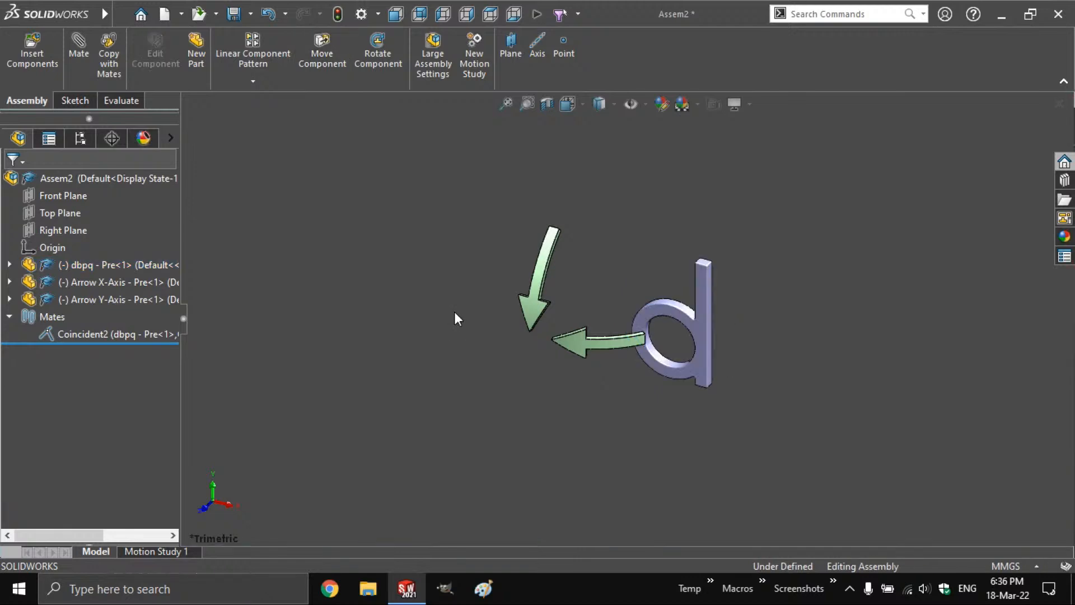
{"action": "left_click", "coordinate": [10, 318]}
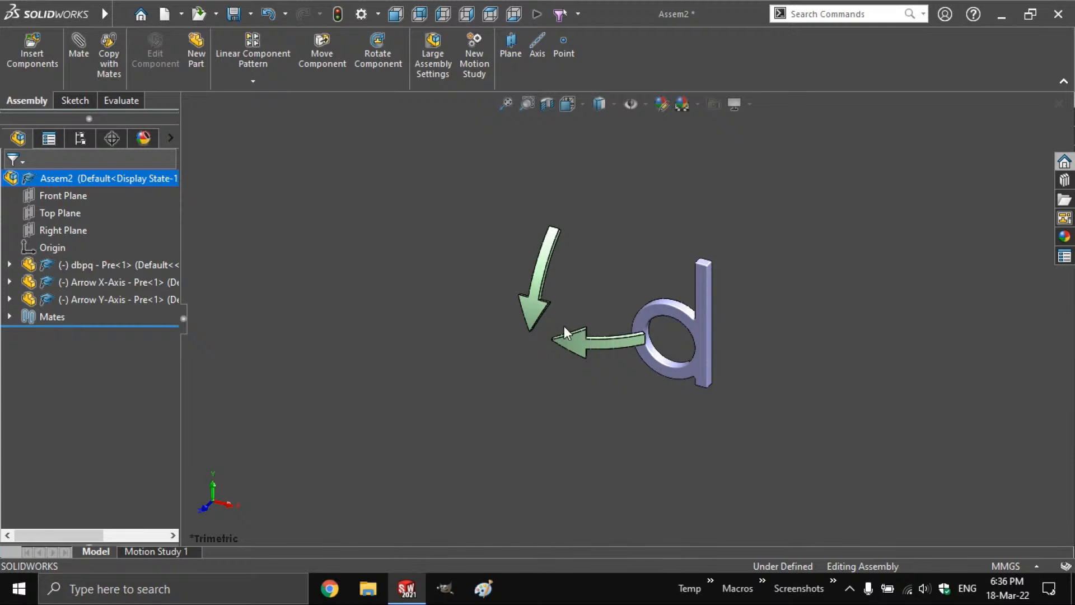
- Mate the Arrow X-Axis origin coincident with the dbpq part's origin, and test it by rotating the letter and undoing that move
{"action": "left_click", "coordinate": [9, 265]}
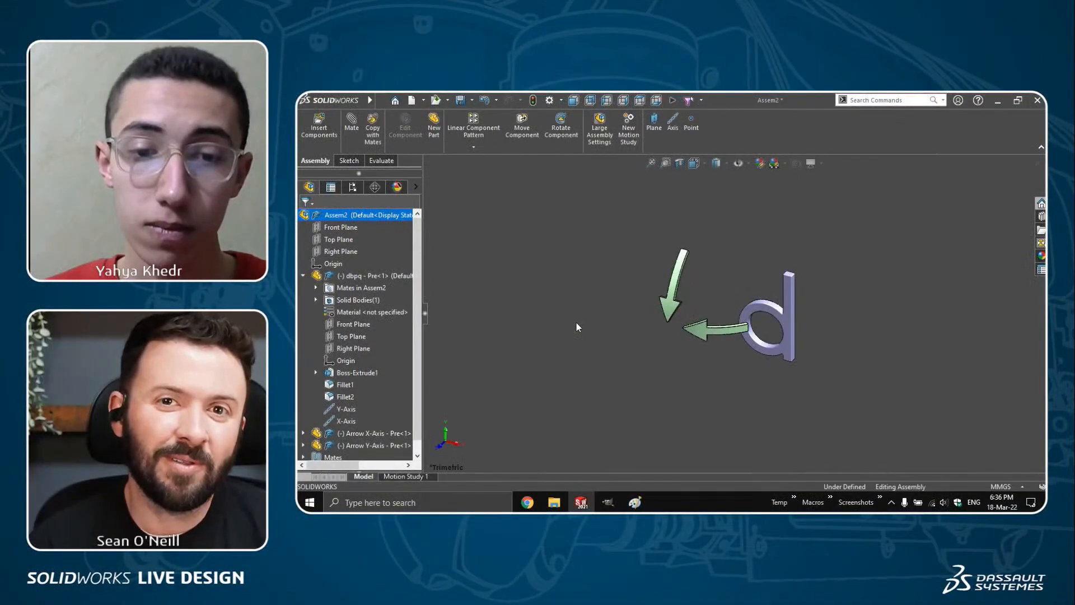
{"action": "scroll", "coordinate": [703, 309], "scroll_direction": "down", "scroll_amount": 2}
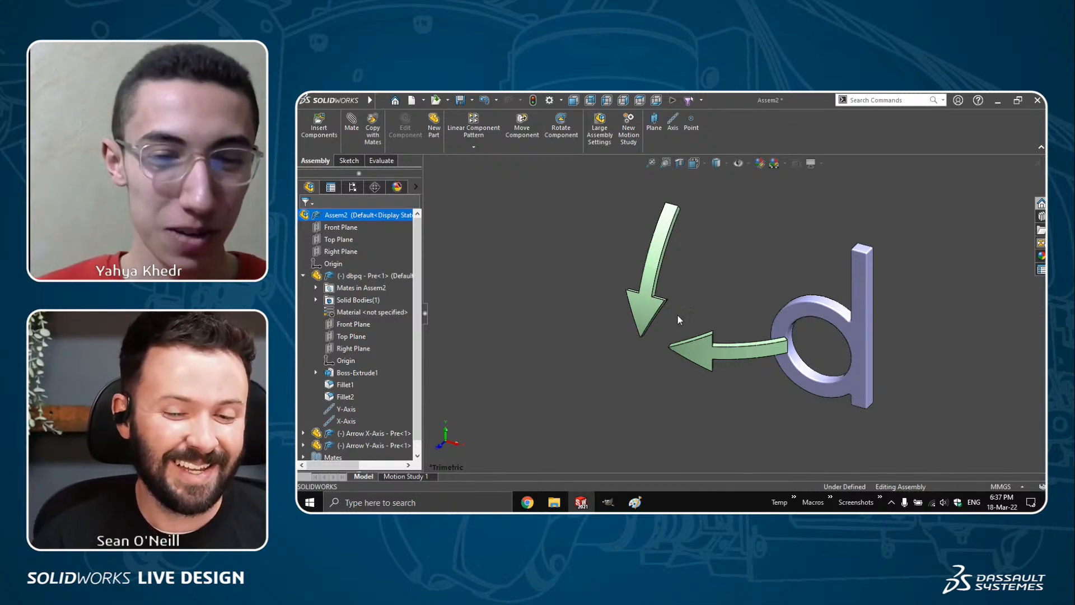
{"action": "left_click", "coordinate": [652, 308]}
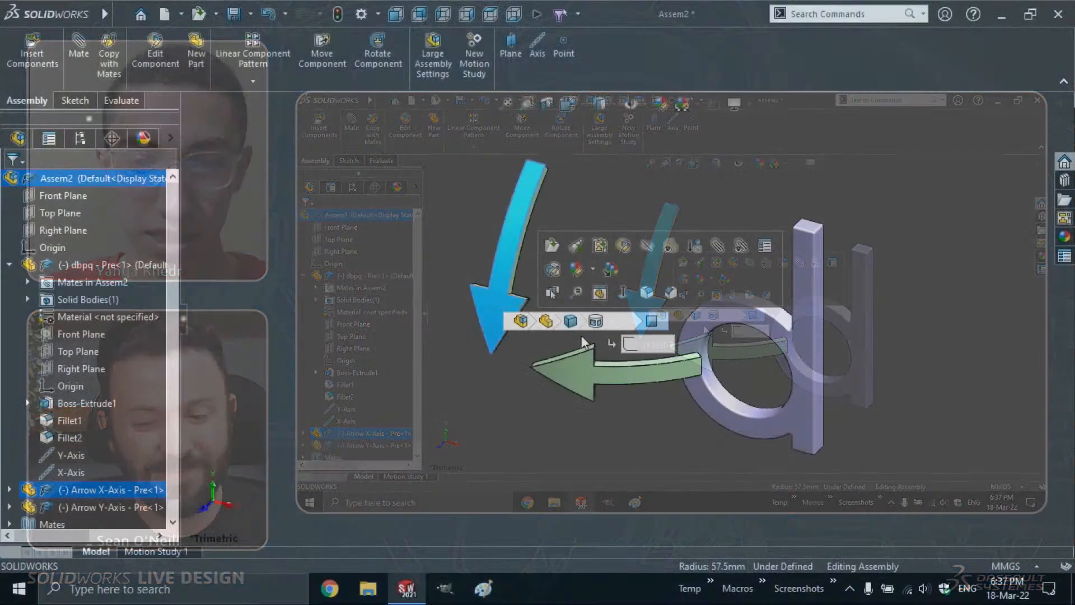
{"action": "left_click", "coordinate": [679, 316]}
{"action": "left_click", "coordinate": [624, 347]}
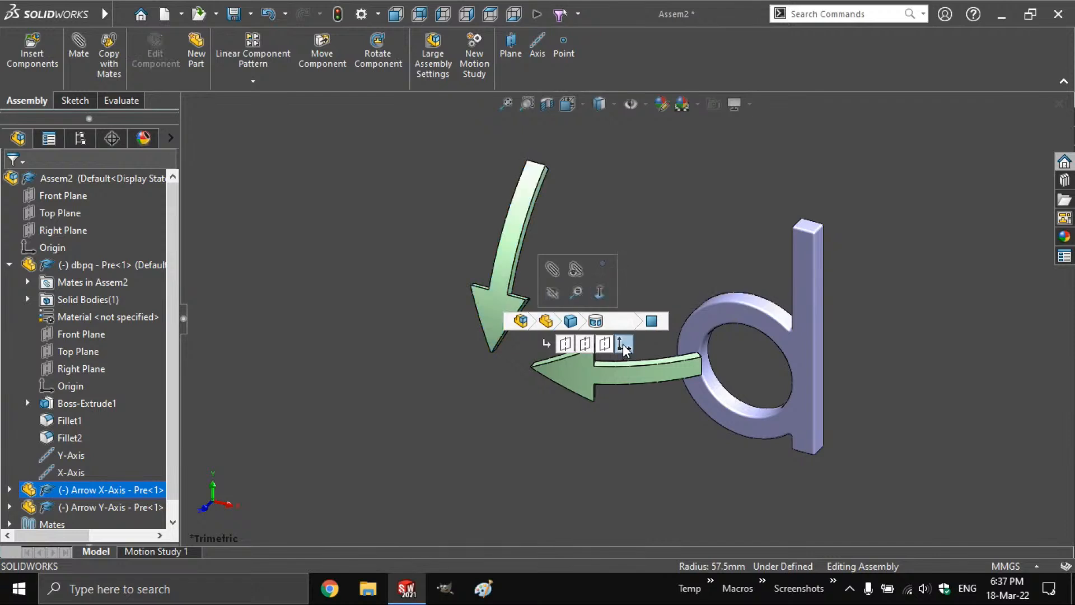
{"action": "left_click", "coordinate": [62, 386], "text": "ctrl"}
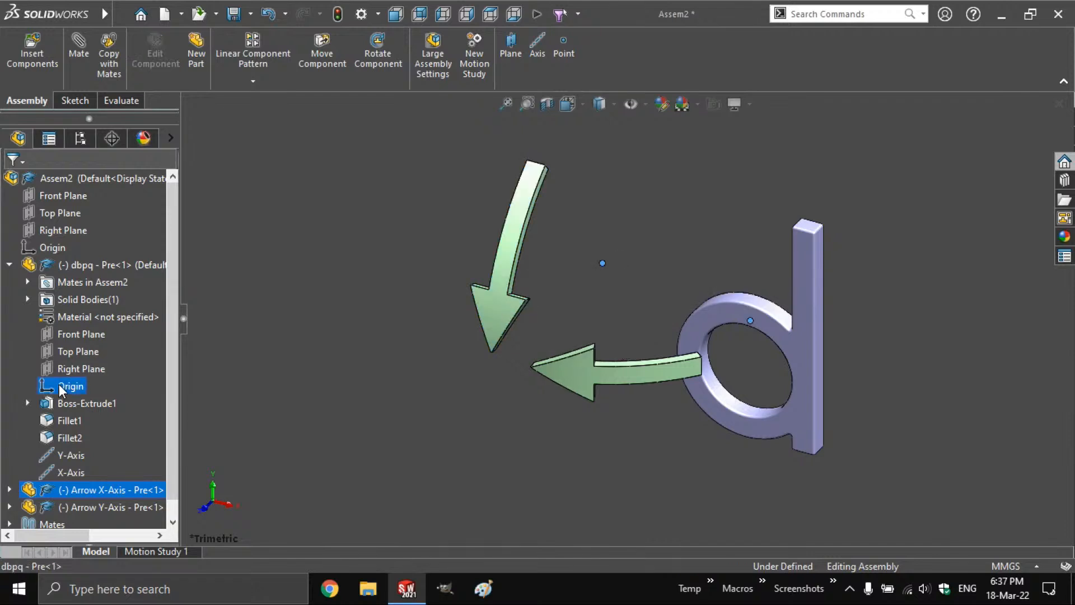
{"action": "left_click", "coordinate": [72, 394]}
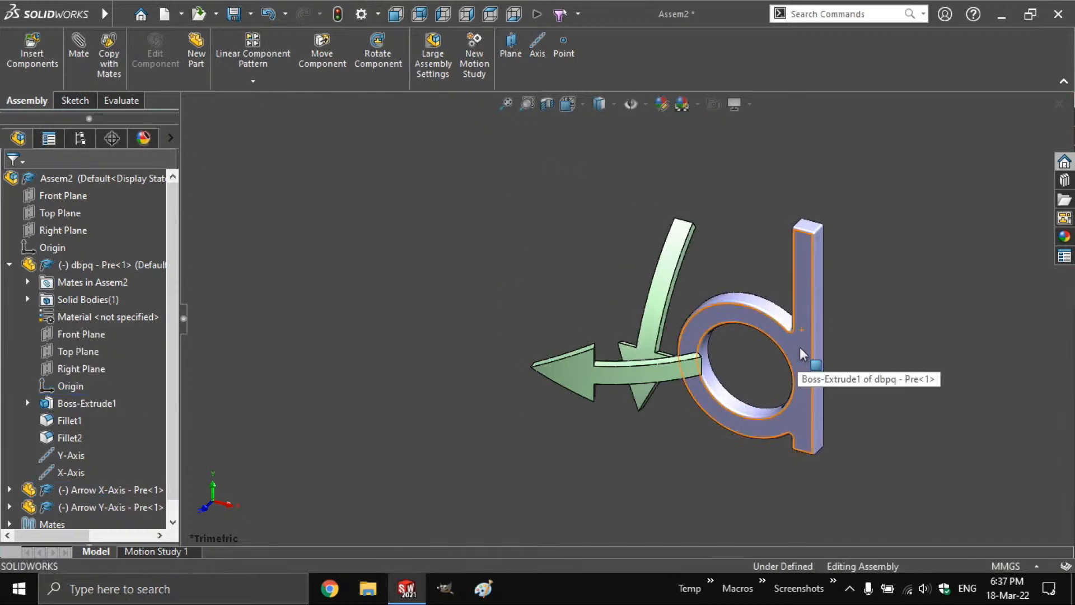
{"action": "left_click_drag", "start_coordinate": [800, 347], "coordinate": [781, 321]}
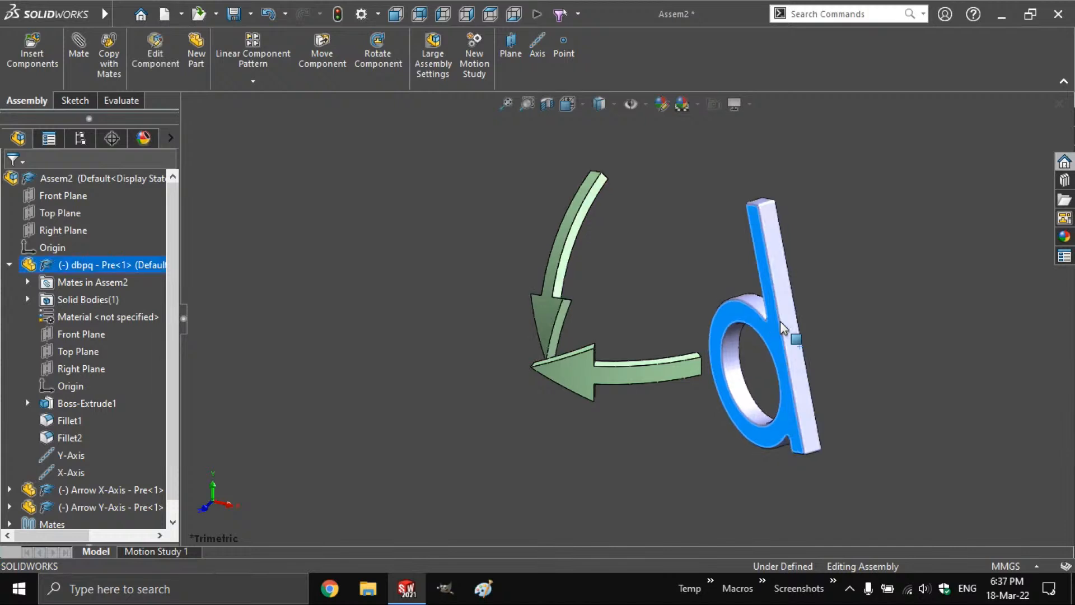
{"action": "key", "text": "ctrl+z"}
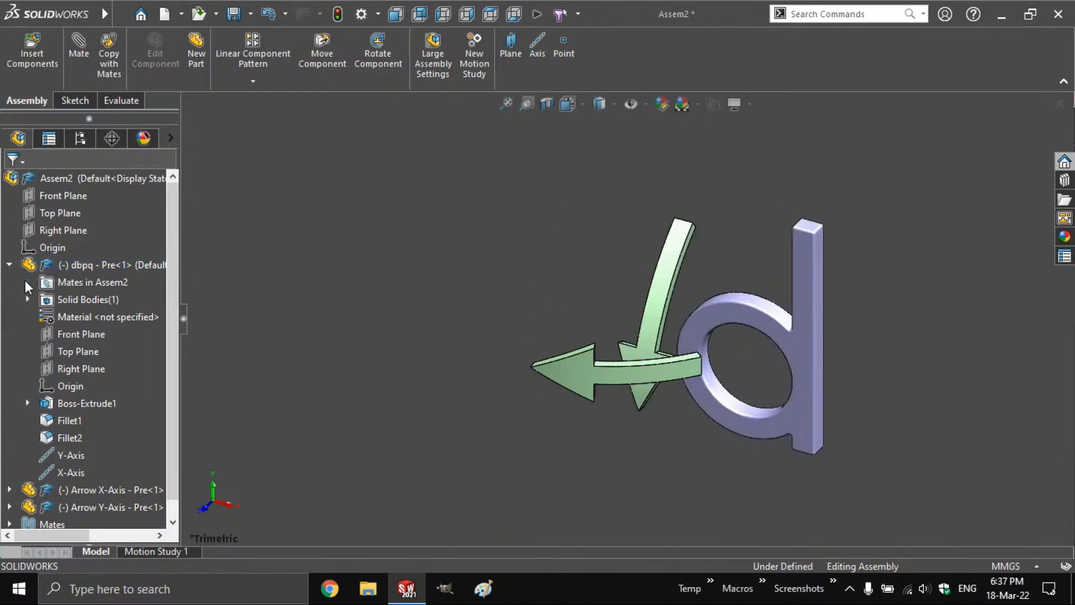
- Mate the Arrow Y-Axis origin coincident with the dbpq part's origin, and check it with a trial rotation of the letter that is undone
{"action": "left_click", "coordinate": [599, 380]}
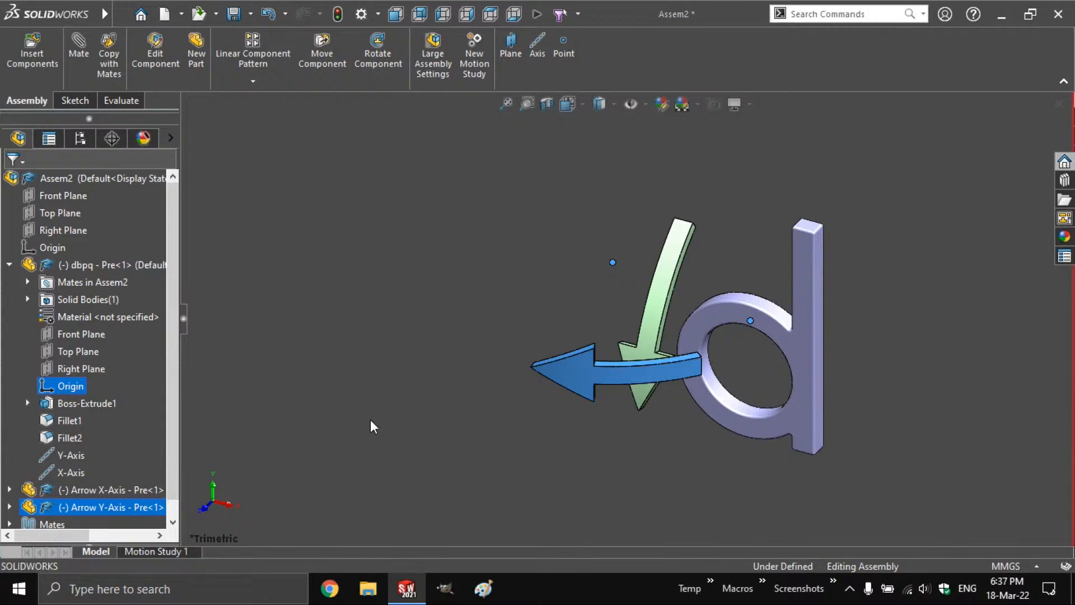
{"action": "left_click", "coordinate": [590, 386]}
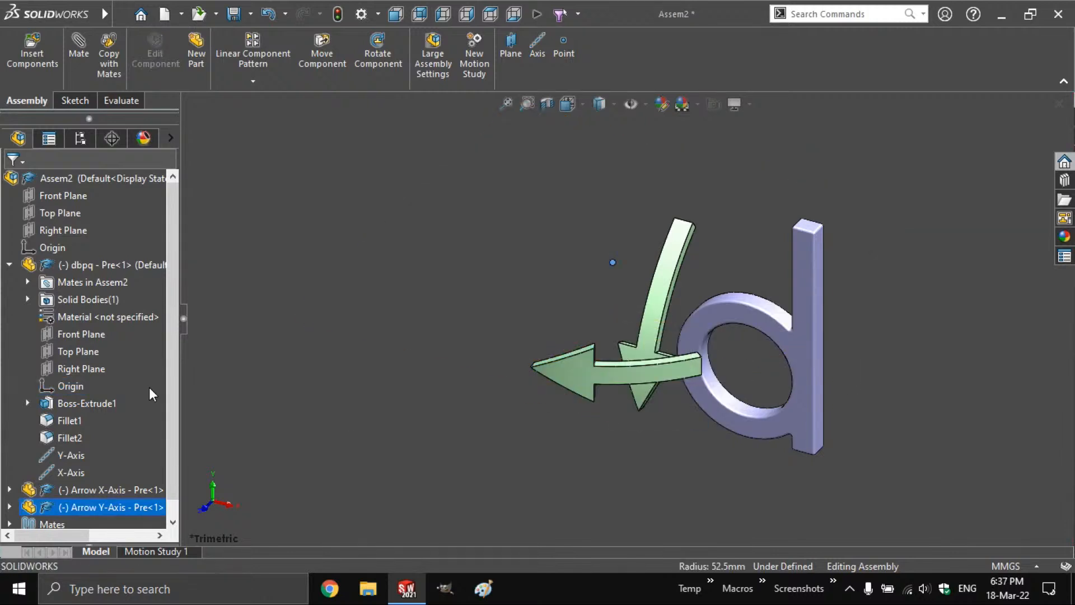
{"action": "left_click", "coordinate": [52, 383], "text": "ctrl"}
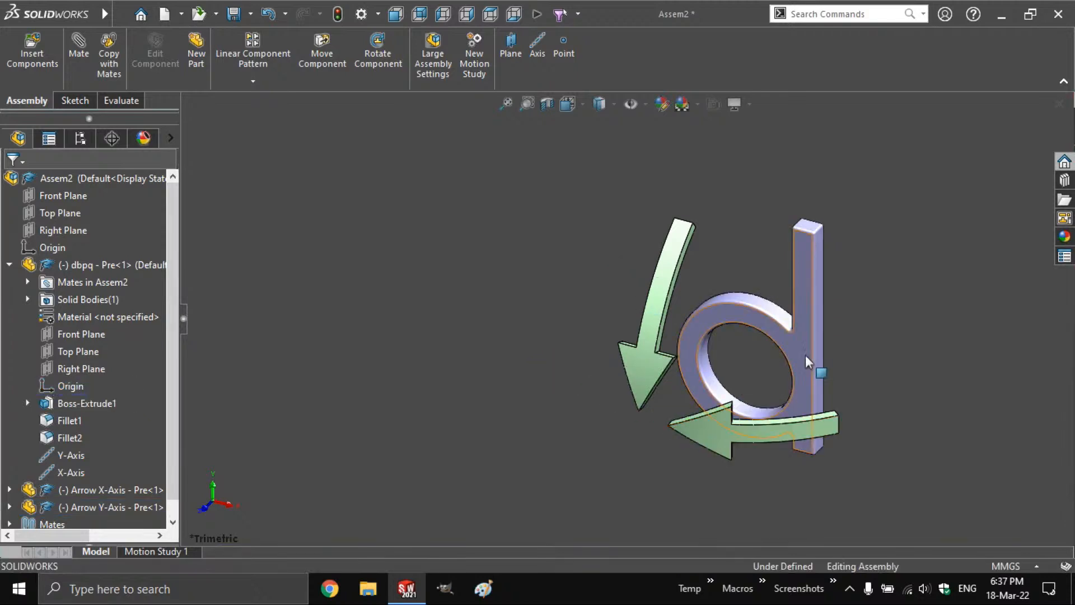
{"action": "left_click_drag", "start_coordinate": [805, 355], "coordinate": [777, 372]}
{"action": "left_click", "coordinate": [511, 384]}
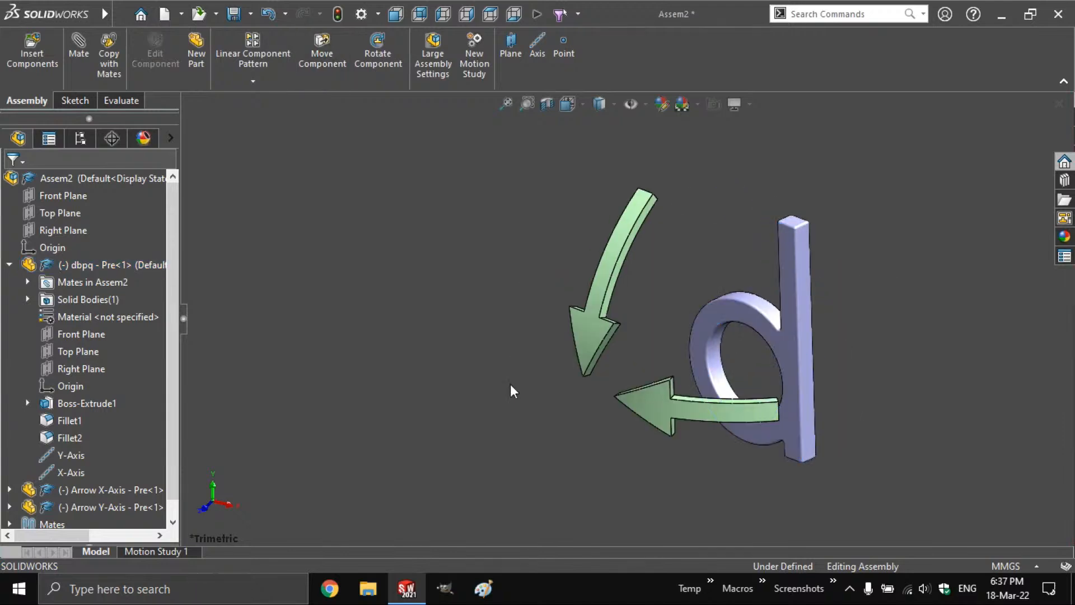
{"action": "key", "text": "ctrl+z"}
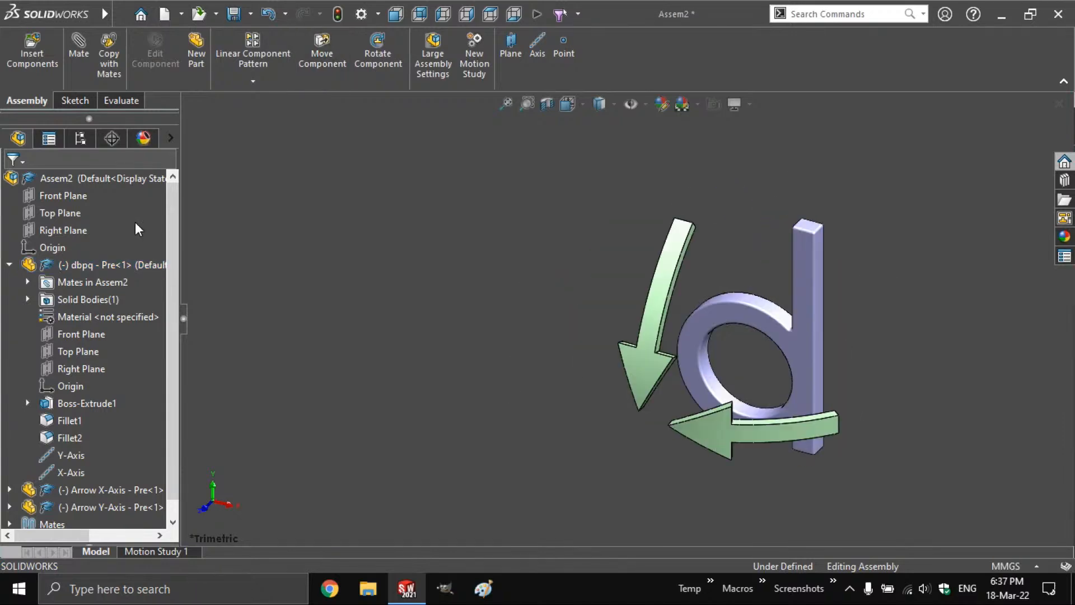
{"action": "left_click", "coordinate": [10, 265]}
{"action": "key", "text": "f"}
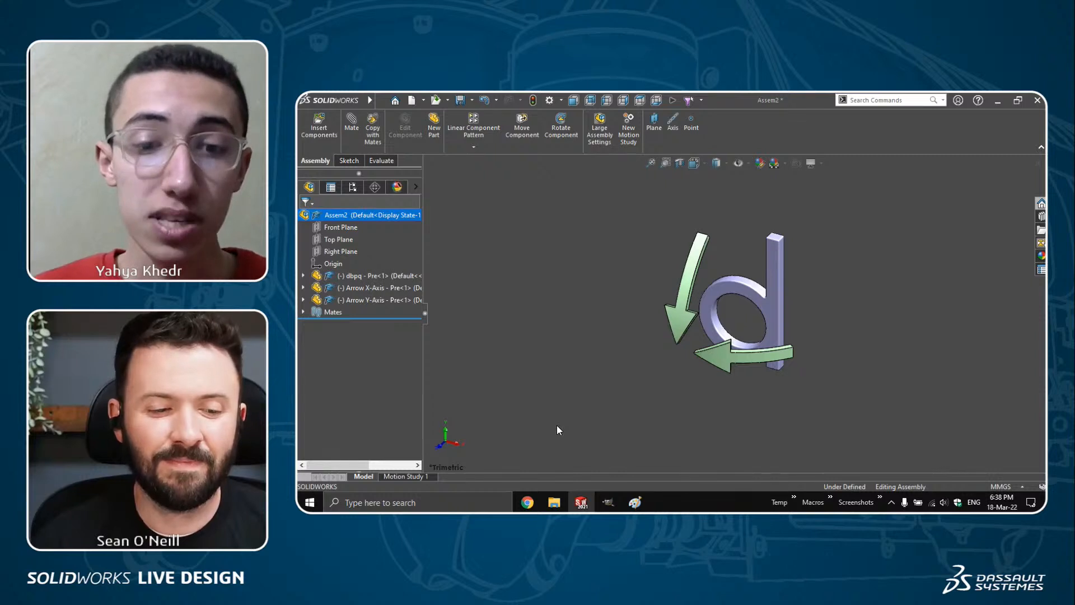
- Open the Arrow Y-Axis part, roll it back above Cut-Extrude2 to examine the full ring, and roll forward again
{"action": "left_click", "coordinate": [742, 365]}
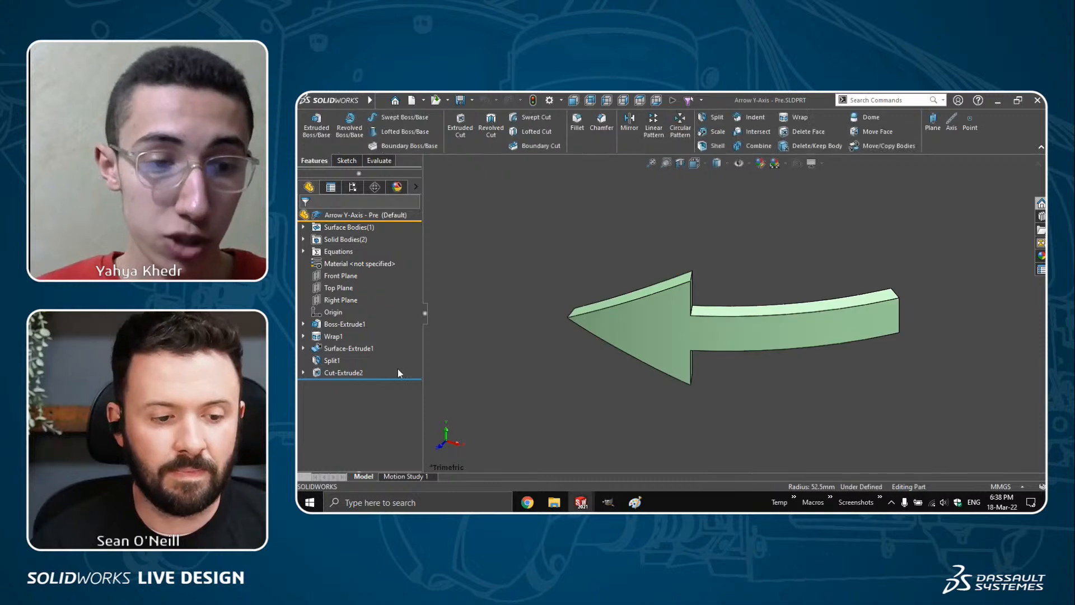
{"action": "left_click_drag", "start_coordinate": [392, 379], "coordinate": [388, 367]}
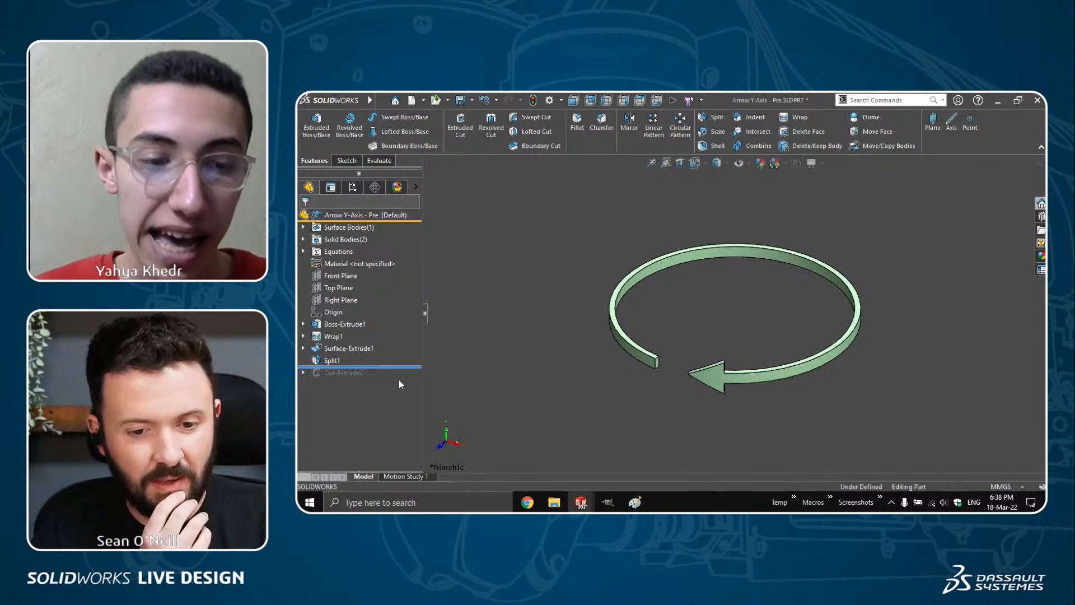
{"action": "left_click_drag", "start_coordinate": [399, 366], "coordinate": [399, 380]}
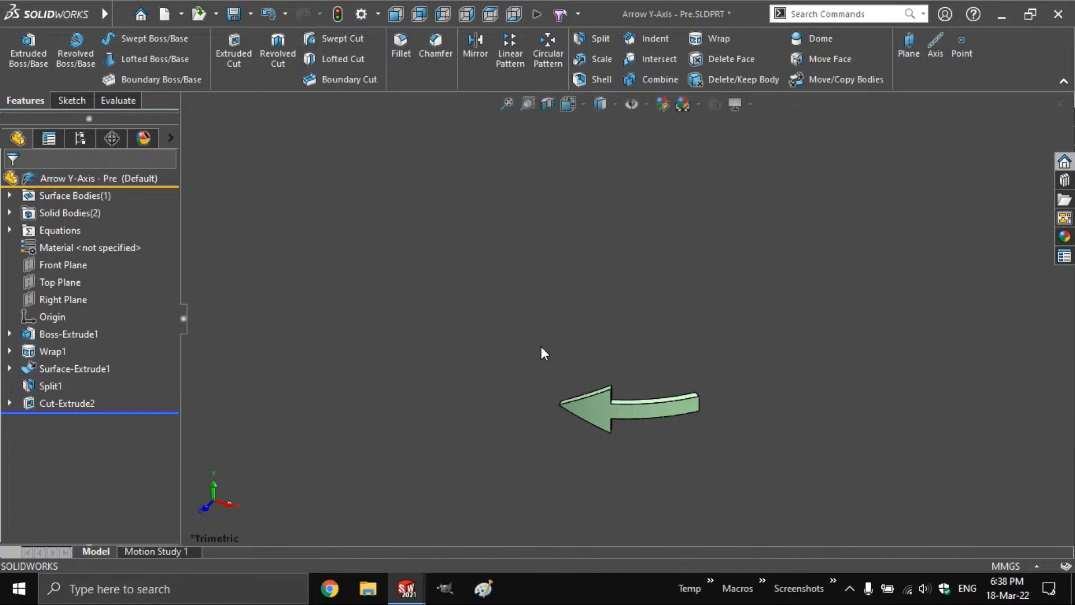
- Close the Arrow Y-Axis part without saving and discard its changes in the assembly
{"action": "key", "text": "ctrl+w"}
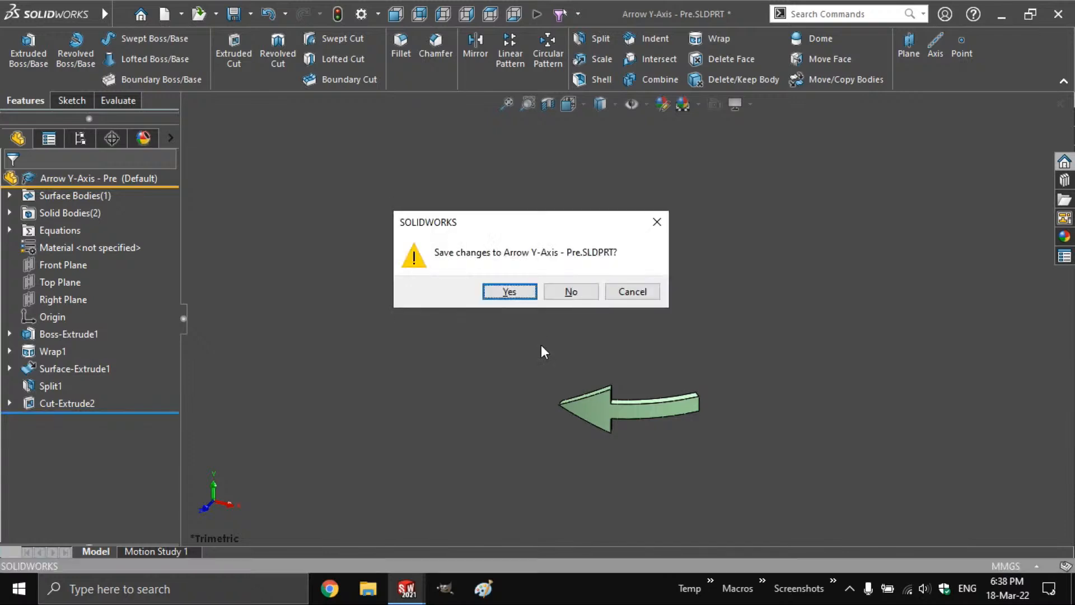
{"action": "left_click", "coordinate": [568, 292]}
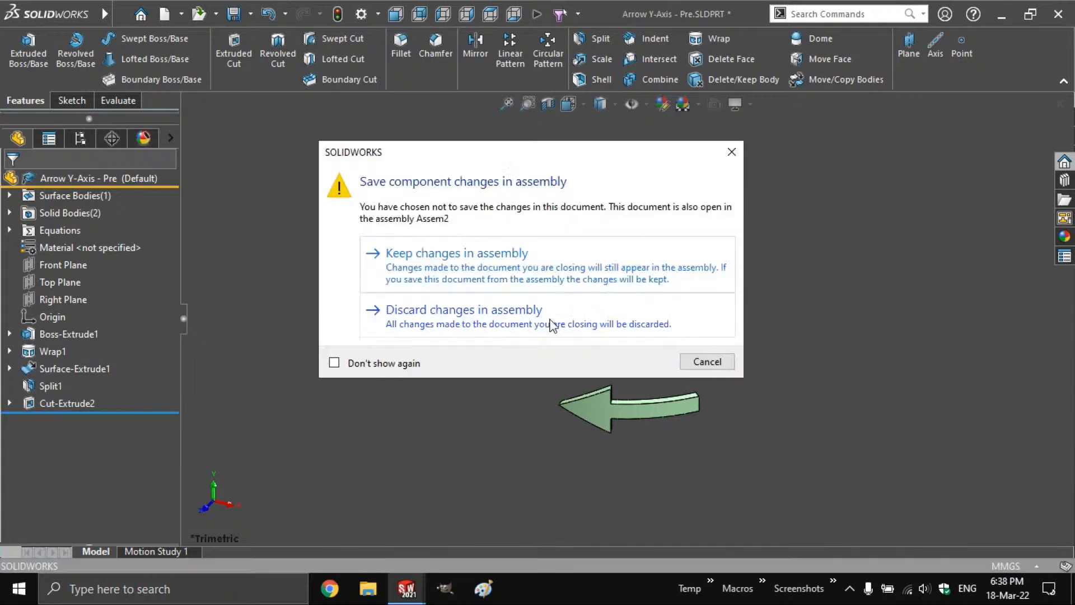
{"action": "left_click", "coordinate": [552, 319]}
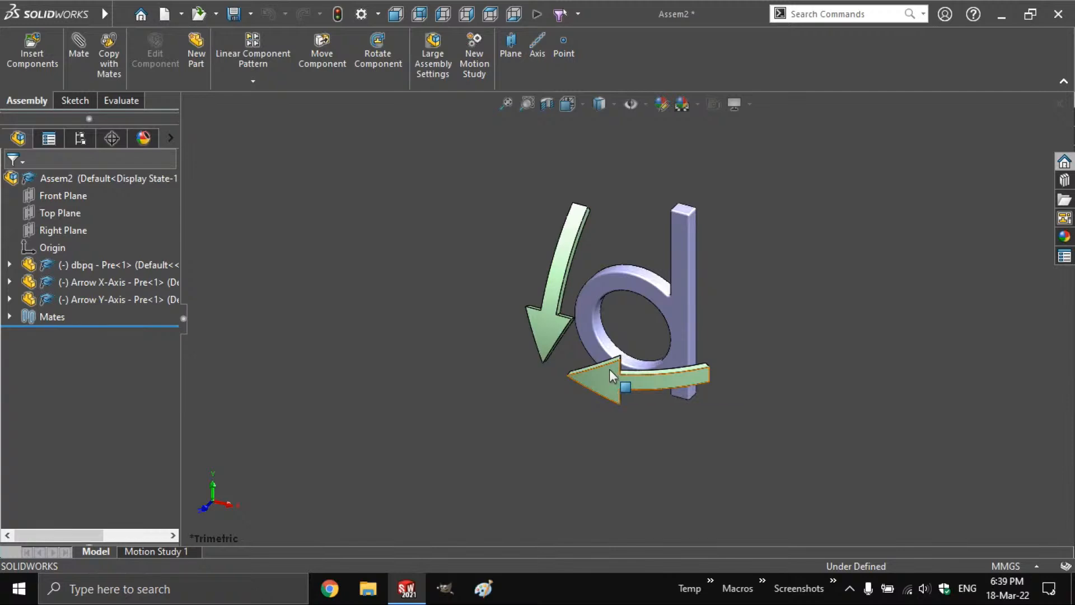
- Start editing the Arrow X-Axis part in the assembly, saving the assembly as Assem2.SLDASM on the Desktop
{"action": "left_click", "coordinate": [36, 281]}
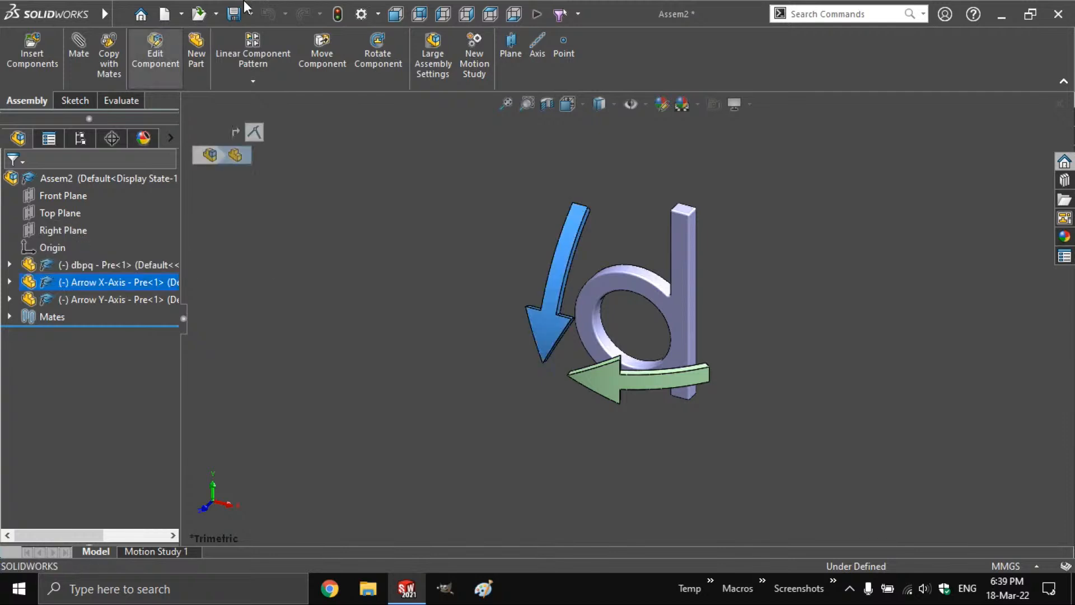
{"action": "left_click", "coordinate": [160, 50]}
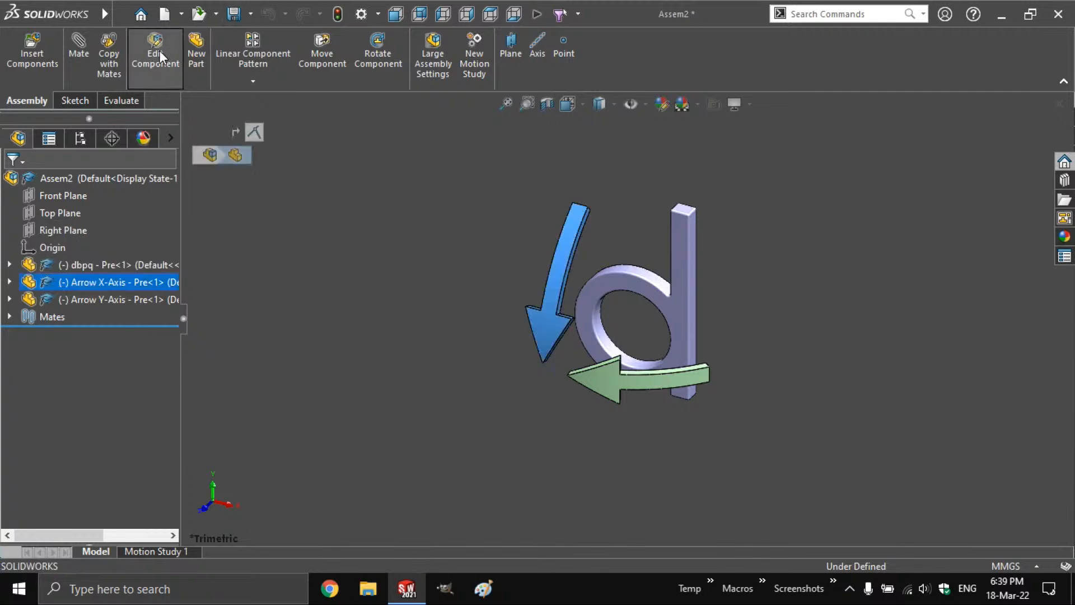
{"action": "key", "text": "Return"}
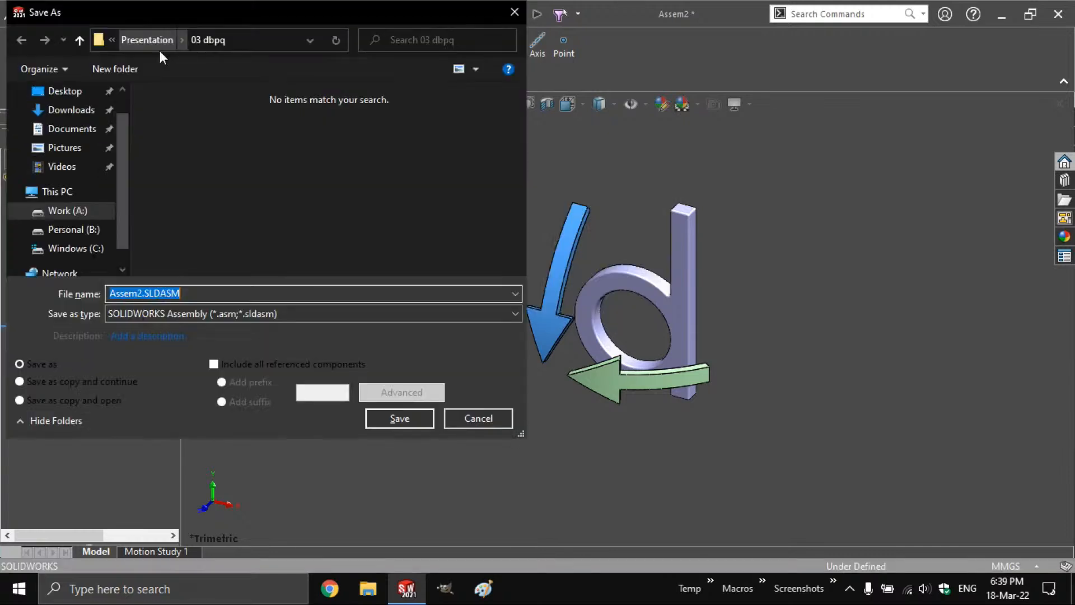
{"action": "left_click", "coordinate": [53, 92]}
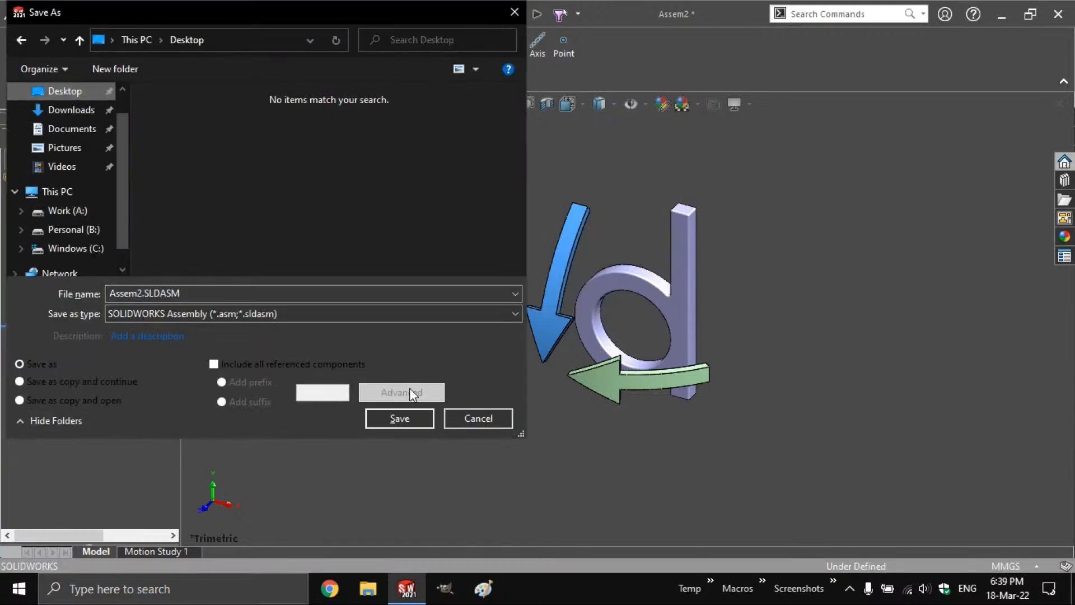
{"action": "left_click", "coordinate": [403, 418]}
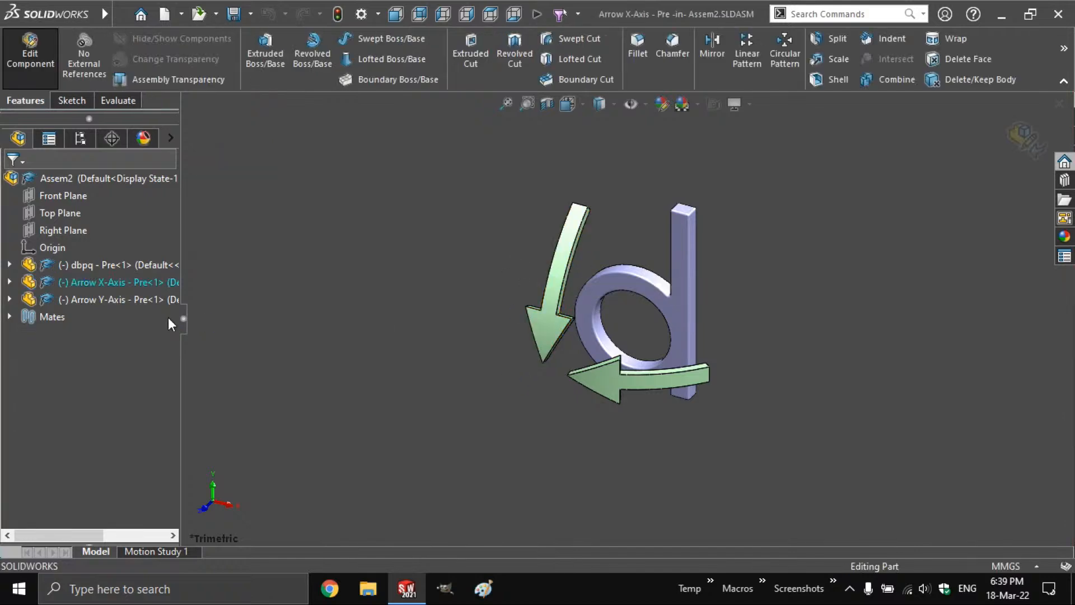
- Open Sketch3 of the Arrow X-Axis part's Cut-Extrude2 for editing
{"action": "left_click", "coordinate": [9, 281]}
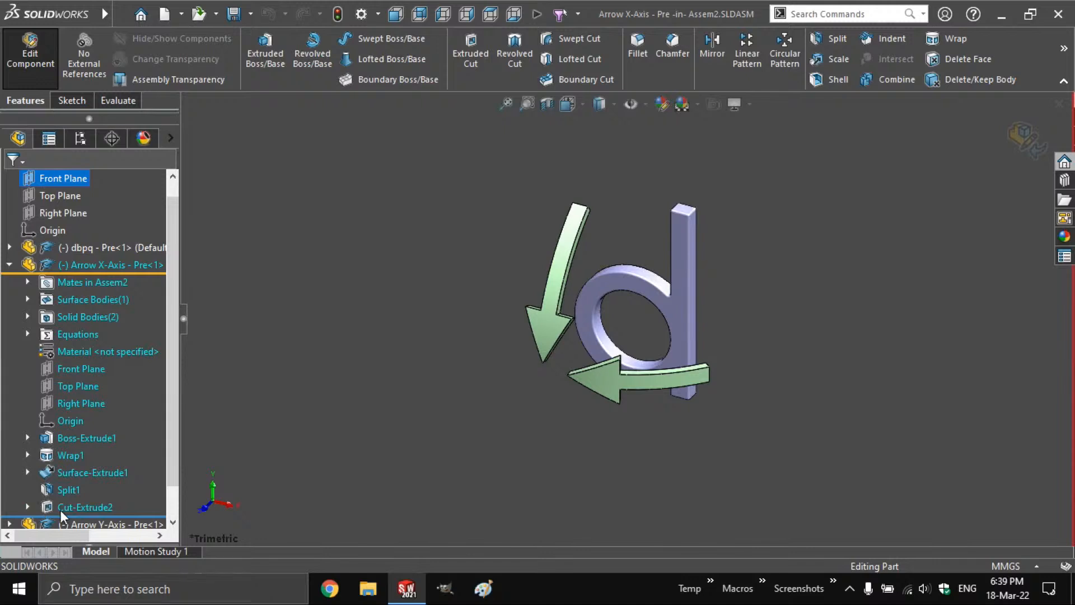
{"action": "left_click", "coordinate": [28, 507]}
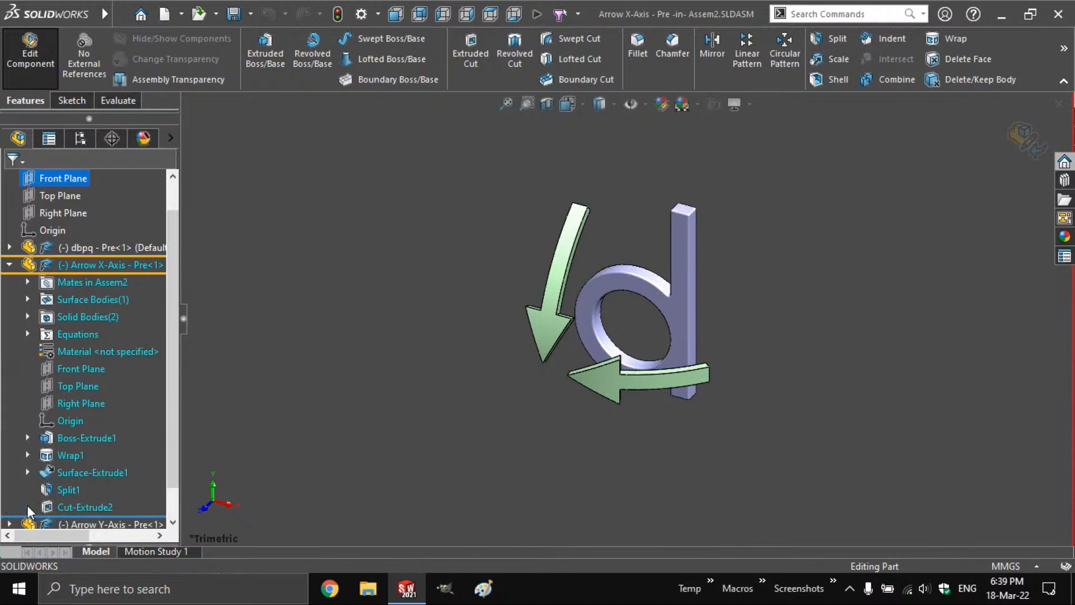
{"action": "left_click", "coordinate": [90, 507]}
{"action": "left_click", "coordinate": [105, 472]}
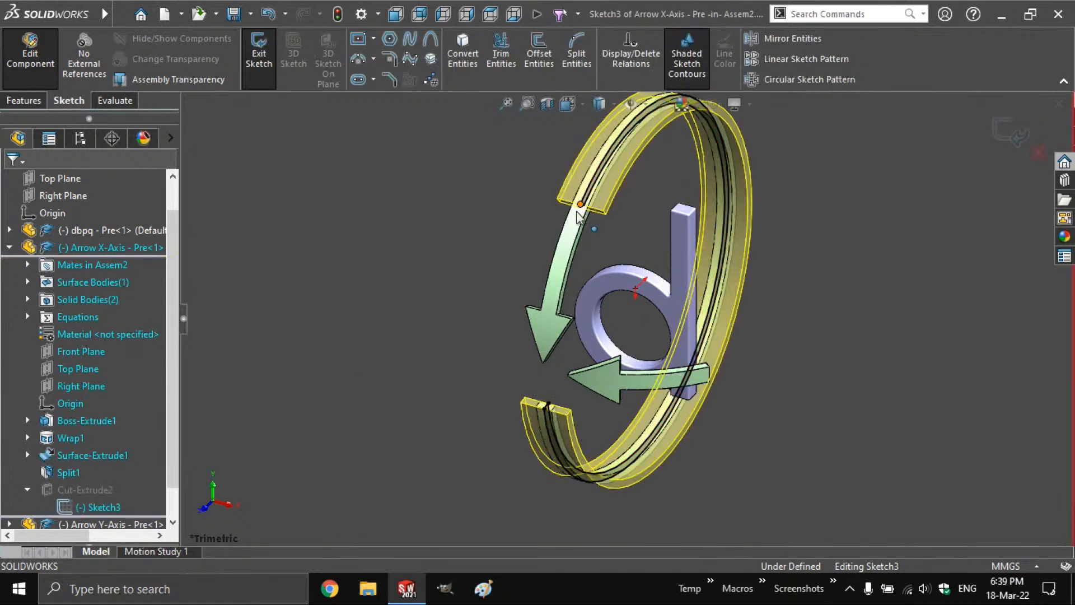
- Move the cut sketch's upper endpoint along the ring toward the arrowhead to test how the visible arrow length changes
{"action": "mouse_move", "coordinate": [580, 205]}
{"action": "left_mouse_down"}
{"action": "mouse_move", "coordinate": [542, 367]}
{"action": "mouse_move", "coordinate": [591, 185]}
{"action": "mouse_move", "coordinate": [537, 338]}
{"action": "mouse_move", "coordinate": [539, 361]}
{"action": "mouse_move", "coordinate": [526, 301]}
{"action": "left_mouse_up"}
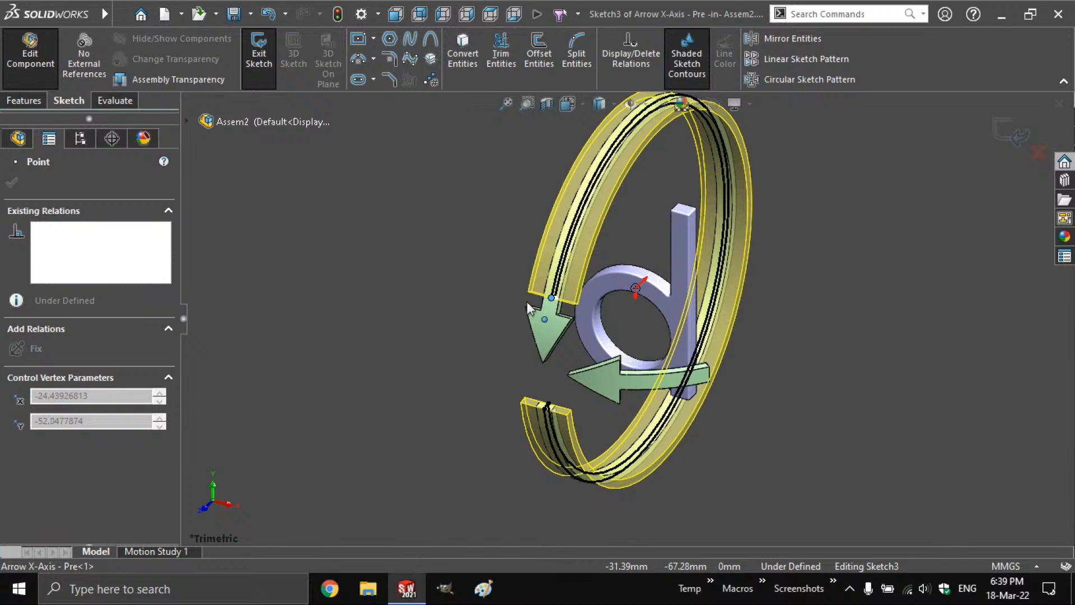
{"action": "left_click", "coordinate": [277, 254]}
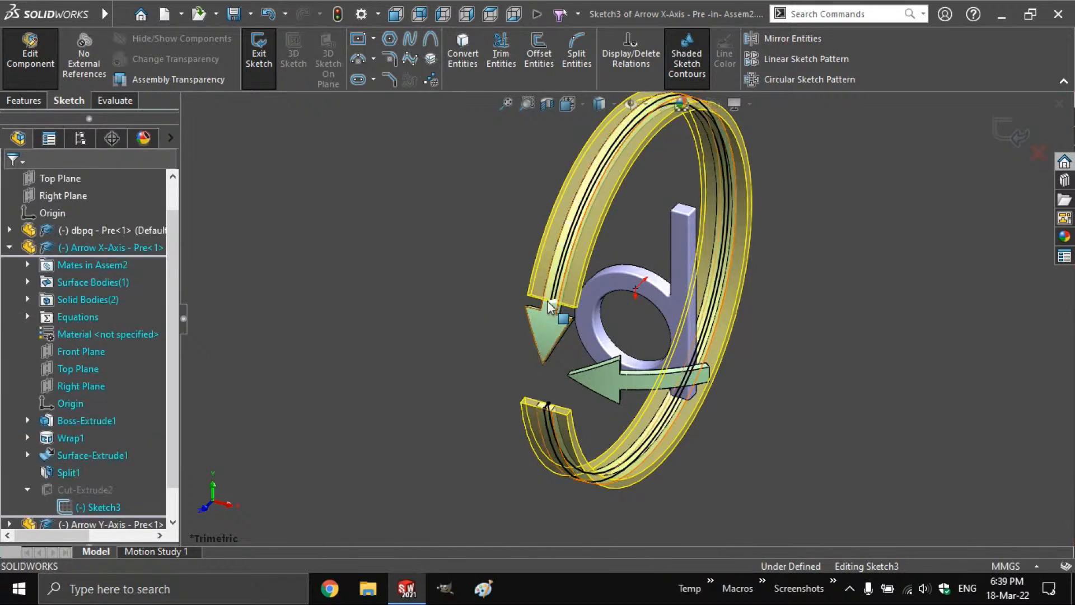
{"action": "mouse_move", "coordinate": [551, 306]}
{"action": "left_mouse_down"}
{"action": "mouse_move", "coordinate": [542, 370]}
{"action": "mouse_move", "coordinate": [558, 271]}
{"action": "mouse_move", "coordinate": [679, 116]}
{"action": "mouse_move", "coordinate": [567, 256]}
{"action": "mouse_move", "coordinate": [519, 277]}
{"action": "left_mouse_up"}
{"action": "left_click", "coordinate": [384, 255]}
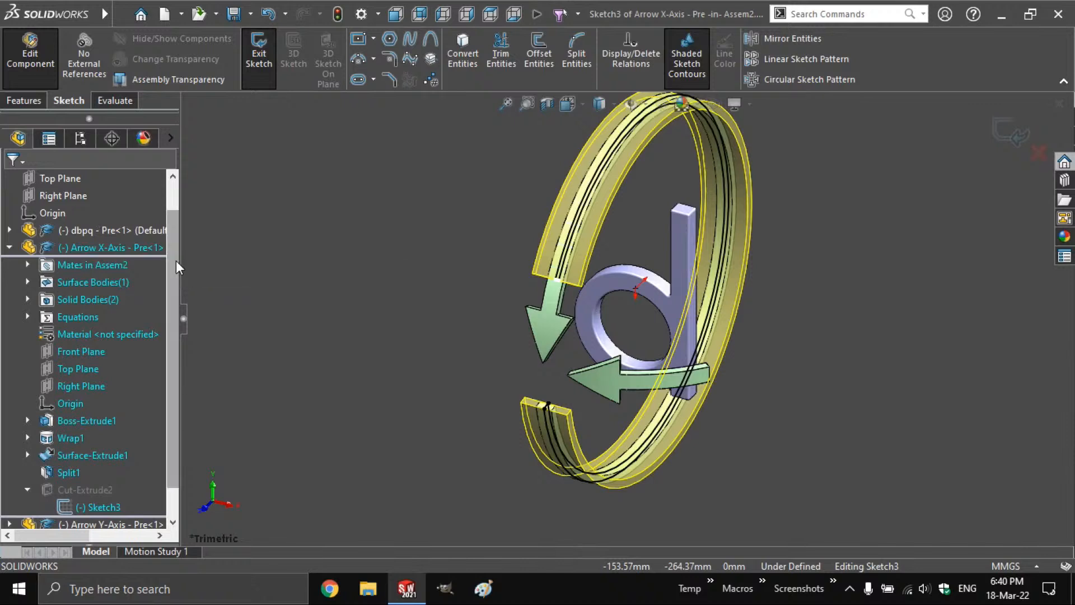
- Dimension the angle between the assembly's Top Plane and the cut sketch's end line, enter 10 degrees, and finish editing the part
{"action": "scroll", "coordinate": [165, 198], "scroll_direction": "up", "scroll_amount": 2}
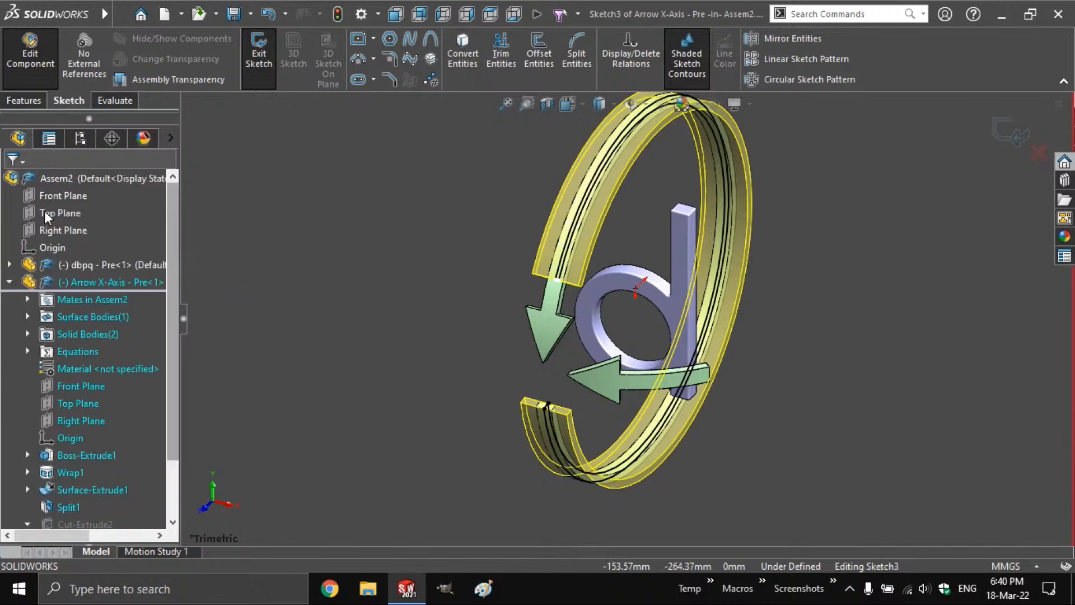
{"action": "key", "text": "d"}
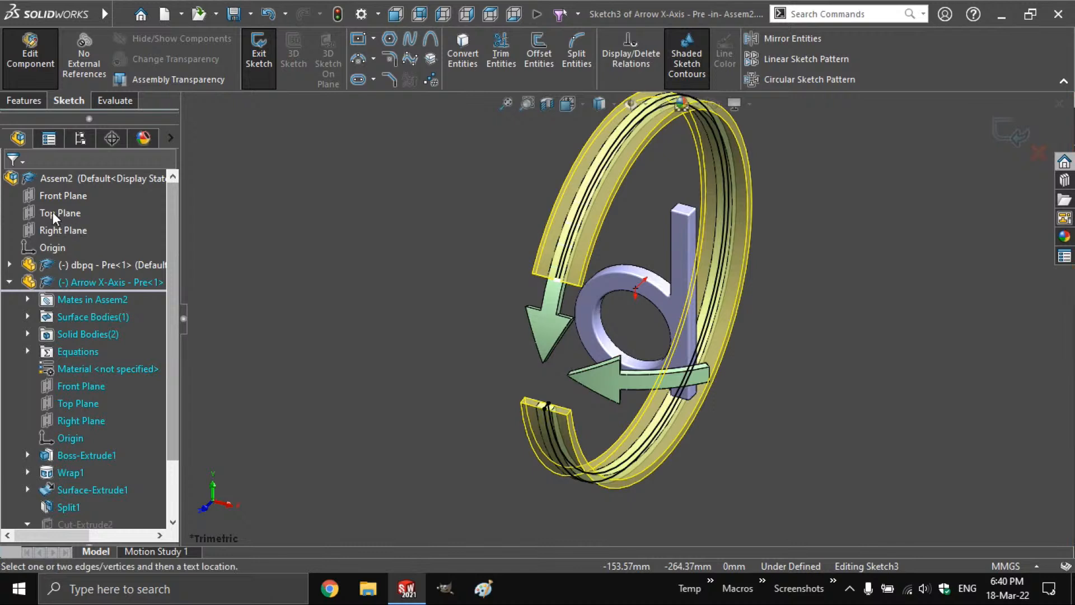
{"action": "left_click", "coordinate": [52, 212]}
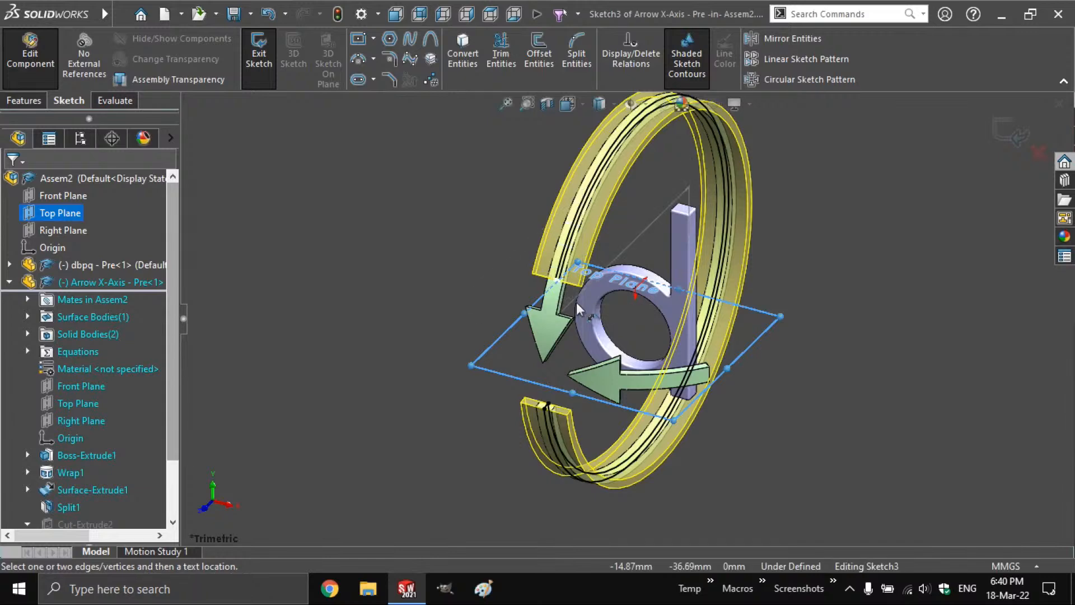
{"action": "scroll", "coordinate": [577, 302], "scroll_direction": "down", "scroll_amount": 10}
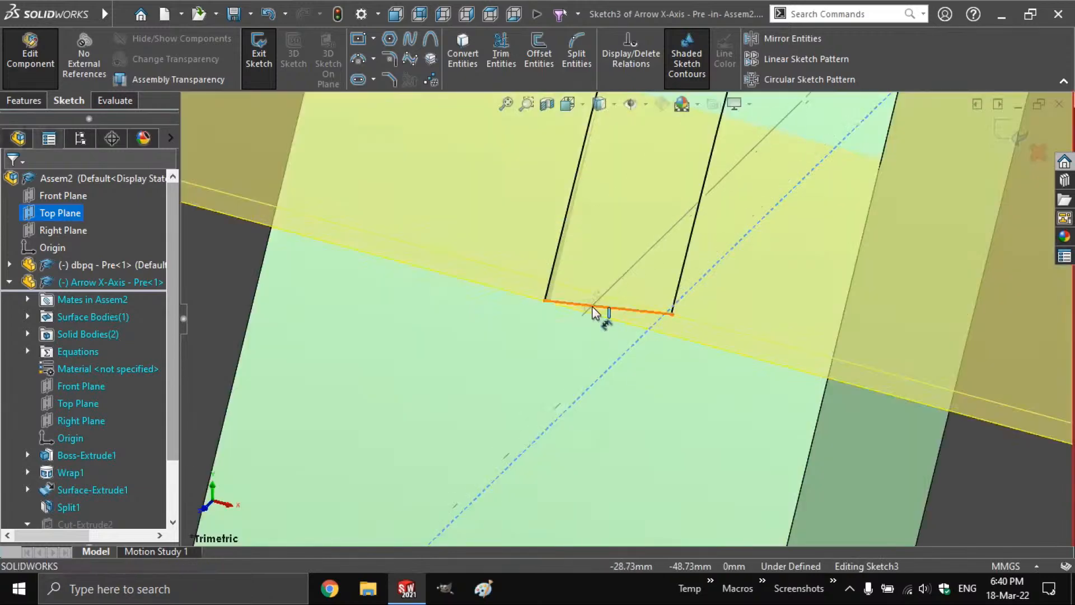
{"action": "left_click", "coordinate": [596, 313]}
{"action": "key", "text": "f"}
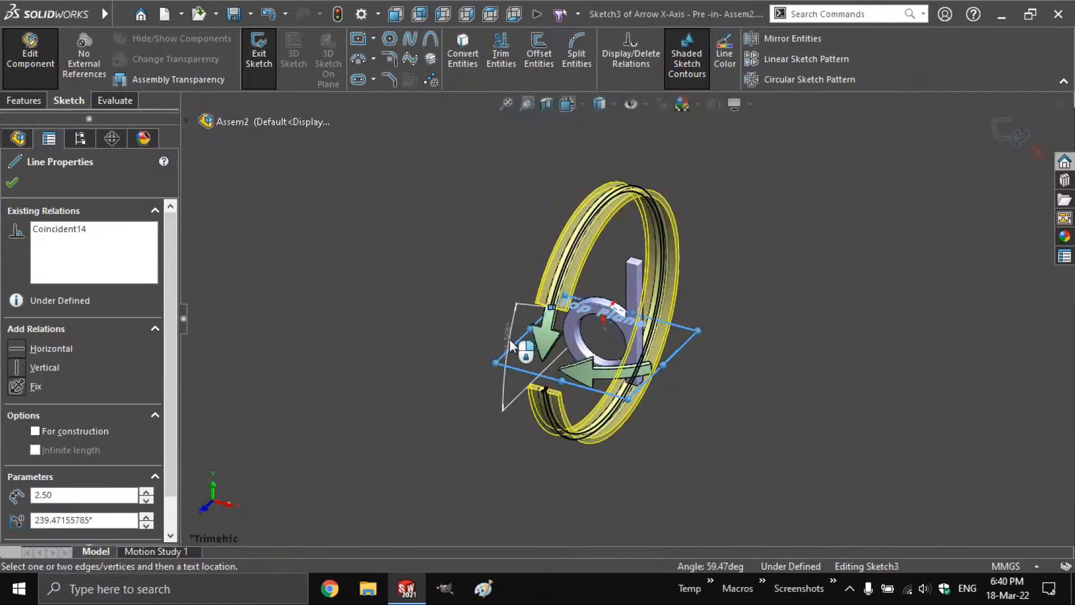
{"action": "left_click", "coordinate": [511, 344]}
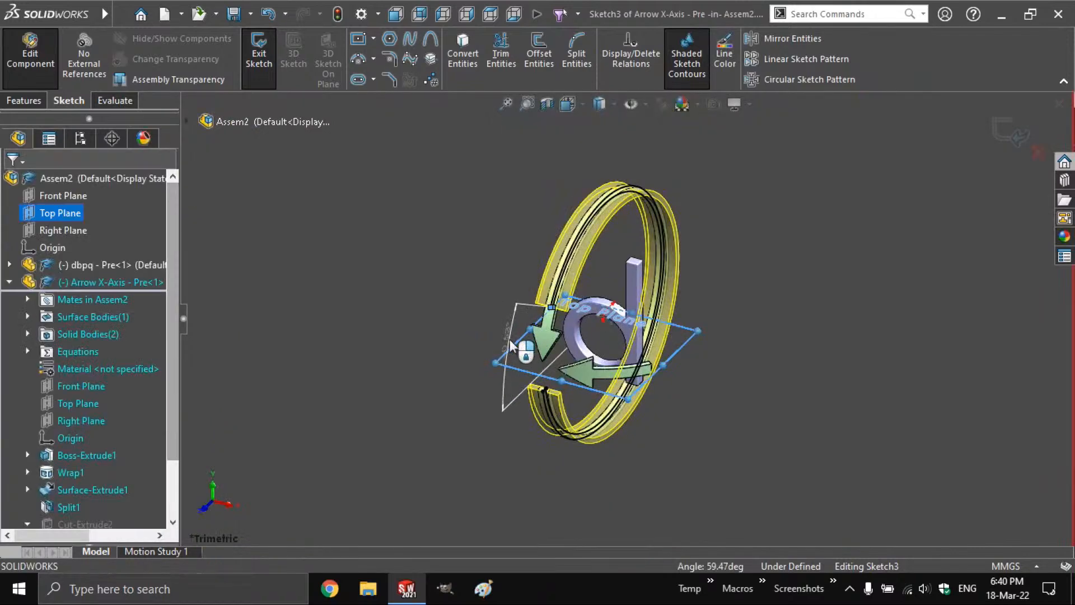
{"action": "left_click", "coordinate": [511, 345]}
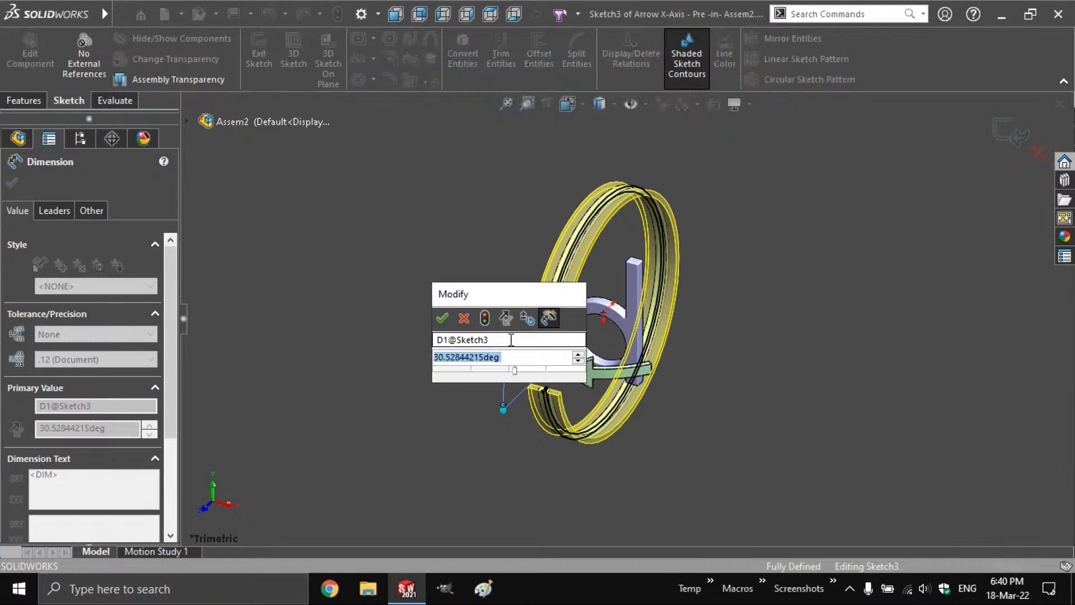
{"action": "key", "text": "Return"}
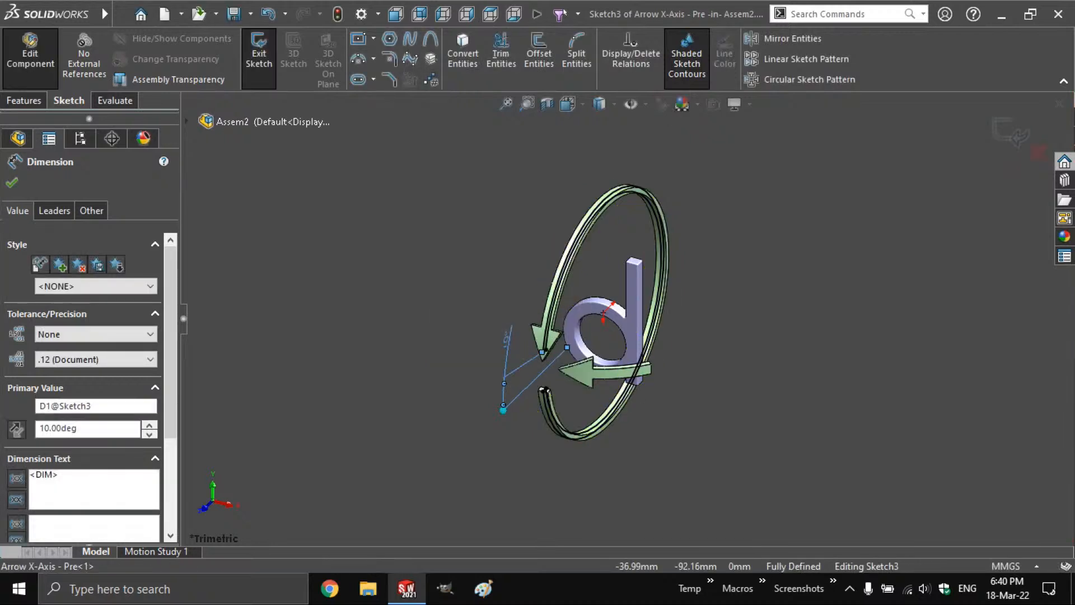
{"action": "key", "text": "Escape"}
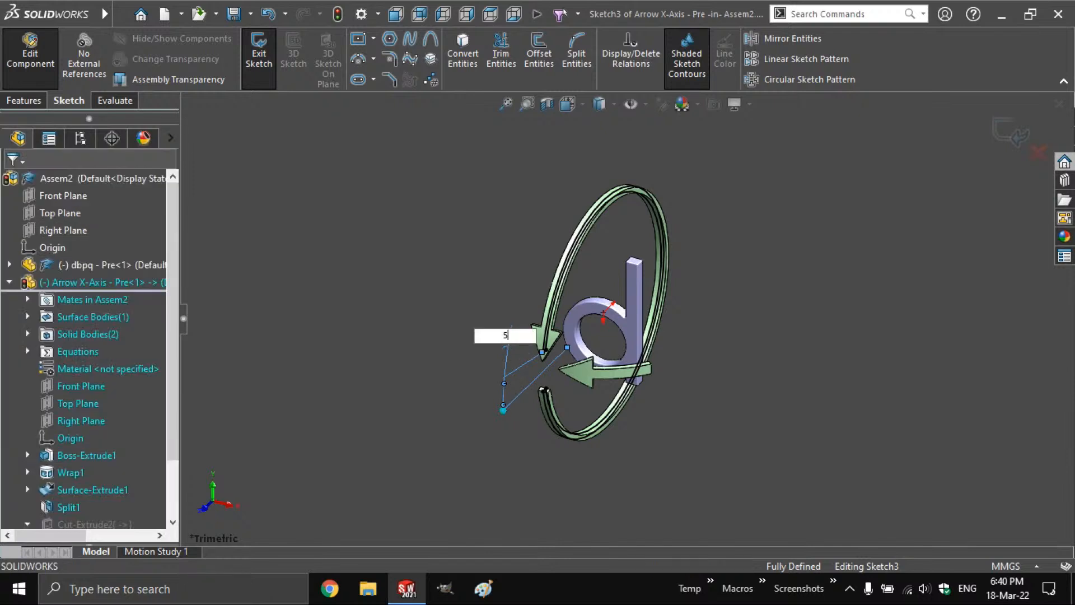
{"action": "left_click", "coordinate": [259, 56]}
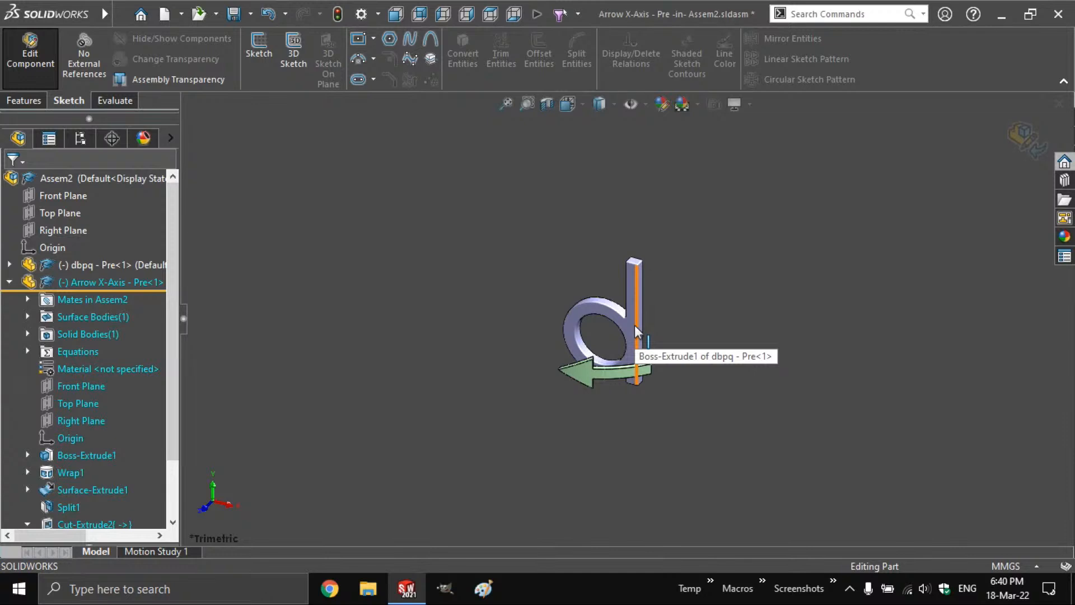
{"action": "left_click", "coordinate": [47, 66]}
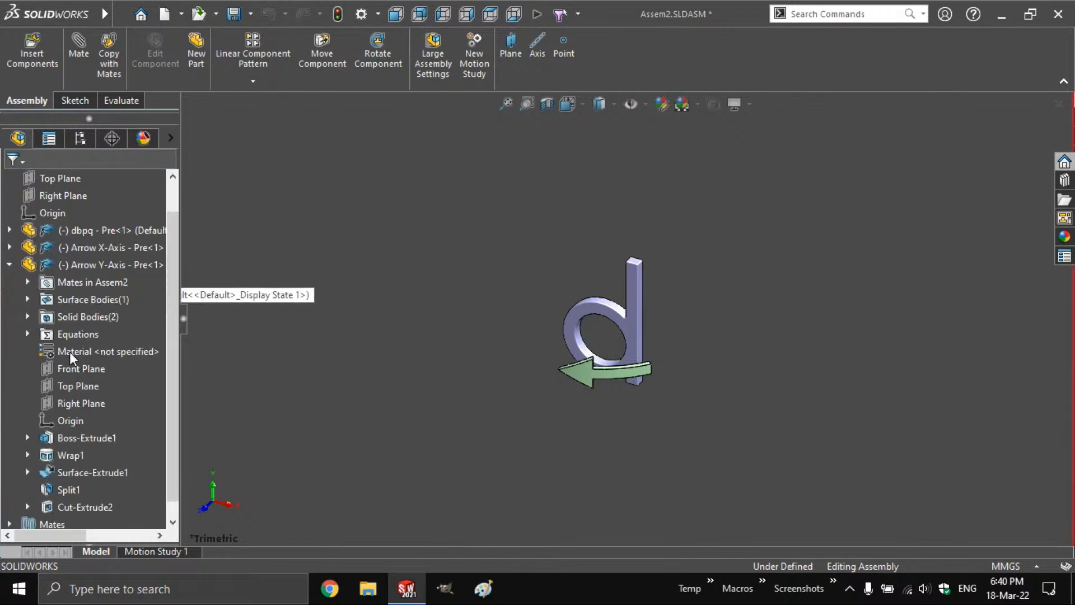
- Edit the Arrow Y-Axis part in the assembly and open Sketch3 of its Cut-Extrude2
{"action": "left_click", "coordinate": [75, 269]}
{"action": "left_click", "coordinate": [152, 61]}
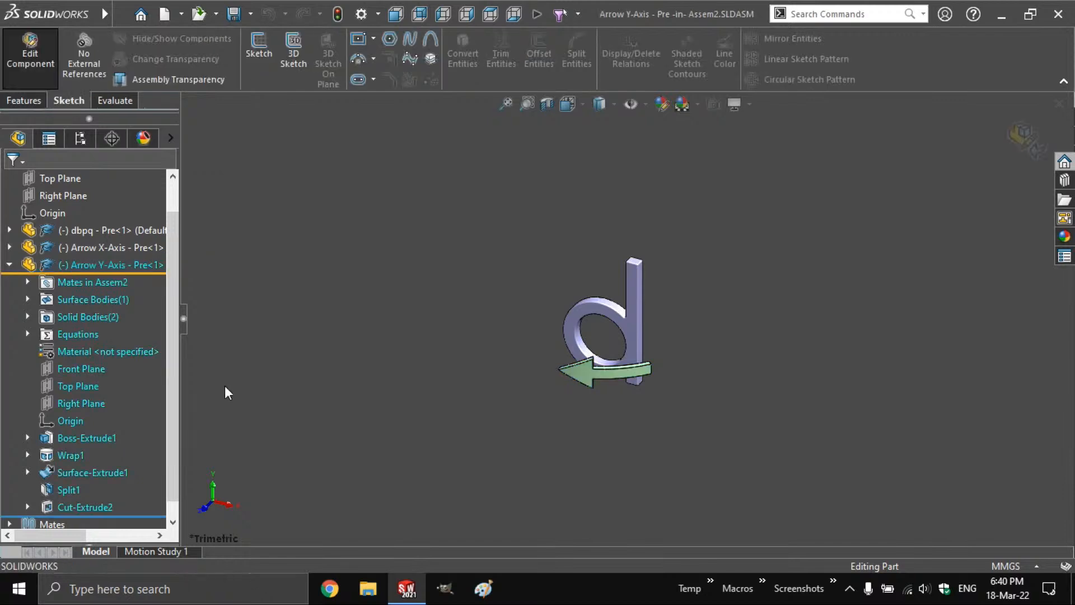
{"action": "left_click", "coordinate": [29, 507]}
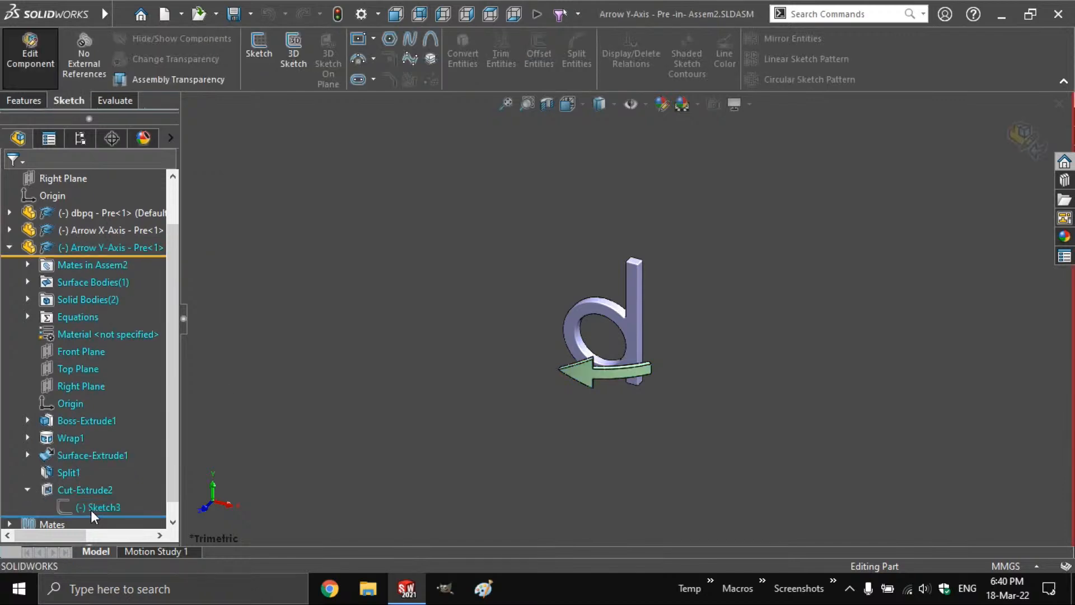
{"action": "left_click", "coordinate": [91, 508]}
{"action": "left_click", "coordinate": [109, 453]}
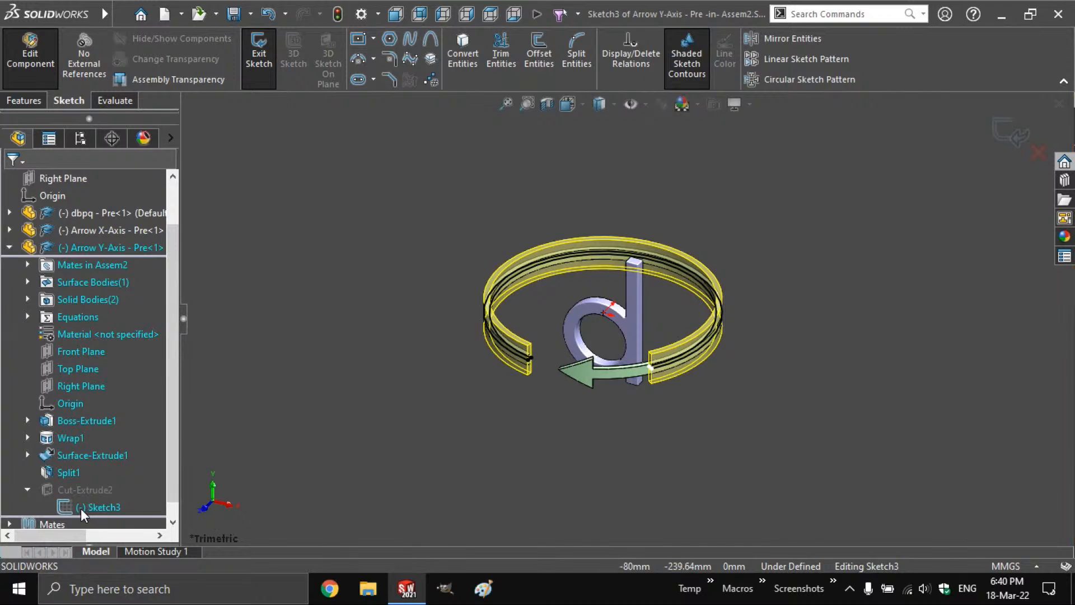
- Dimension the angle between the Arrow Y-Axis part's Right Plane and the cut sketch's end line, enter 5 degrees, and finish editing the part
{"action": "mouse_move", "coordinate": [80, 509]}
{"action": "left_click", "coordinate": [83, 386]}
{"action": "right_click_drag", "start_coordinate": [409, 414], "coordinate": [348, 392]}
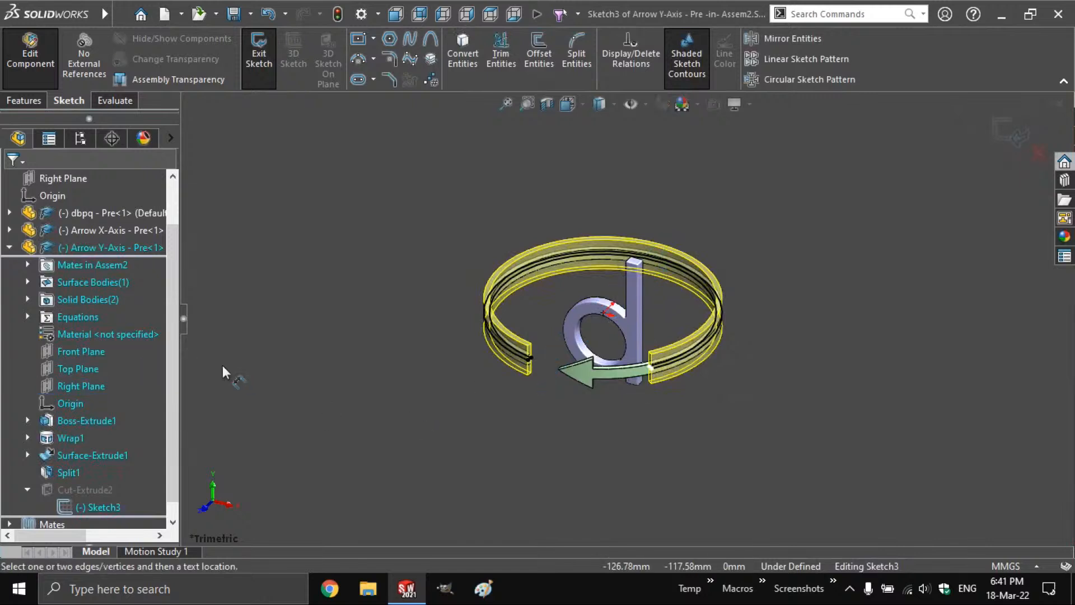
{"action": "left_click", "coordinate": [83, 387]}
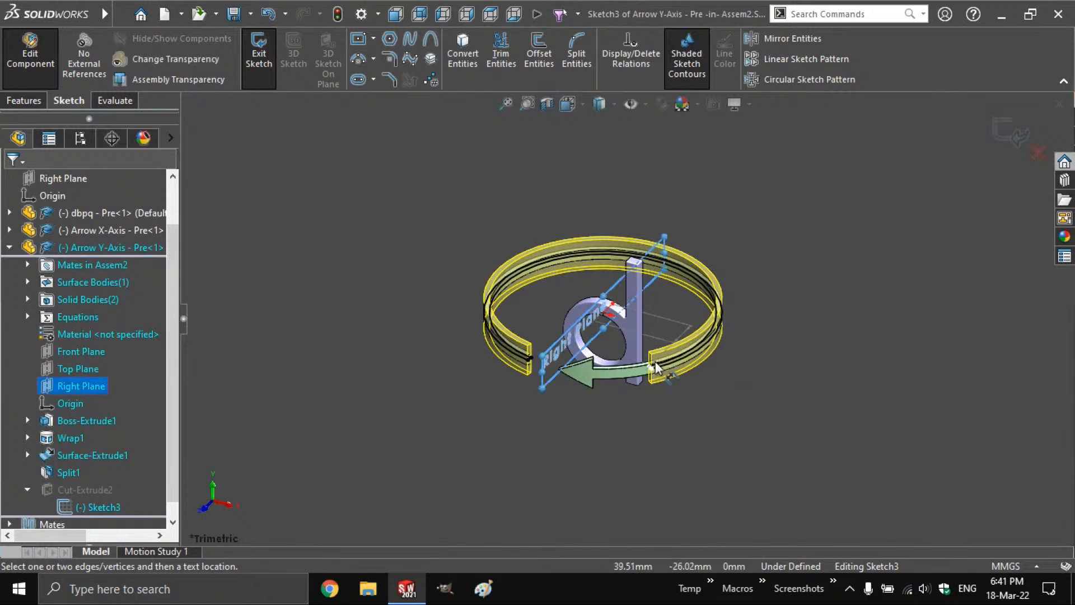
{"action": "scroll", "coordinate": [640, 384], "scroll_direction": "down", "scroll_amount": 5}
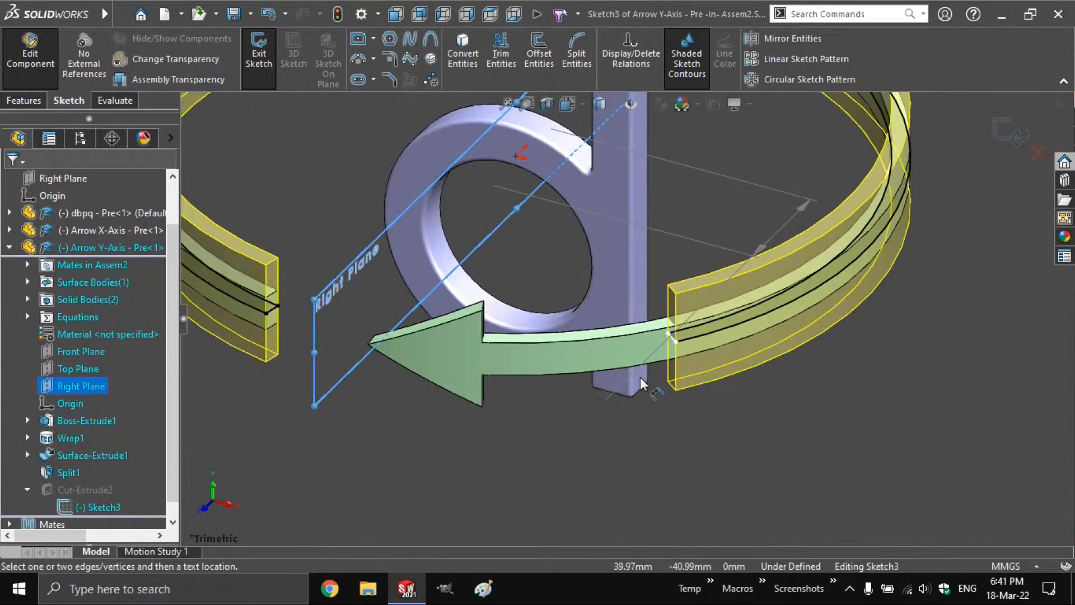
{"action": "left_click", "coordinate": [670, 341]}
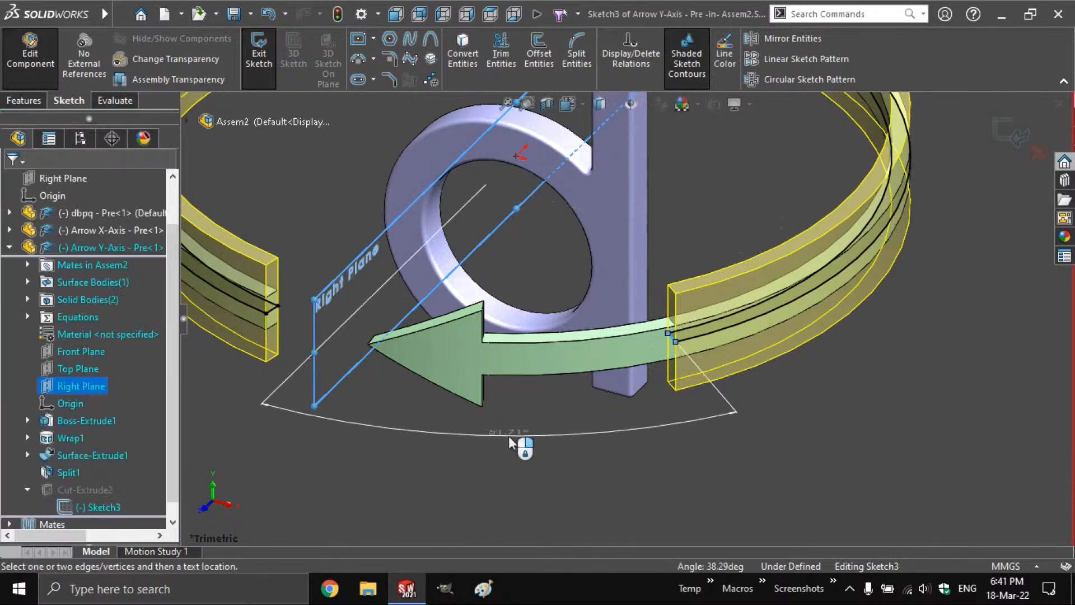
{"action": "left_click", "coordinate": [509, 435]}
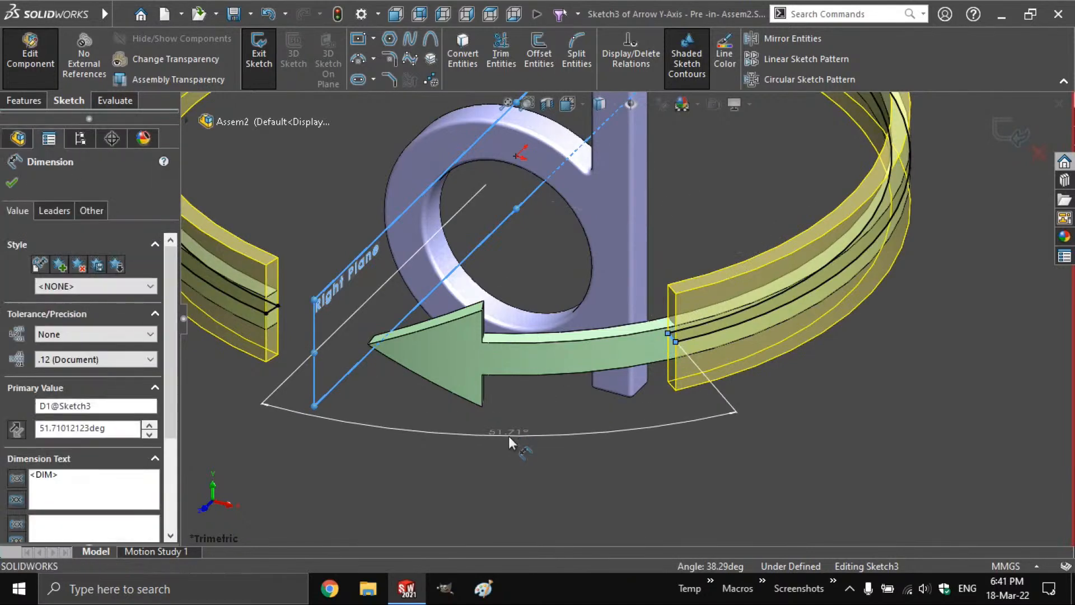
{"action": "key", "text": "Return"}
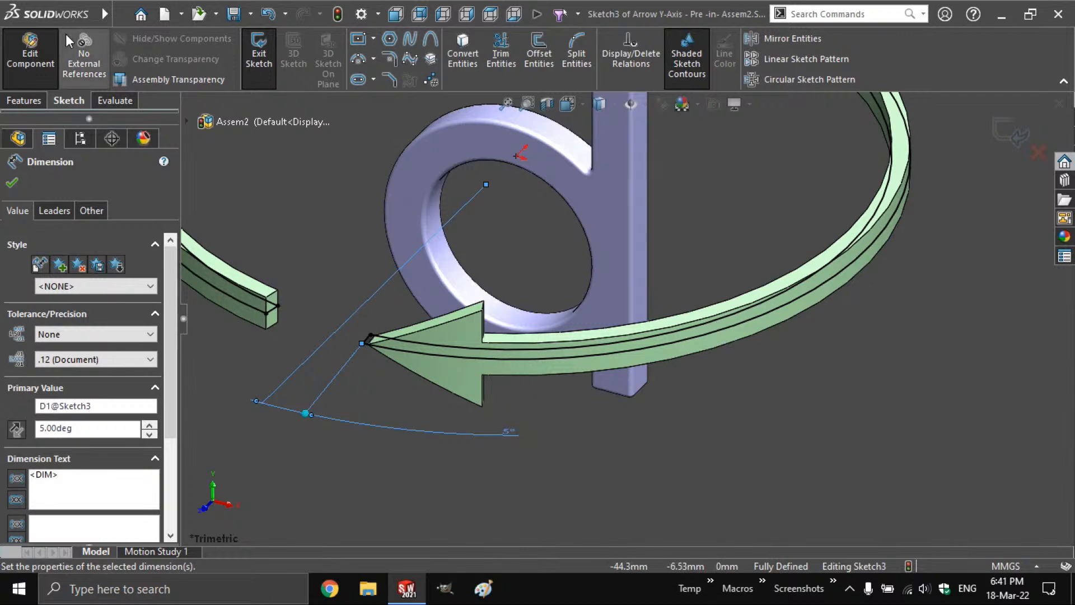
{"action": "left_click", "coordinate": [26, 58]}
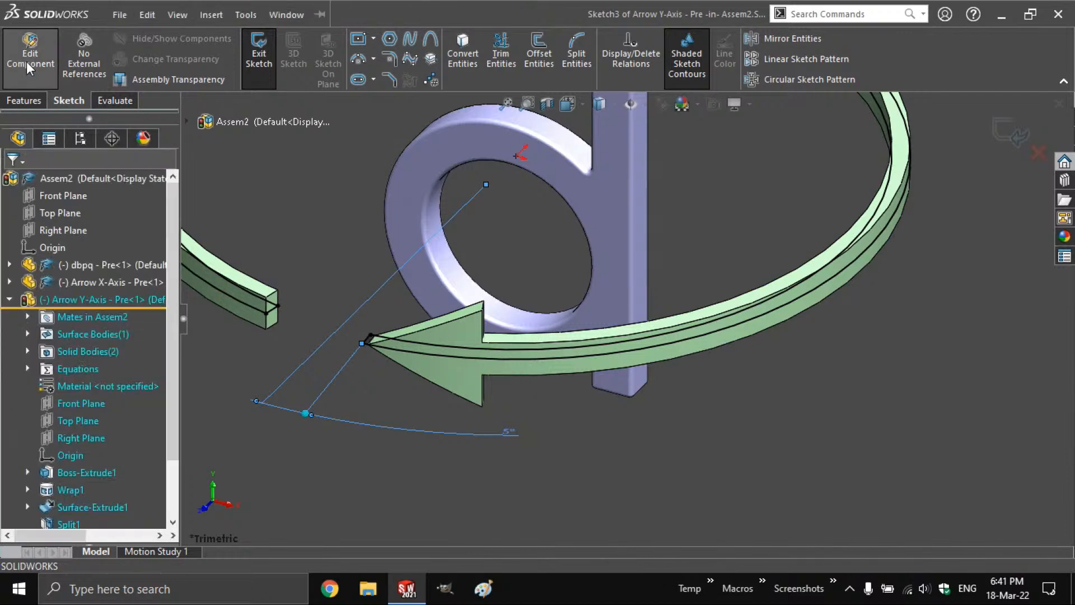
{"action": "left_click", "coordinate": [25, 62]}
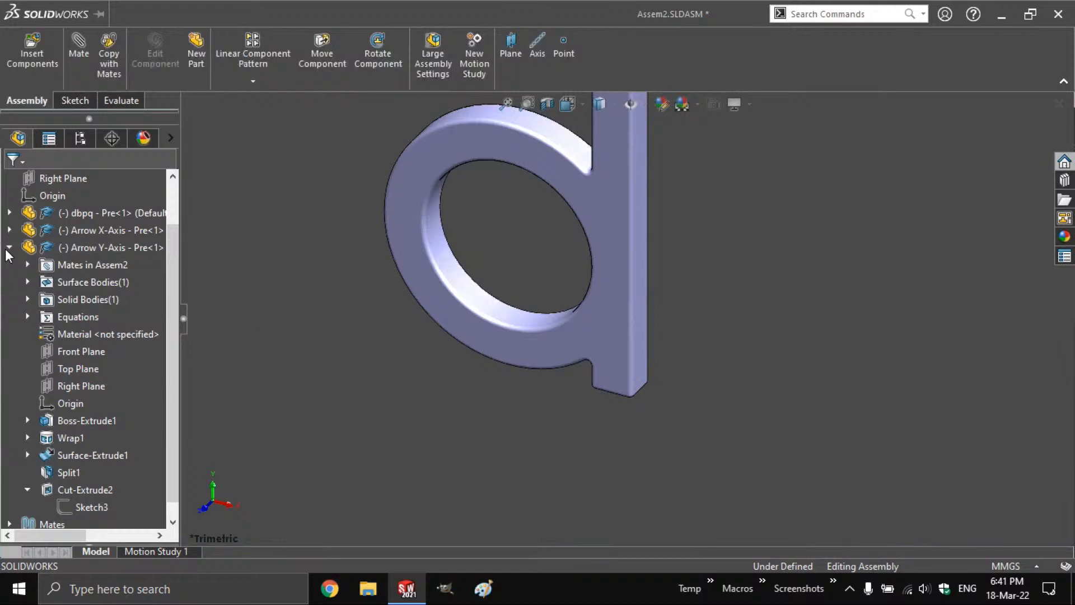
{"action": "left_click", "coordinate": [9, 247]}
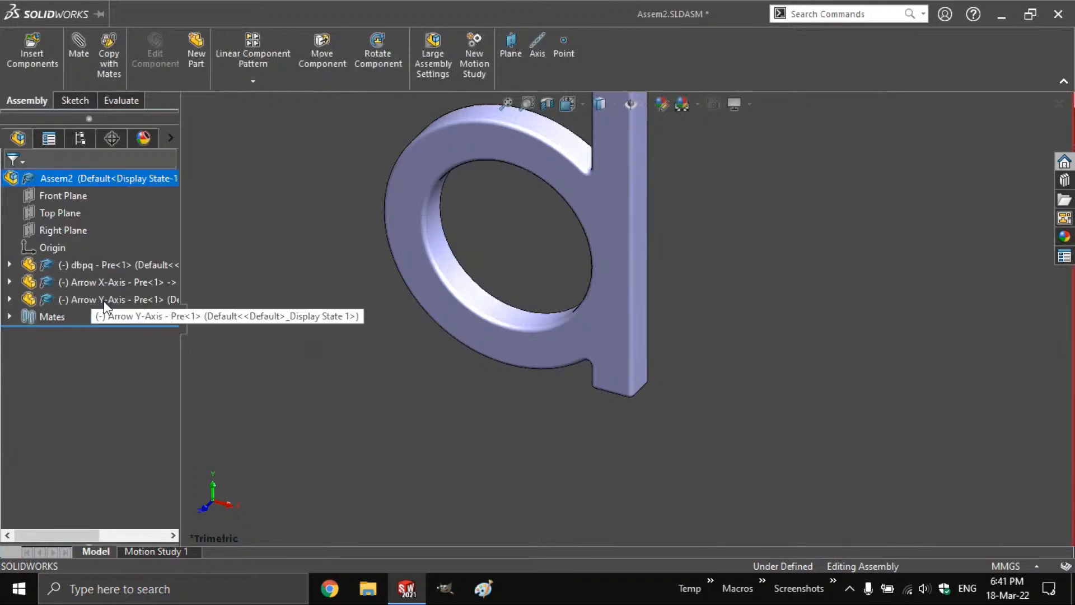
{"action": "key", "text": "f"}
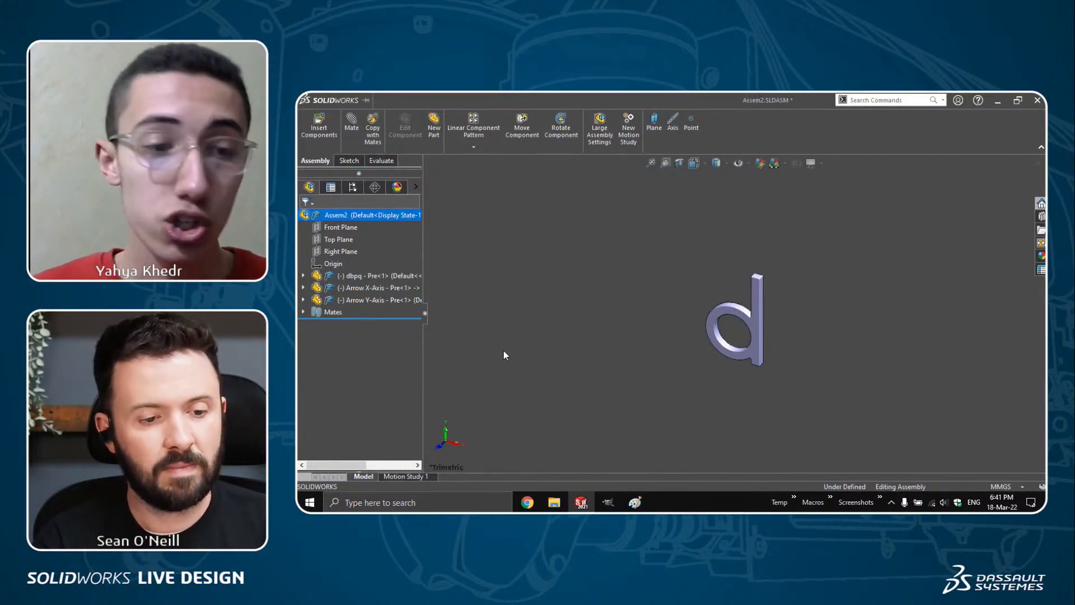
- Open the Arrow Y-Axis part on its own and show its hidden Split1[1] solid body
{"action": "left_click", "coordinate": [364, 300]}
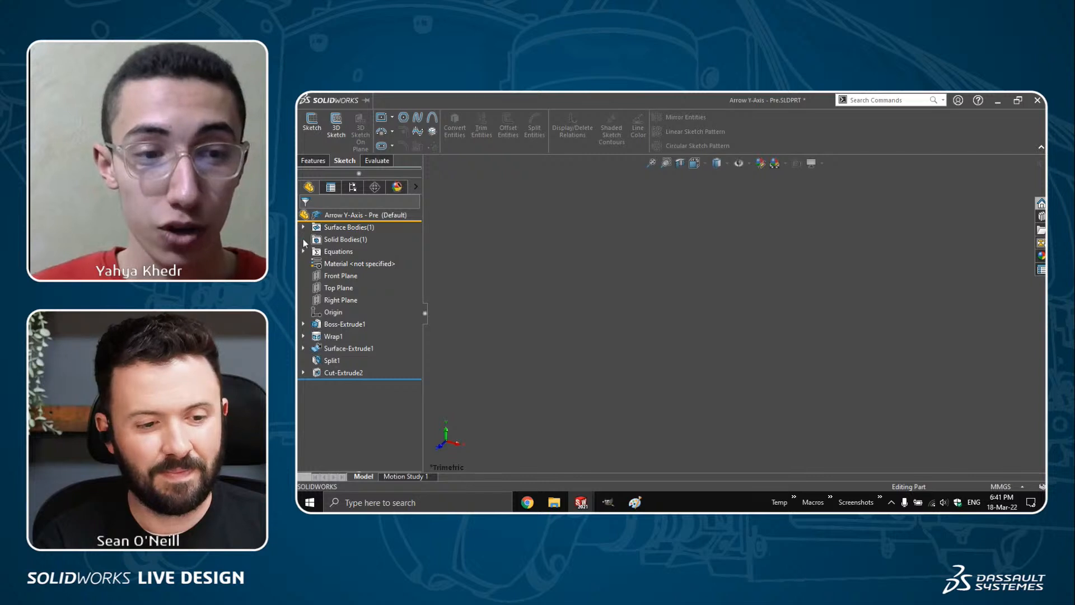
{"action": "left_click", "coordinate": [303, 239]}
{"action": "left_click", "coordinate": [348, 251]}
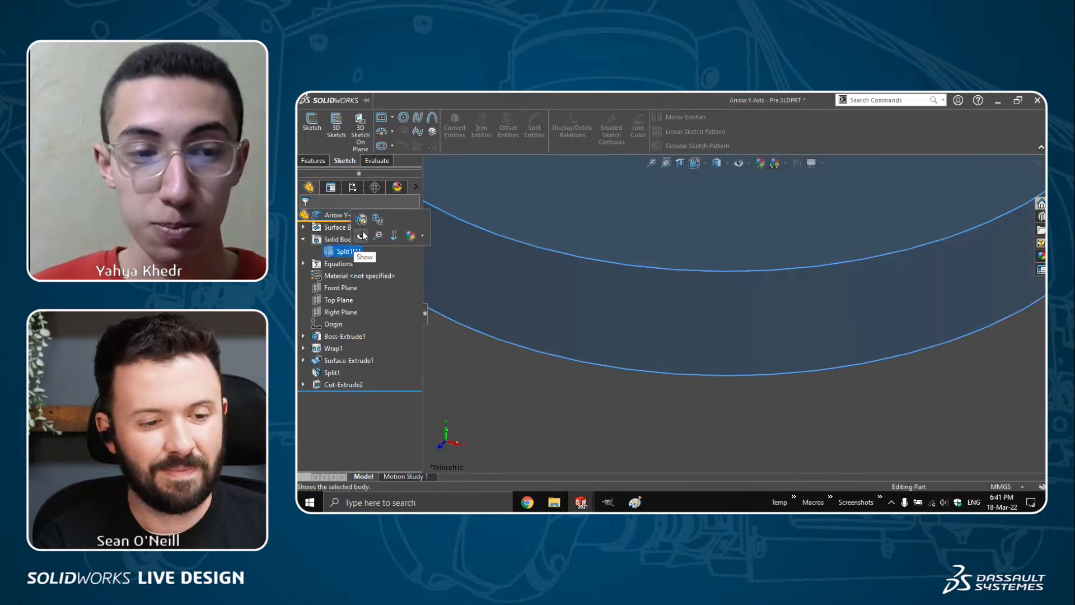
{"action": "left_click", "coordinate": [462, 378]}
{"action": "key", "text": "f"}
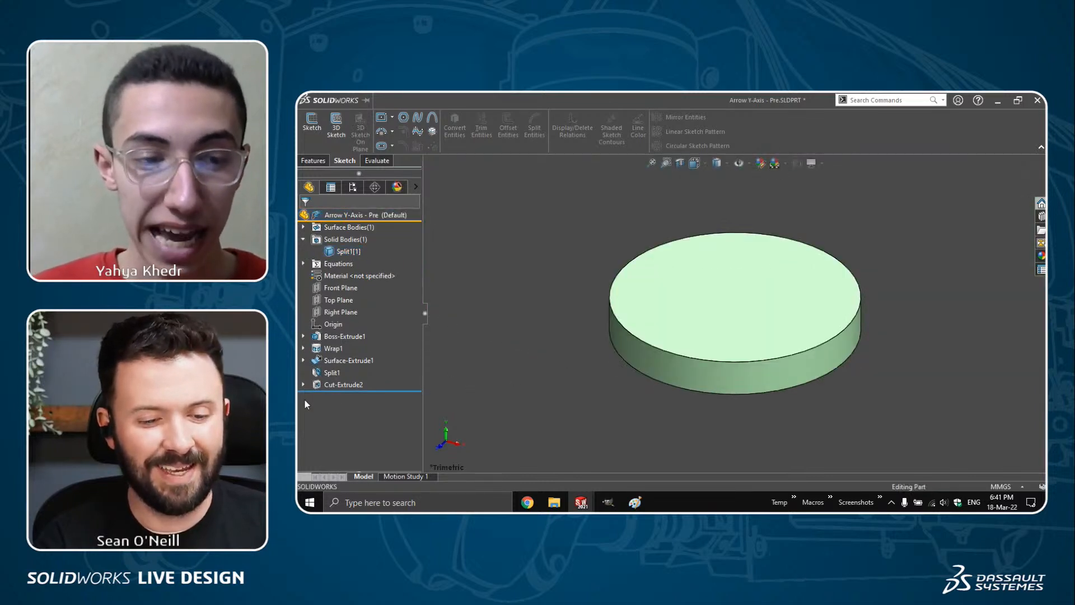
- Roll the part back above Cut-Extrude2 and forward again, hide the Split1[1] body, and return to the assembly
{"action": "left_click_drag", "start_coordinate": [372, 389], "coordinate": [372, 380]}
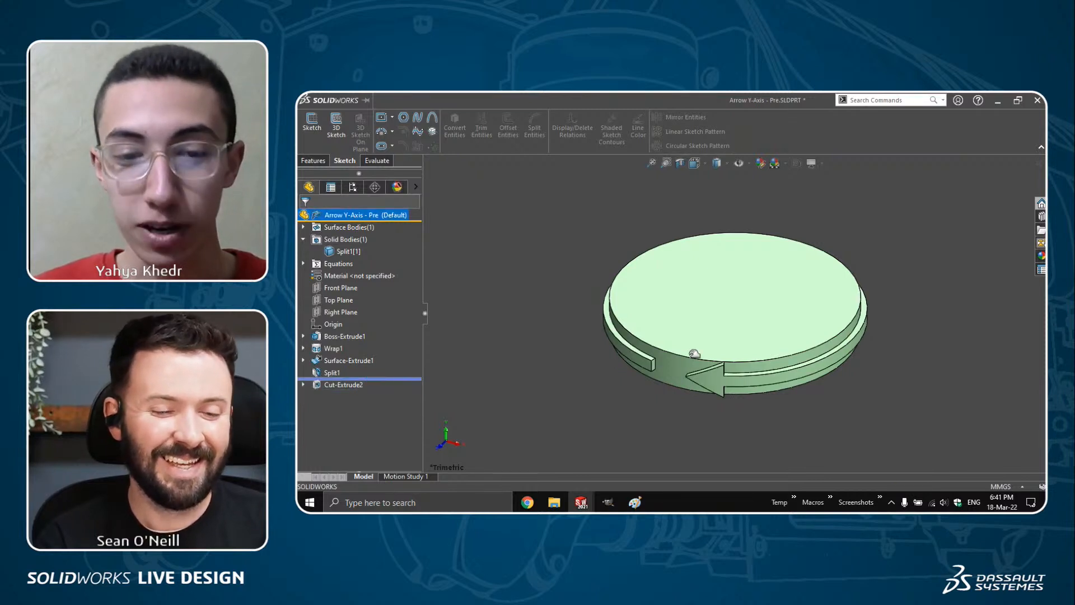
{"action": "left_click_drag", "start_coordinate": [389, 390], "coordinate": [388, 400]}
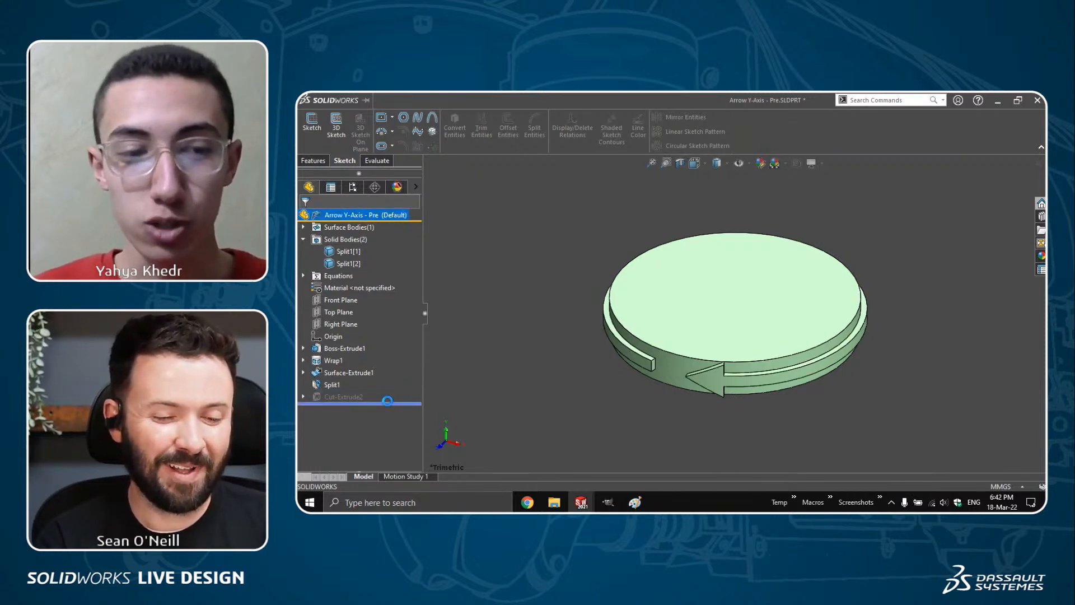
{"action": "left_click", "coordinate": [341, 254]}
{"action": "left_click", "coordinate": [345, 244]}
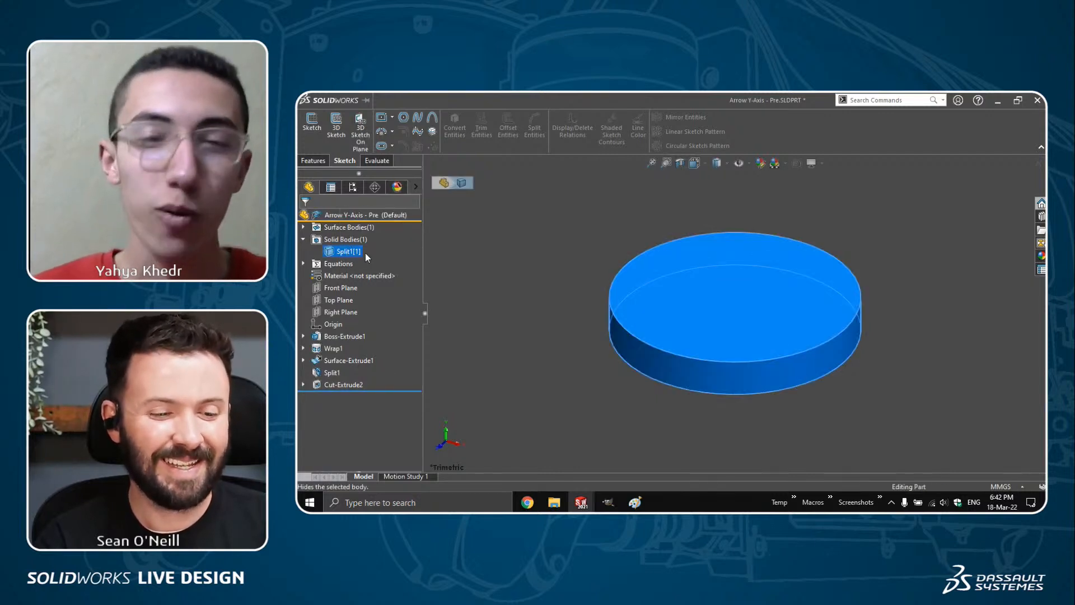
{"action": "left_click", "coordinate": [500, 271]}
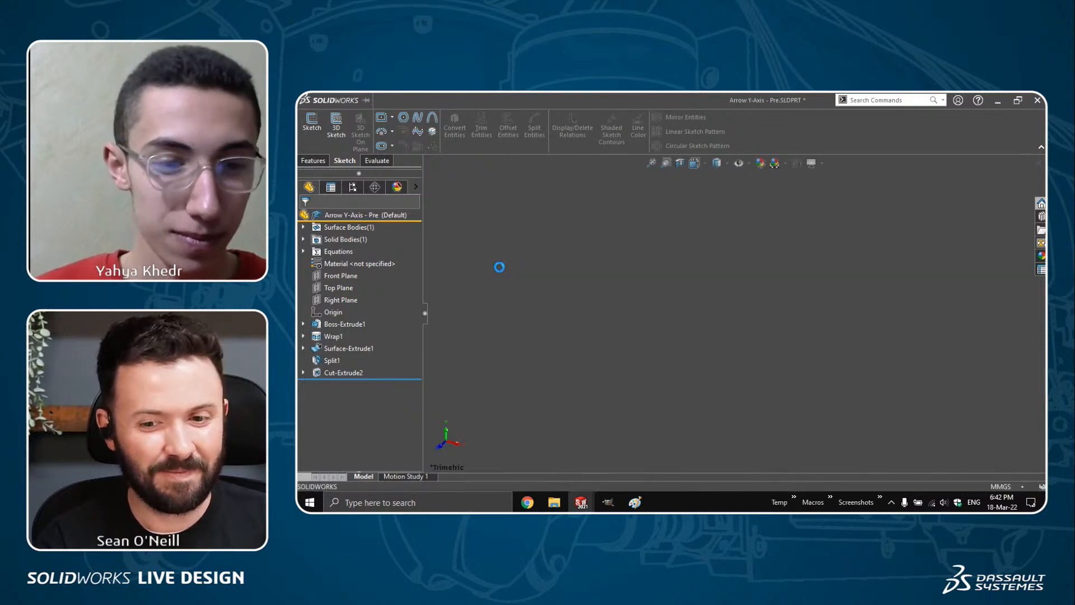
{"action": "key", "text": "Return"}
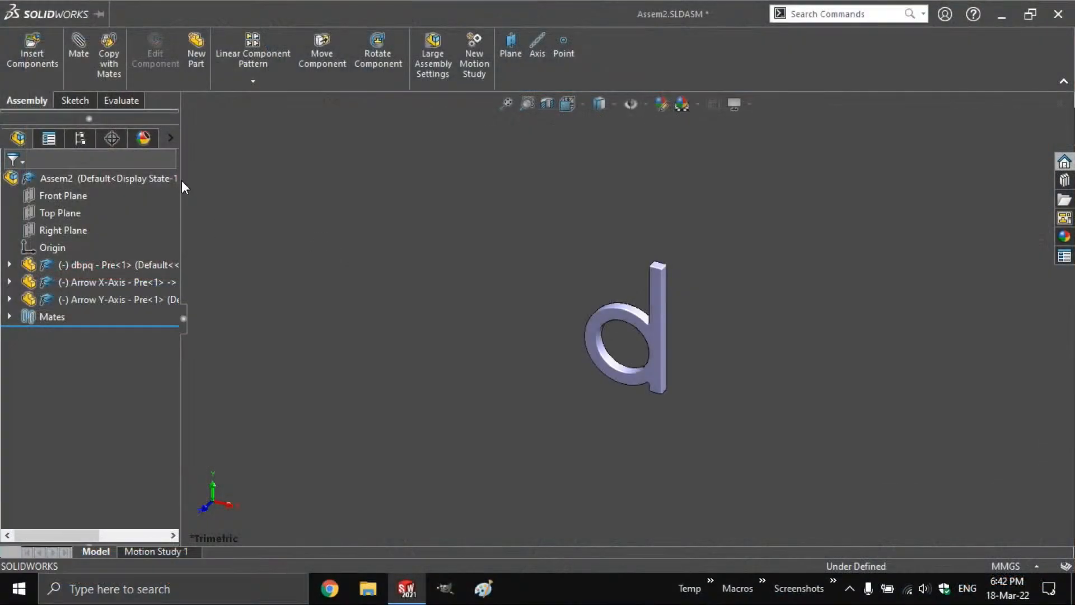
{"action": "left_click", "coordinate": [184, 318]}
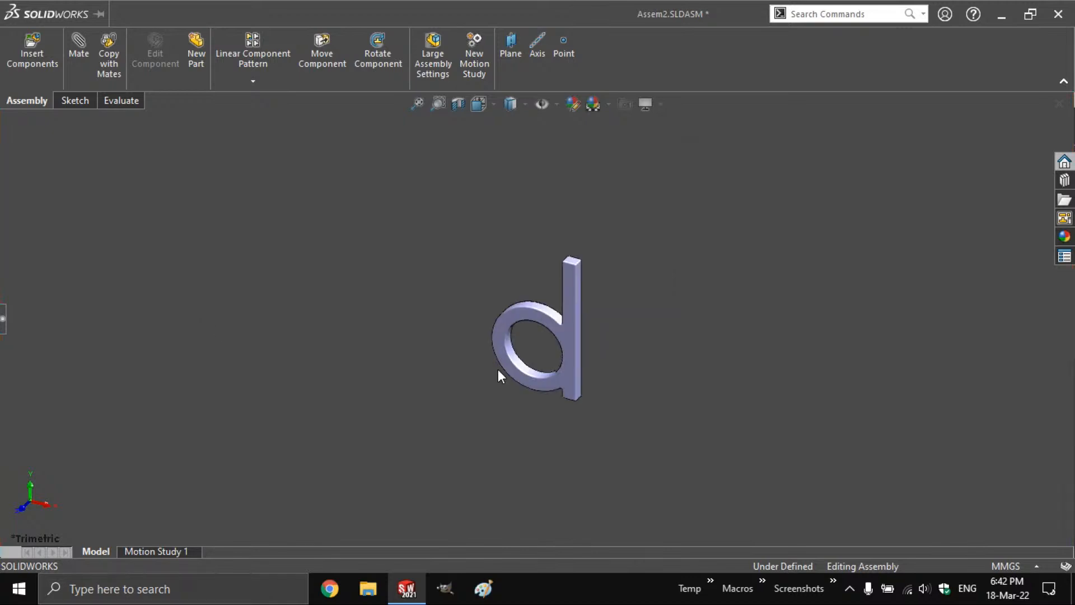
{"action": "left_click", "coordinate": [3, 322]}
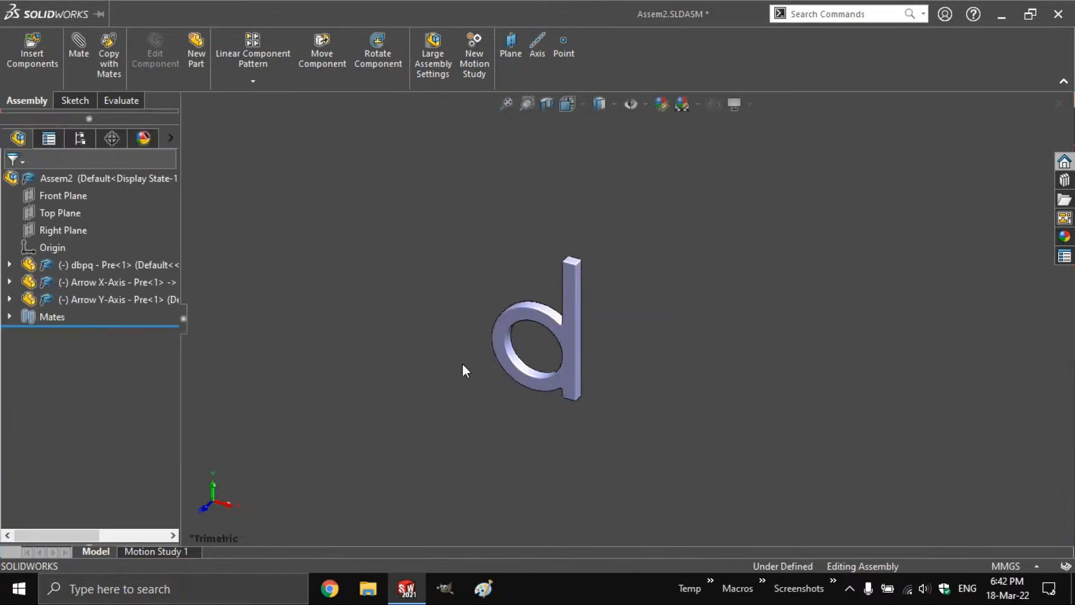
- Create a new motion study for the assembly and turn on the display of axes
{"action": "left_click", "coordinate": [472, 71]}
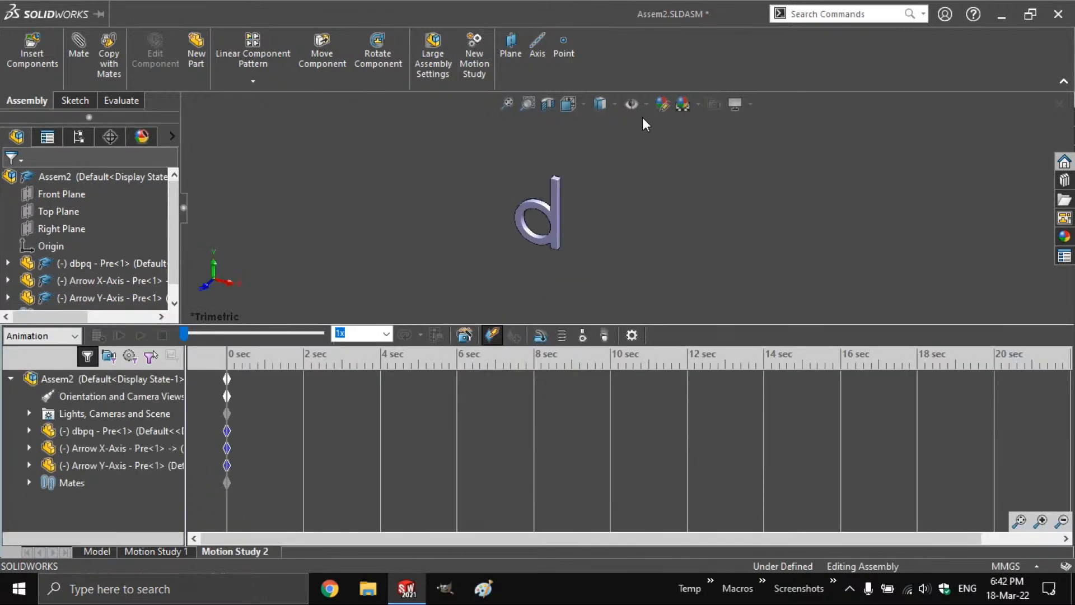
{"action": "key", "text": "s"}
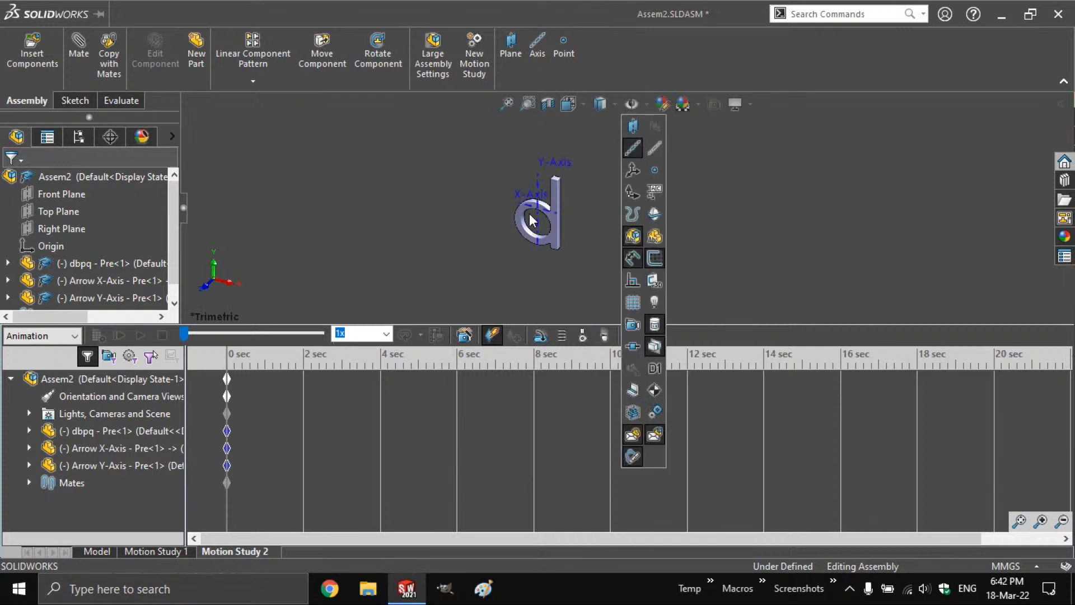
{"action": "left_click", "coordinate": [582, 256]}
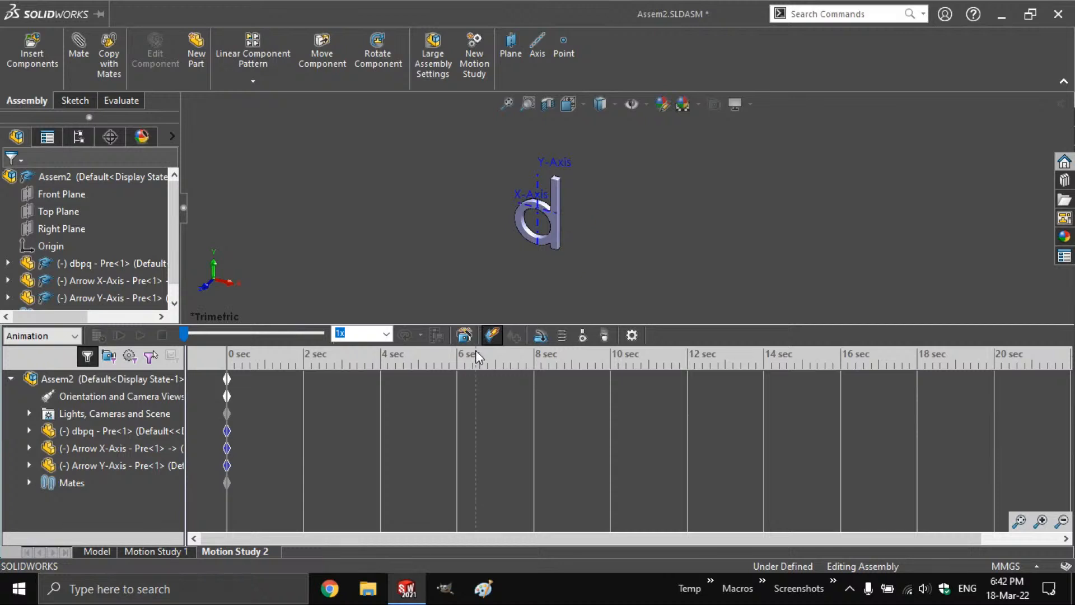
{"action": "left_click", "coordinate": [465, 336]}
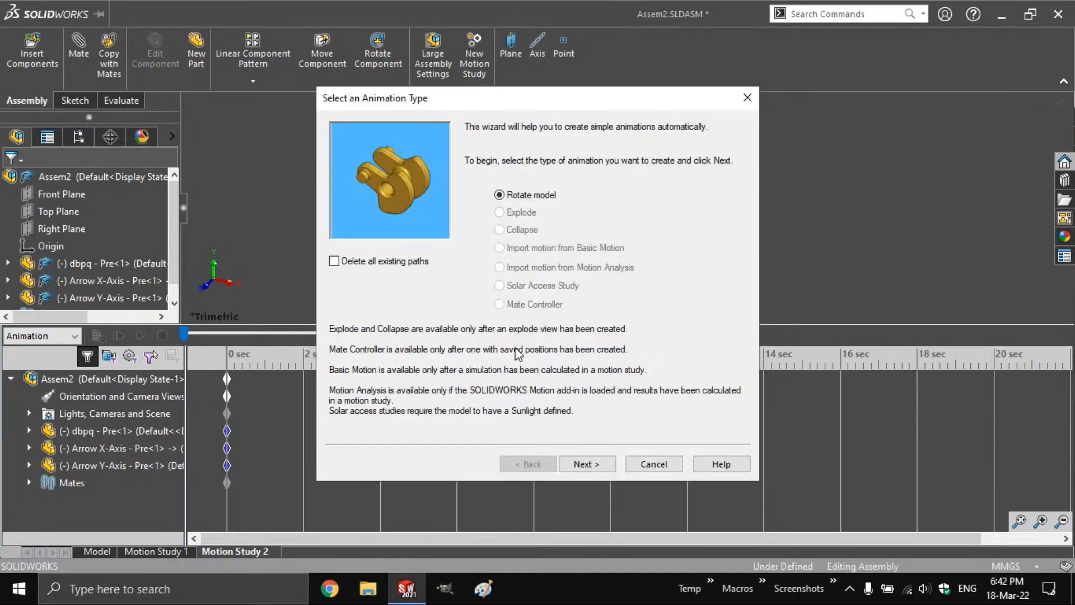
{"action": "left_click", "coordinate": [643, 465]}
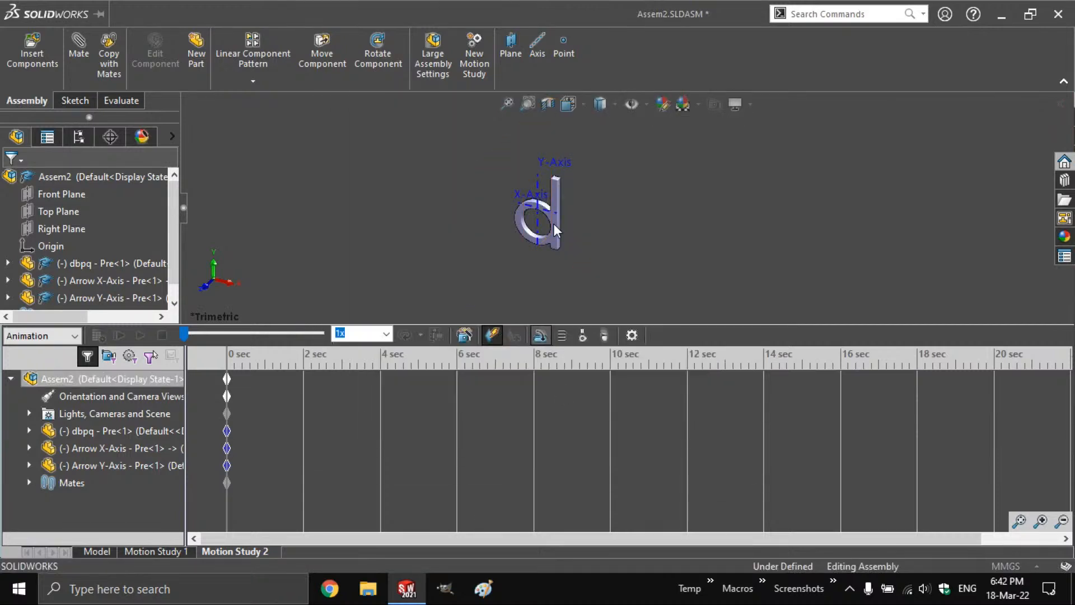
- Add a rotary motor on the dbpq part's Y-Axis with a constant speed of 30 RPM
{"action": "left_click", "coordinate": [538, 208]}
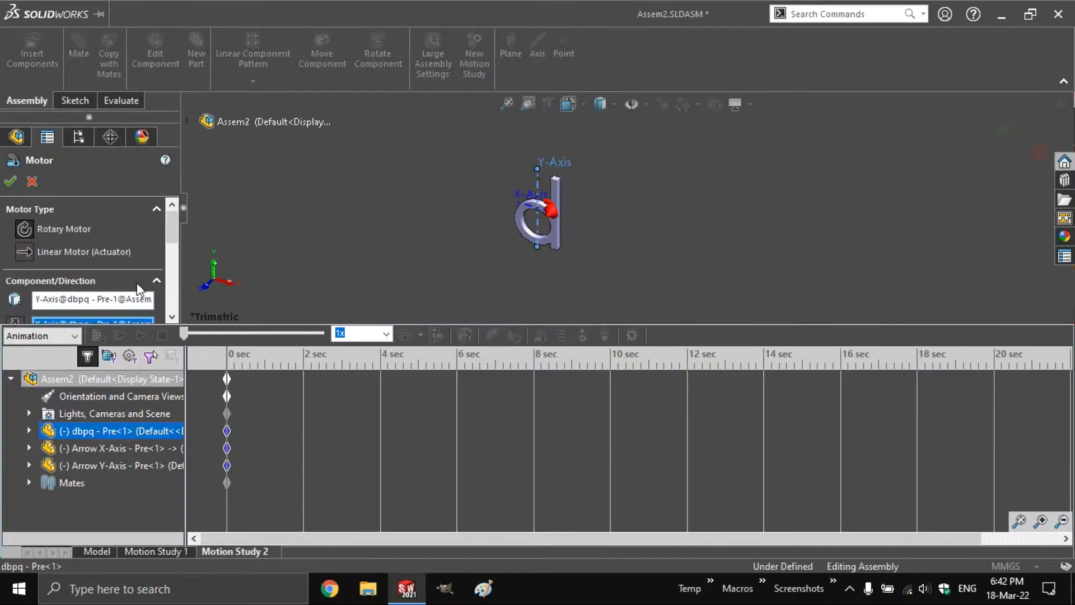
{"action": "left_click_drag", "start_coordinate": [176, 230], "coordinate": [176, 270]}
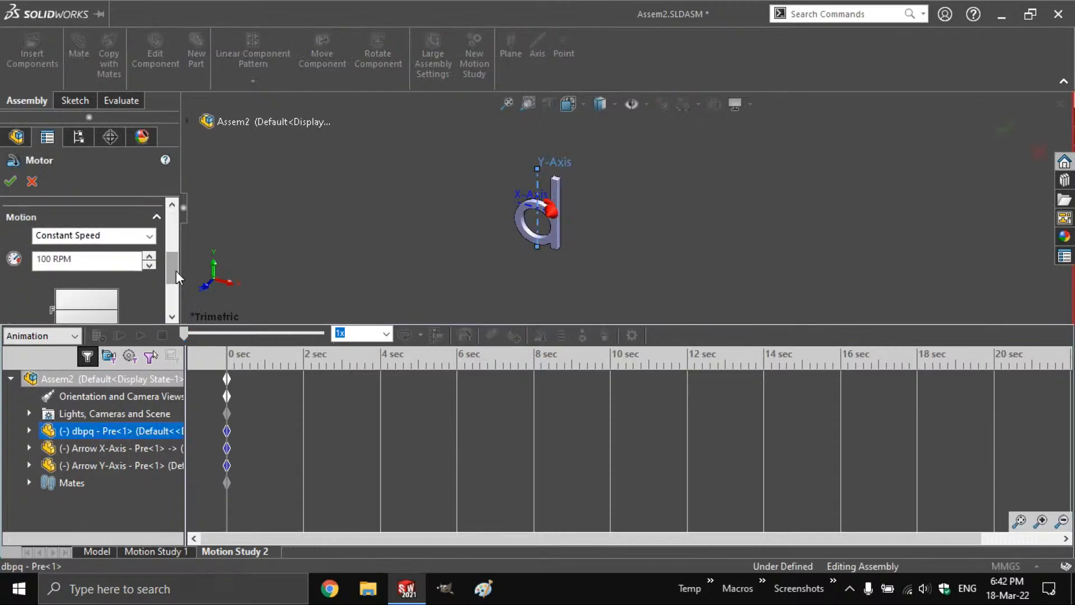
{"action": "left_click_drag", "start_coordinate": [75, 259], "coordinate": [8, 265]}
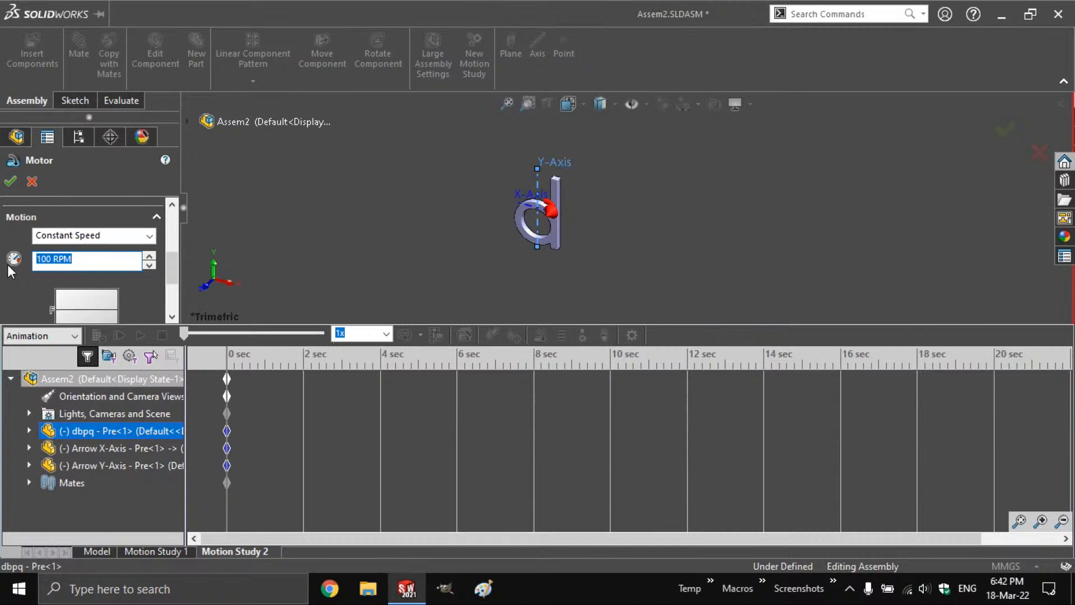
{"action": "type", "text": "30"}
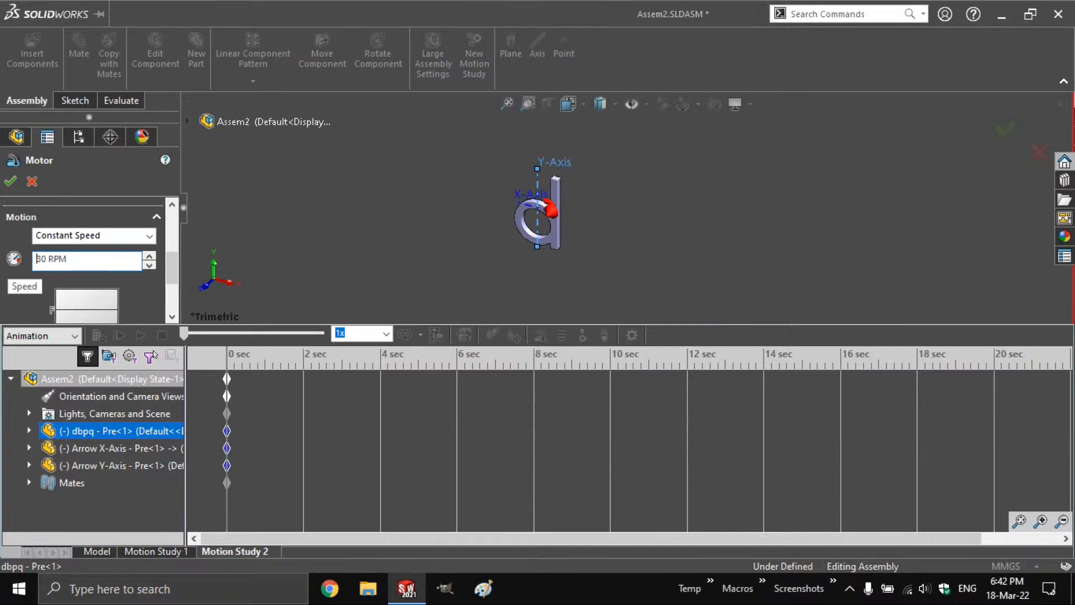
{"action": "left_click", "coordinate": [10, 181]}
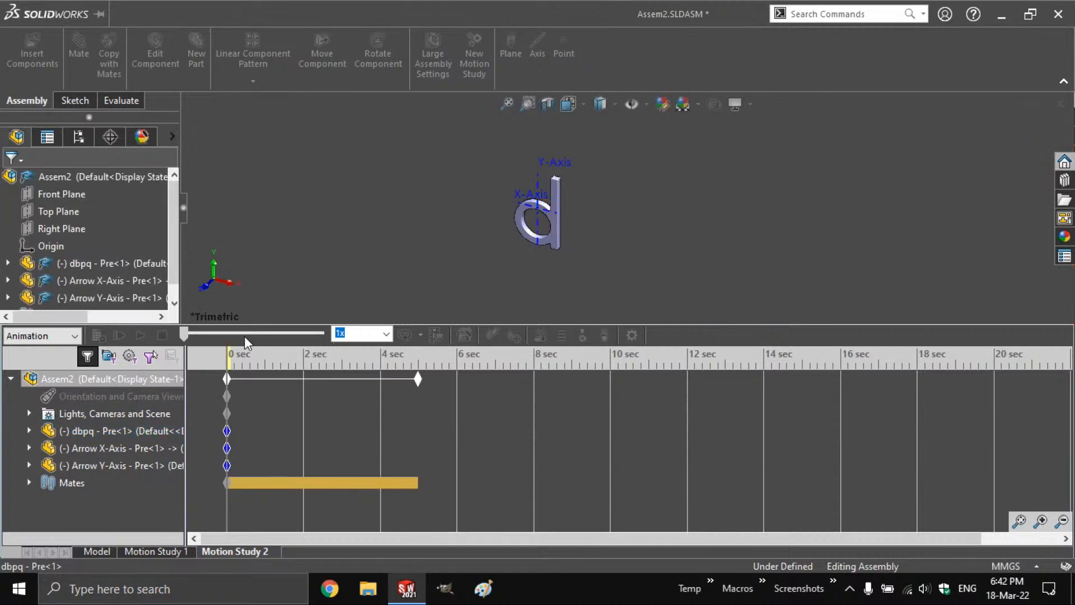
- Shorten the motion study's duration to 2 seconds, then calculate it and stop the playback
{"action": "left_click_drag", "start_coordinate": [418, 378], "coordinate": [300, 379]}
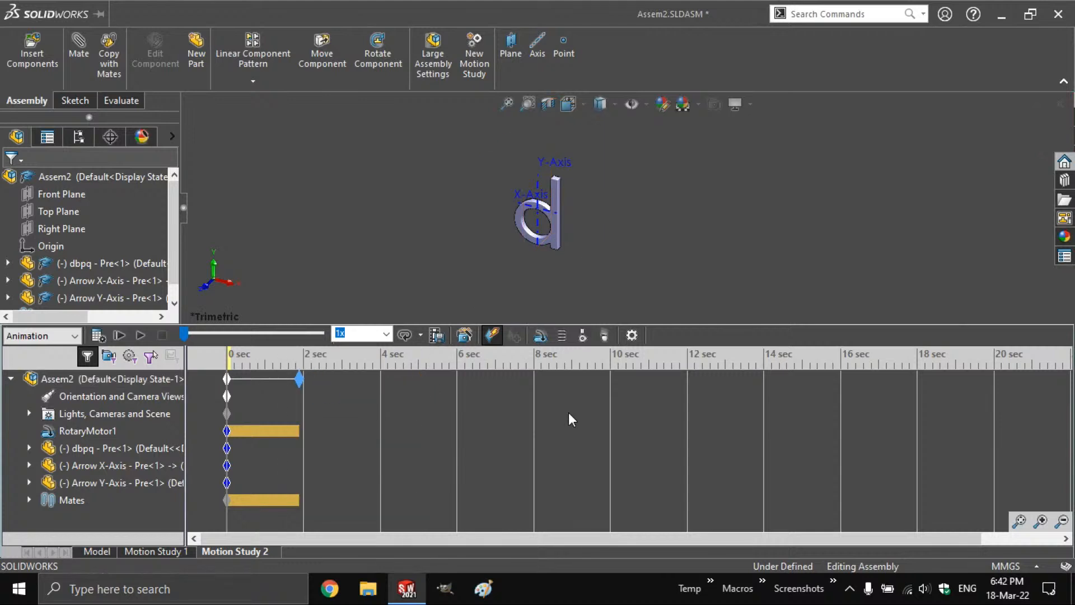
{"action": "left_click", "coordinate": [1042, 523]}
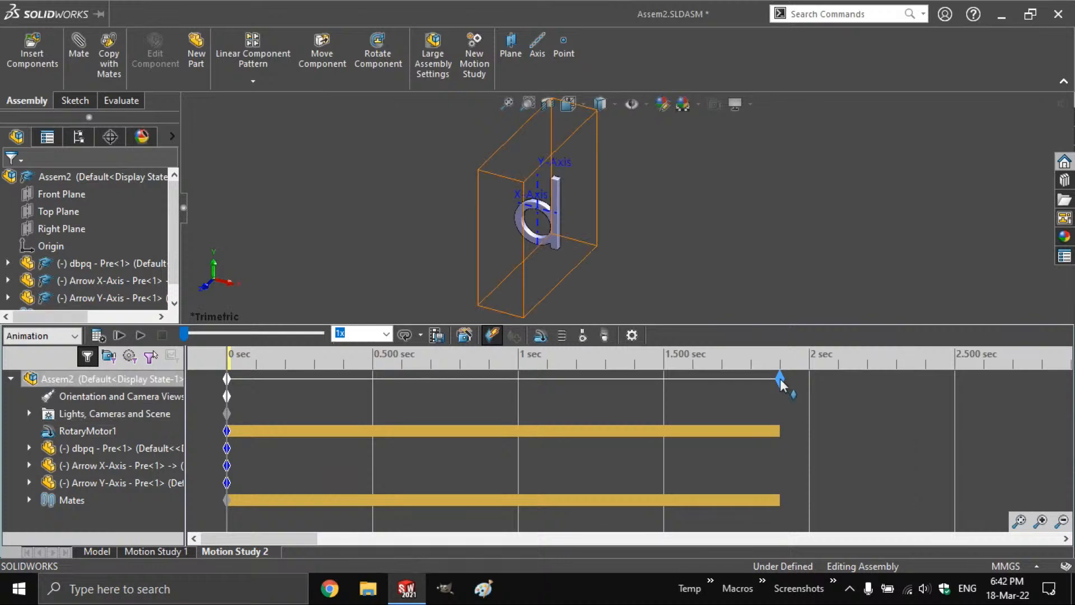
{"action": "left_click_drag", "start_coordinate": [780, 380], "coordinate": [808, 385]}
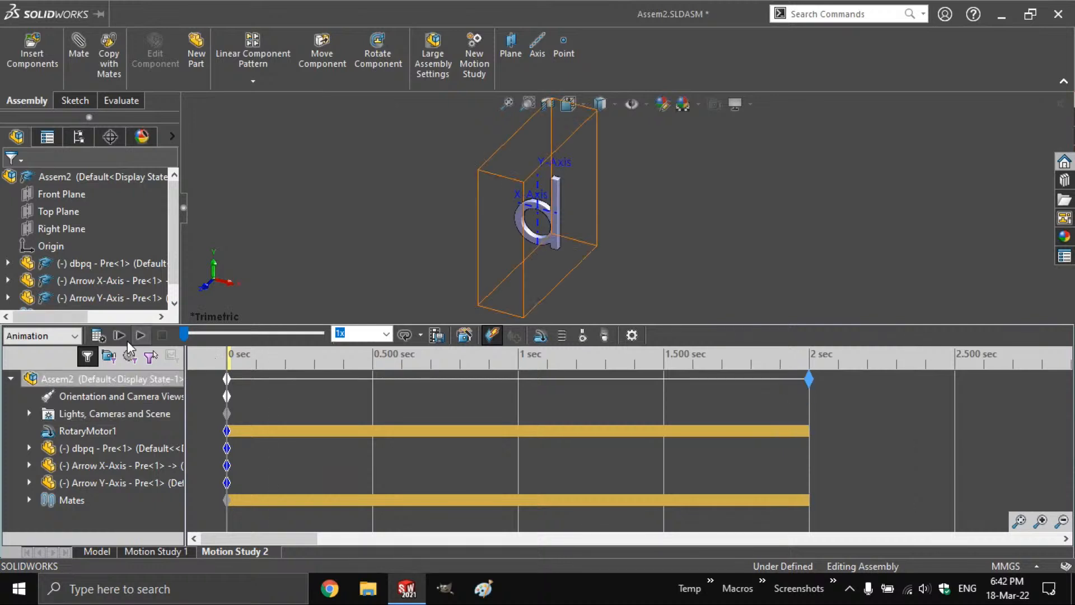
{"action": "left_click", "coordinate": [99, 334]}
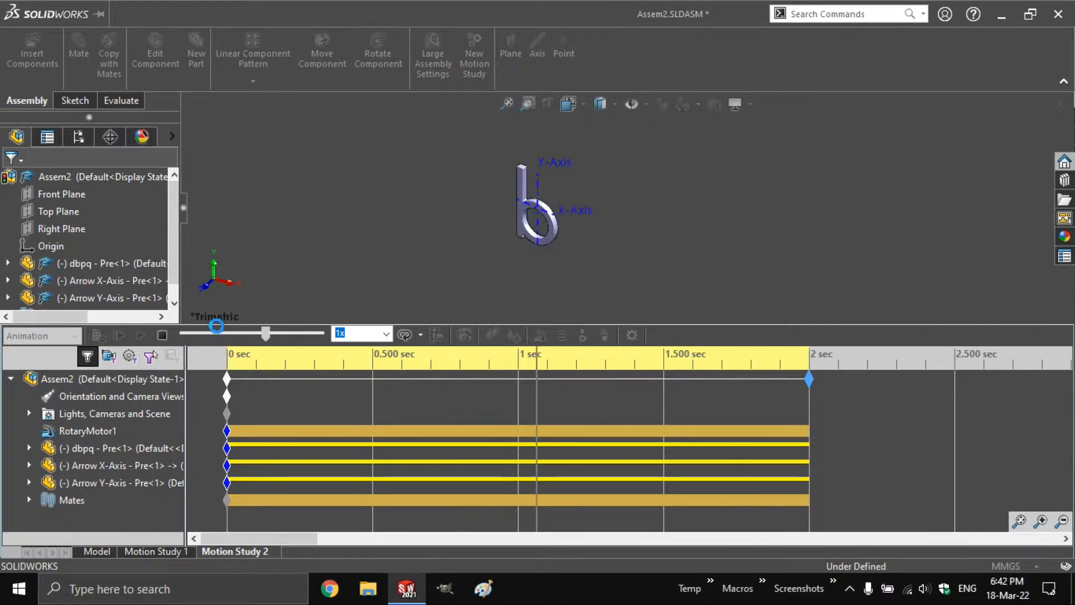
{"action": "left_click", "coordinate": [161, 336]}
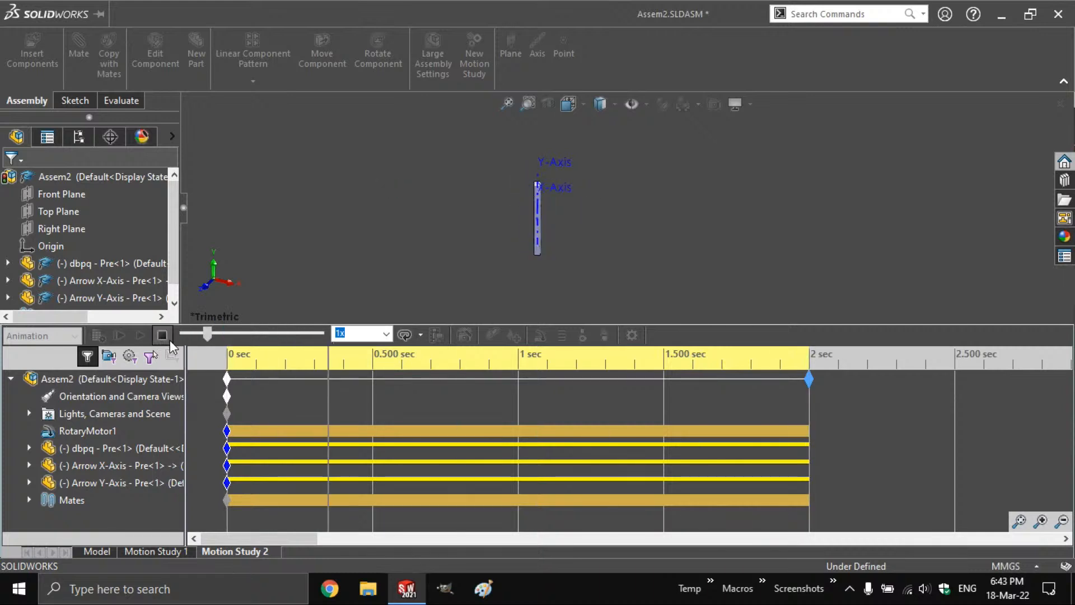
- Switch the motion study's playback mode to play once and return the time bar to 0 seconds
{"action": "left_click", "coordinate": [420, 336]}
{"action": "left_click", "coordinate": [427, 357]}
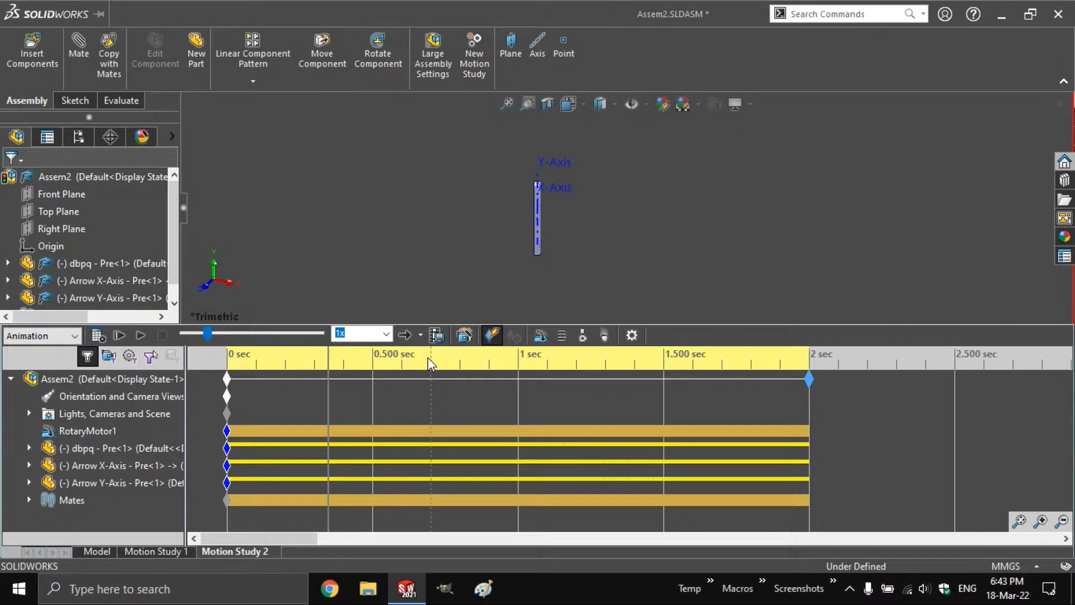
{"action": "left_click", "coordinate": [229, 368]}
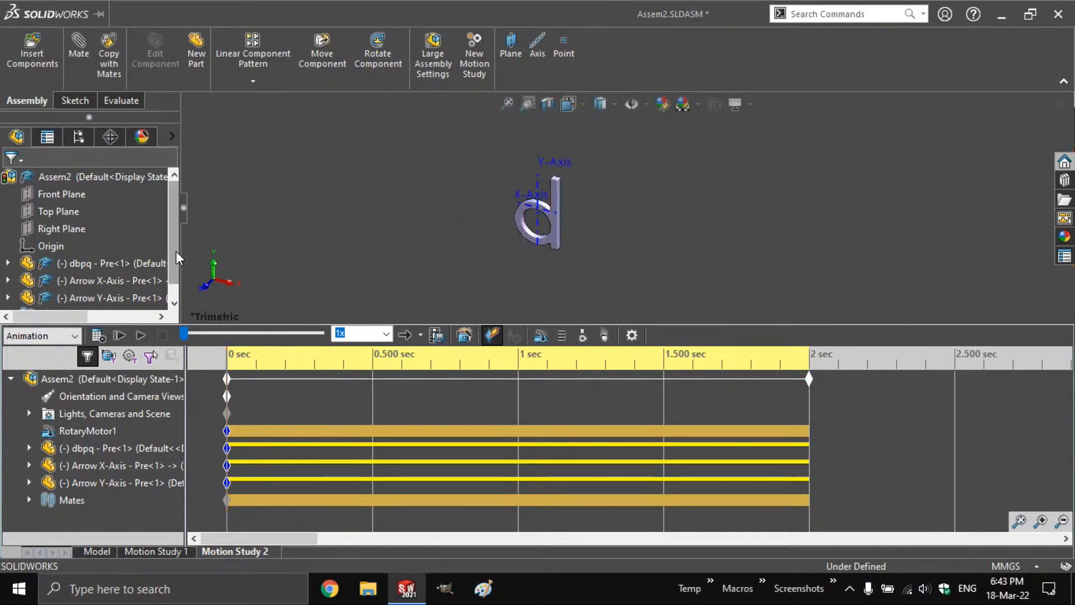
- Widen the feature tree to show more of the dbpq and arrow component names
{"action": "left_click_drag", "start_coordinate": [186, 211], "coordinate": [210, 214]}
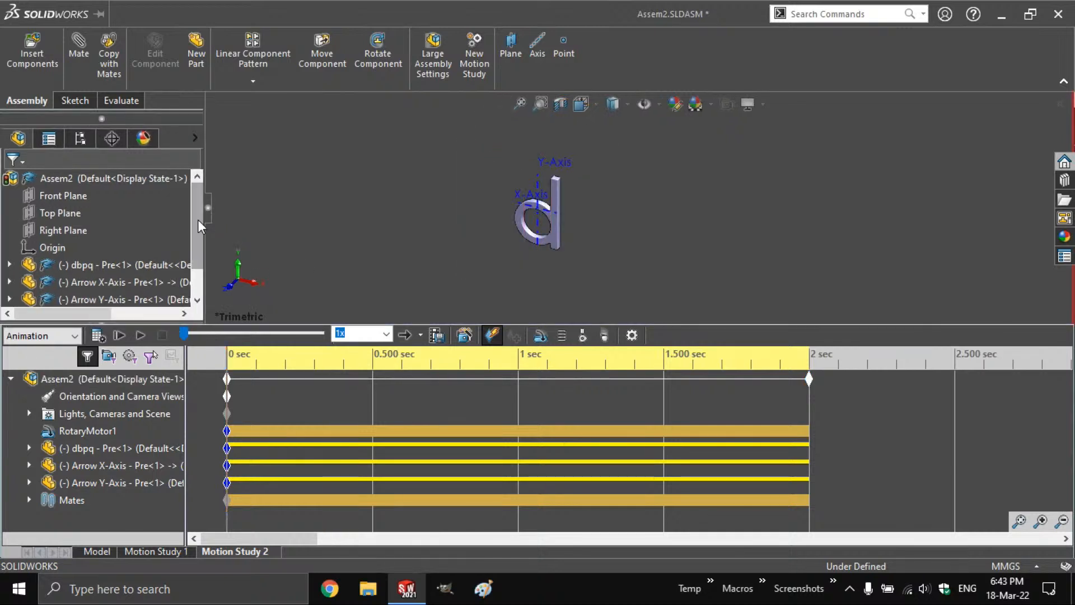
{"action": "scroll", "coordinate": [198, 220], "scroll_direction": "down", "scroll_amount": 2}
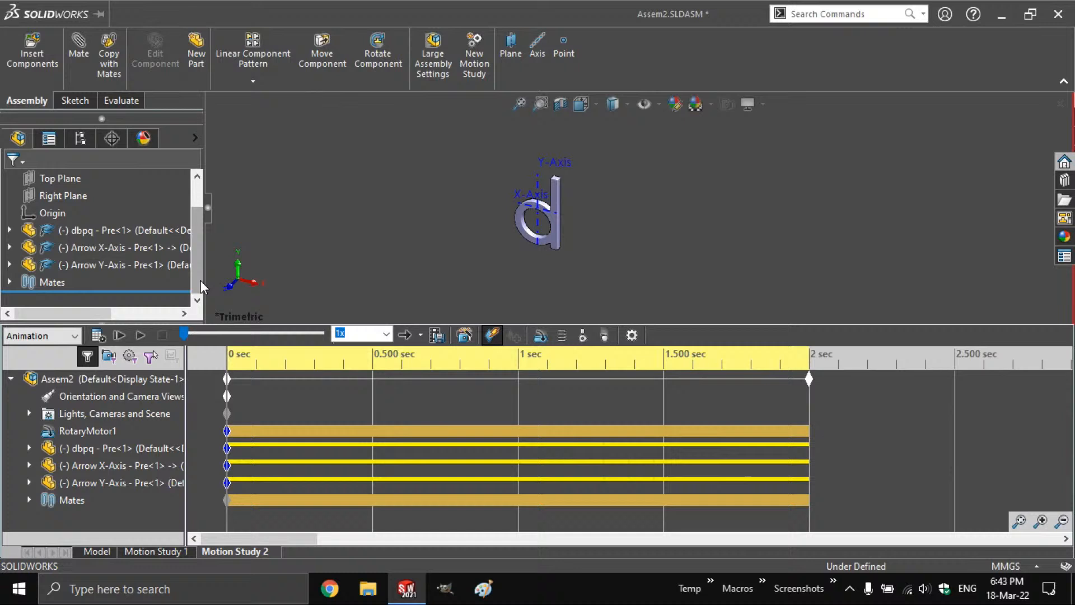
{"action": "left_click", "coordinate": [159, 266]}
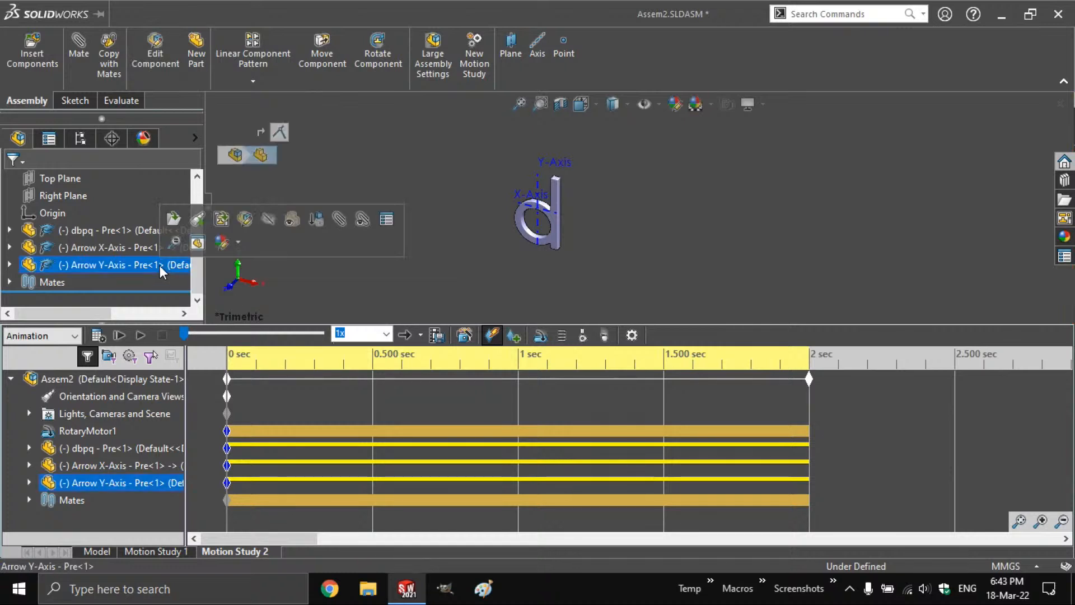
{"action": "left_click", "coordinate": [269, 269]}
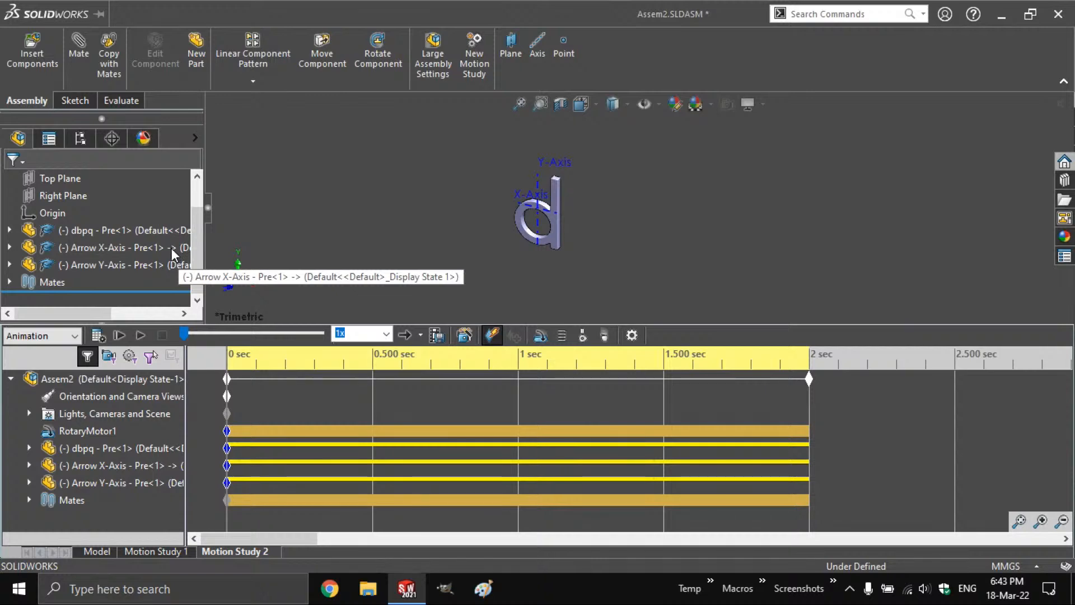
{"action": "key", "text": "ctrl"}
{"action": "key", "text": "ctrl"}
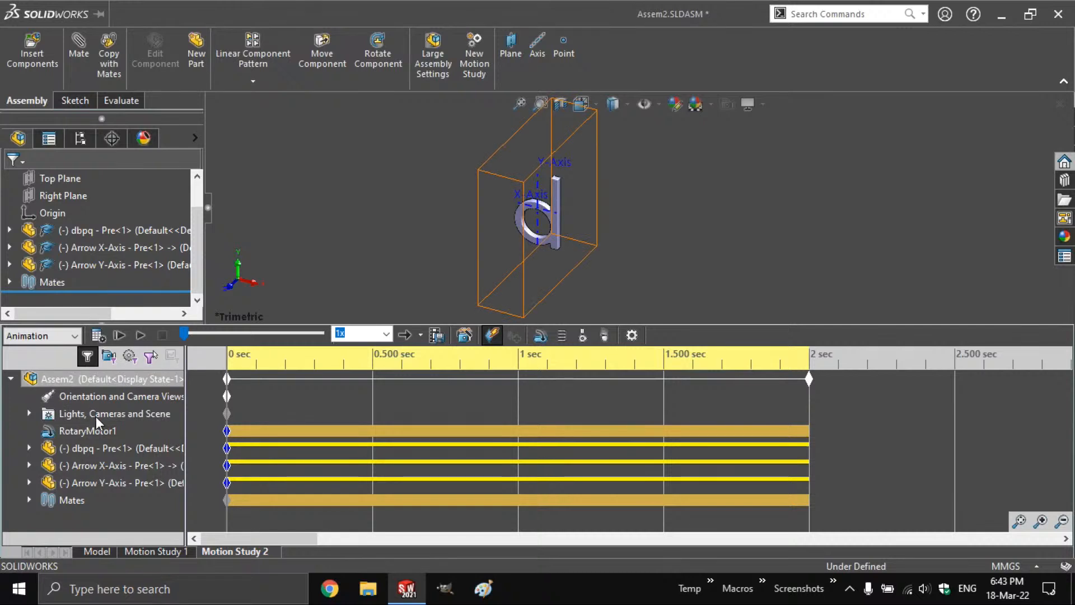
- Edit the rotary motor to use the dbpq part's X-Axis as both its location and direction instead of the Y-Axis
{"action": "right_click", "coordinate": [84, 429]}
{"action": "left_click", "coordinate": [115, 253]}
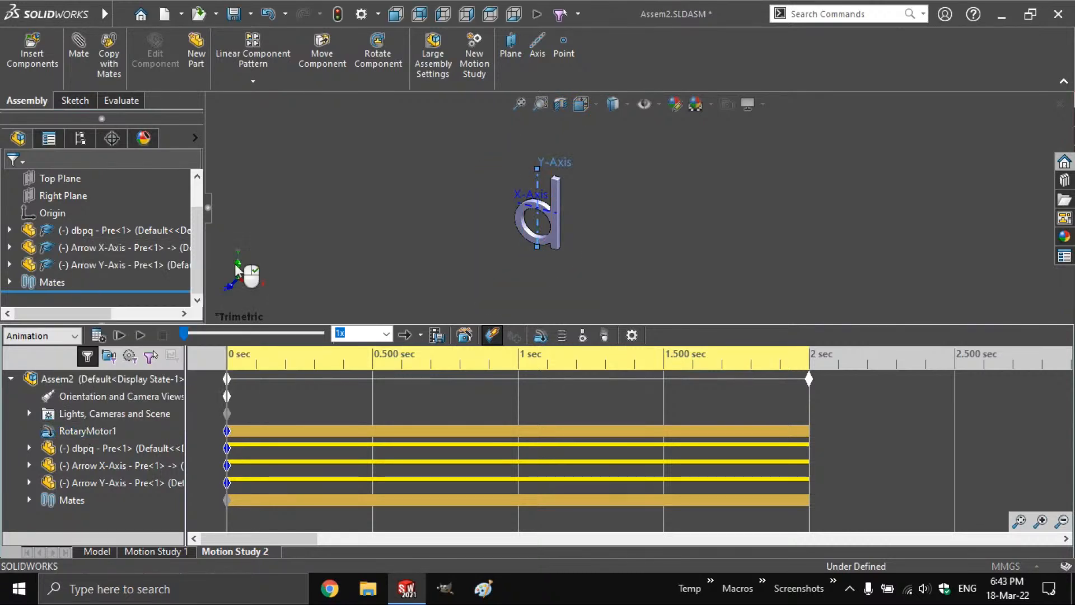
{"action": "key", "text": "Delete"}
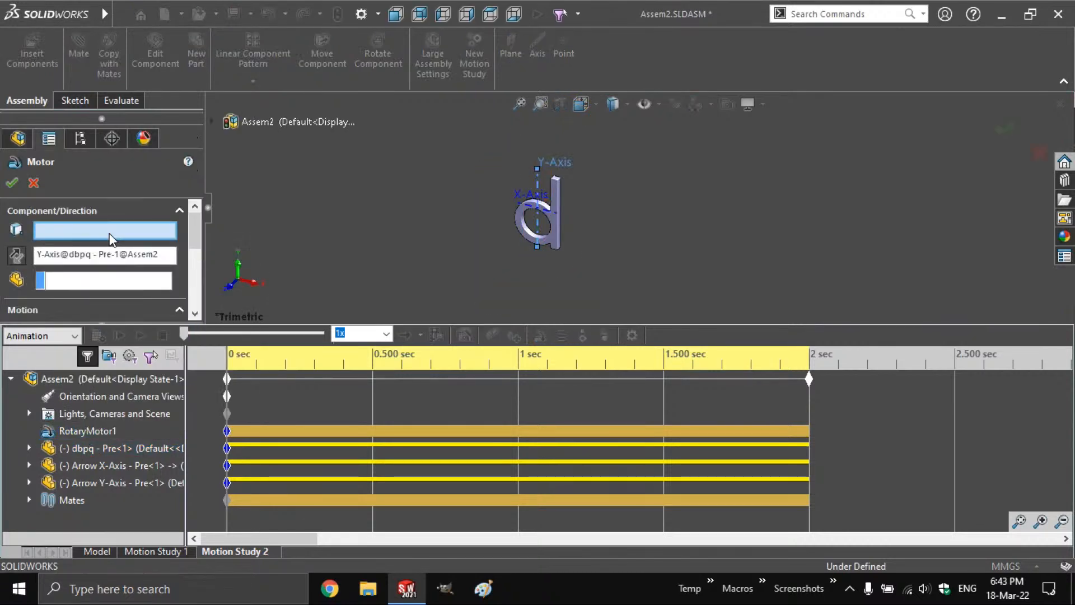
{"action": "left_click", "coordinate": [112, 255]}
{"action": "key", "text": "Delete"}
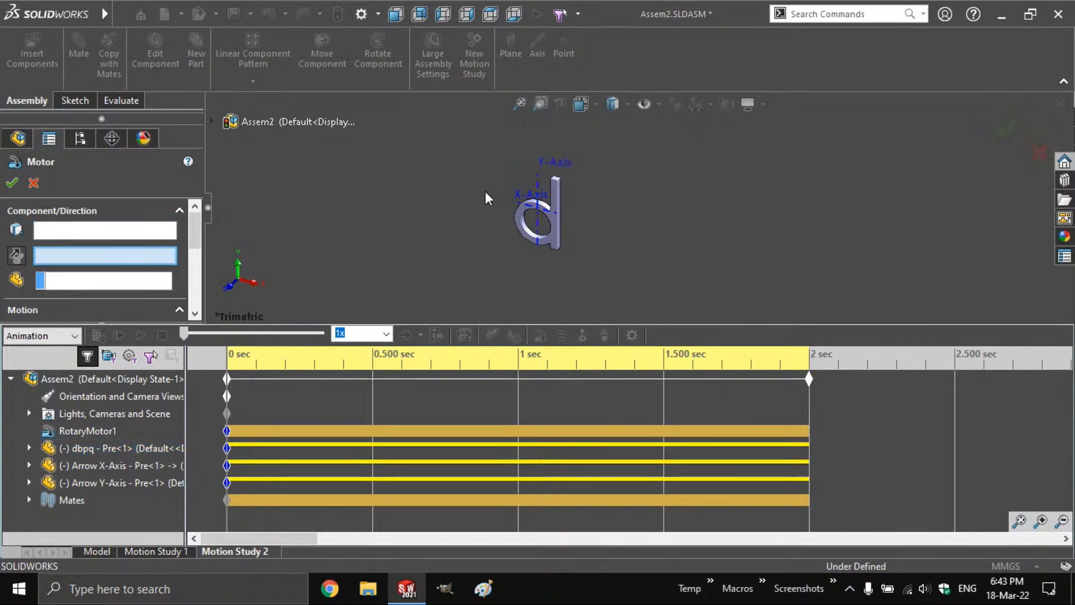
{"action": "left_click", "coordinate": [516, 194]}
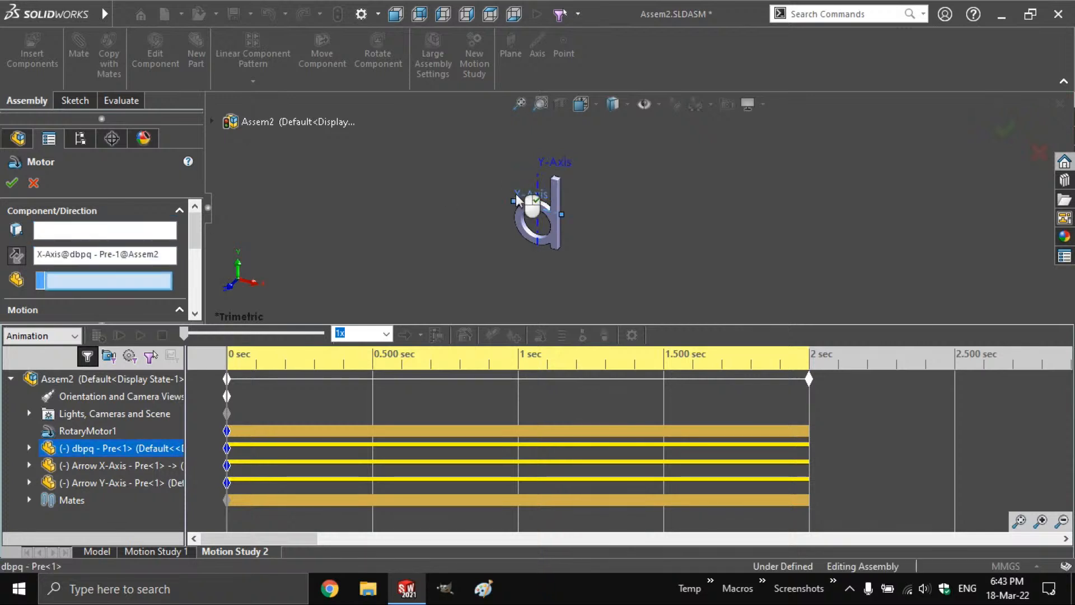
{"action": "left_click", "coordinate": [109, 230]}
{"action": "left_click", "coordinate": [518, 201]}
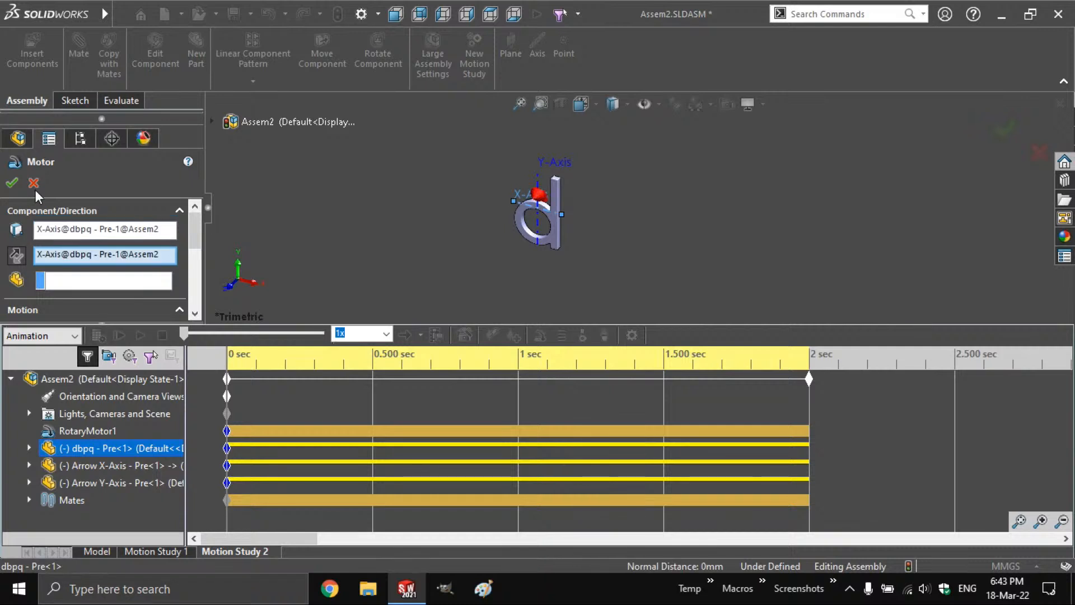
{"action": "left_click", "coordinate": [13, 184]}
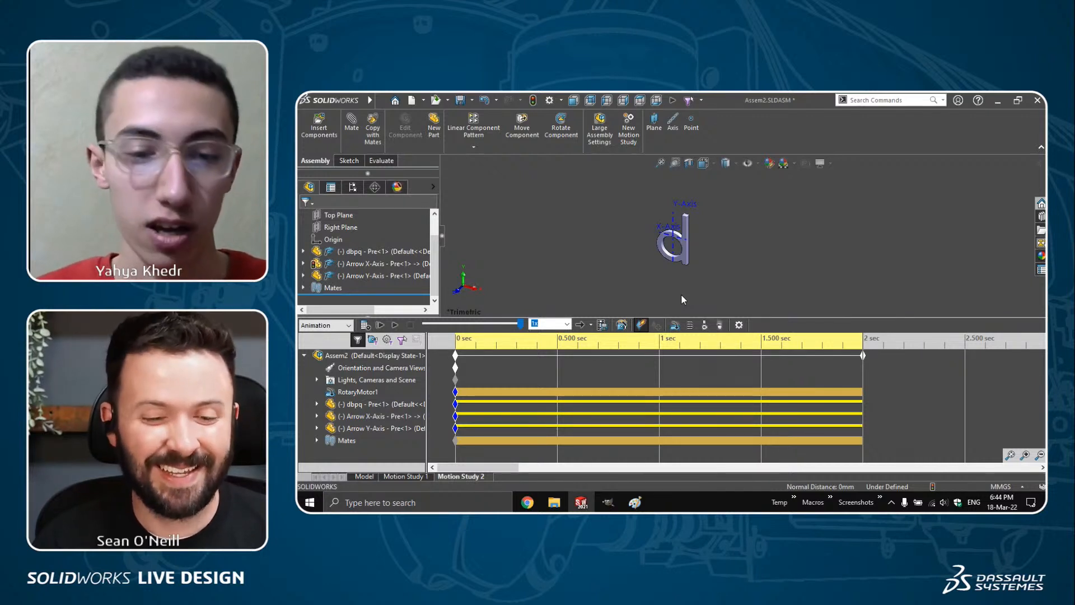
- Set the motion study's playback speed to 0.5x and play the animation
{"action": "left_click", "coordinate": [380, 325]}
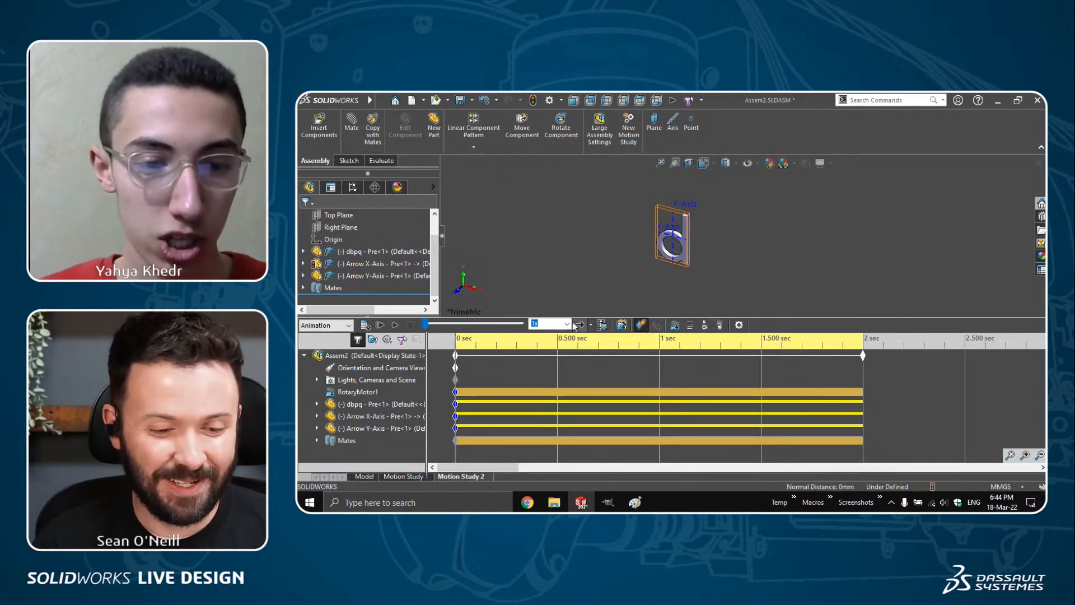
{"action": "left_click", "coordinate": [567, 324]}
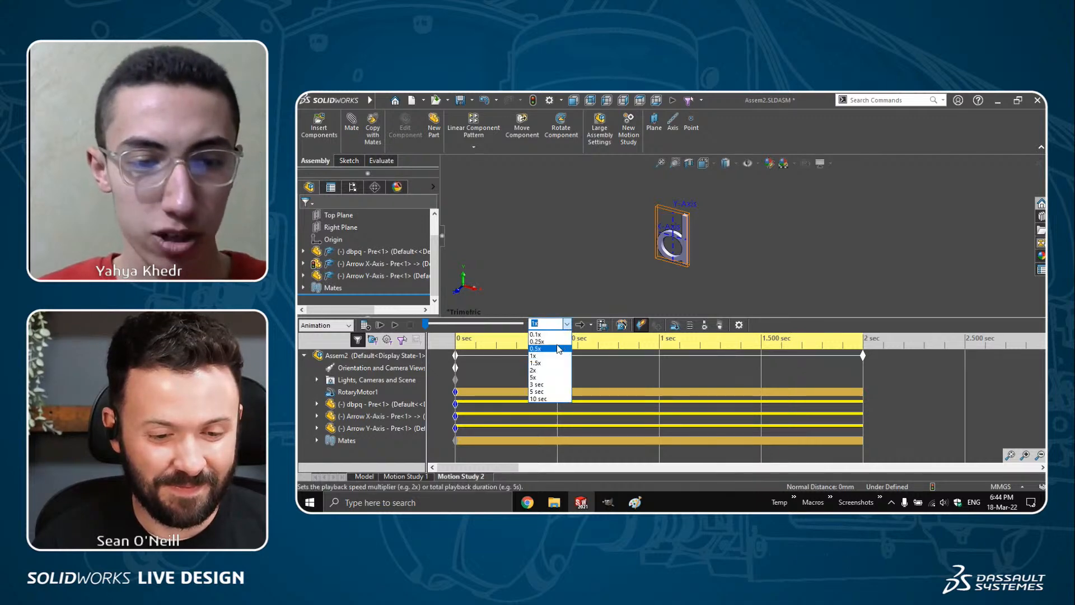
{"action": "left_click", "coordinate": [564, 349]}
{"action": "left_click", "coordinate": [394, 325]}
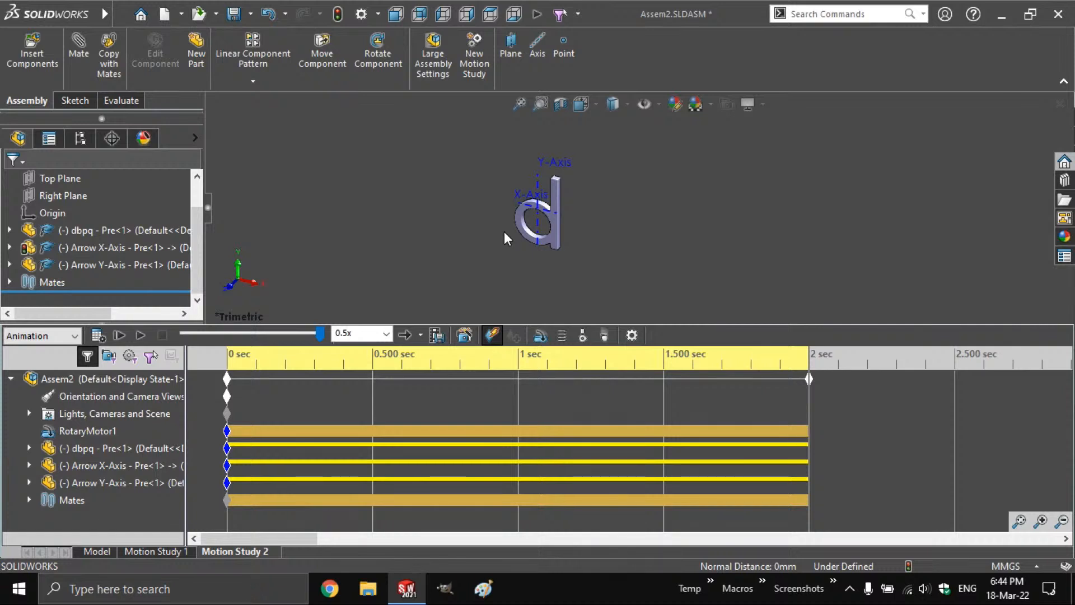
- Turn off the rotary motor at the 1-second mark of the motion study
{"action": "left_click", "coordinate": [212, 358]}
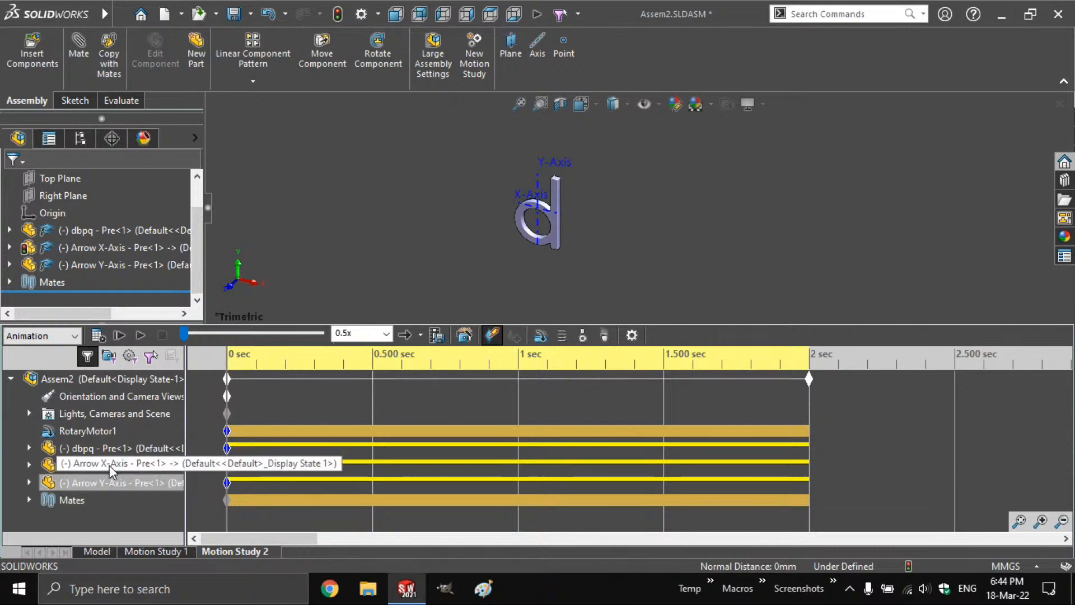
{"action": "left_click", "coordinate": [514, 378]}
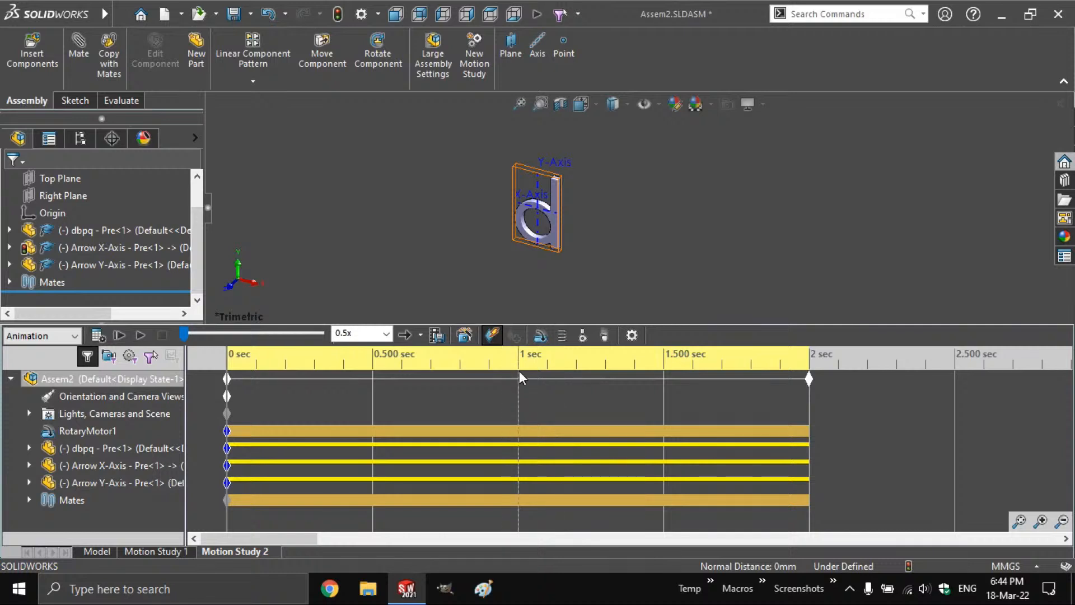
{"action": "left_click", "coordinate": [519, 371]}
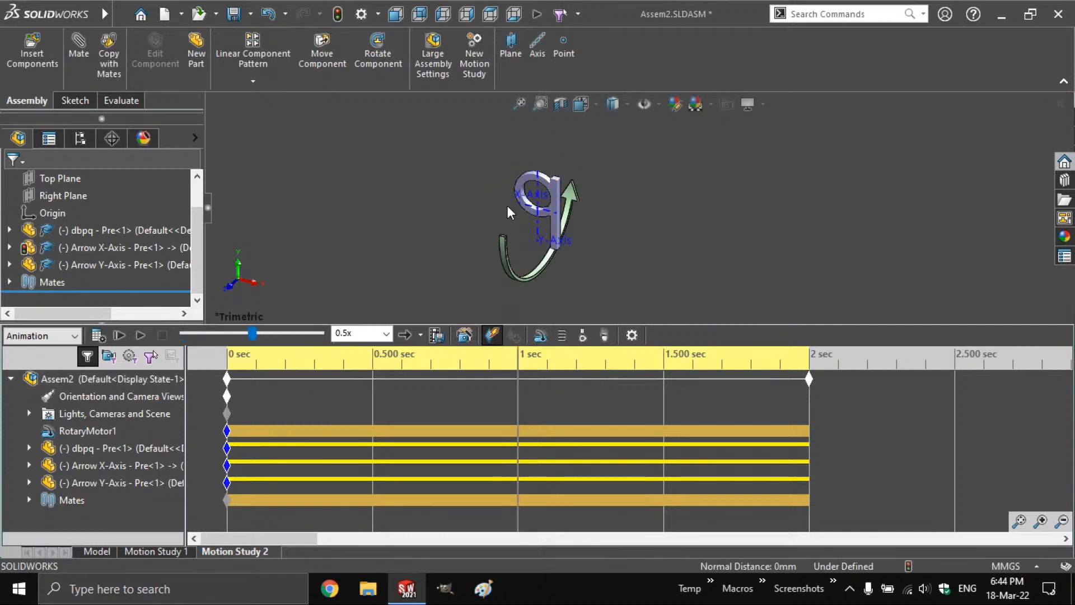
{"action": "right_click", "coordinate": [518, 429]}
{"action": "left_click", "coordinate": [540, 455]}
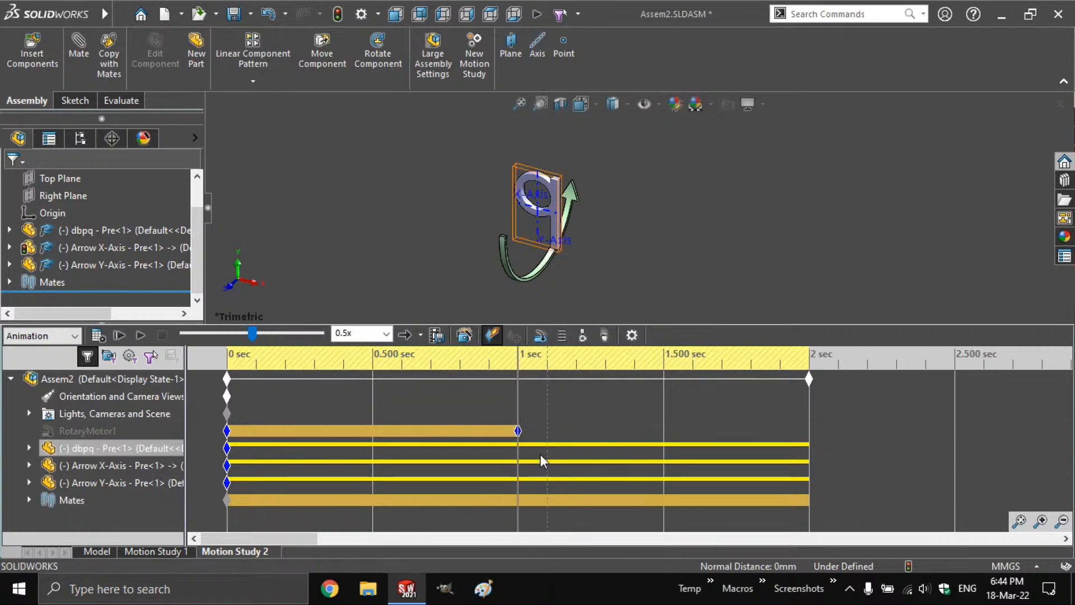
- Turn the rotary motor back on at the 1.5-second mark of the motion study
{"action": "left_click", "coordinate": [663, 368]}
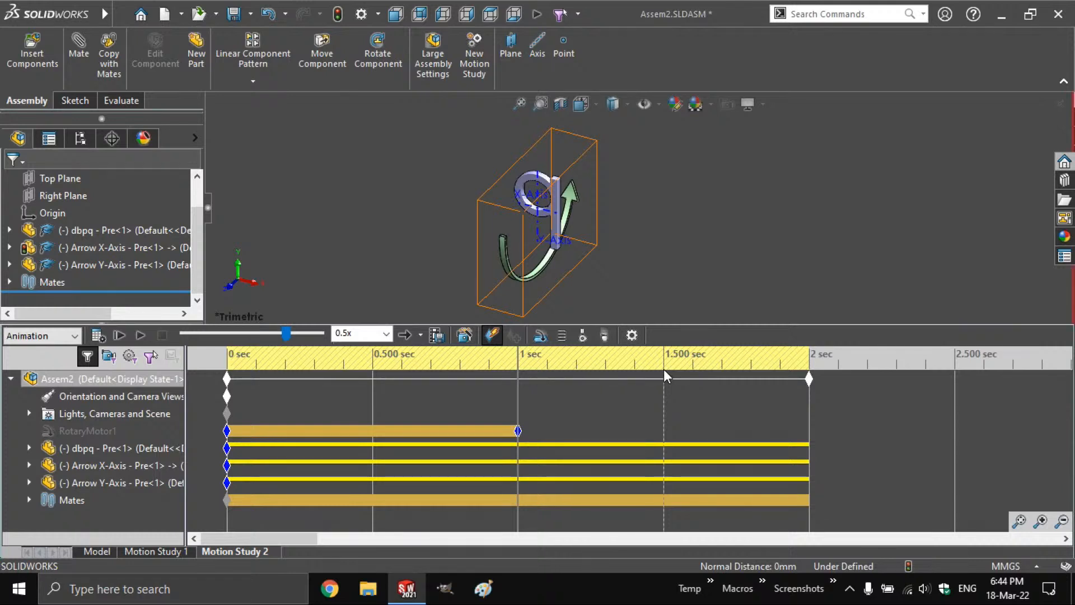
{"action": "right_click", "coordinate": [663, 370]}
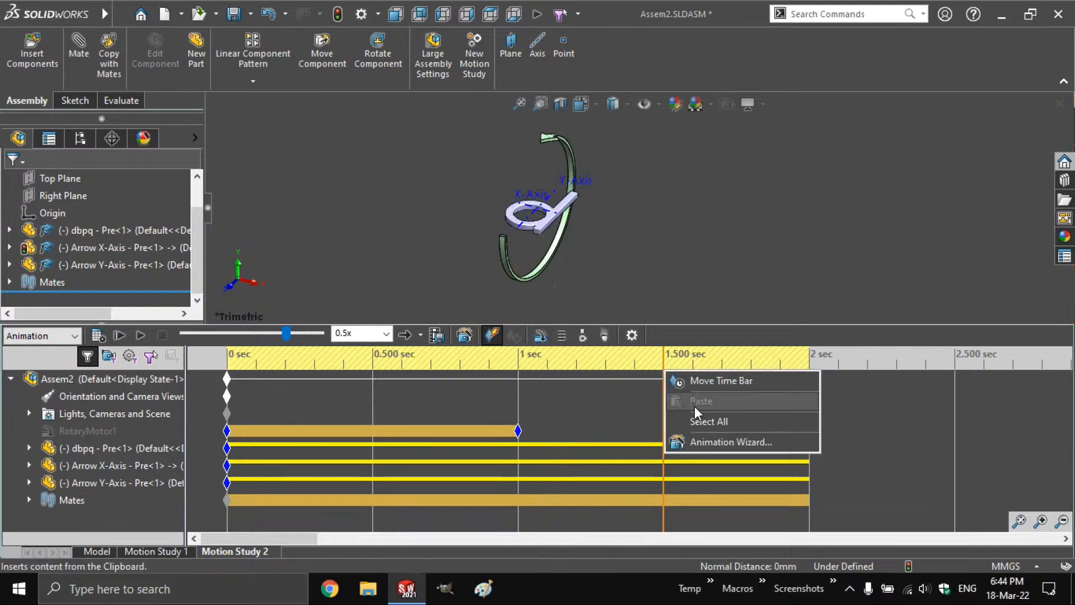
{"action": "right_click", "coordinate": [664, 433]}
{"action": "left_click", "coordinate": [687, 463]}
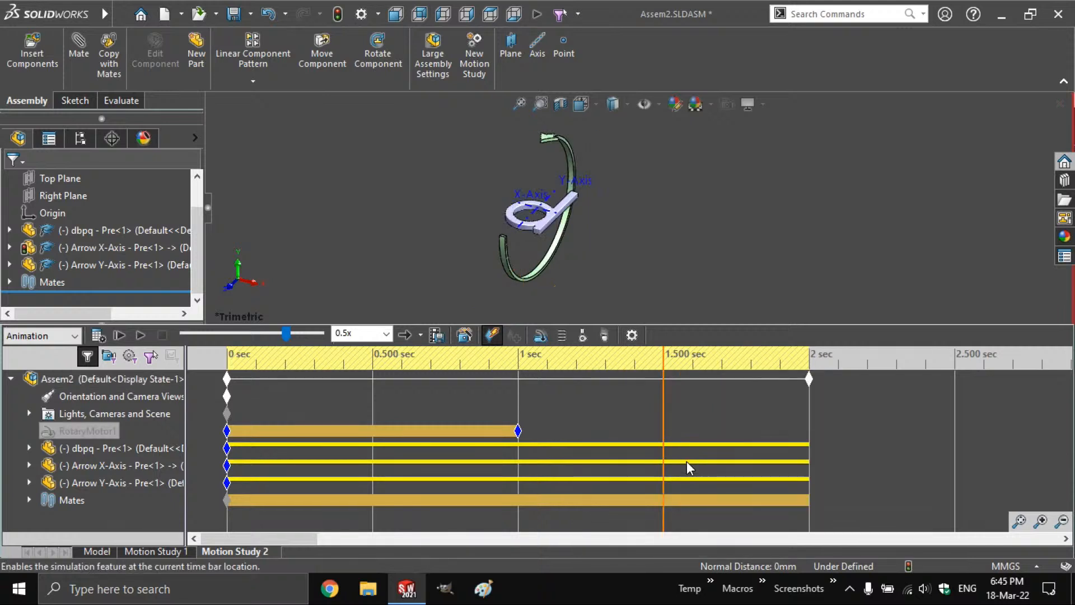
- Extend the motion study to 2.5 seconds and recalculate it from the start with the axes hidden
{"action": "left_click_drag", "start_coordinate": [809, 379], "coordinate": [957, 375]}
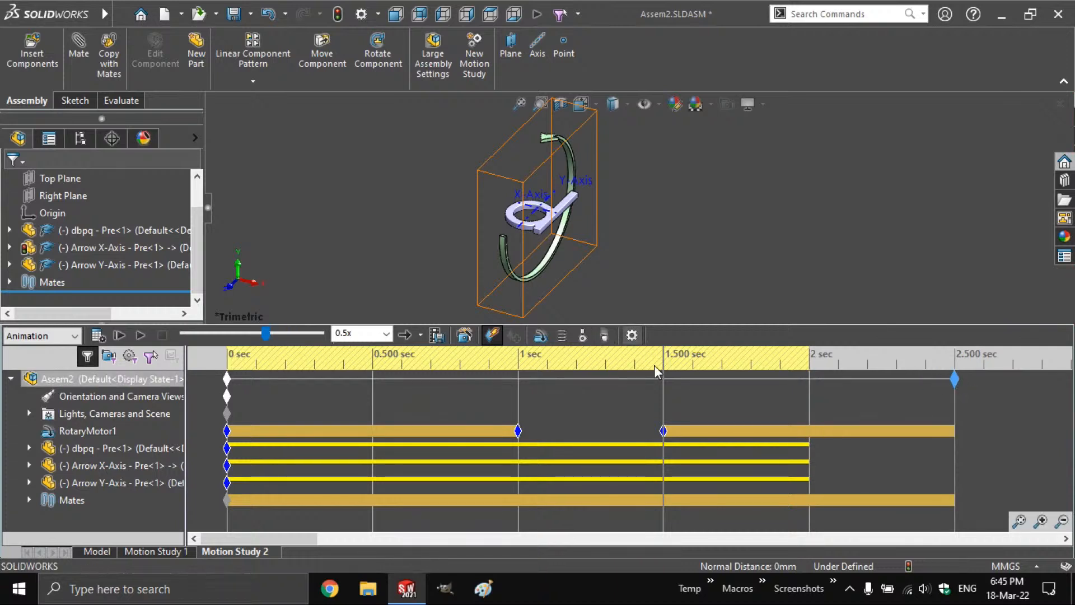
{"action": "left_click_drag", "start_coordinate": [665, 372], "coordinate": [227, 373]}
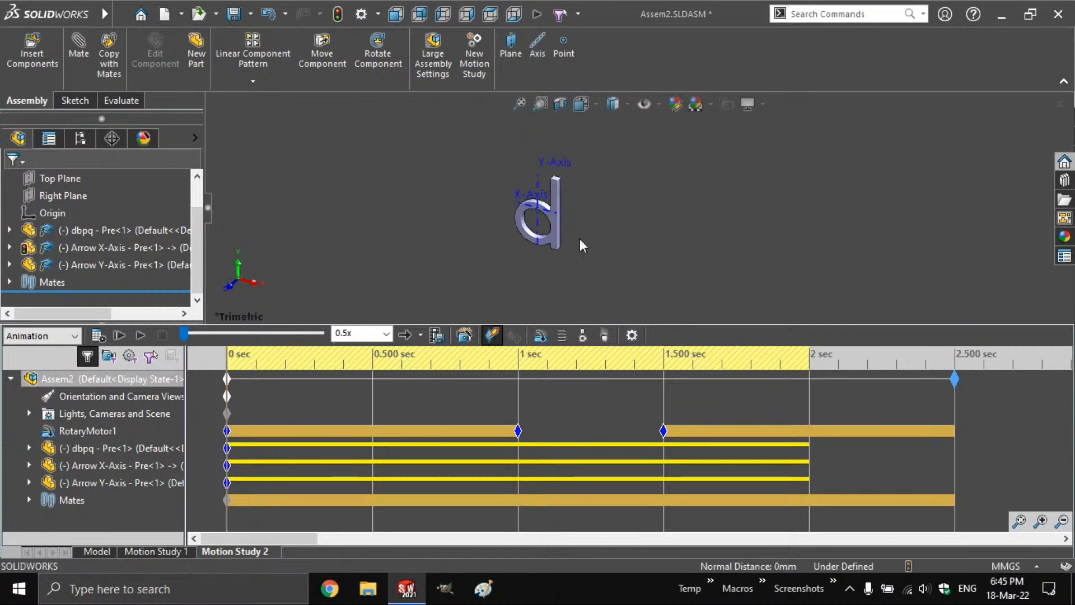
{"action": "left_click", "coordinate": [660, 105]}
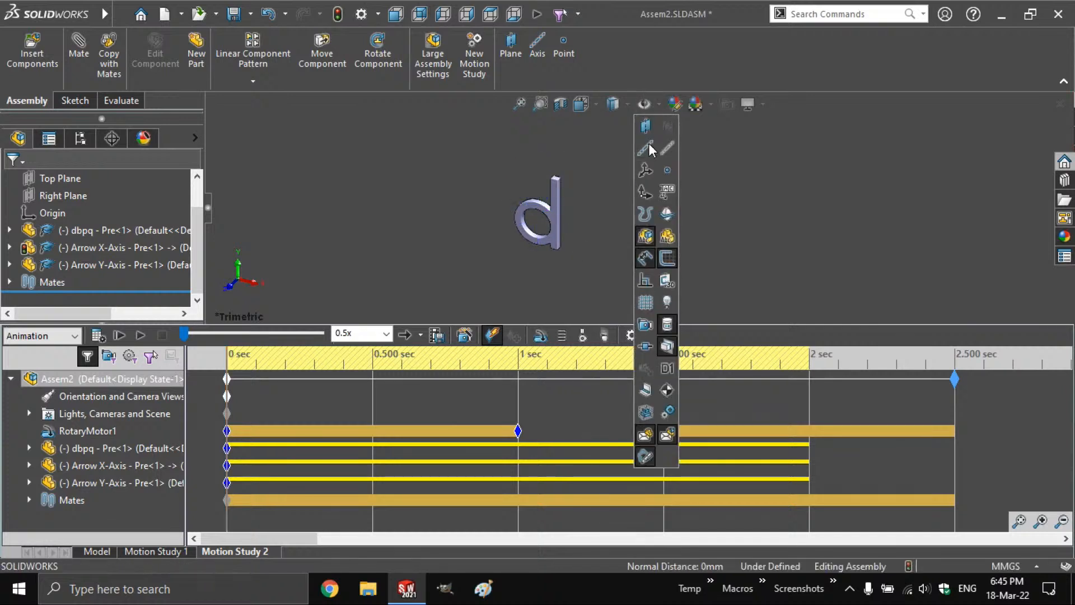
{"action": "left_click", "coordinate": [98, 335]}
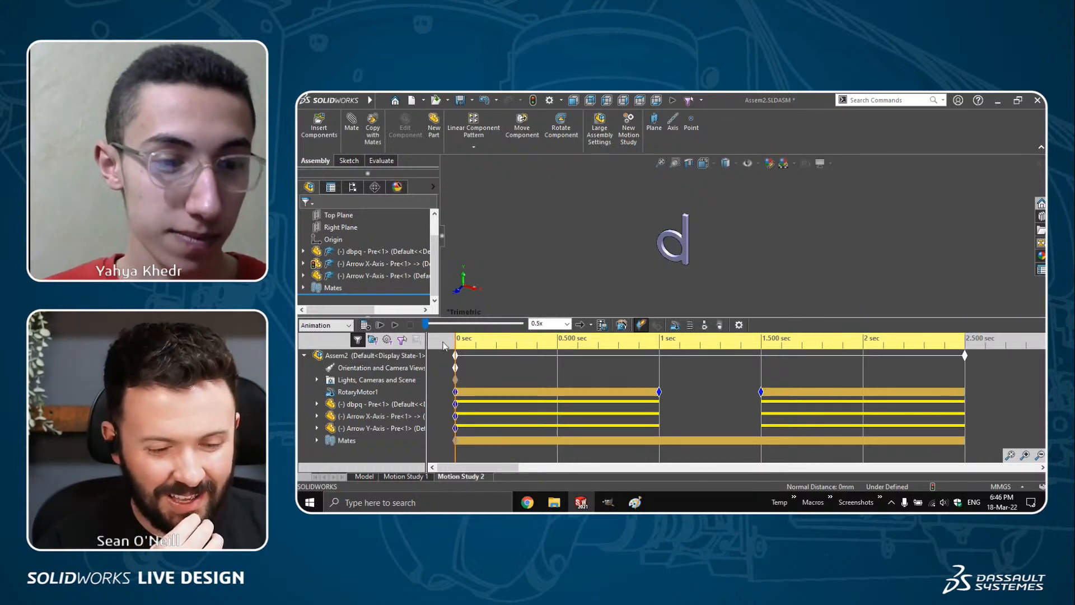
- Play the motion study, and scrub through its second rotation up to 2.5 seconds
{"action": "left_click", "coordinate": [395, 326]}
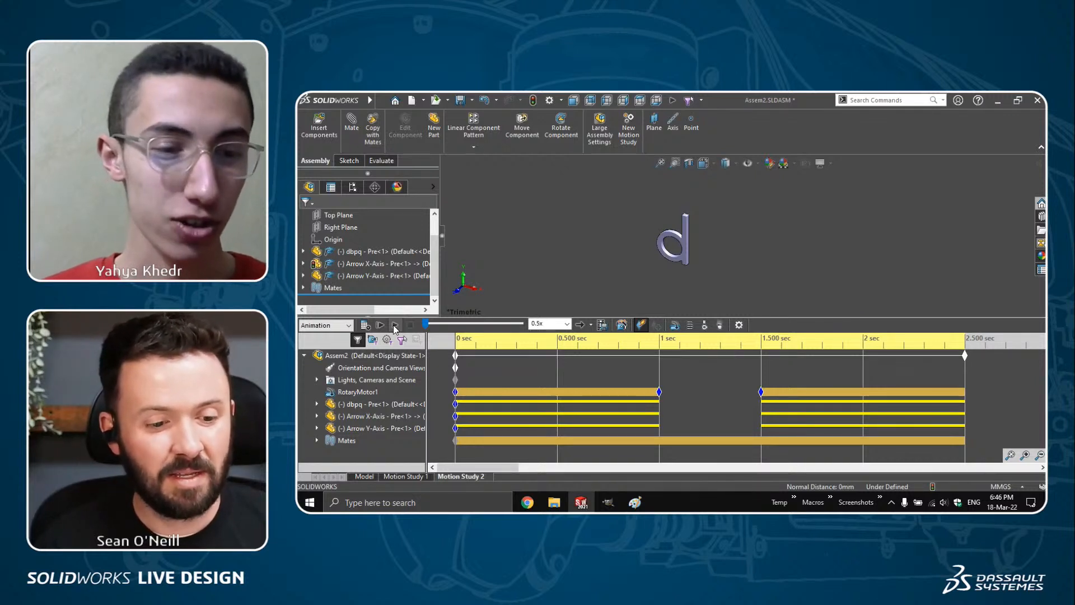
{"action": "left_click", "coordinate": [395, 326]}
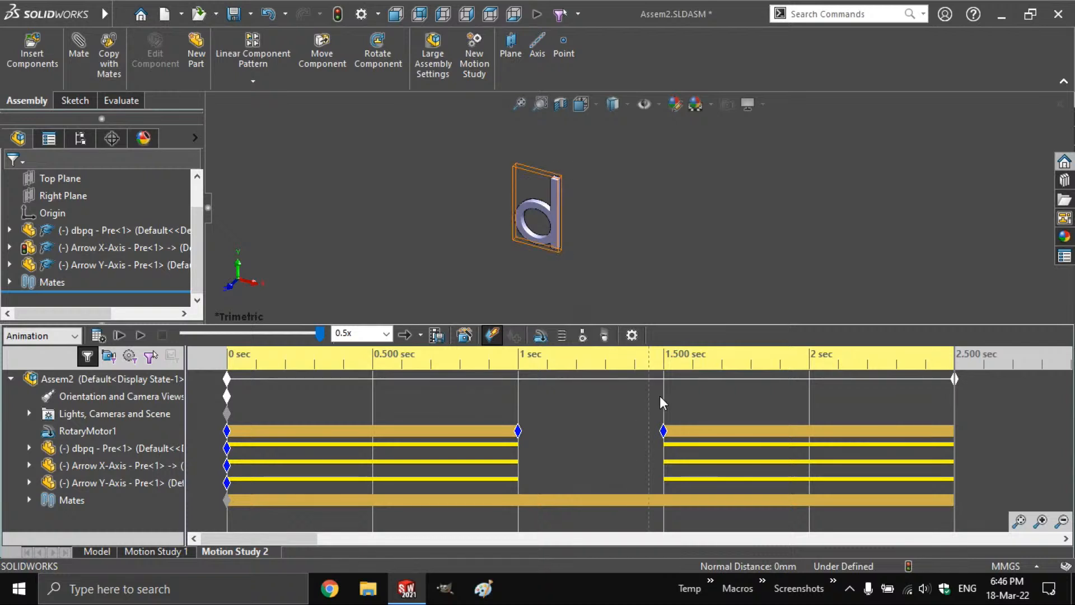
{"action": "left_click", "coordinate": [757, 361]}
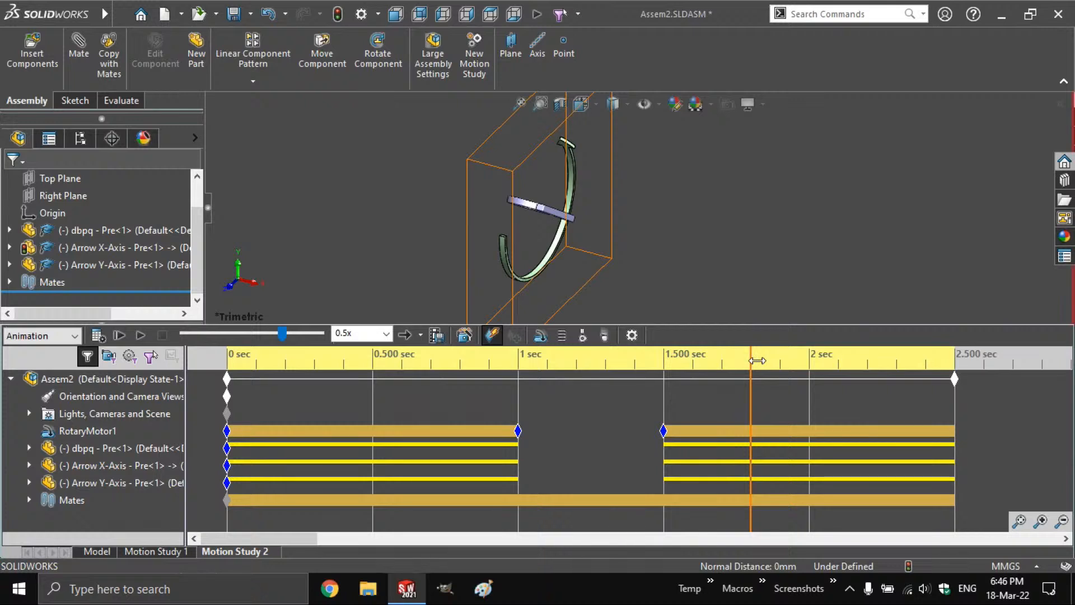
{"action": "left_click_drag", "start_coordinate": [757, 361], "coordinate": [953, 357]}
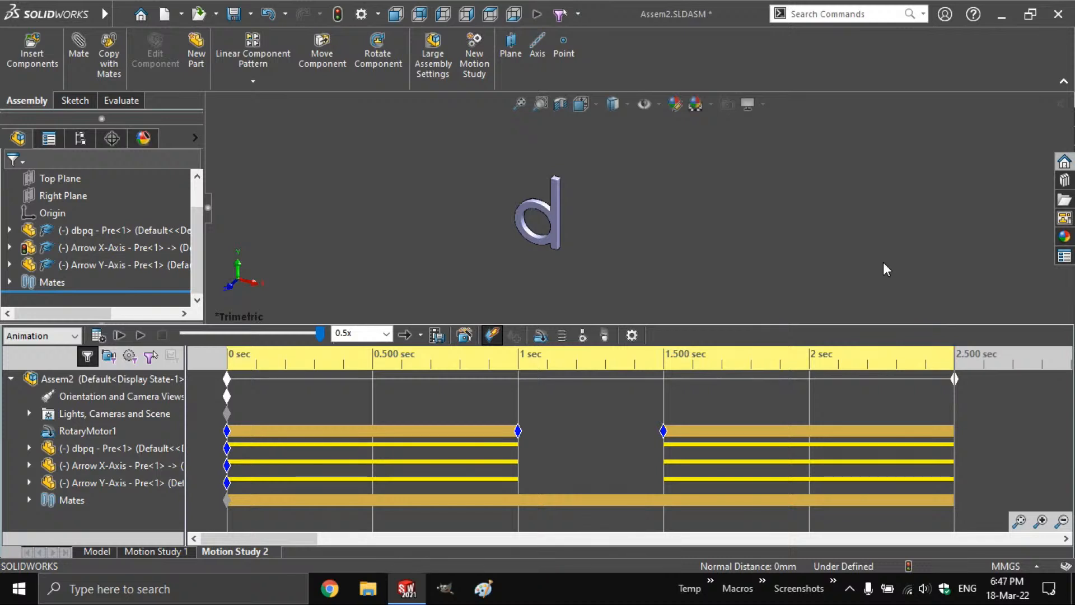
- Copy the Arrow X-Axis component's appearance key from 0 to 1.5 seconds on the timeline
{"action": "left_click", "coordinate": [707, 377]}
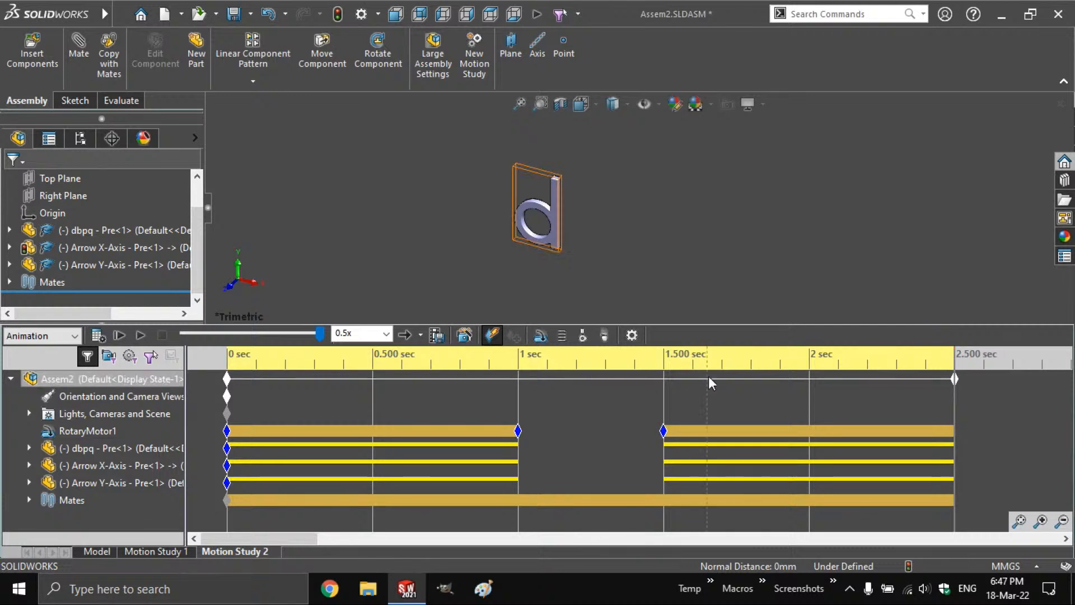
{"action": "left_click", "coordinate": [664, 363]}
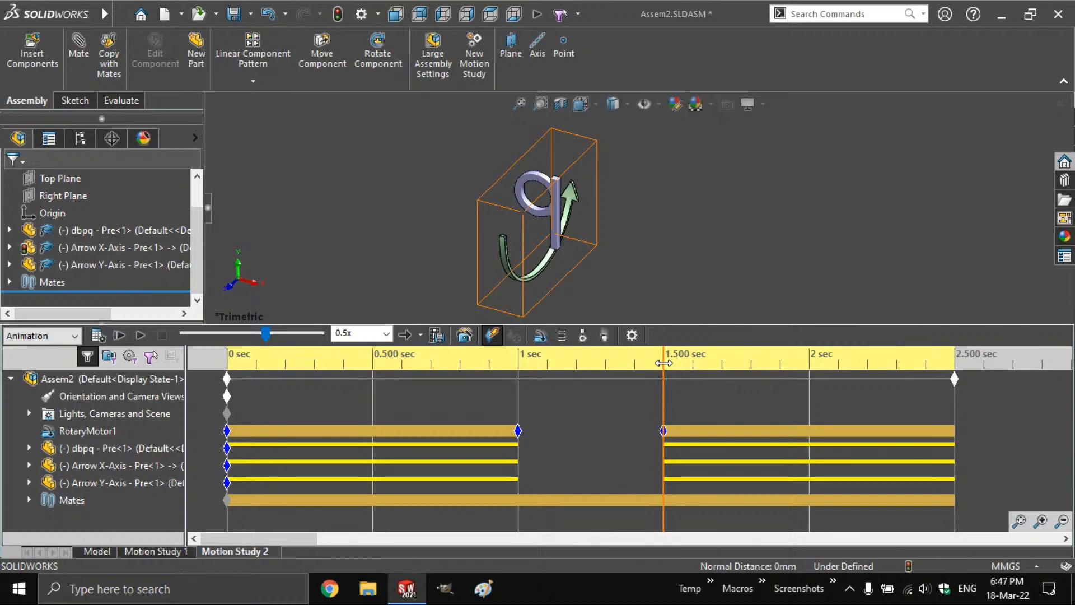
{"action": "left_click", "coordinate": [28, 482]}
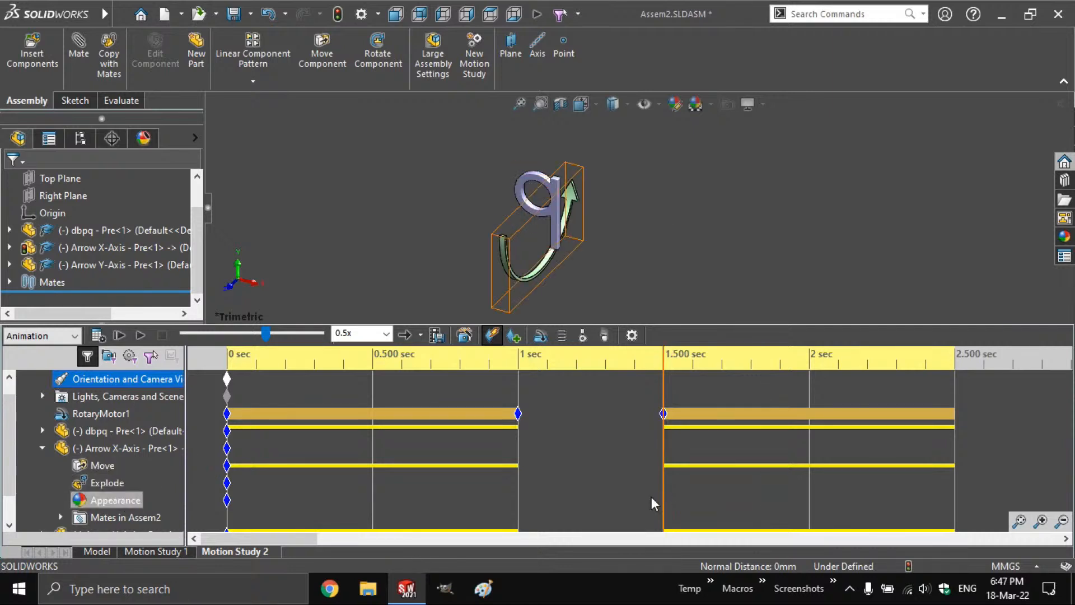
{"action": "left_click_drag", "start_coordinate": [226, 499], "coordinate": [666, 511], "text": "ctrl"}
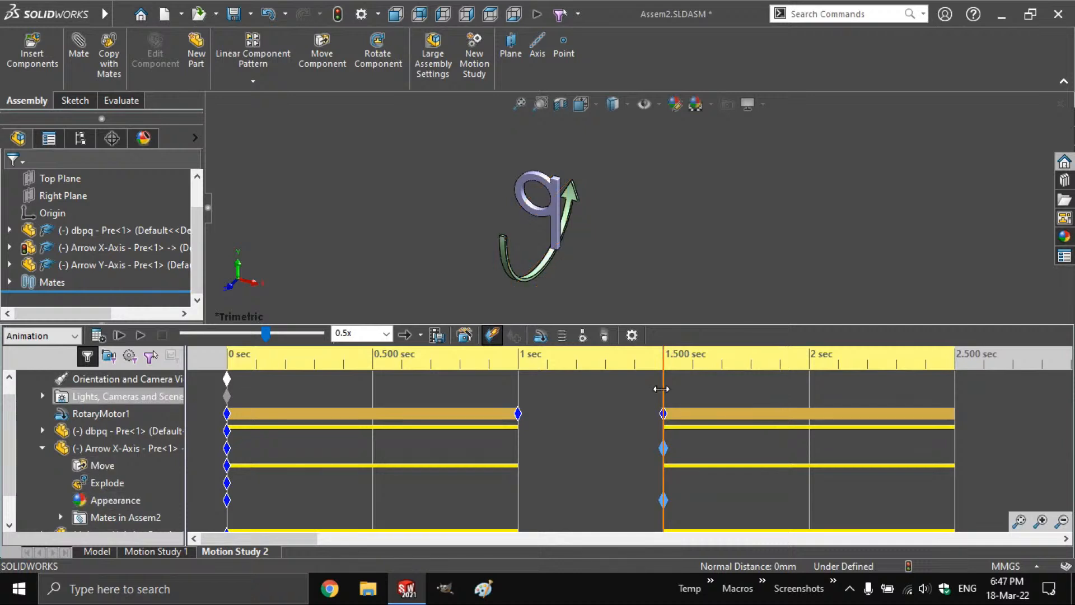
- Make the Arrow X-Axis component transparent at the 2.5-second mark and scrub its fade back to 1.5 seconds
{"action": "mouse_move", "coordinate": [665, 503]}
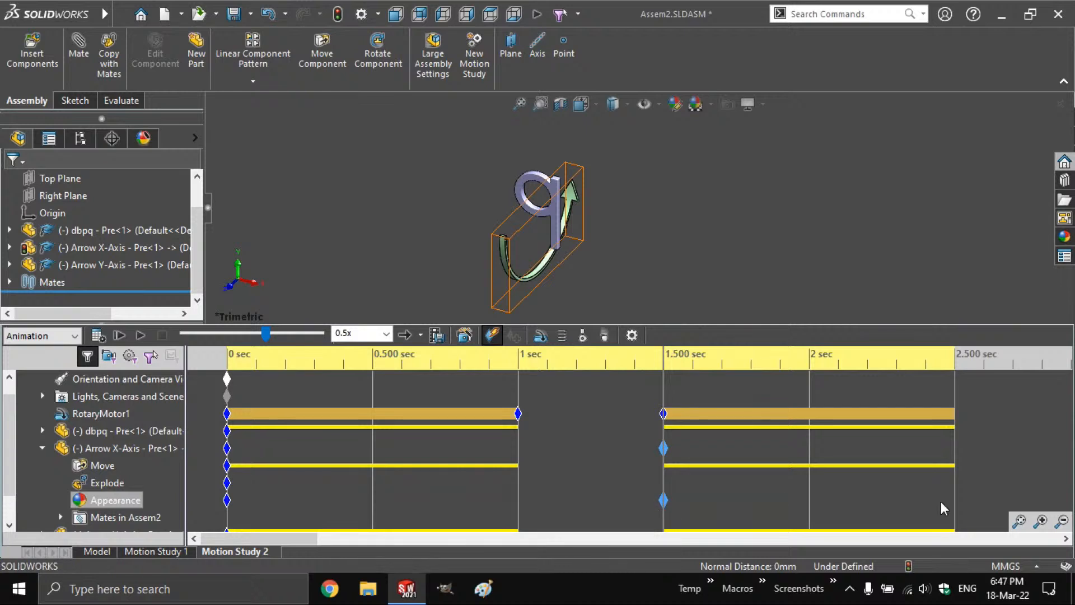
{"action": "left_click", "coordinate": [957, 494]}
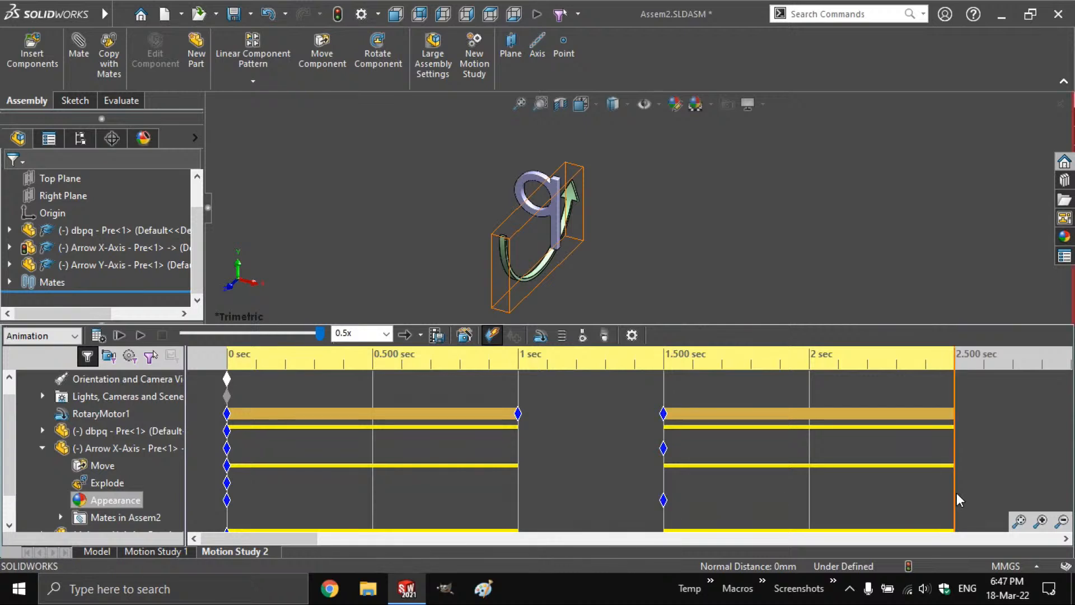
{"action": "right_click", "coordinate": [131, 500]}
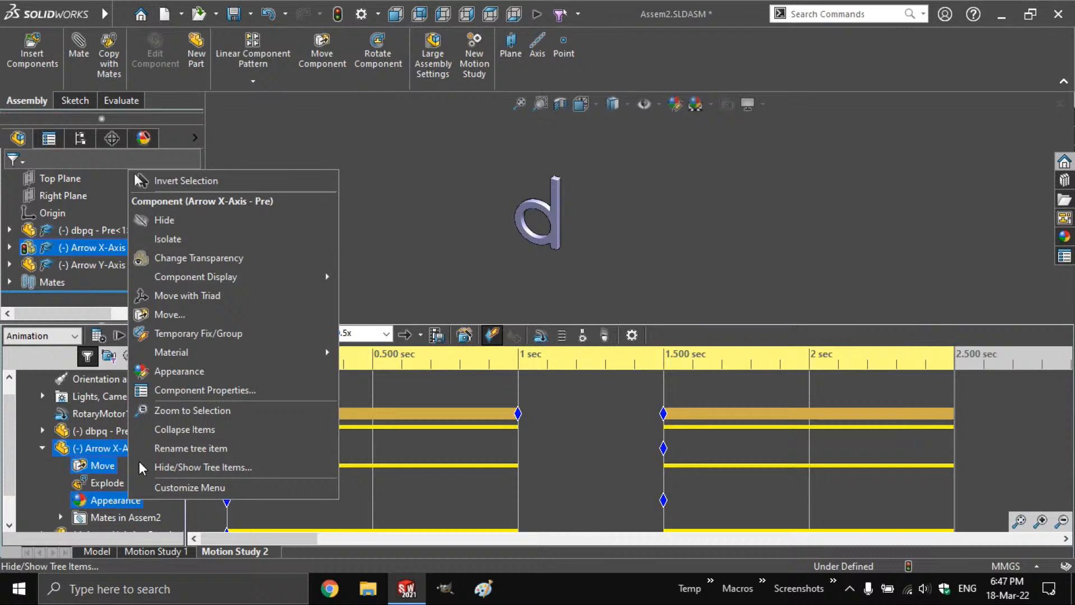
{"action": "left_click", "coordinate": [169, 257]}
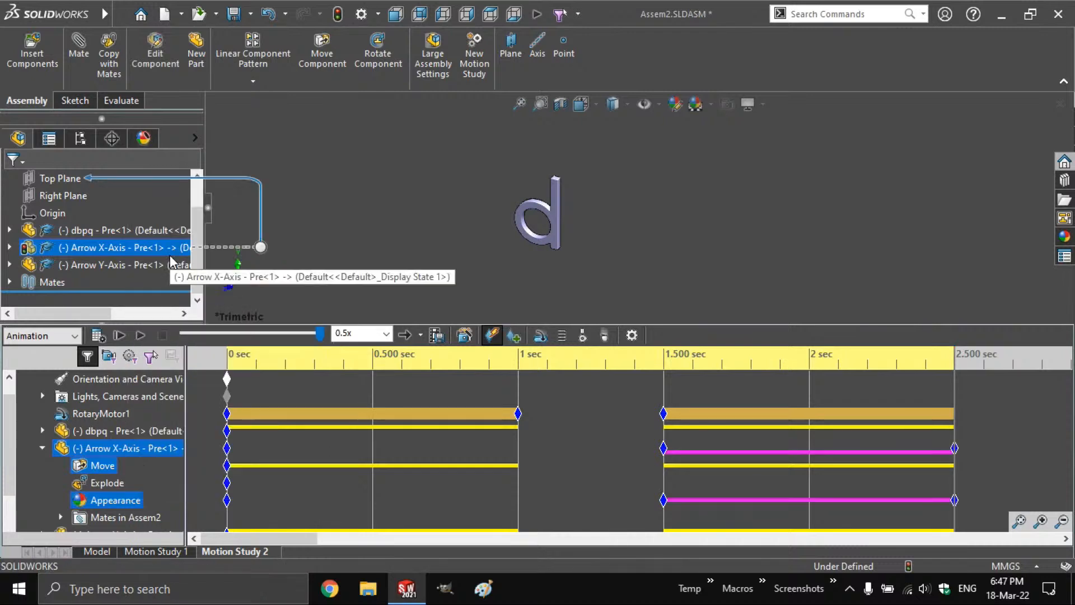
{"action": "left_click", "coordinate": [752, 365]}
{"action": "left_click_drag", "start_coordinate": [751, 365], "coordinate": [940, 380]}
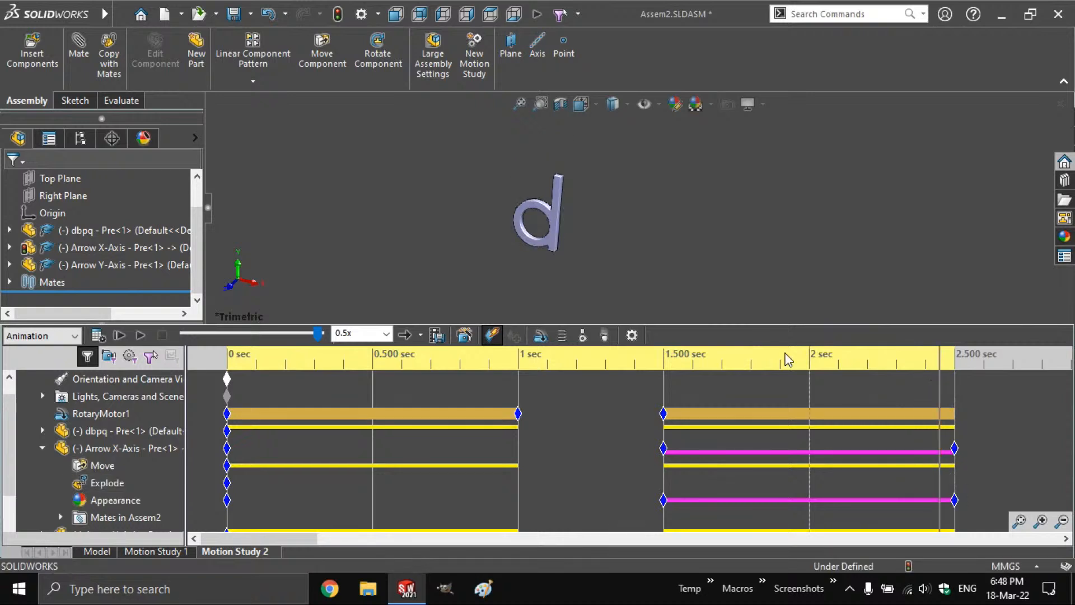
{"action": "left_click", "coordinate": [664, 358]}
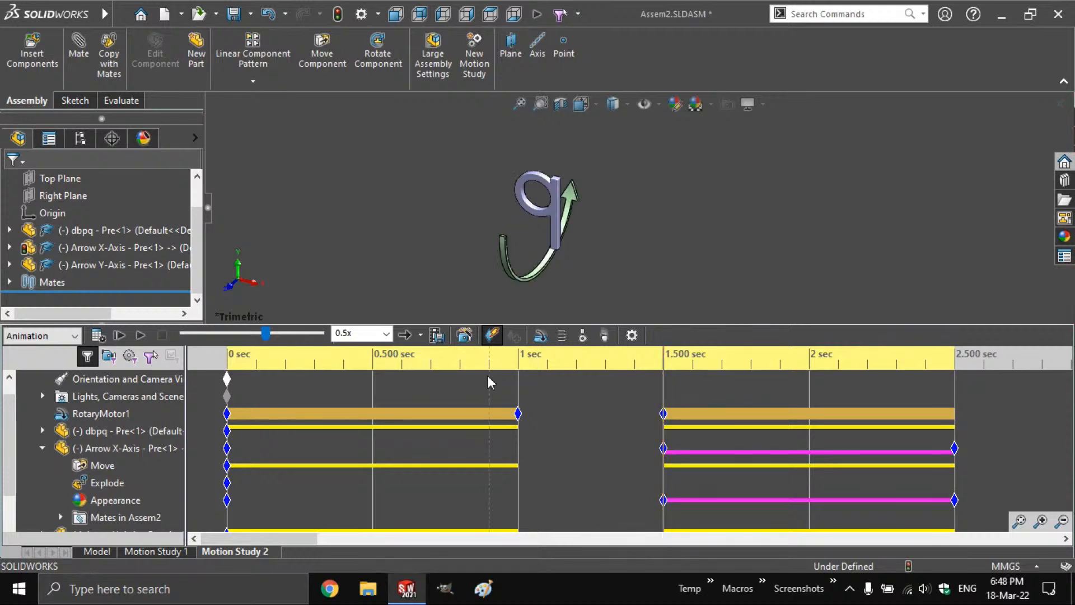
- Open the advanced illumination settings of the Arrow X-Axis component's appearance with the timeline at 2.5 seconds
{"action": "left_click", "coordinate": [956, 464]}
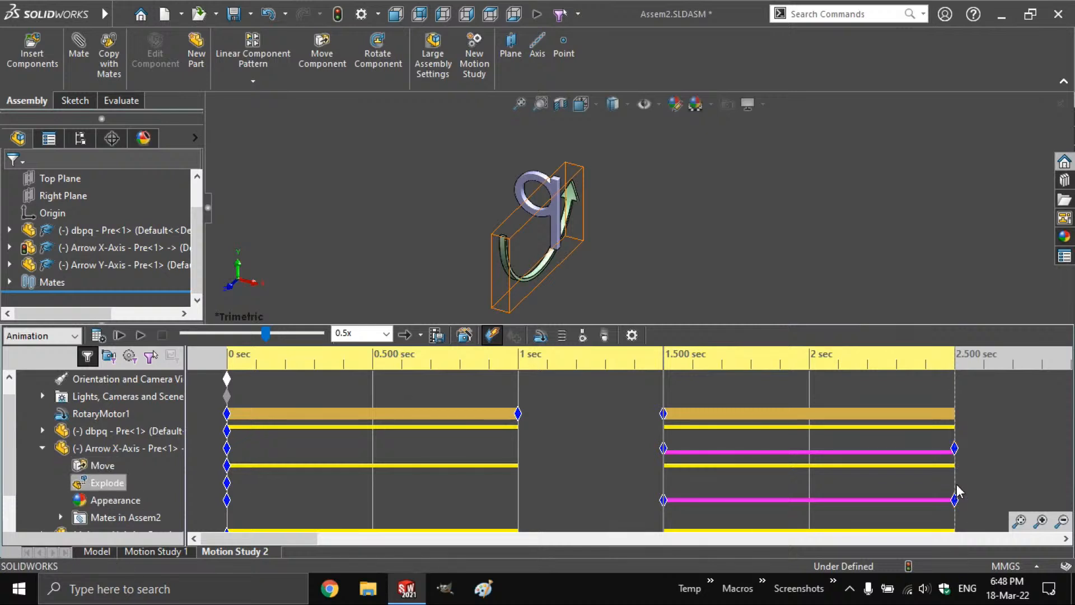
{"action": "left_click", "coordinate": [957, 485]}
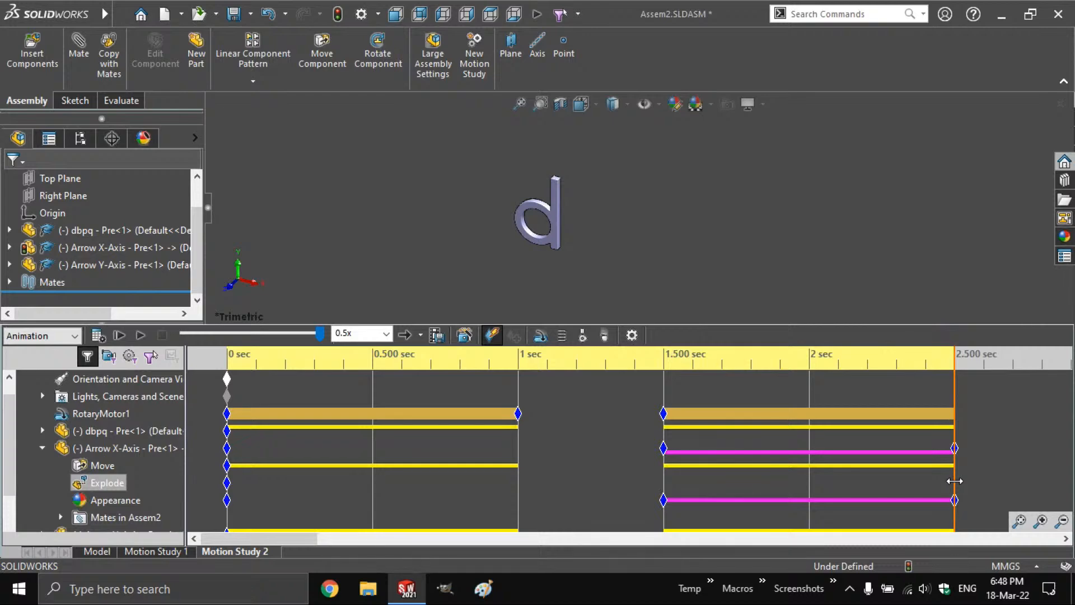
{"action": "mouse_move", "coordinate": [955, 502]}
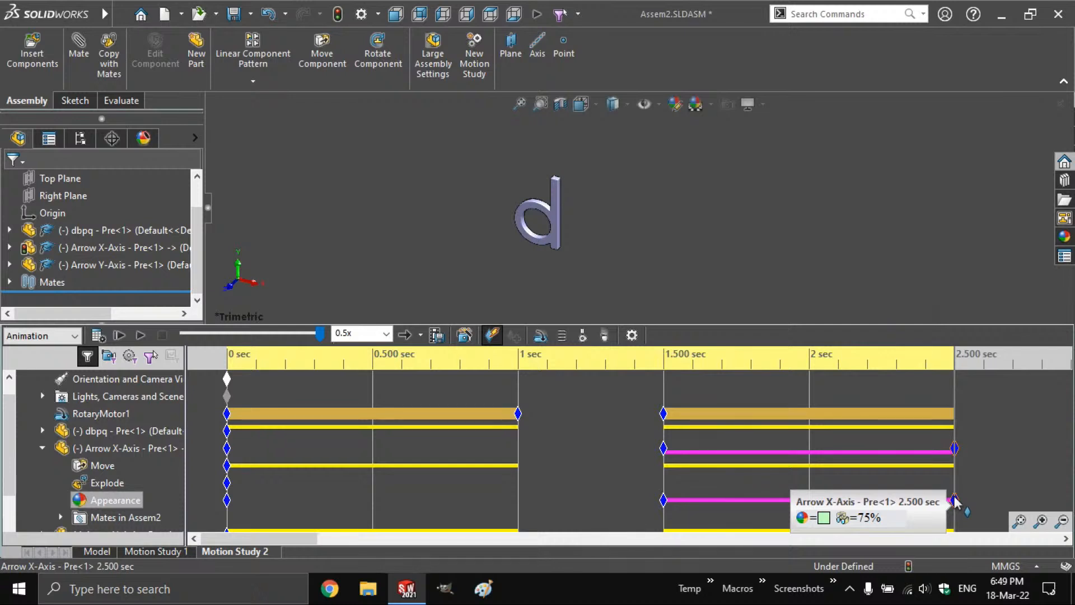
{"action": "right_click", "coordinate": [96, 499]}
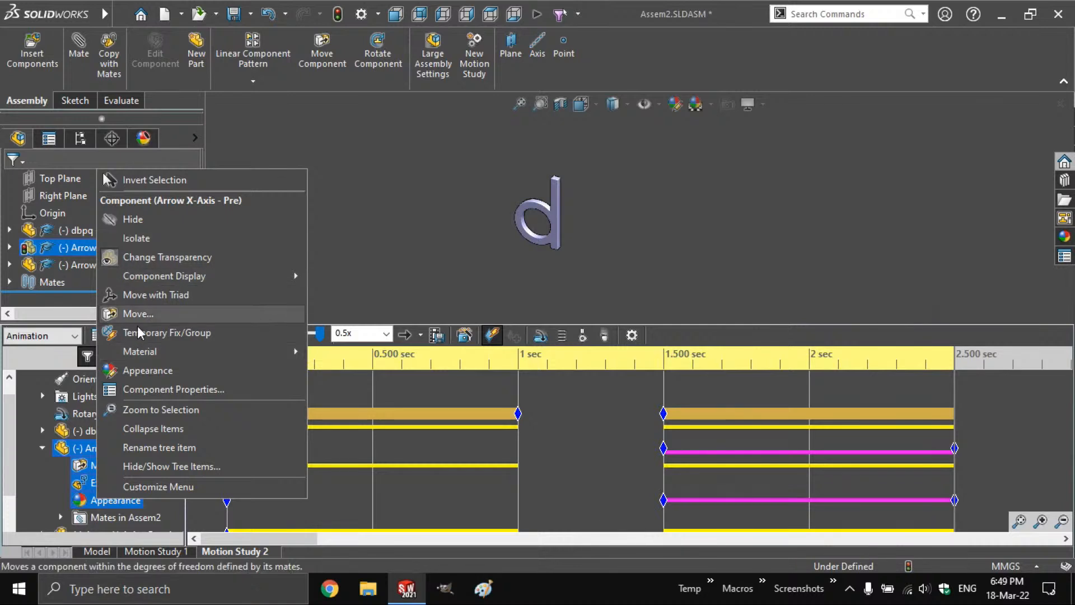
{"action": "left_click", "coordinate": [144, 371]}
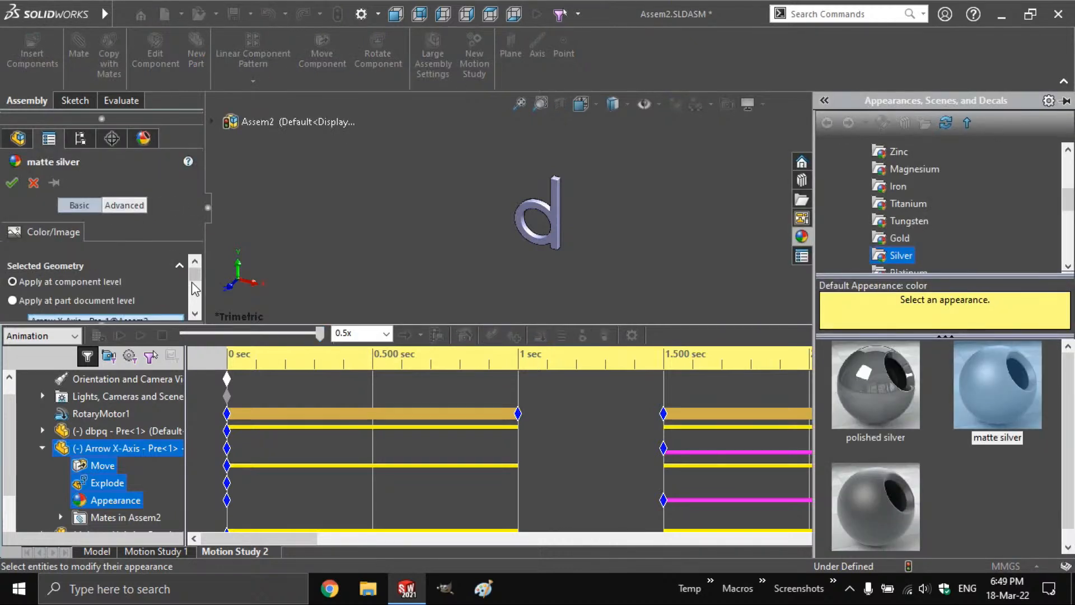
{"action": "mouse_move", "coordinate": [192, 278]}
{"action": "left_mouse_down"}
{"action": "mouse_move", "coordinate": [192, 298]}
{"action": "mouse_move", "coordinate": [192, 279]}
{"action": "left_mouse_up"}
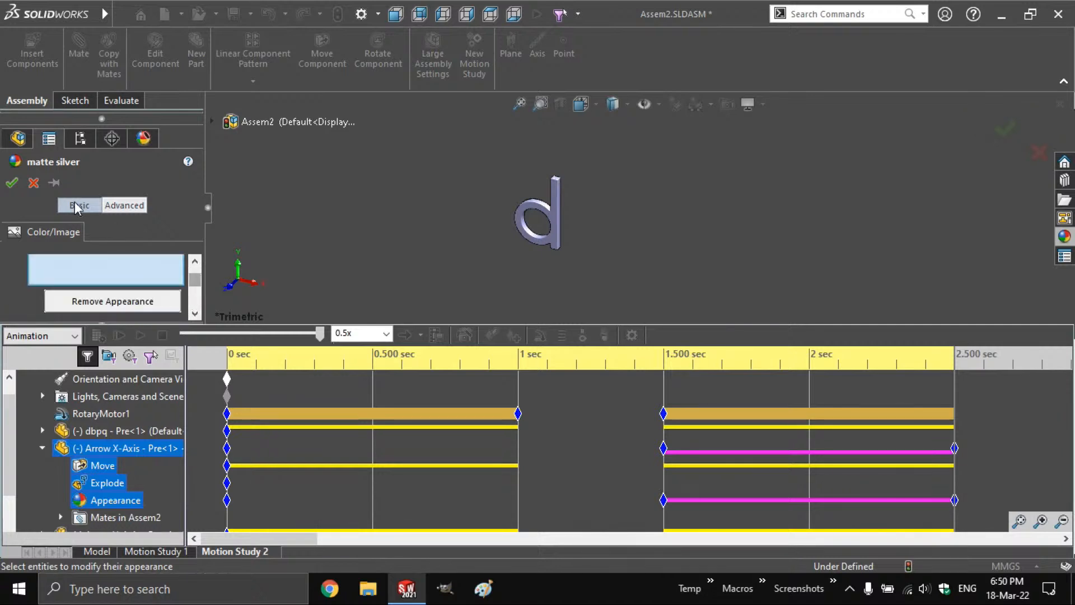
{"action": "left_click", "coordinate": [111, 206]}
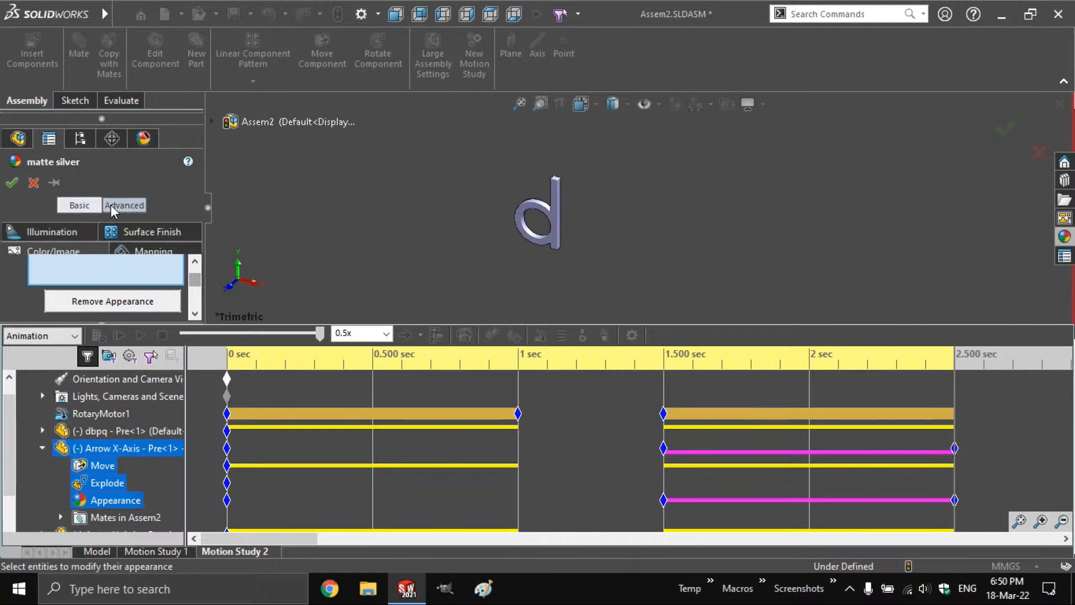
{"action": "left_click", "coordinate": [88, 234]}
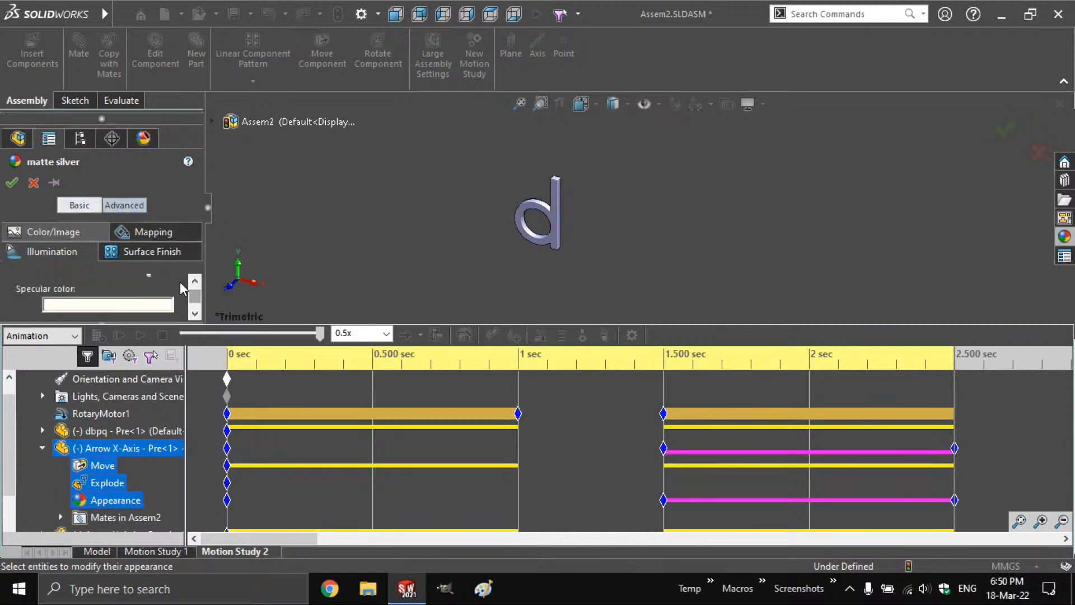
- Set the Arrow X-Axis appearance's transparent amount to 1.00
{"action": "left_click", "coordinate": [195, 313]}
{"action": "scroll", "coordinate": [197, 307], "scroll_direction": "down", "scroll_amount": 2}
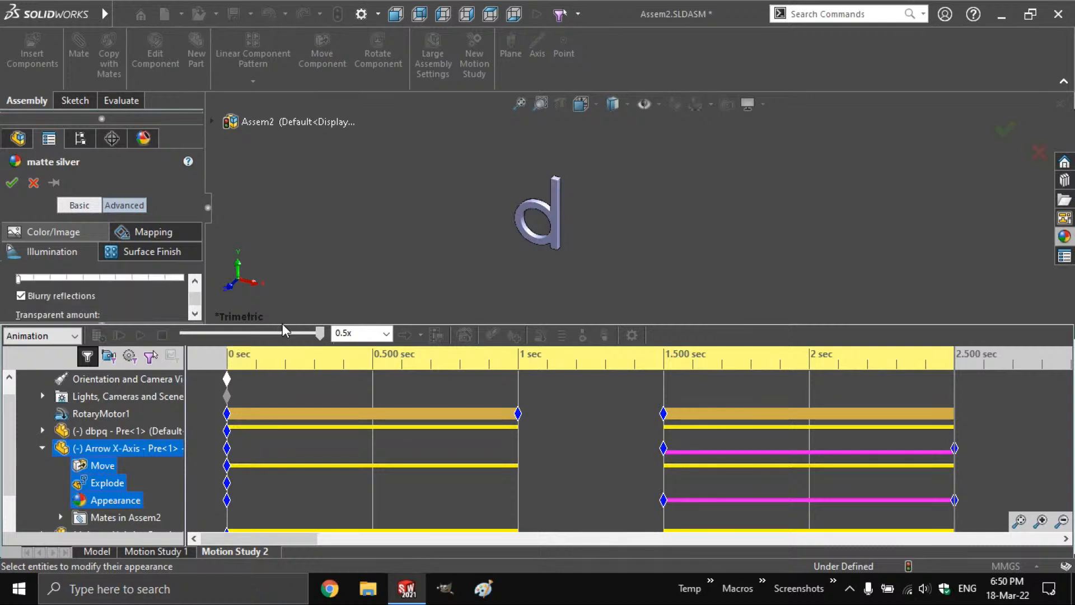
{"action": "left_click_drag", "start_coordinate": [283, 326], "coordinate": [289, 465]}
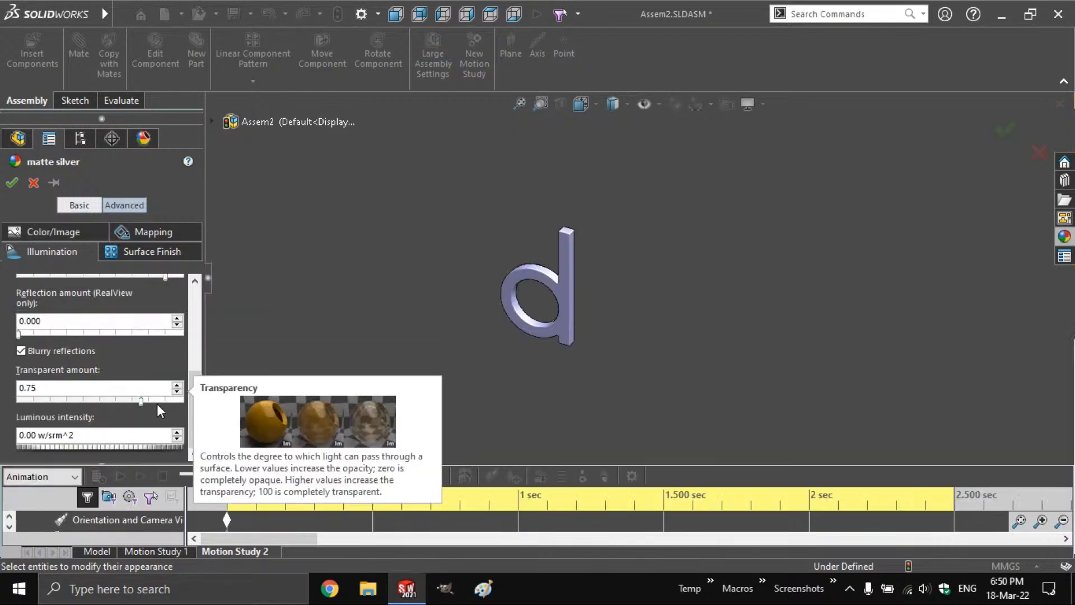
{"action": "left_click_drag", "start_coordinate": [143, 401], "coordinate": [199, 400]}
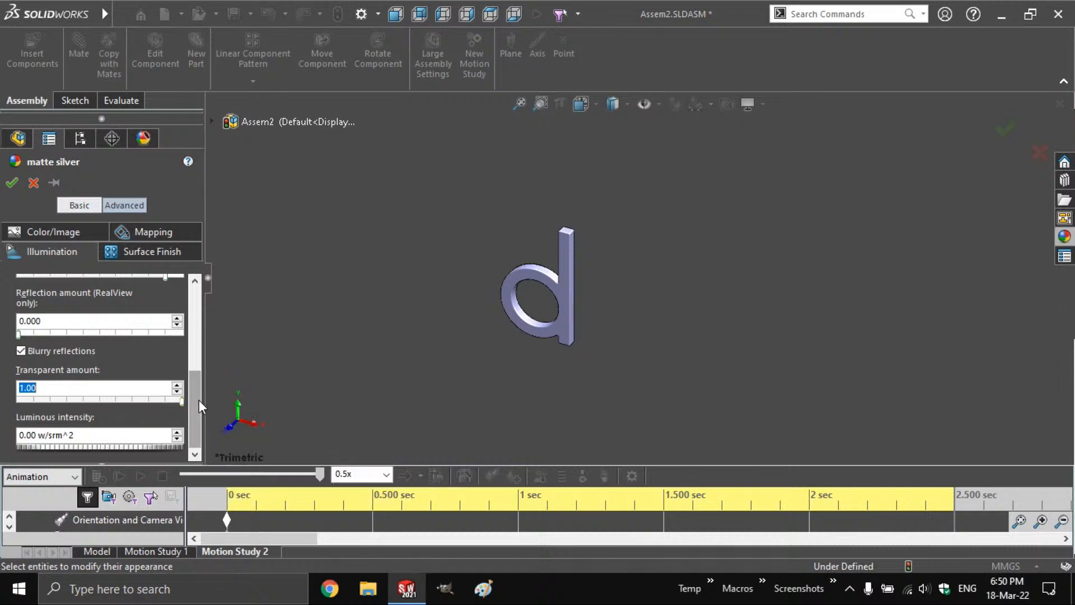
{"action": "left_click", "coordinate": [11, 183]}
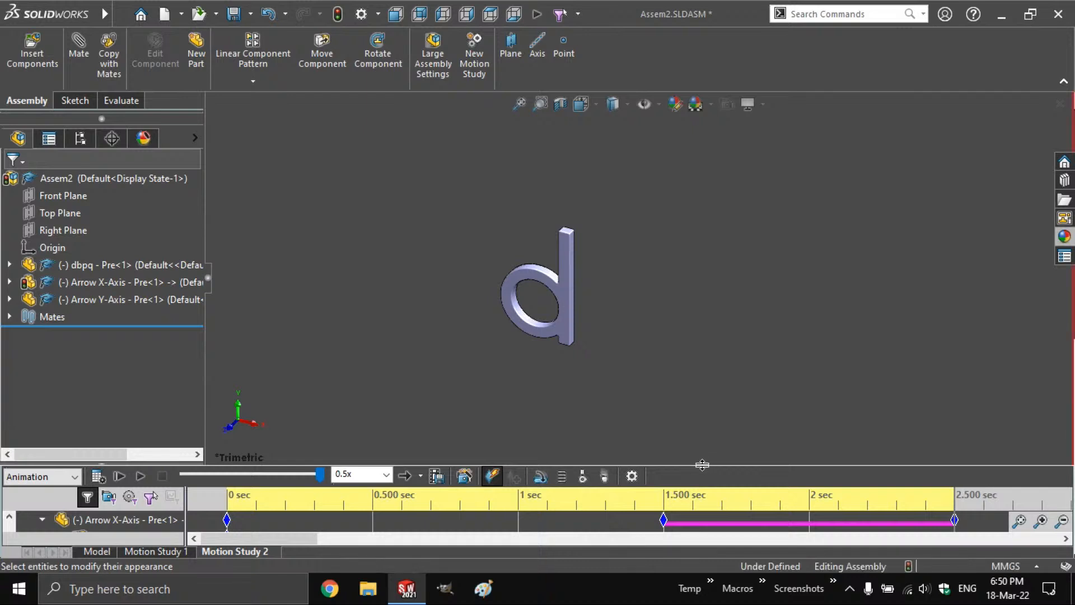
{"action": "left_click_drag", "start_coordinate": [702, 465], "coordinate": [695, 372]}
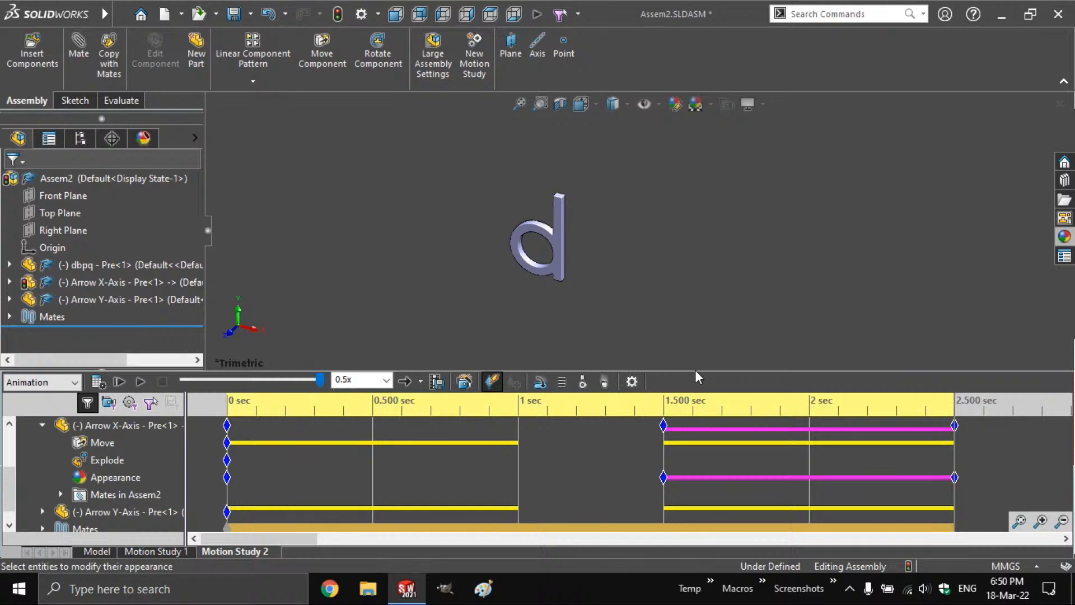
- Preview the arrow's fade and set the interpolation mode of its 2.5-second appearance key to Ease out
{"action": "left_click_drag", "start_coordinate": [665, 406], "coordinate": [955, 406]}
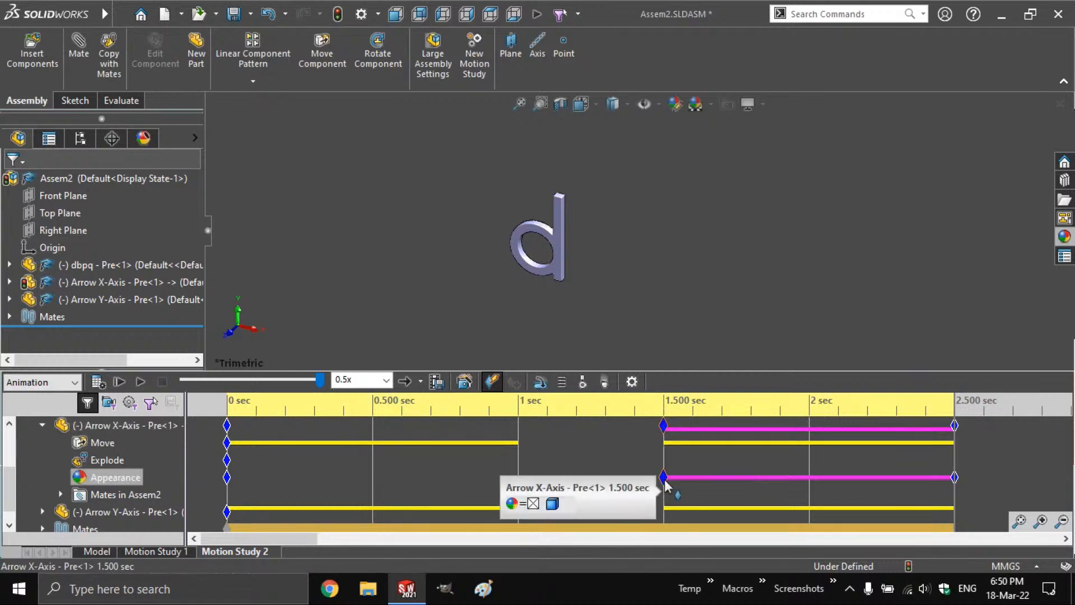
{"action": "left_click", "coordinate": [806, 413]}
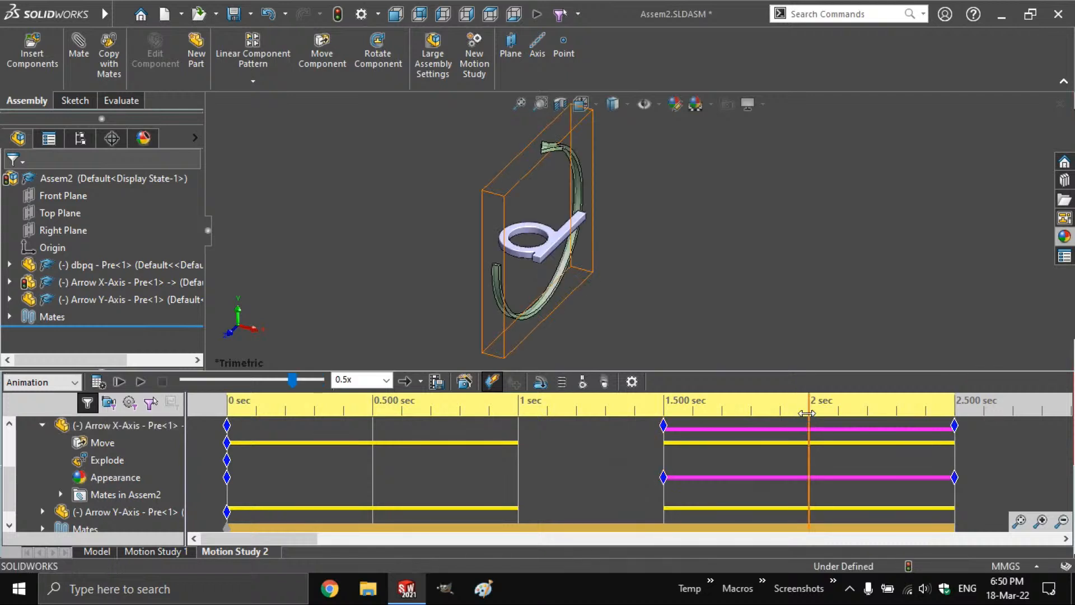
{"action": "left_click", "coordinate": [736, 413]}
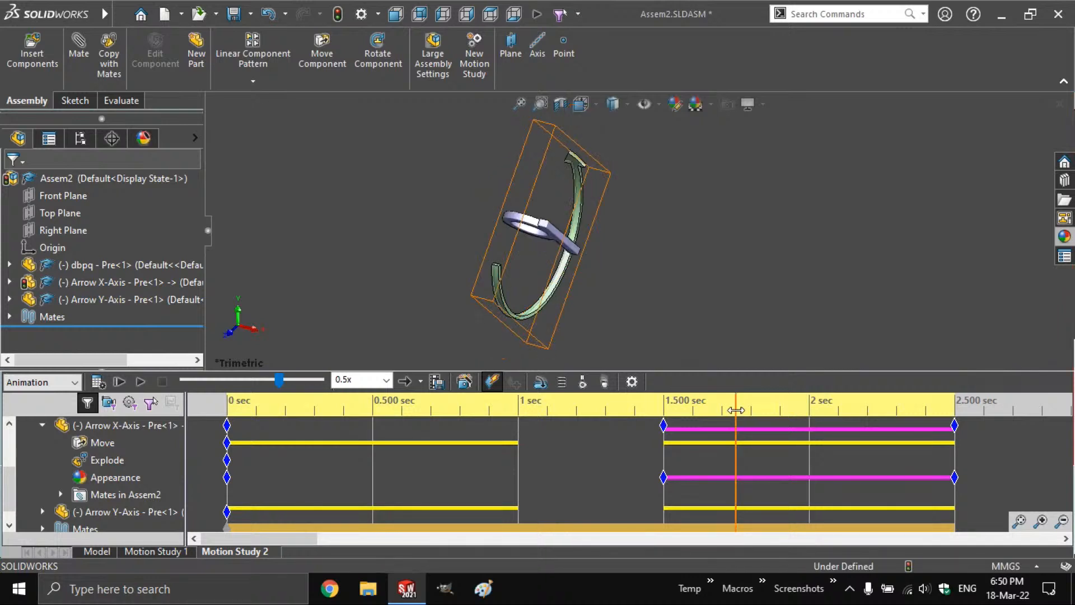
{"action": "right_click", "coordinate": [955, 479]}
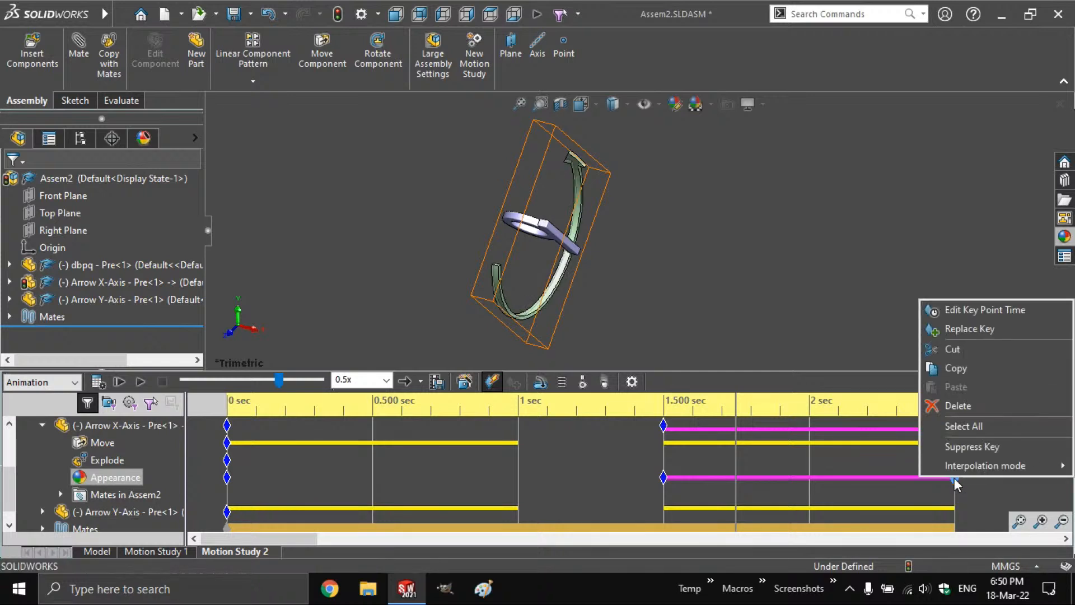
{"action": "mouse_move", "coordinate": [962, 467]}
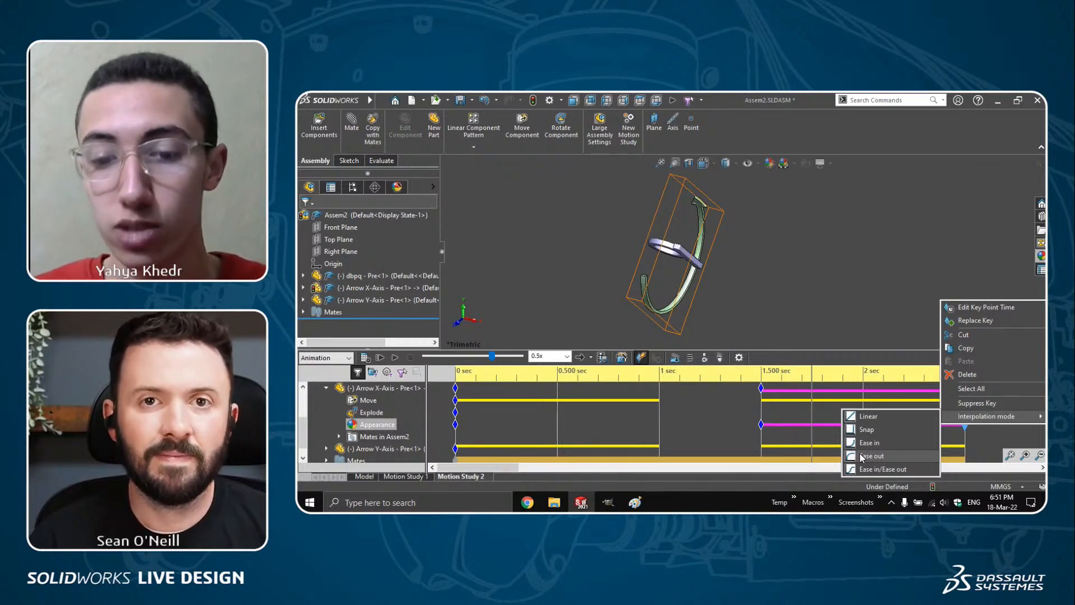
{"action": "left_click", "coordinate": [862, 457]}
- Scrub the motion study from 1.5 to 2.5 seconds to review the arrow's eased fade
{"action": "left_click", "coordinate": [762, 378]}
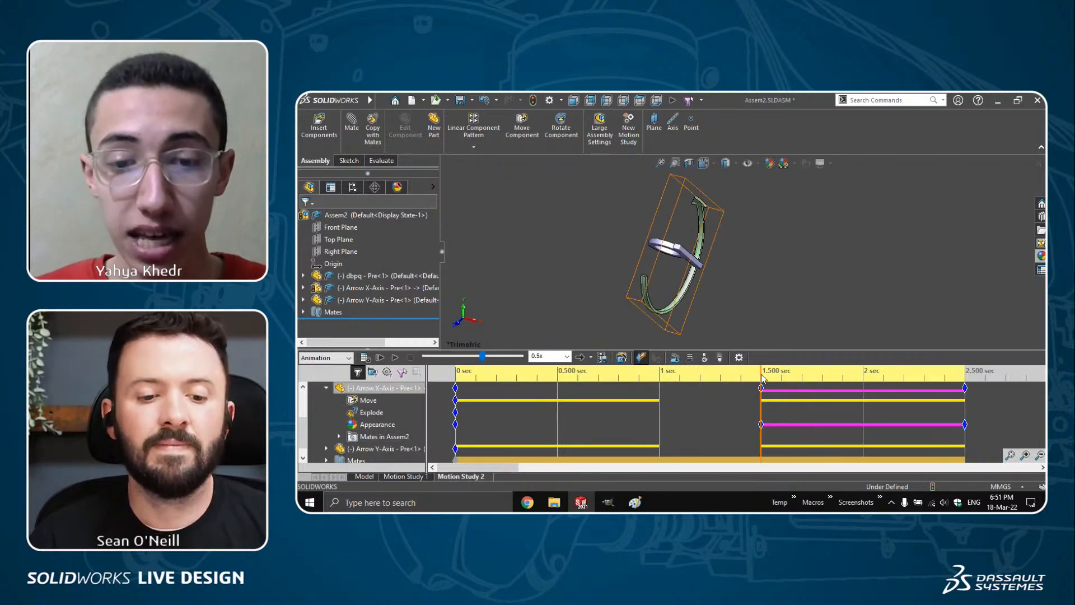
{"action": "left_click_drag", "start_coordinate": [762, 378], "coordinate": [914, 377]}
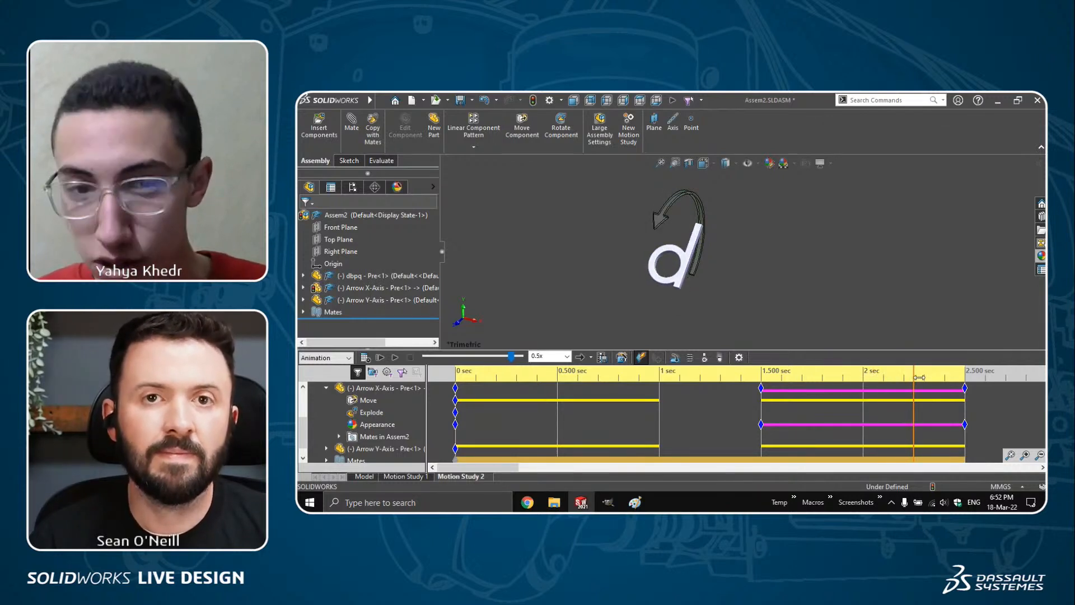
{"action": "left_click_drag", "start_coordinate": [919, 377], "coordinate": [963, 376]}
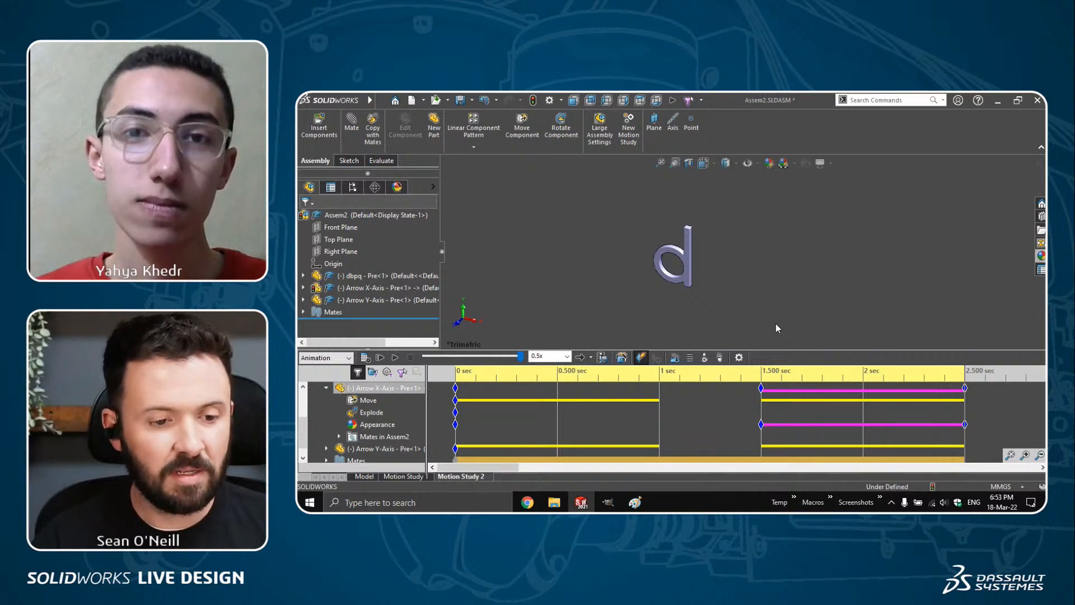
- Close the Assem2 assembly without saving the modified documents
{"action": "key", "text": "ctrl+w"}
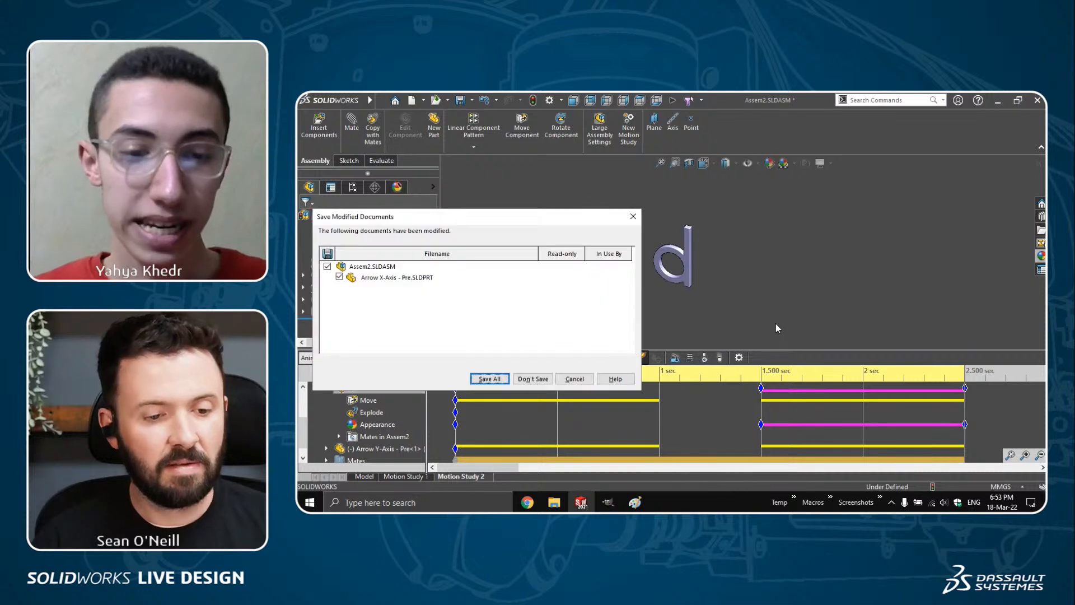
{"action": "left_click", "coordinate": [533, 379]}
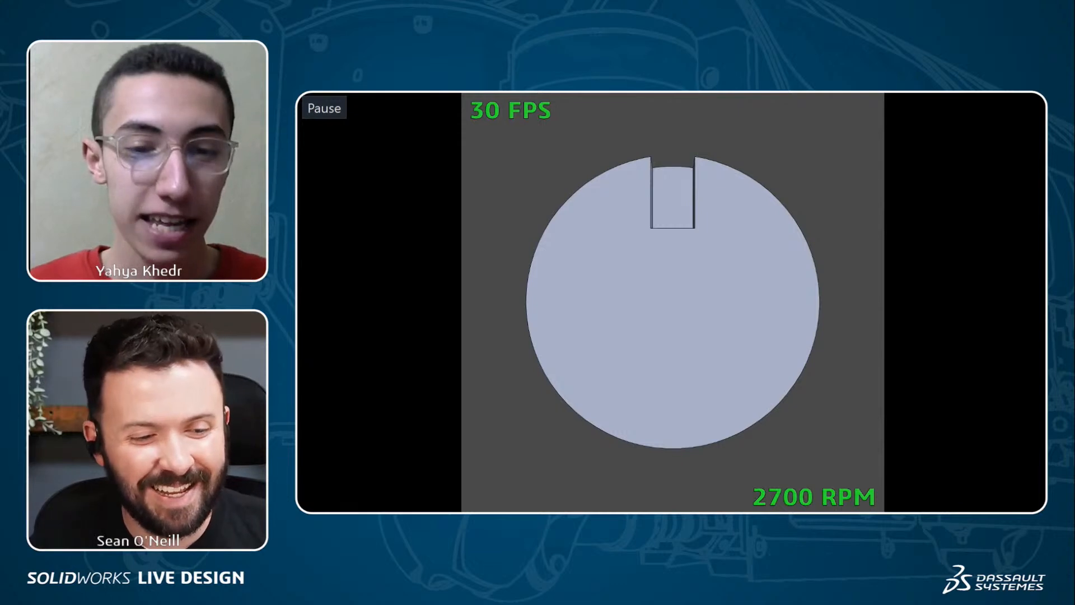
- Examine the FPS and RPM table in Calculations.png in Photo Gallery with pointer crosshairs on, and return to the 30 FPS, 2700 RPM video
{"action": "key", "text": "alt+F4"}
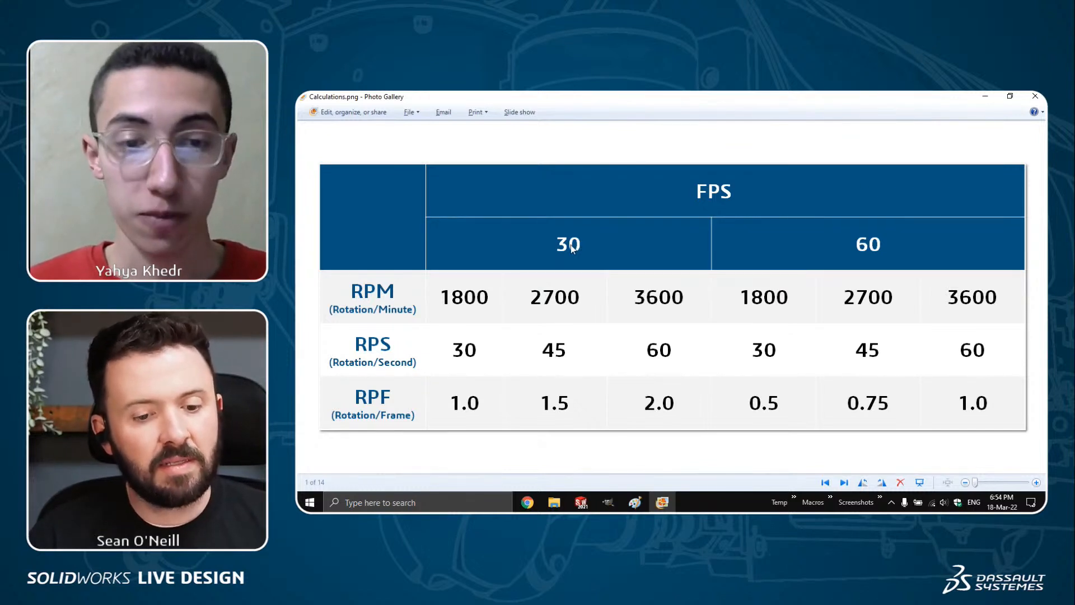
{"action": "key", "text": "super+alt+p"}
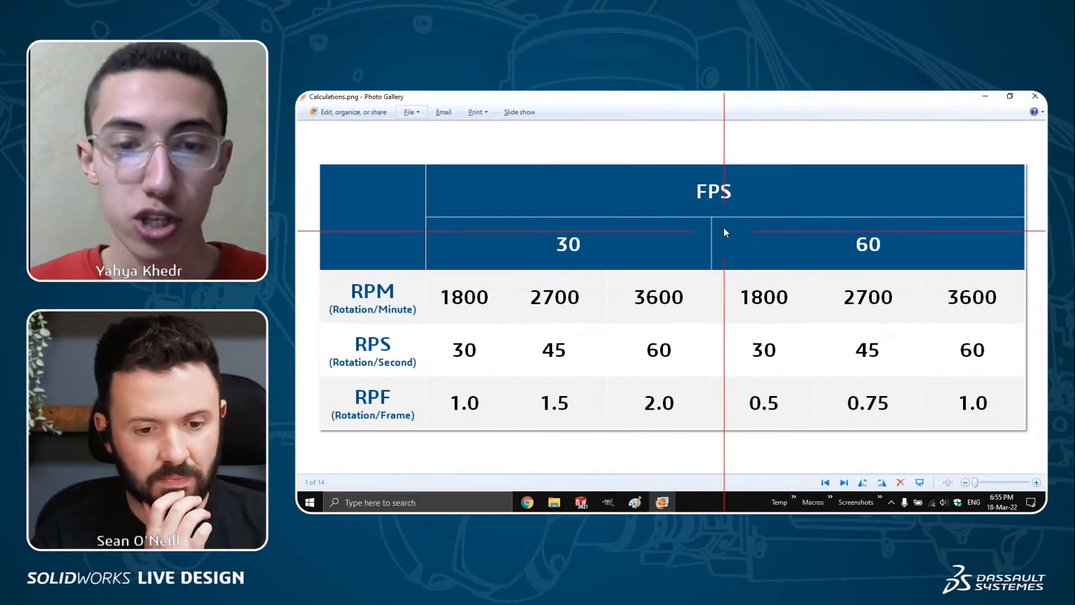
{"action": "key", "text": "ctrl"}
{"action": "key", "text": "ctrl"}
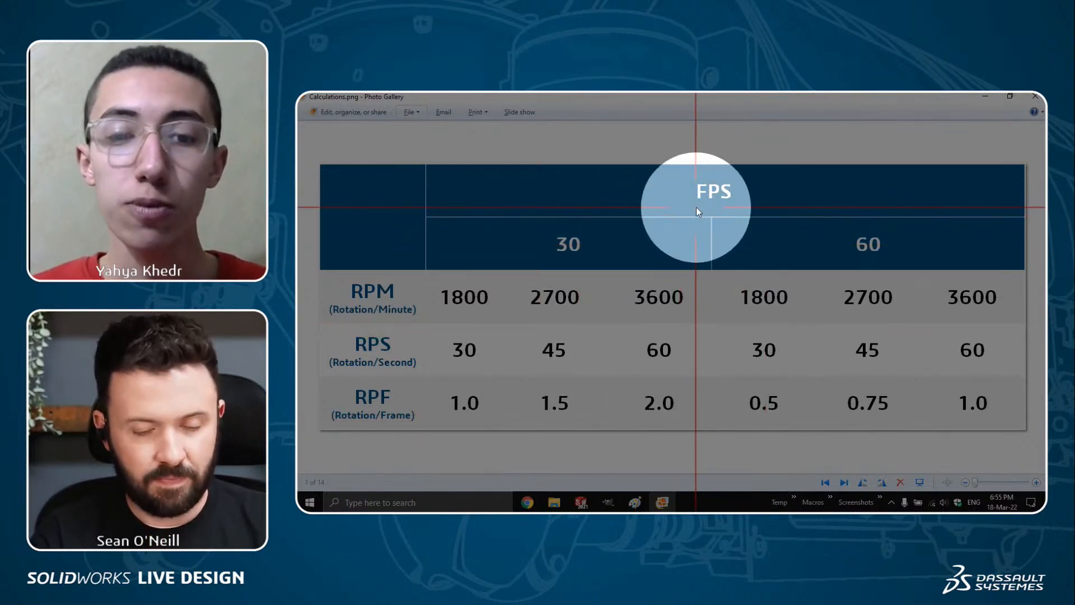
{"action": "key", "text": "ctrl"}
{"action": "key", "text": "ctrl"}
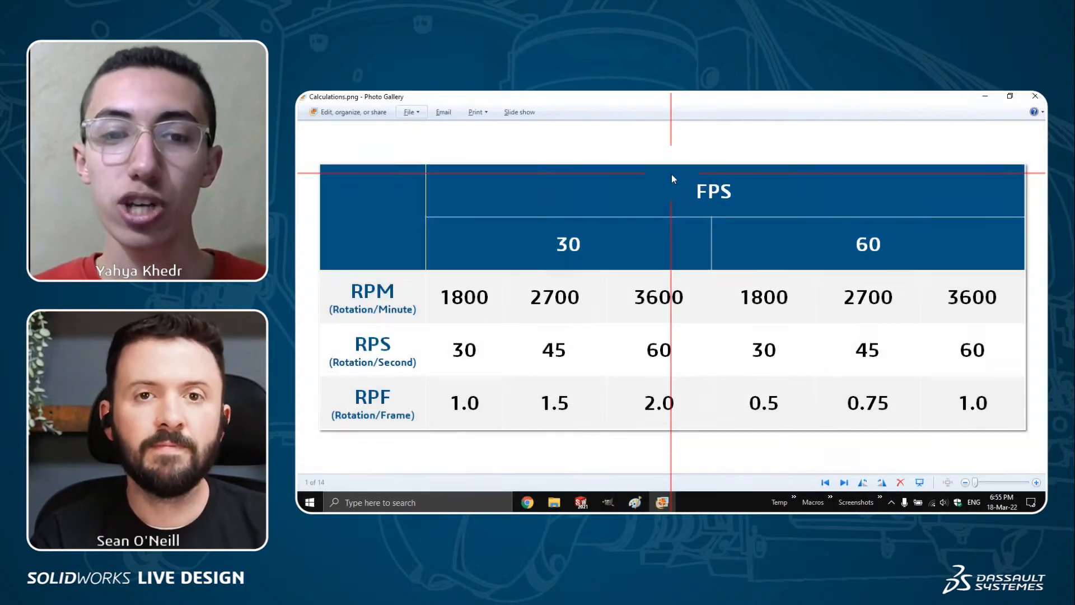
{"action": "key", "text": "ctrl"}
{"action": "key", "text": "ctrl"}
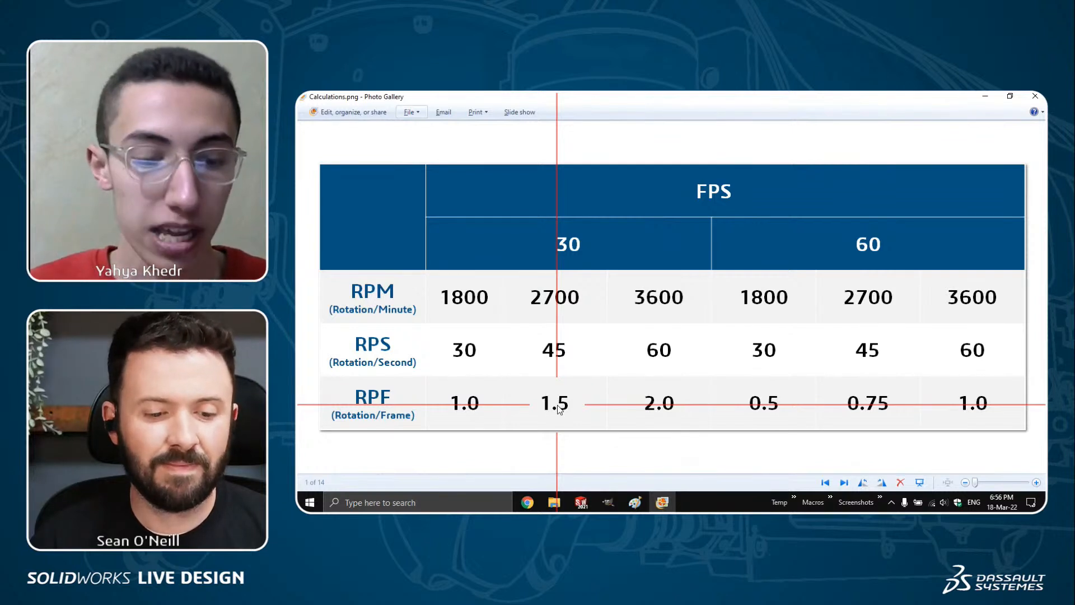
{"action": "key", "text": "alt+Tab"}
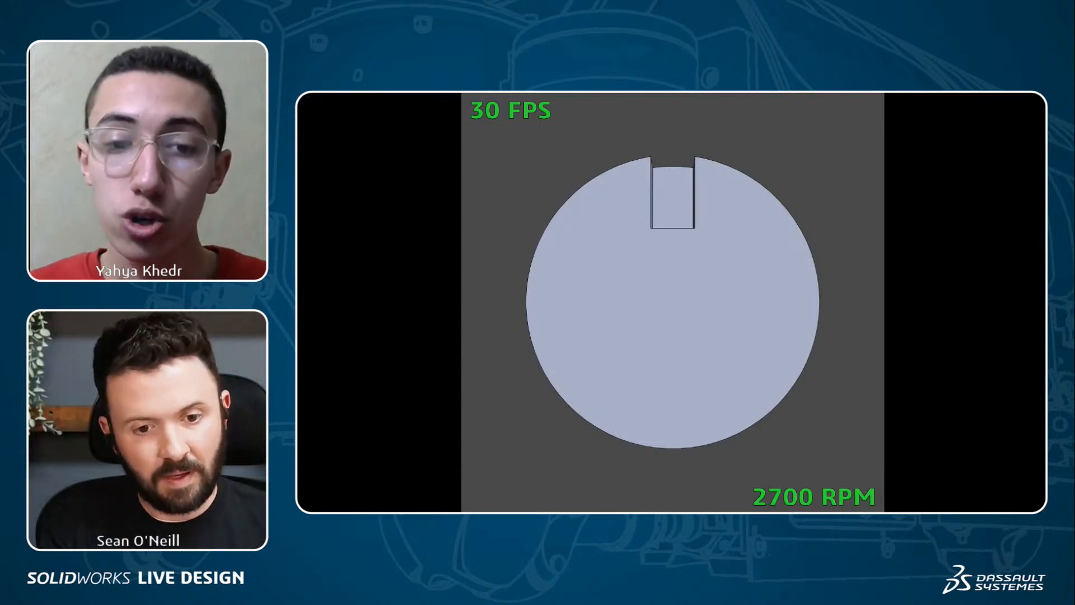
- Compare the Calculations.png table with the 30 FPS, 1890 RPM video, and examine the values in 1890 RPM.png
{"action": "key", "text": "space"}
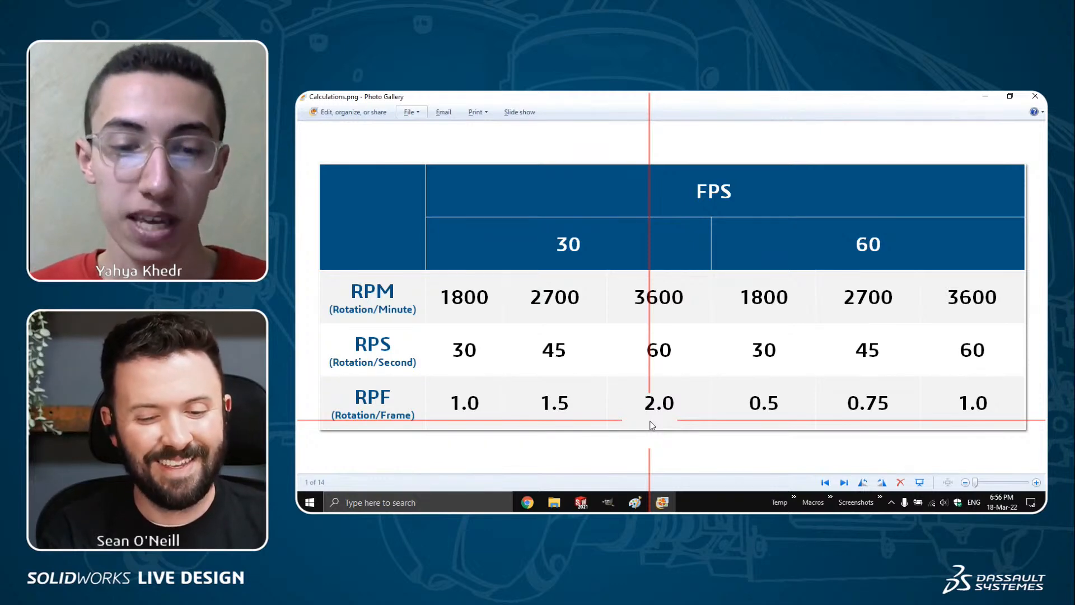
{"action": "key", "text": "ctrl"}
{"action": "key", "text": "ctrl"}
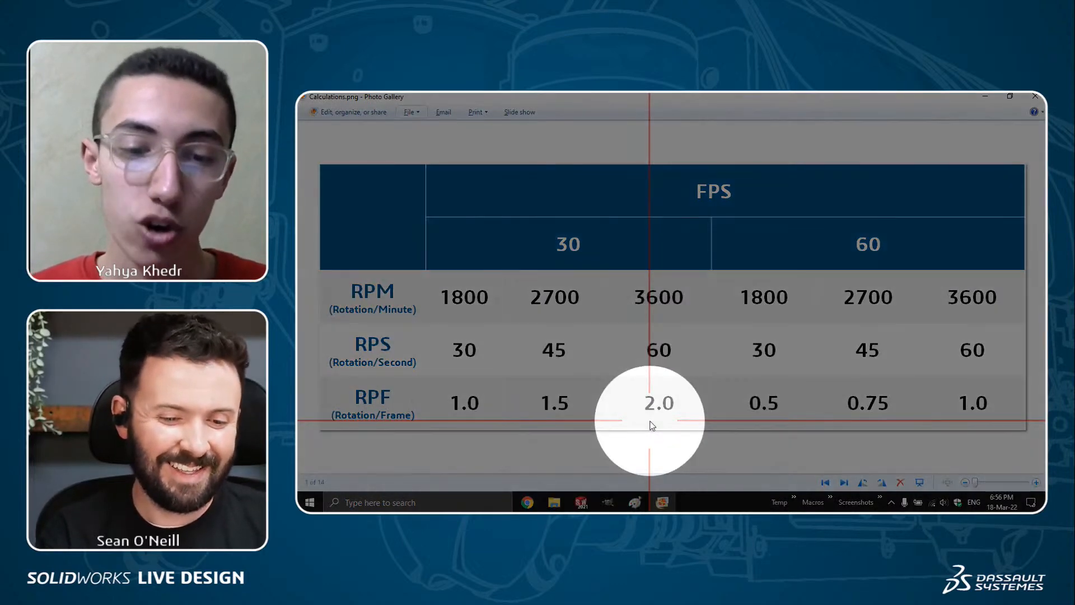
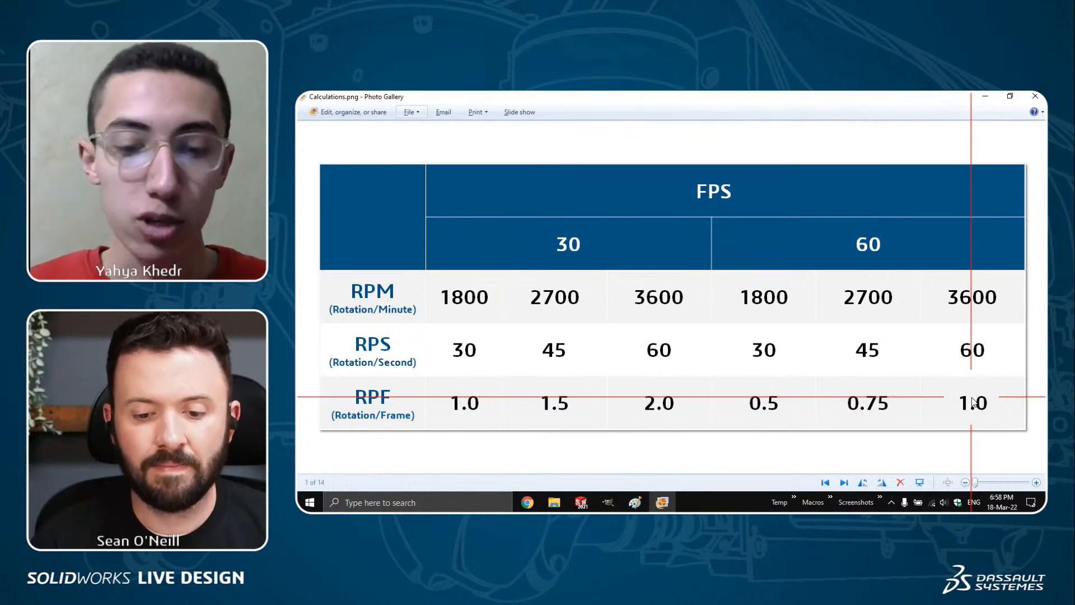
{"action": "key", "text": "alt+Tab"}
{"action": "key", "text": "Page_Down"}
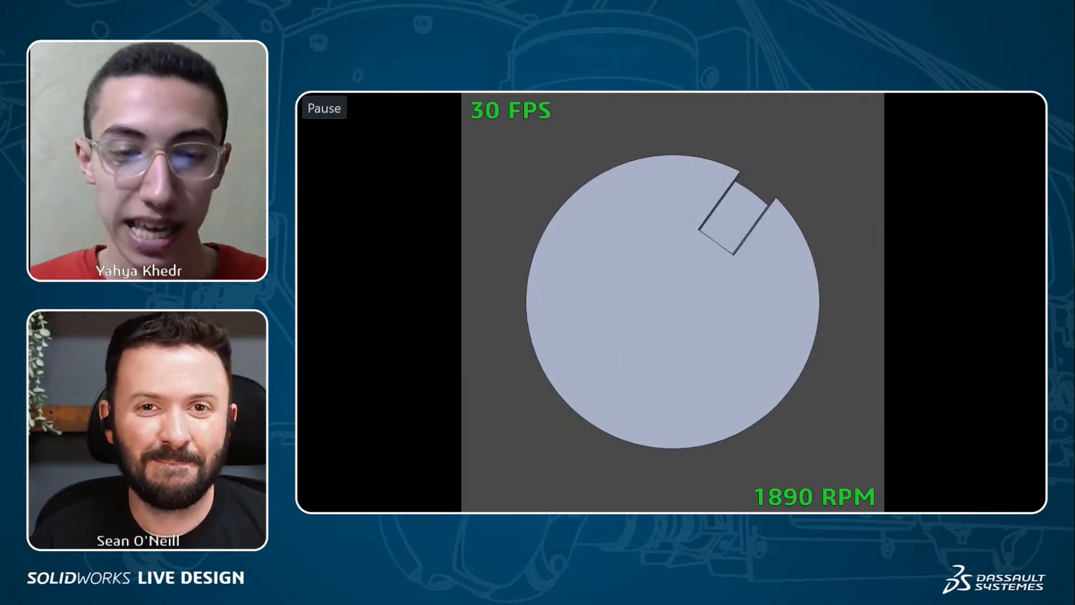
{"action": "key", "text": "alt+F4"}
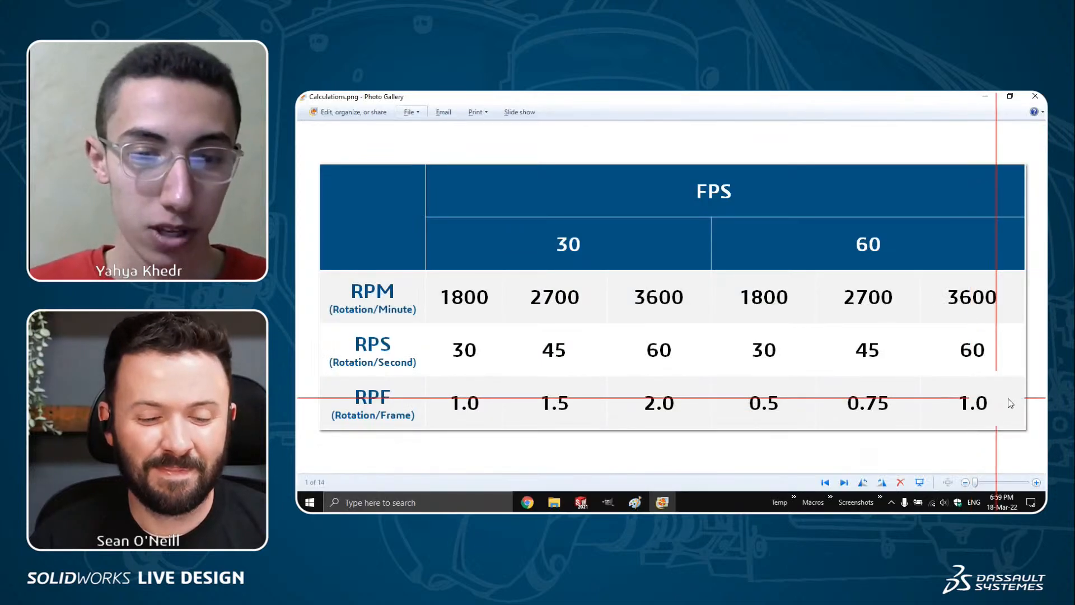
{"action": "key", "text": "Left"}
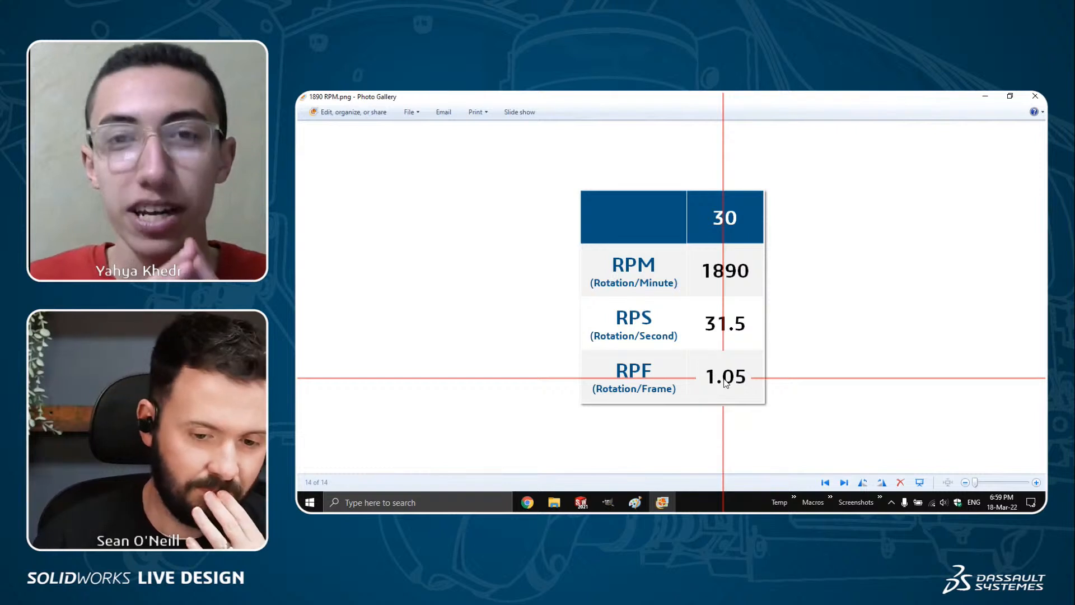
- Close Photo Gallery and the video player, and turn off the pointer crosshairs
{"action": "key", "text": "alt+F4"}
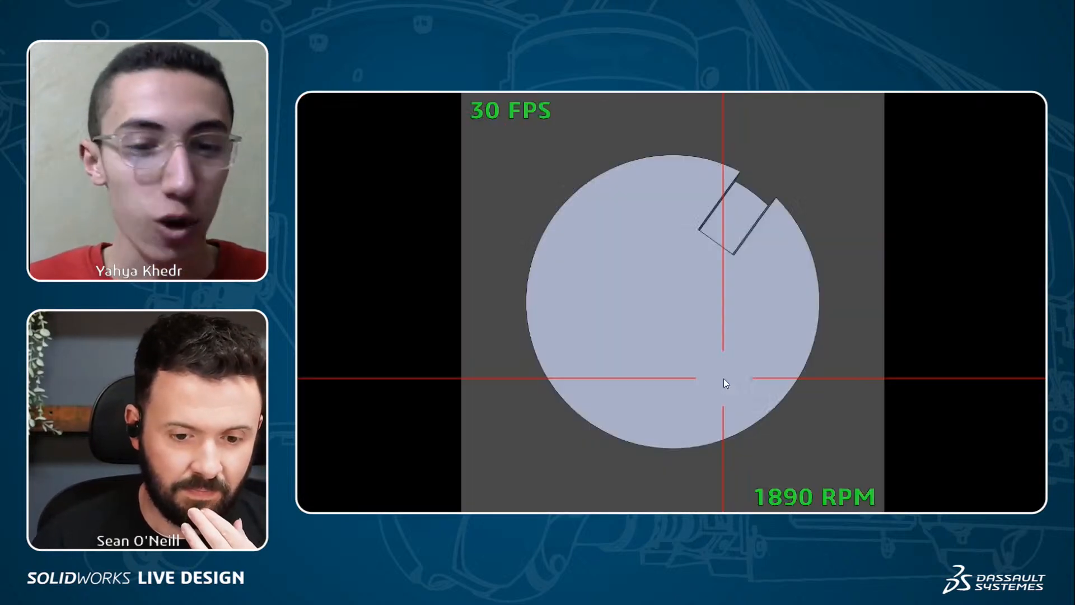
{"action": "key", "text": "alt+F4"}
{"action": "key", "text": "ctrl+alt+p"}
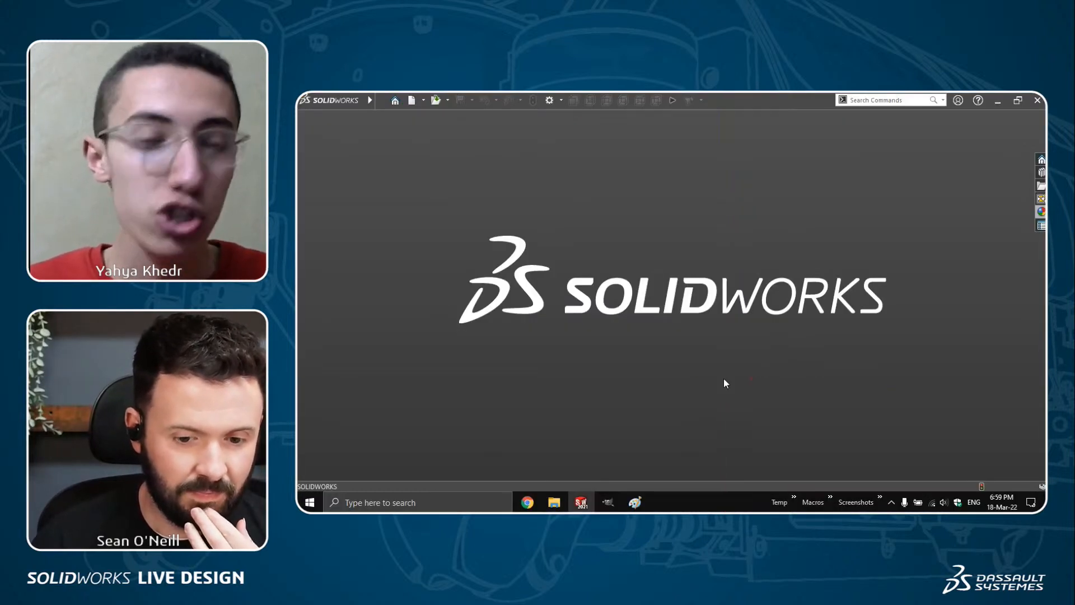
- Open the recent assembly Wagon-wheel Effect.SLDASM in SOLIDWORKS and show its 1800 RPM motion study
{"action": "left_click", "coordinate": [379, 101]}
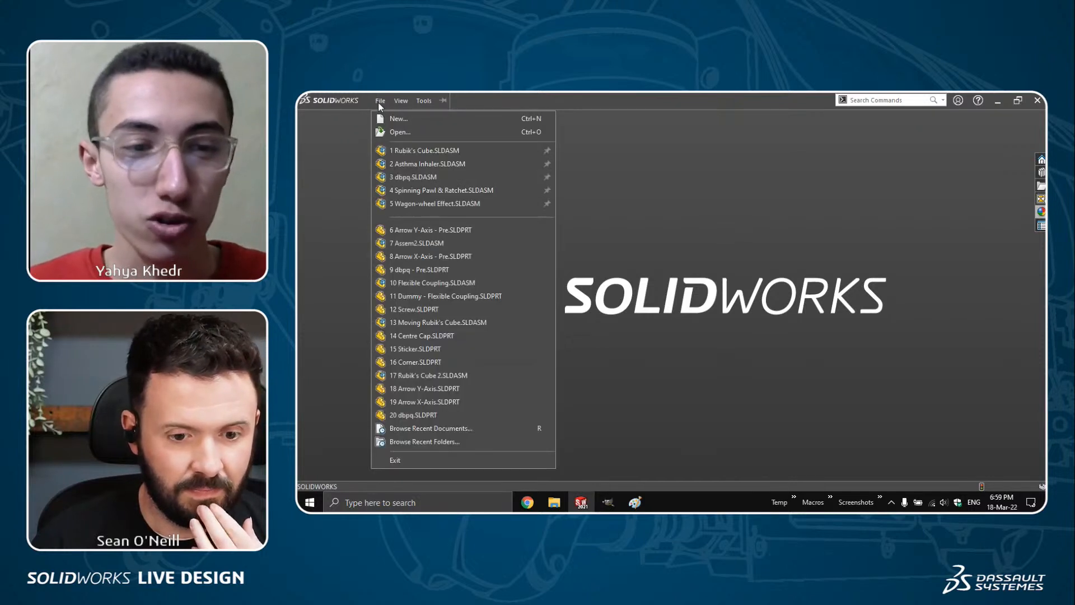
{"action": "left_click", "coordinate": [446, 204]}
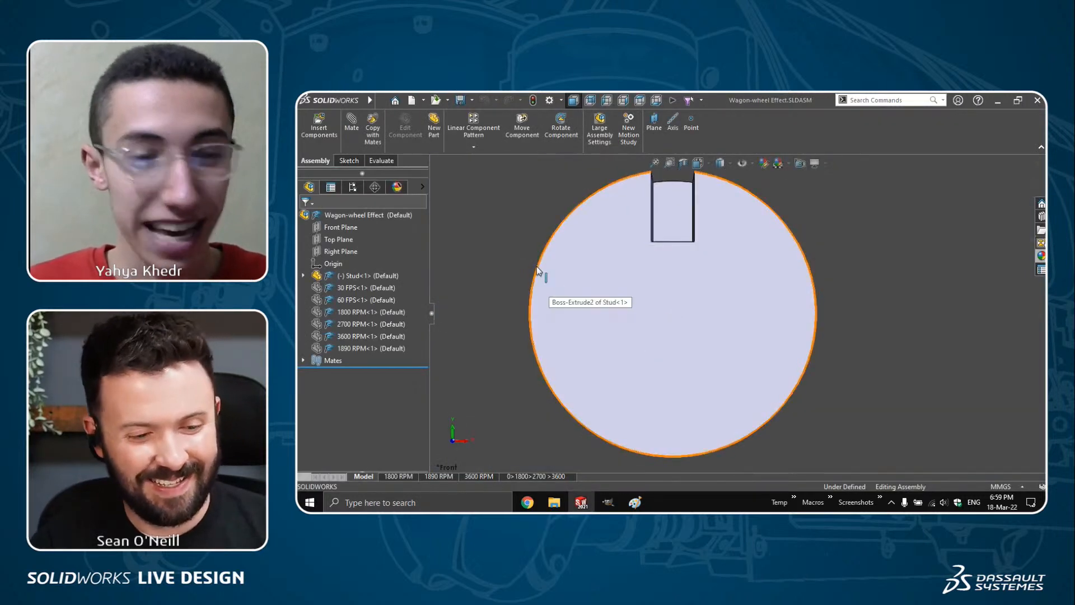
{"action": "left_click", "coordinate": [405, 476]}
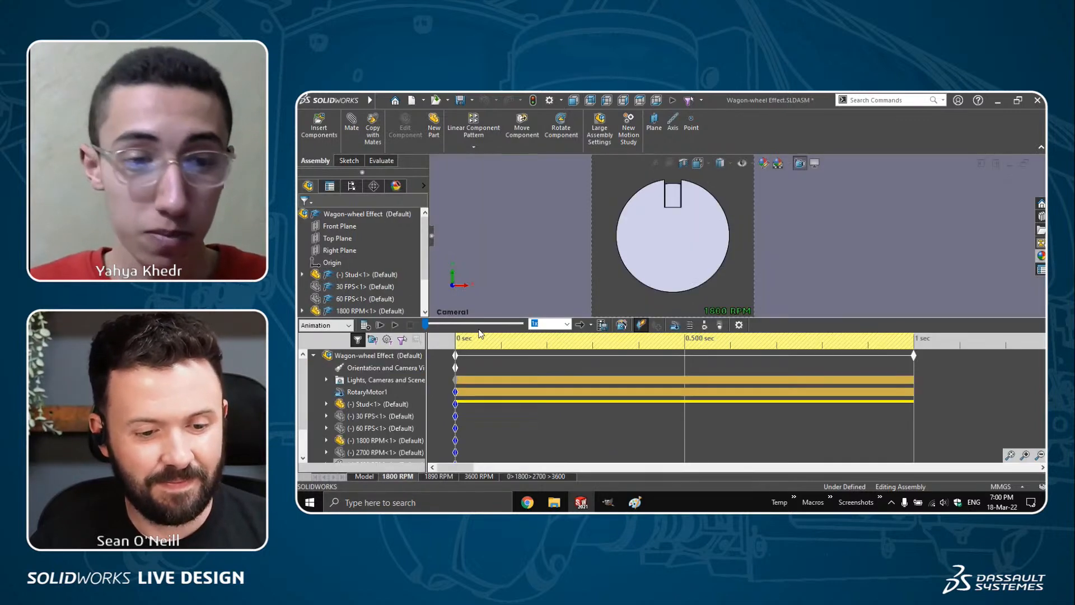
- Check the motion type and speed of RotaryMotor1 in the 1800 RPM study
{"action": "right_click", "coordinate": [366, 393]}
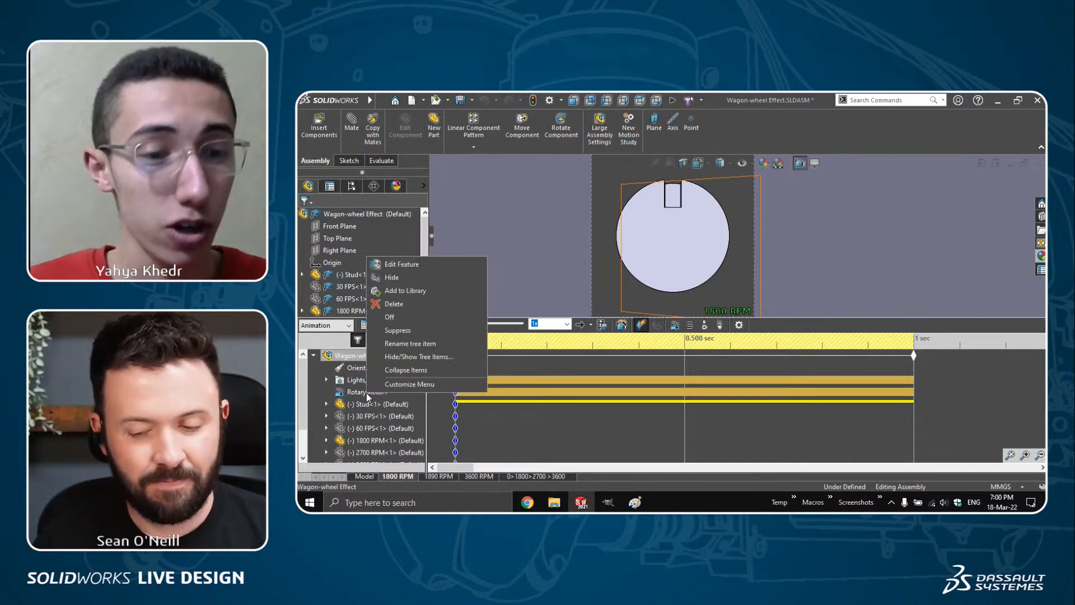
{"action": "left_click", "coordinate": [385, 263]}
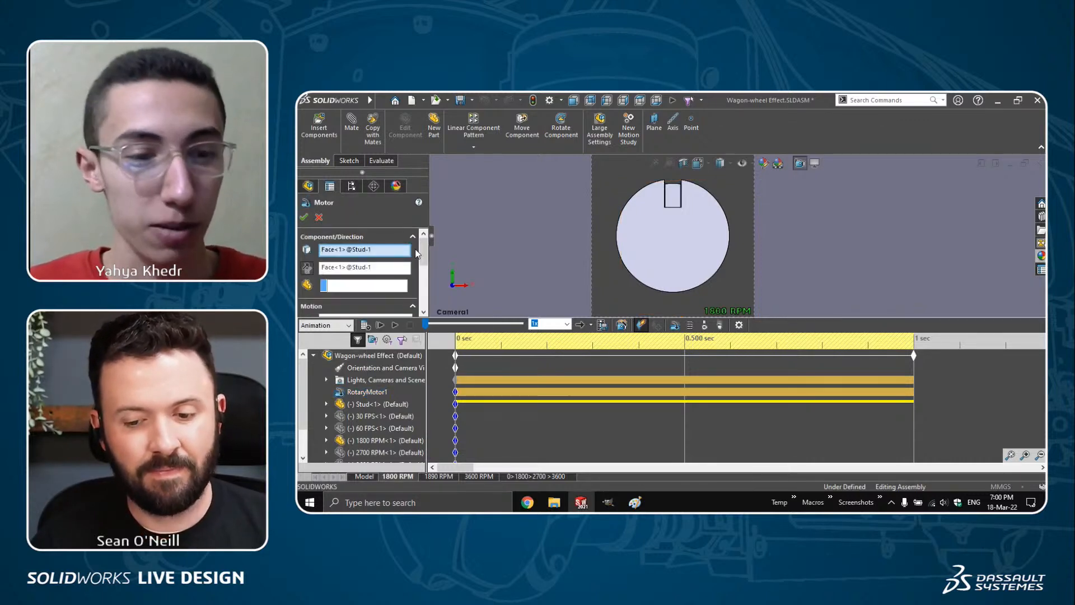
{"action": "left_click", "coordinate": [332, 279]}
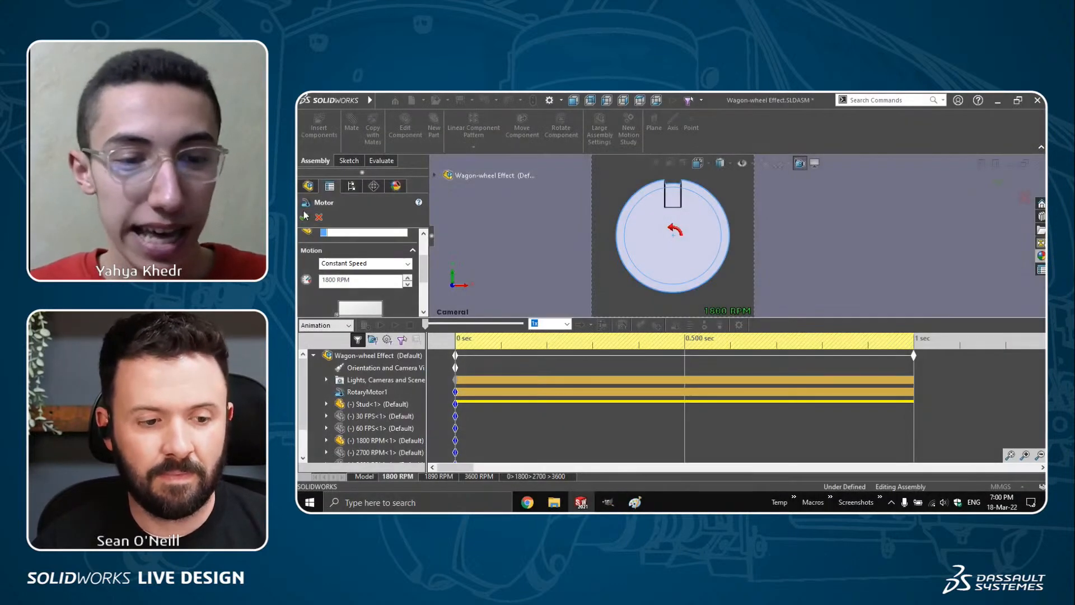
{"action": "left_click", "coordinate": [305, 217]}
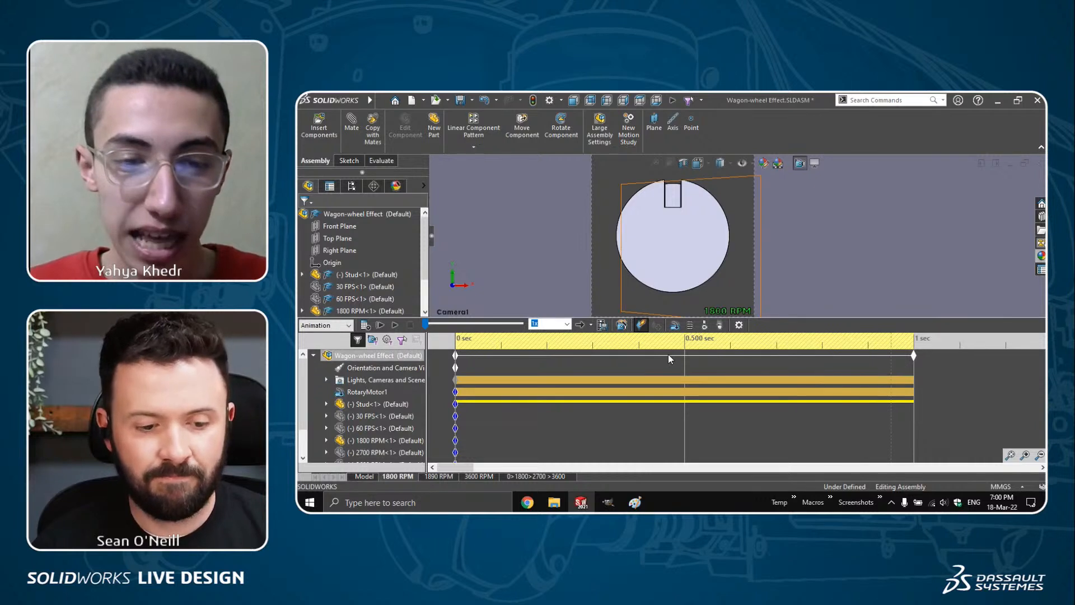
- Start saving the animation to the Desktop as a series of Portable Network Graphics (*.png) images
{"action": "left_click", "coordinate": [608, 329]}
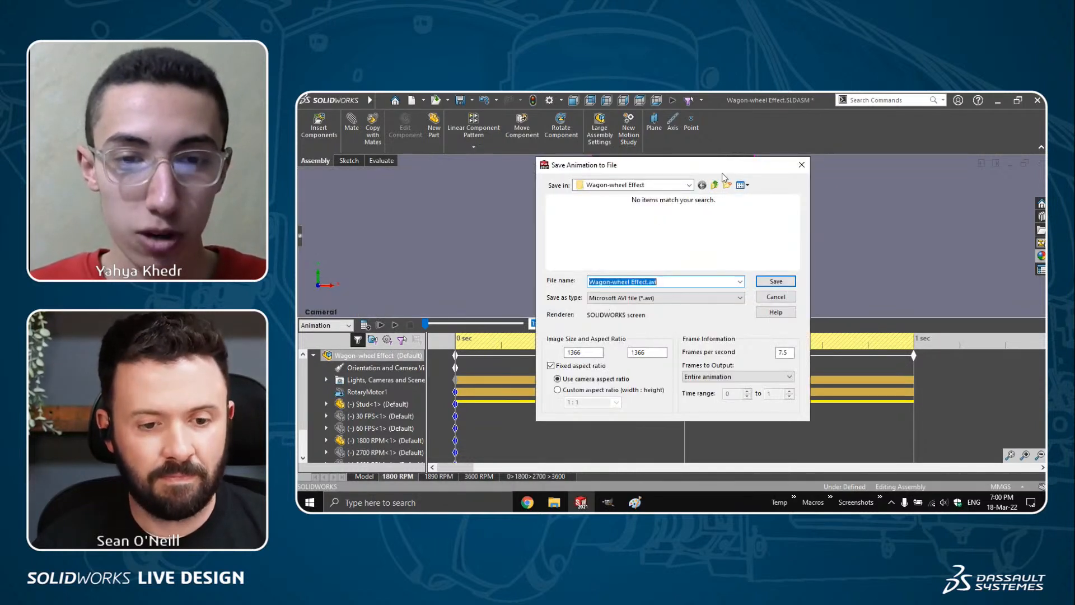
{"action": "left_click", "coordinate": [692, 187]}
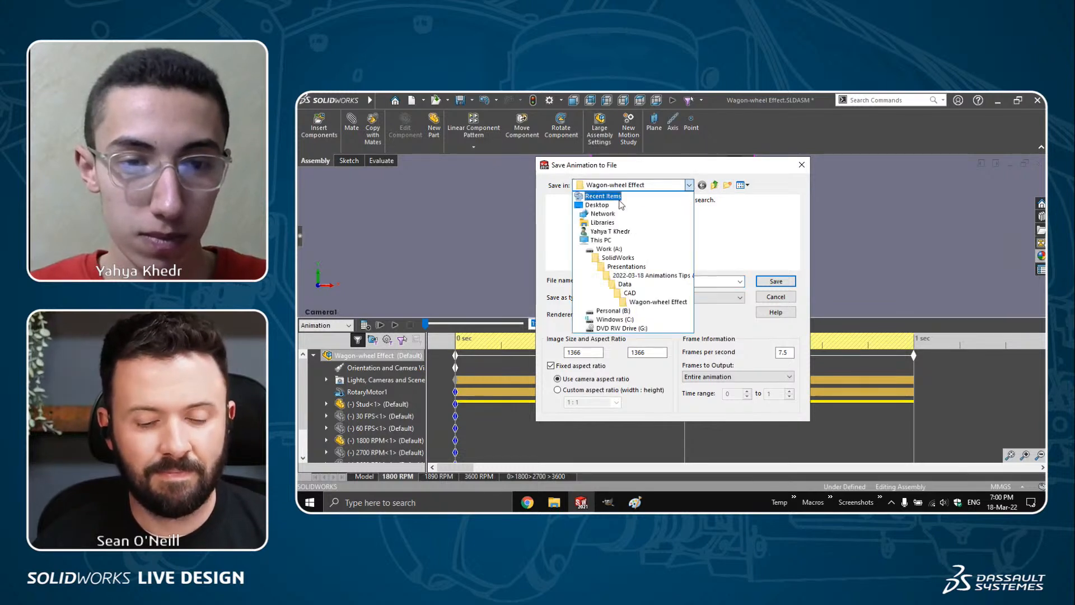
{"action": "left_click", "coordinate": [604, 207]}
{"action": "left_click", "coordinate": [661, 297]}
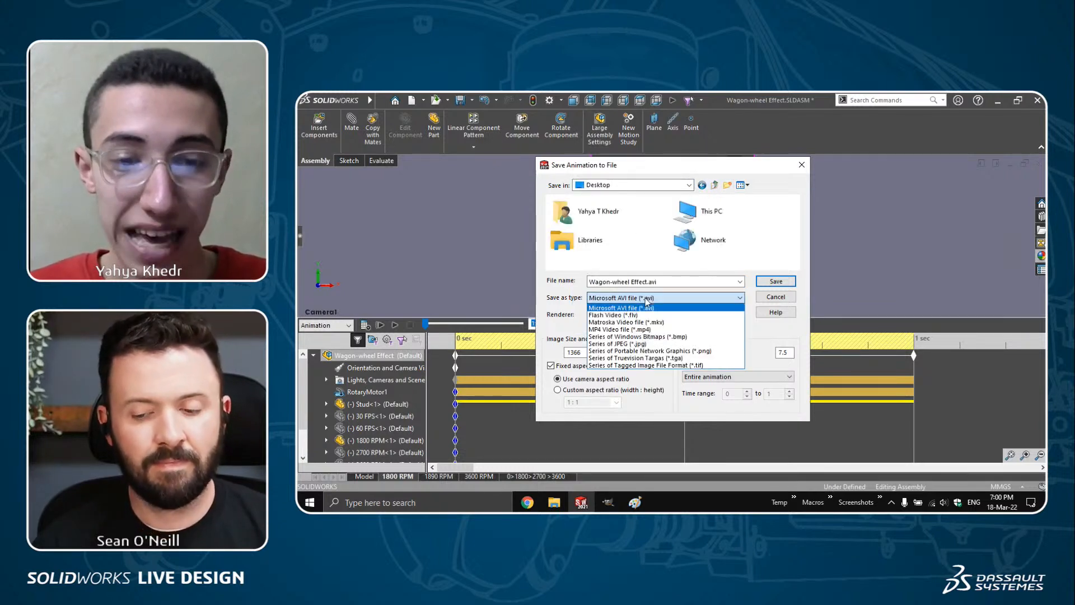
{"action": "left_click", "coordinate": [661, 350]}
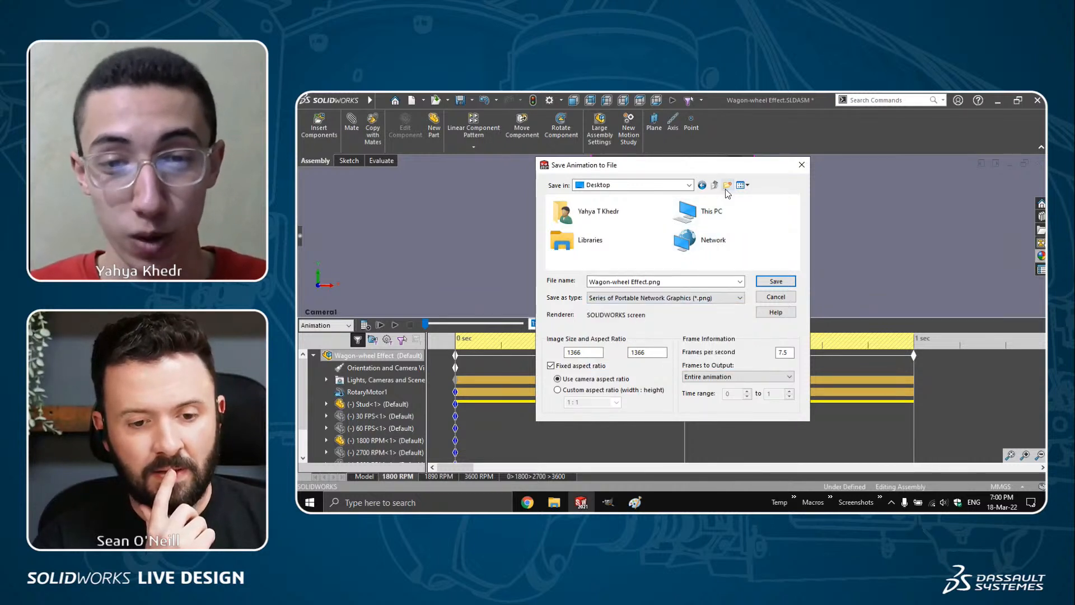
- Create a new folder on the Desktop as the save location and name the image series WWE
{"action": "scroll", "coordinate": [695, 251], "scroll_direction": "down", "scroll_amount": 1}
{"action": "left_click", "coordinate": [595, 255]}
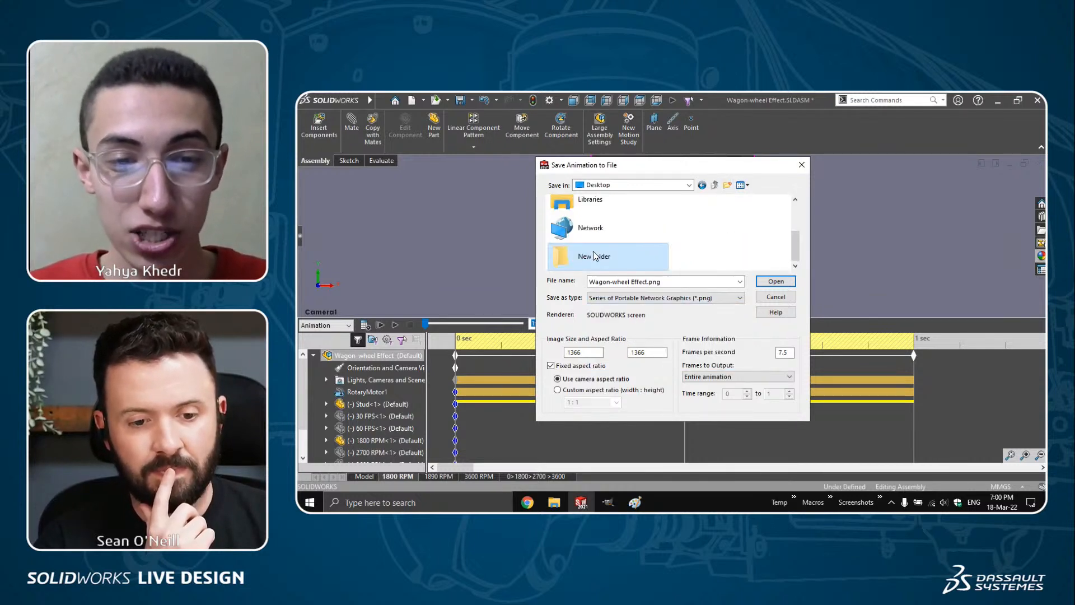
{"action": "double_click", "coordinate": [595, 255]}
{"action": "type", "text": "WWE"}
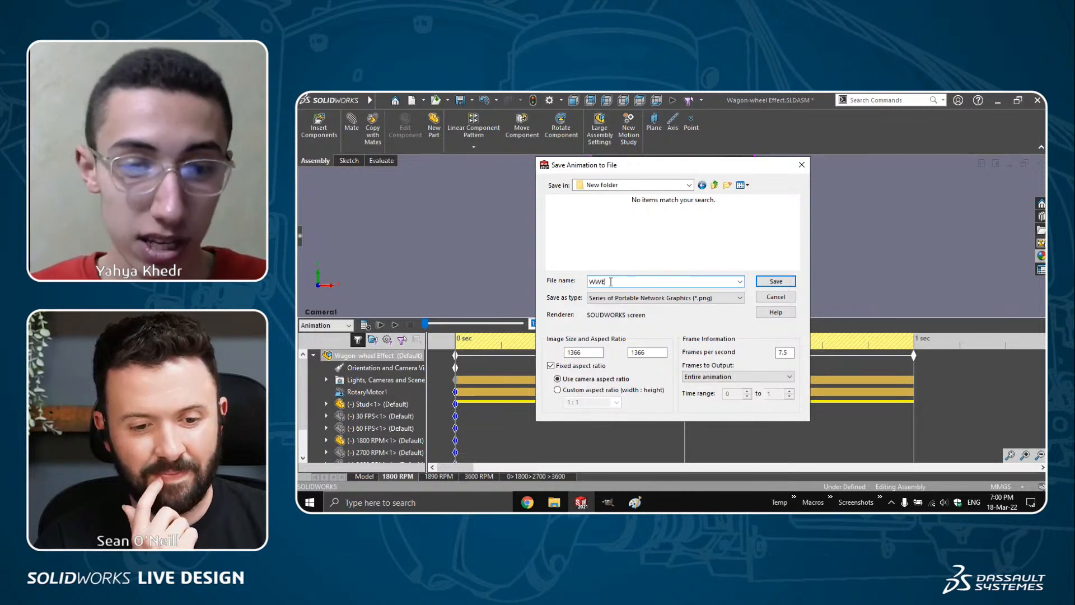
- Set the image size to 1080 × 1080 and the frame rate to 30 frames per second, and save the animation
{"action": "double_click", "coordinate": [590, 352]}
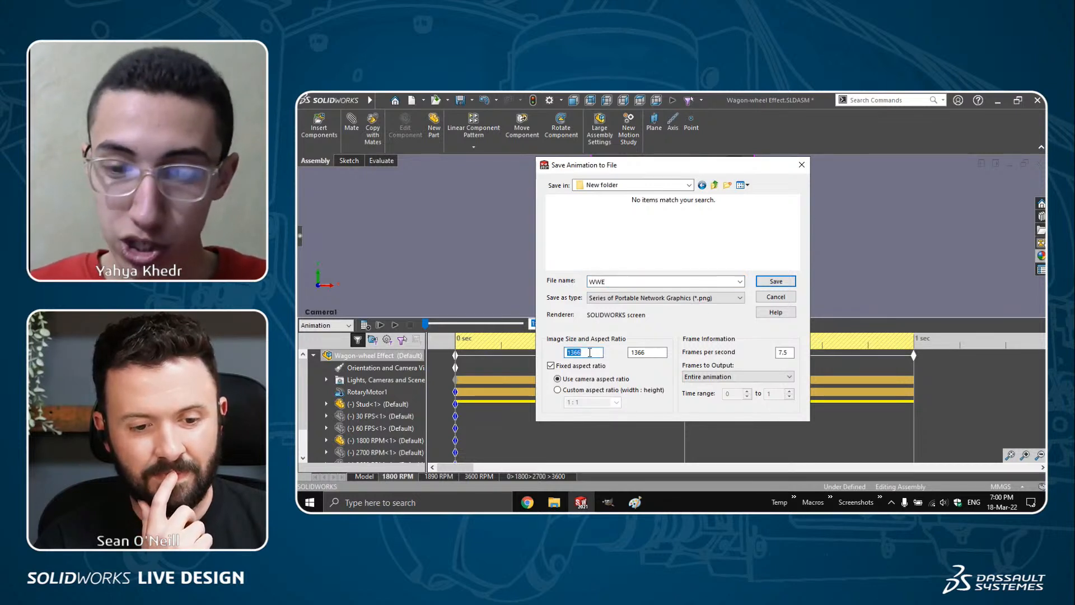
{"action": "type", "text": "1080"}
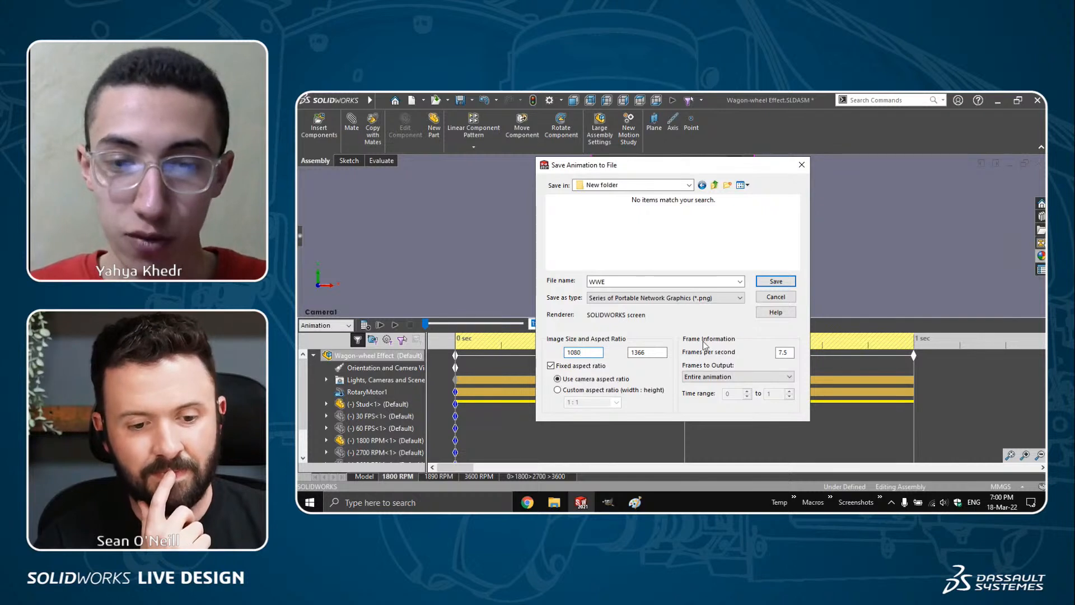
{"action": "left_click", "coordinate": [786, 352]}
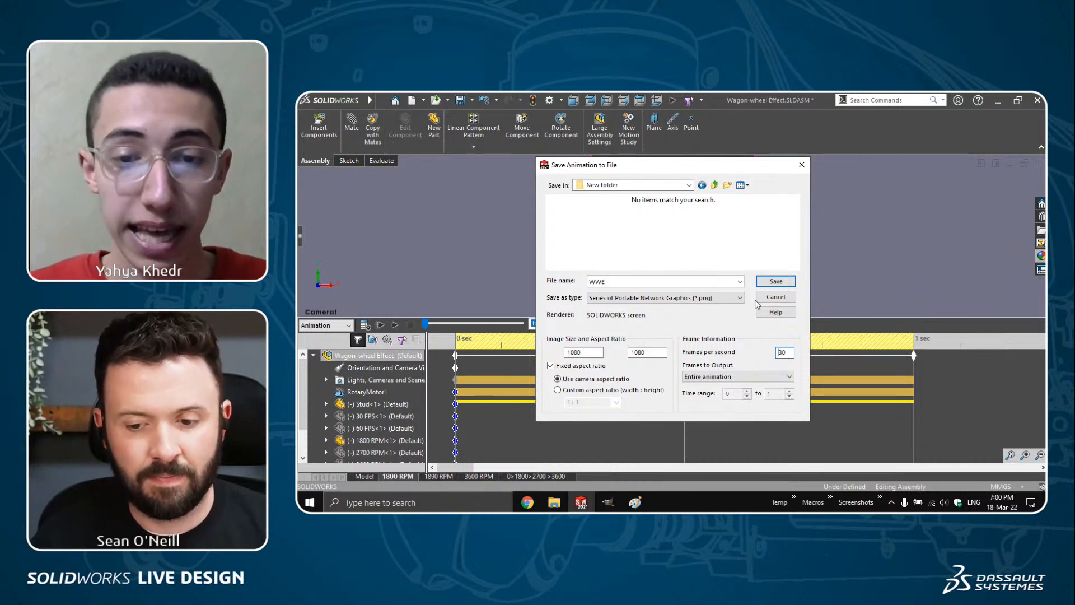
{"action": "left_click", "coordinate": [770, 282]}
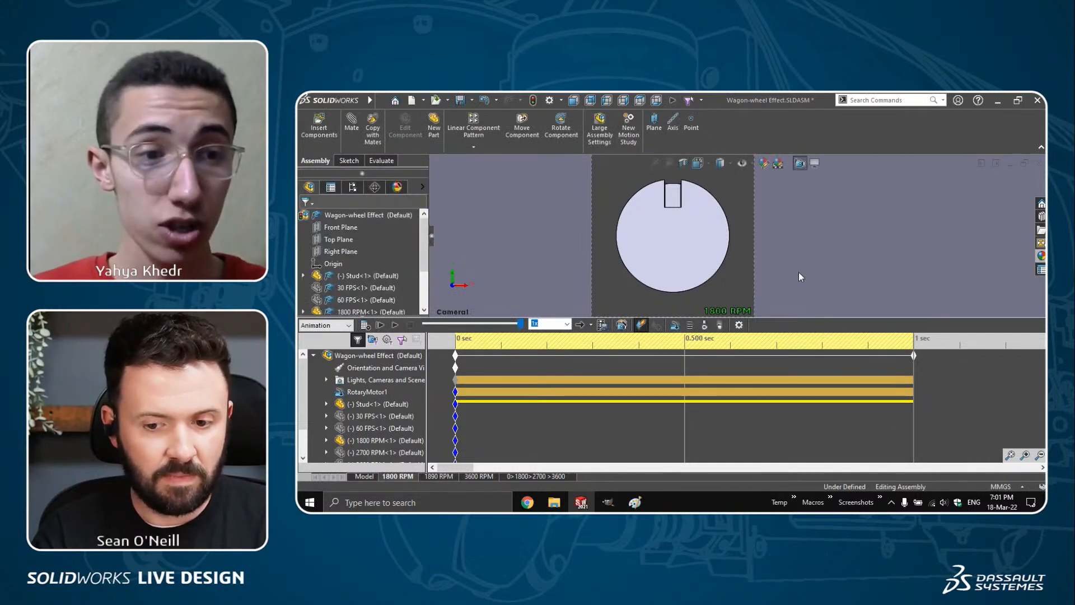
- Open New folder on the Desktop and examine the exported WWE frames with larger thumbnails
{"action": "key", "text": "super+d"}
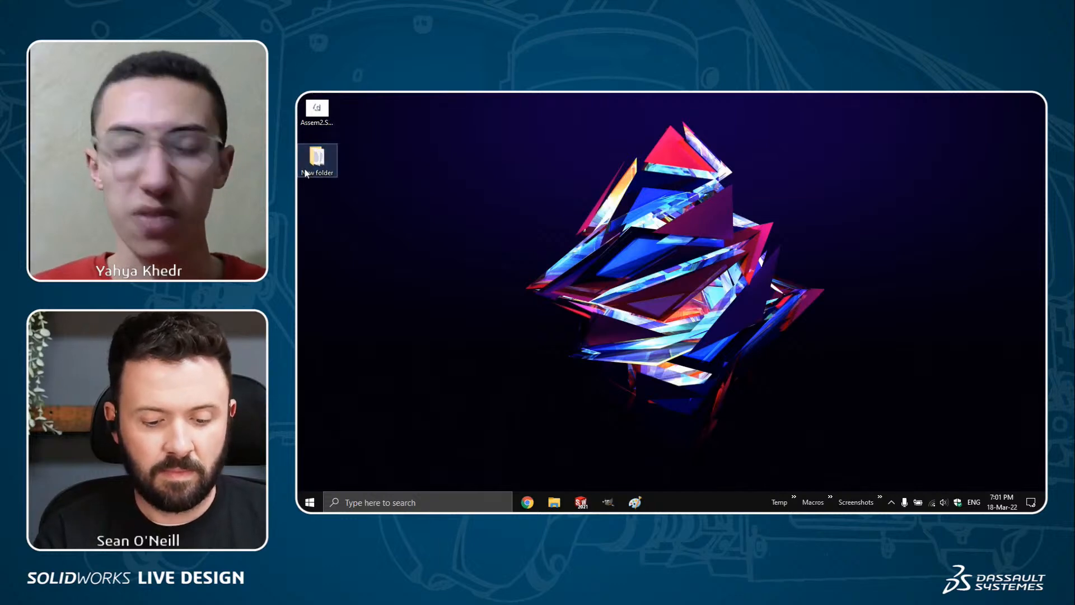
{"action": "double_click", "coordinate": [306, 174]}
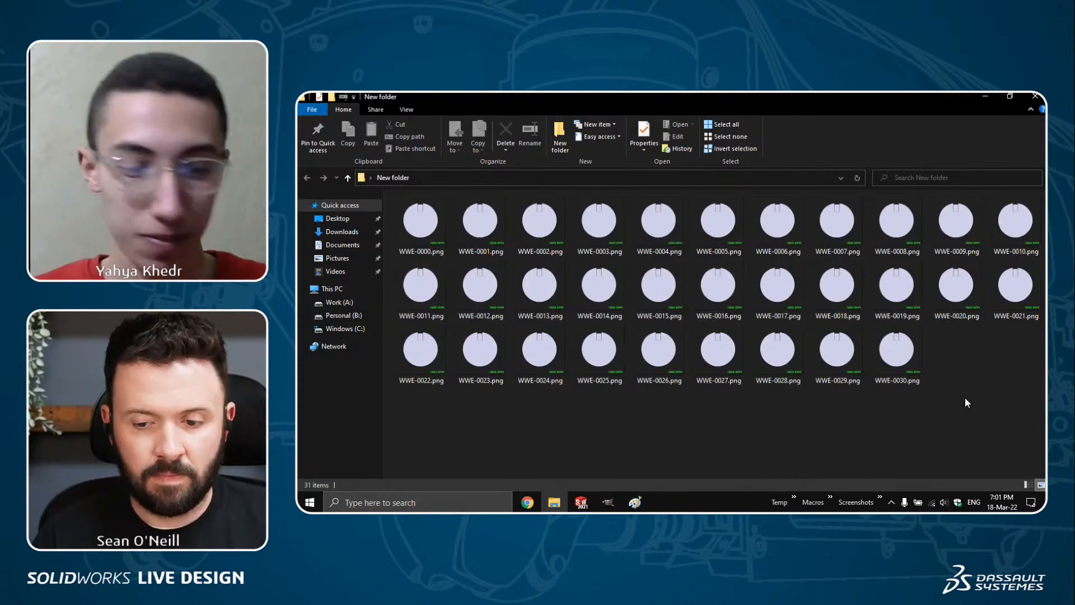
{"action": "key", "text": "ctrl+a"}
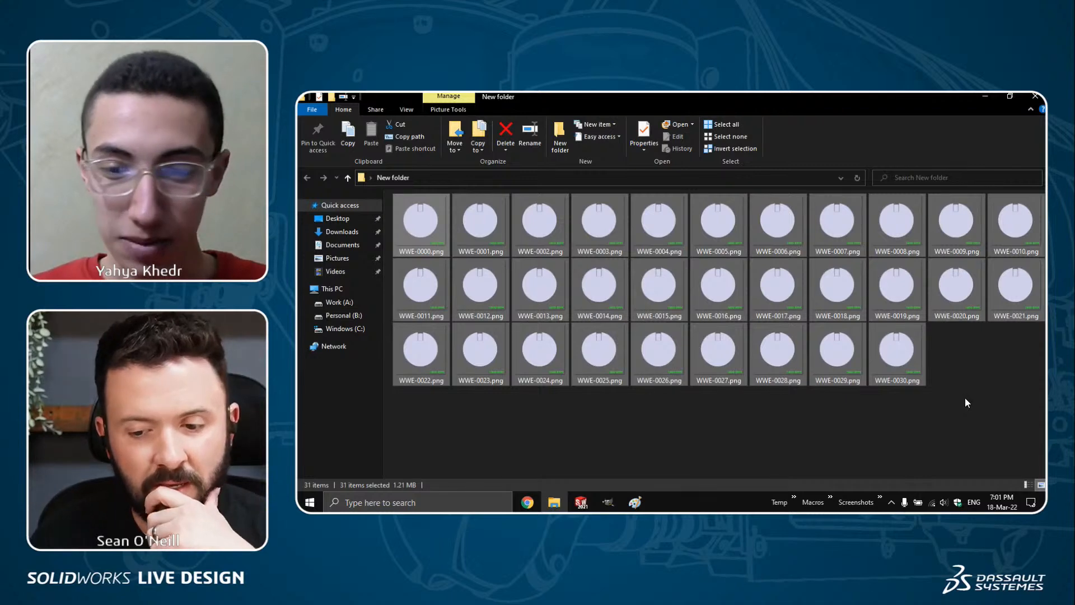
{"action": "left_click", "coordinate": [966, 399]}
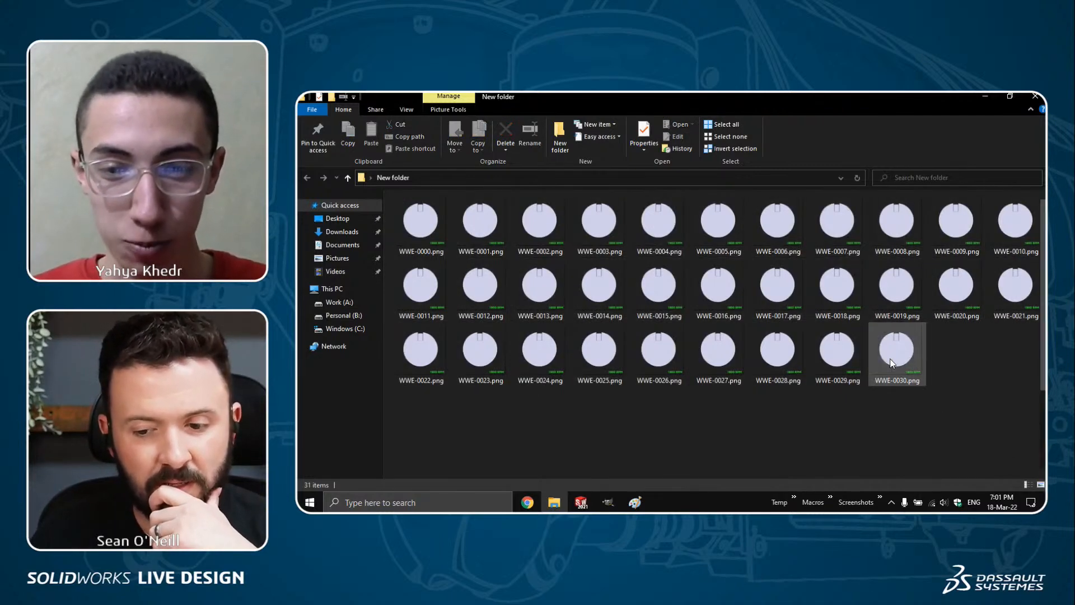
{"action": "scroll", "coordinate": [874, 352], "scroll_direction": "up", "scroll_amount": 2, "text": "ctrl"}
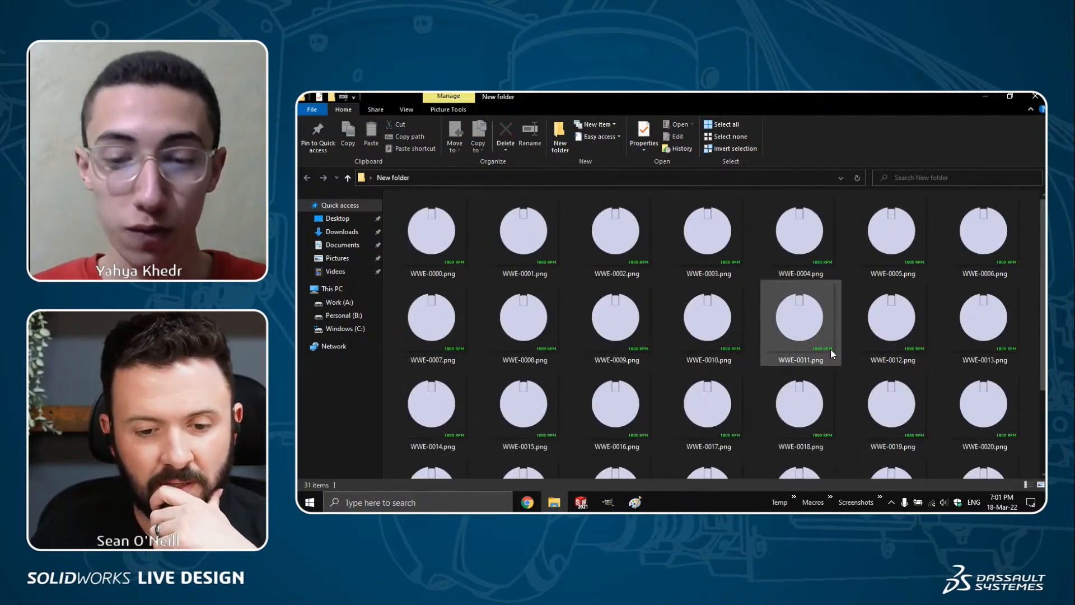
- Delete all the exported WWE images from the folder and return to the SOLIDWORKS motion study
{"action": "key", "text": "ctrl+a"}
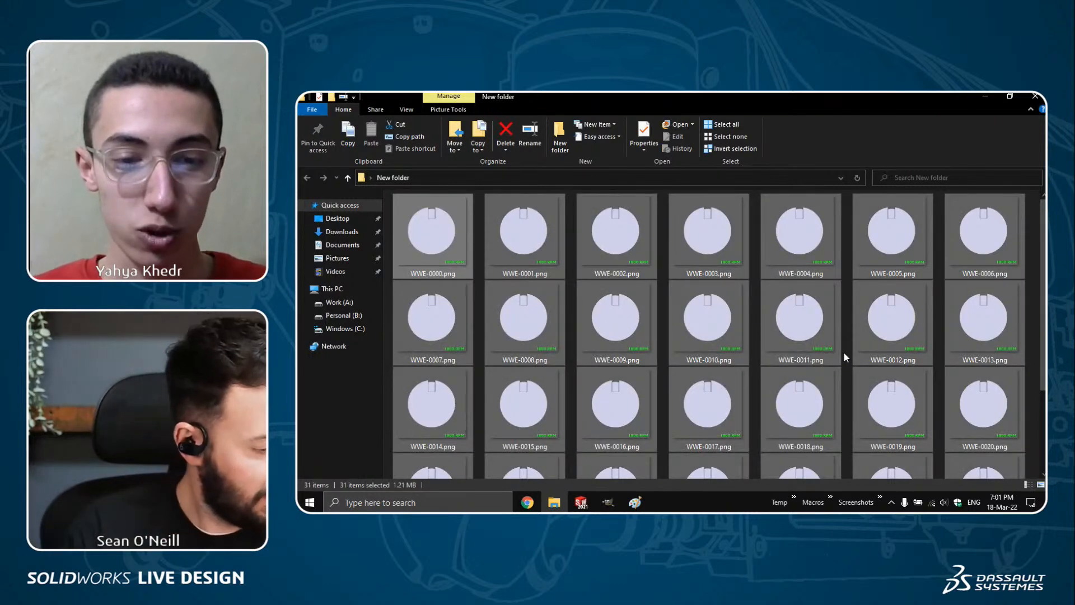
{"action": "key", "text": "Delete"}
{"action": "key", "text": "alt+Tab"}
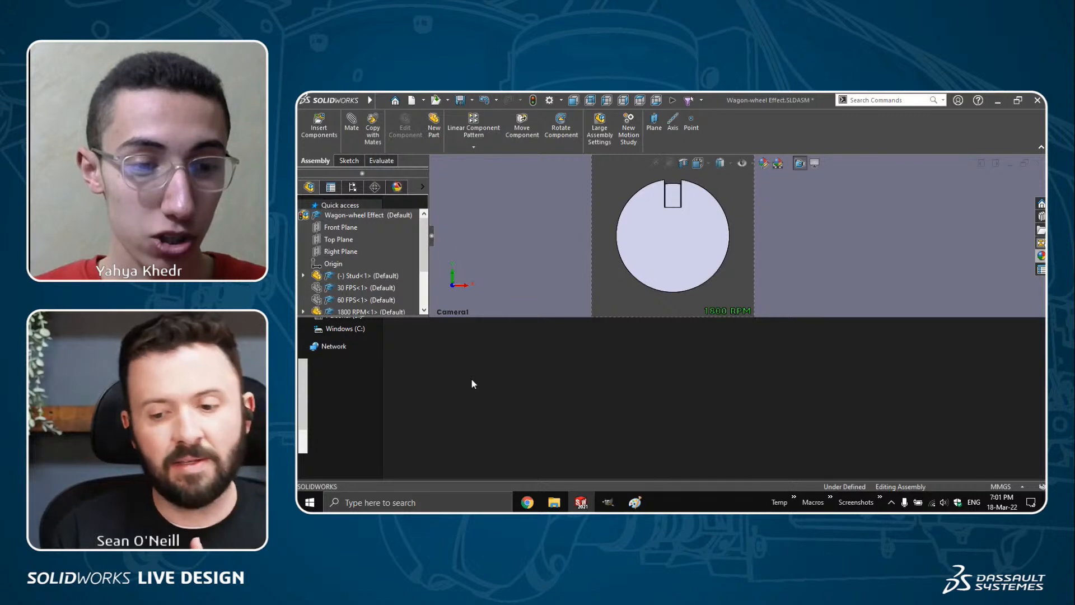
- Edit the rotary motor in the 1800 RPM motion study and set its constant speed to 1890 RPM
{"action": "right_click", "coordinate": [373, 394]}
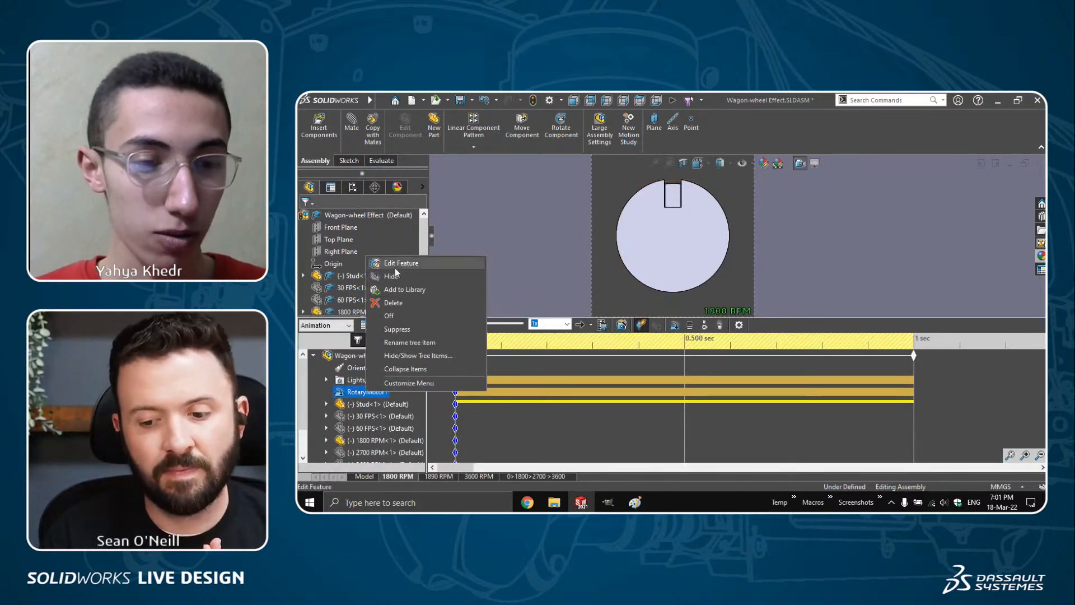
{"action": "left_click", "coordinate": [395, 266]}
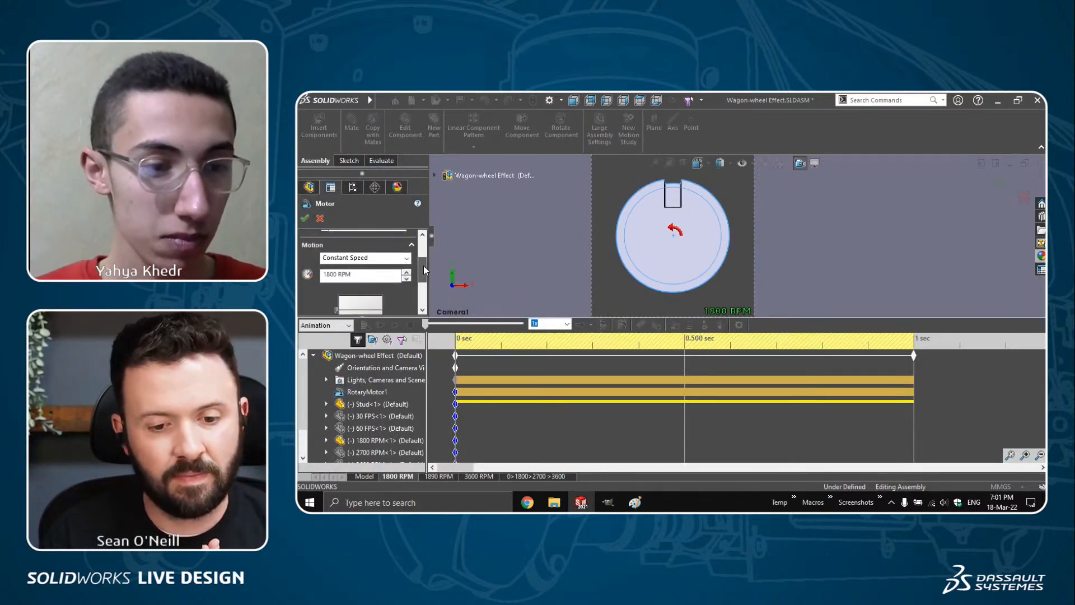
{"action": "triple_click", "coordinate": [359, 275]}
{"action": "type", "text": "18"}
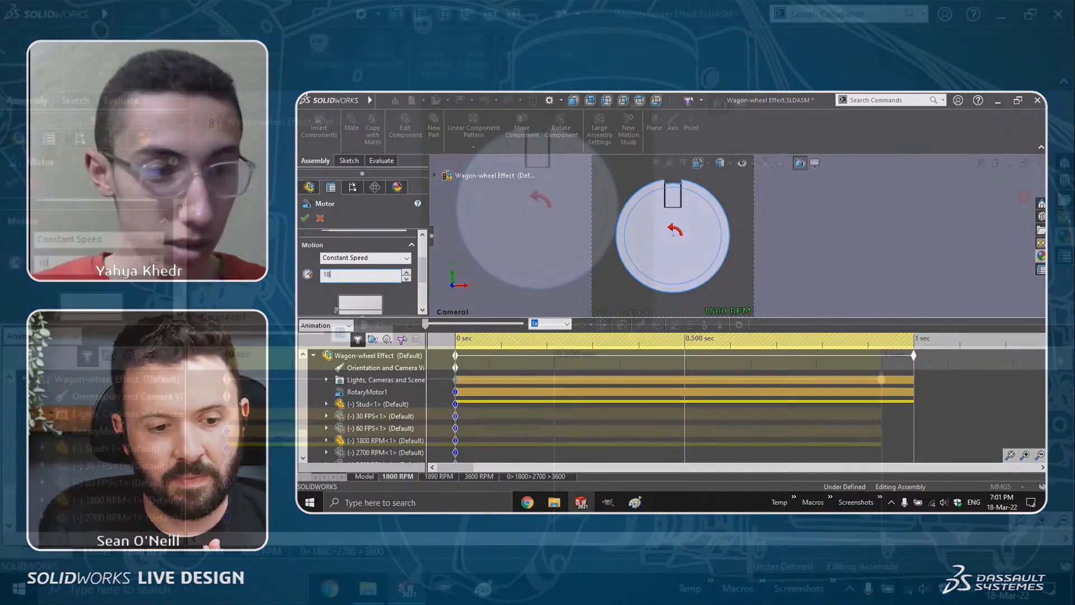
{"action": "type", "text": "90"}
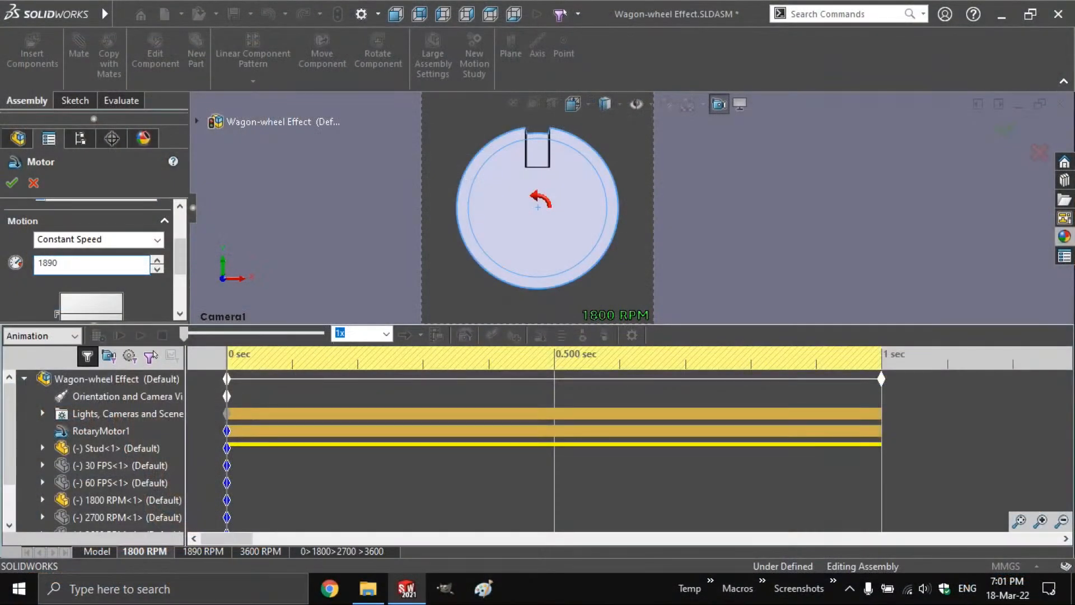
{"action": "key", "text": "Return"}
{"action": "left_click", "coordinate": [13, 183]}
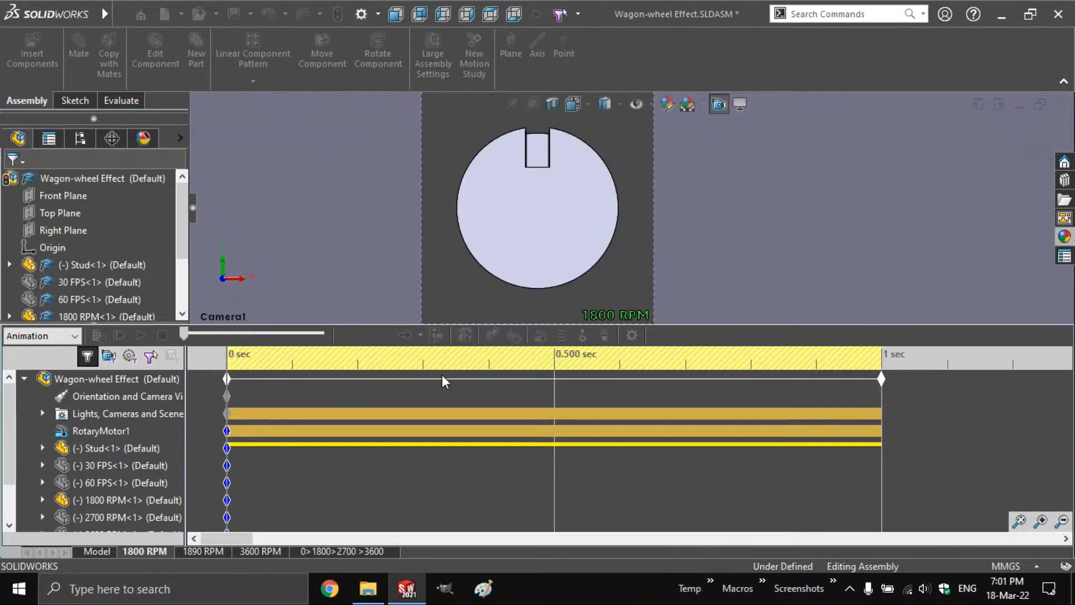
- Save the entire animation as a series of PNG images with the image width set to 720 at 30 frames per second
{"action": "left_click", "coordinate": [436, 336]}
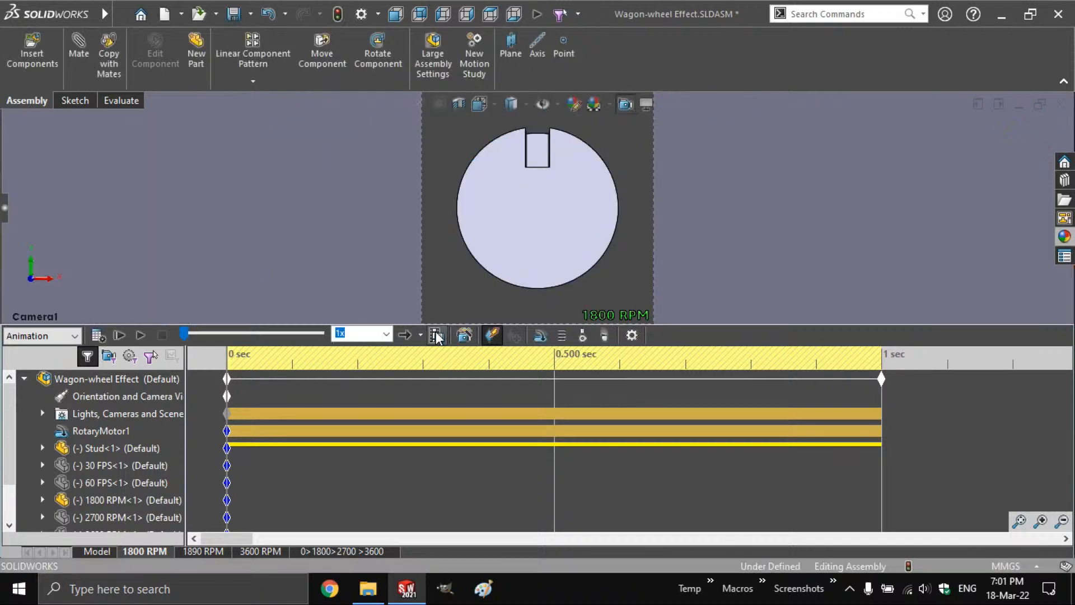
{"action": "left_click", "coordinate": [538, 297]}
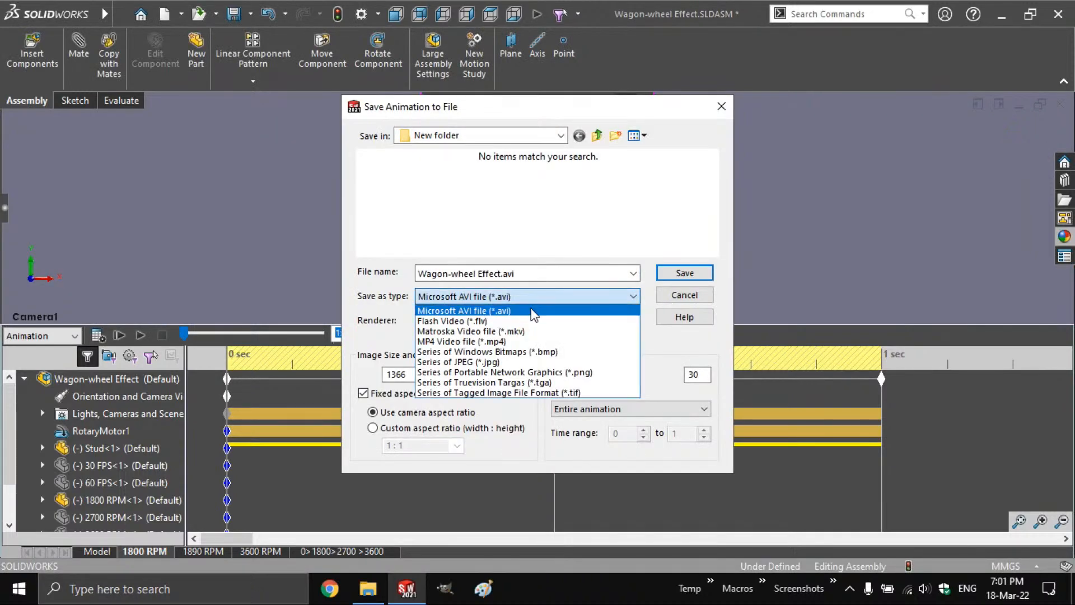
{"action": "left_click", "coordinate": [543, 373]}
{"action": "double_click", "coordinate": [424, 375]}
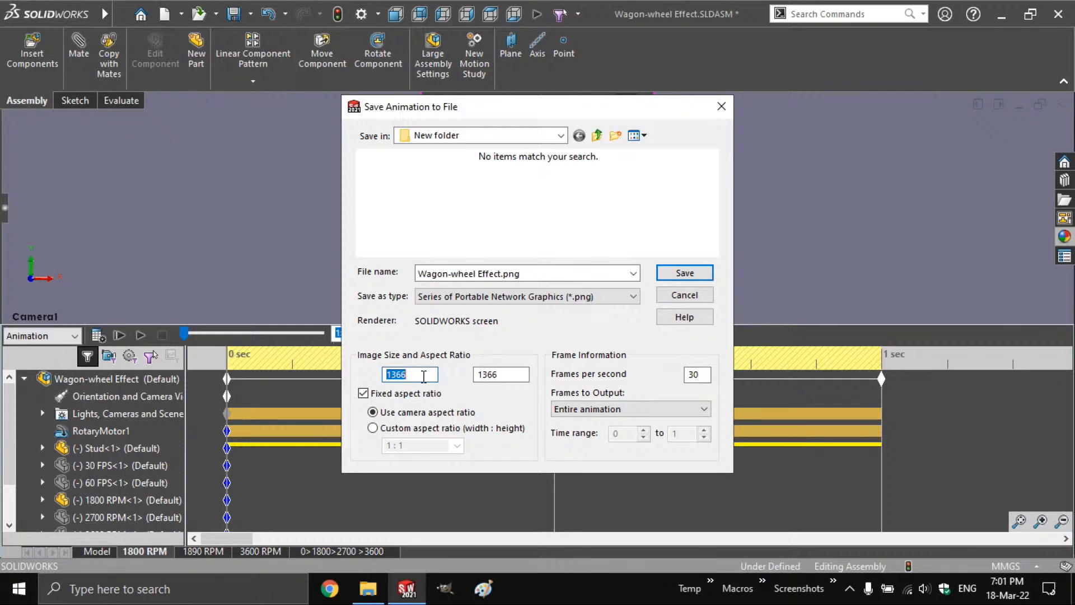
{"action": "type", "text": "720"}
{"action": "left_click", "coordinate": [708, 273]}
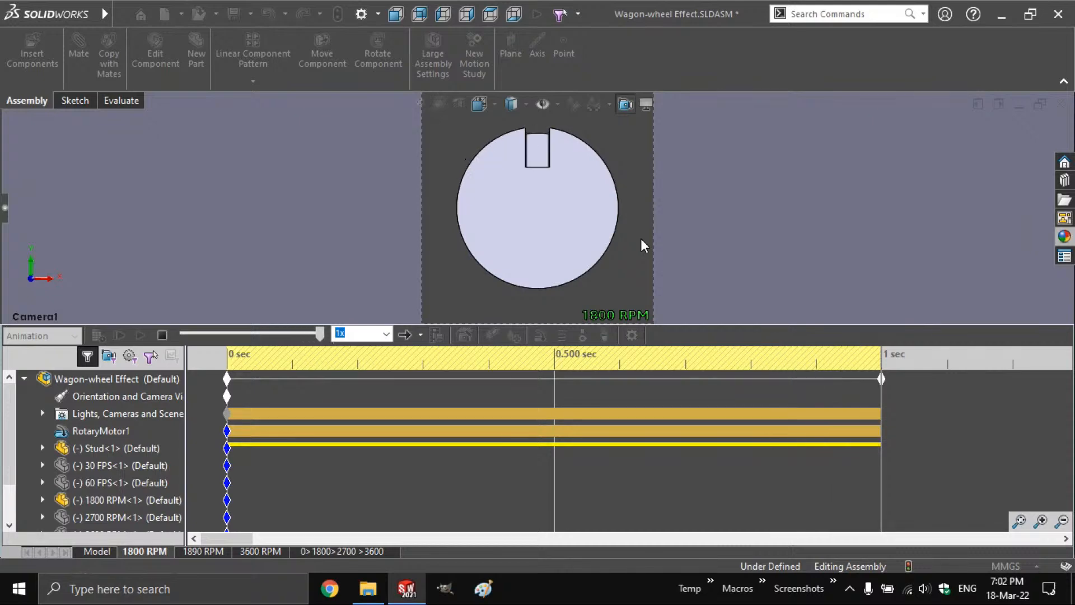
- Switch to New folder, examine the first three exported frames in the photo viewer, and return to the SOLIDWORKS motion study
{"action": "key", "text": "alt+Tab"}
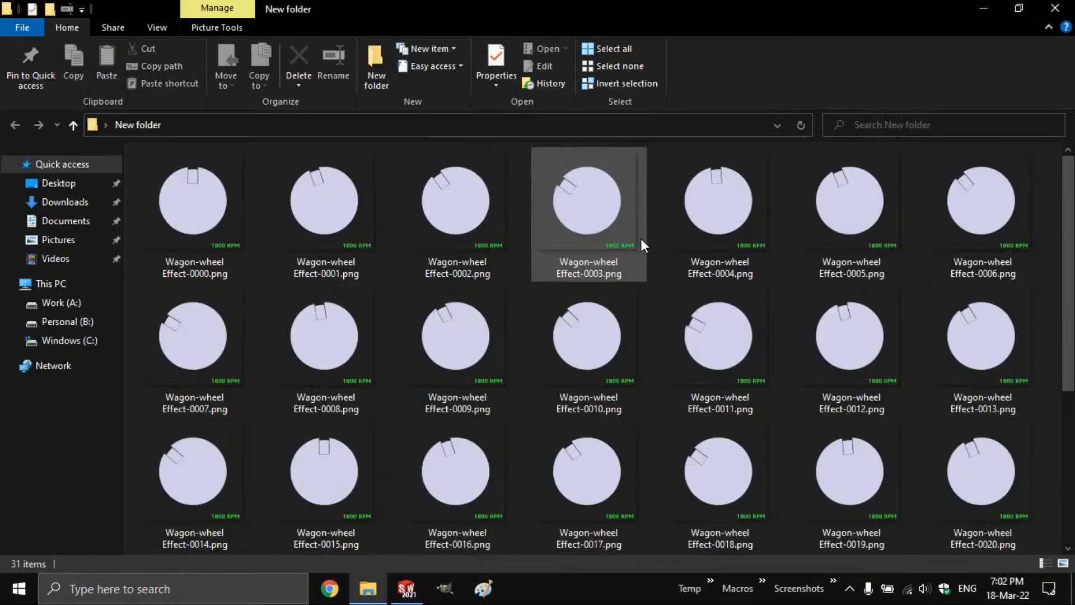
{"action": "left_click", "coordinate": [201, 189]}
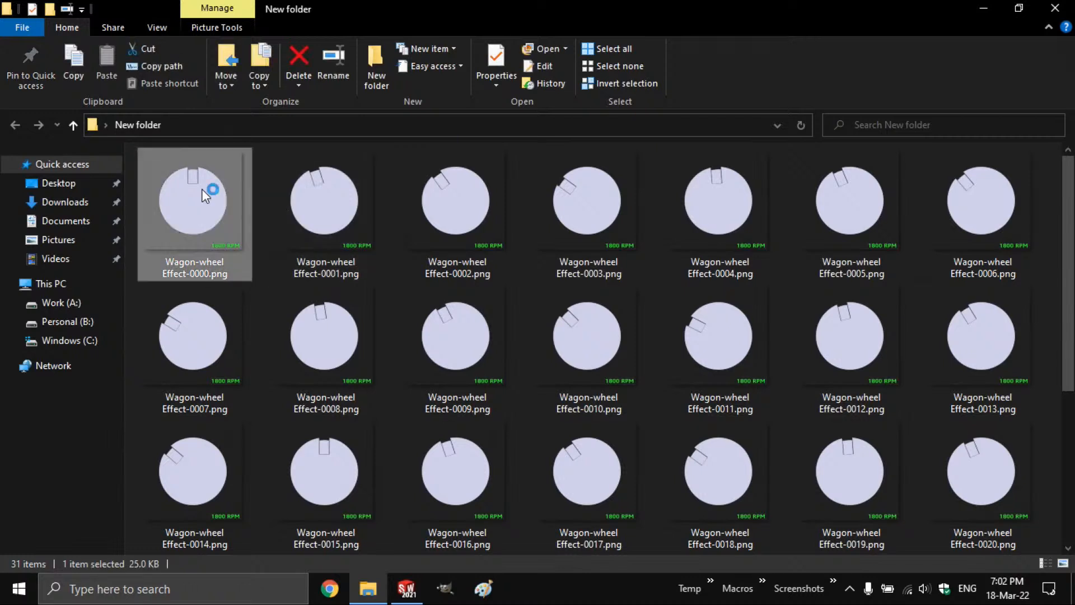
{"action": "key", "text": "Right"}
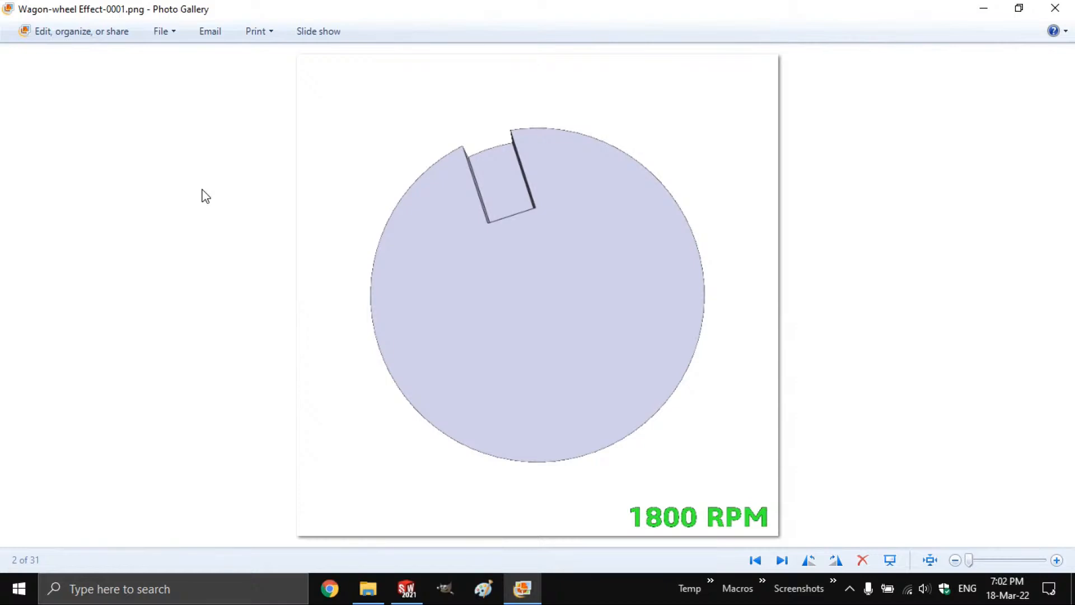
{"action": "key", "text": "Right"}
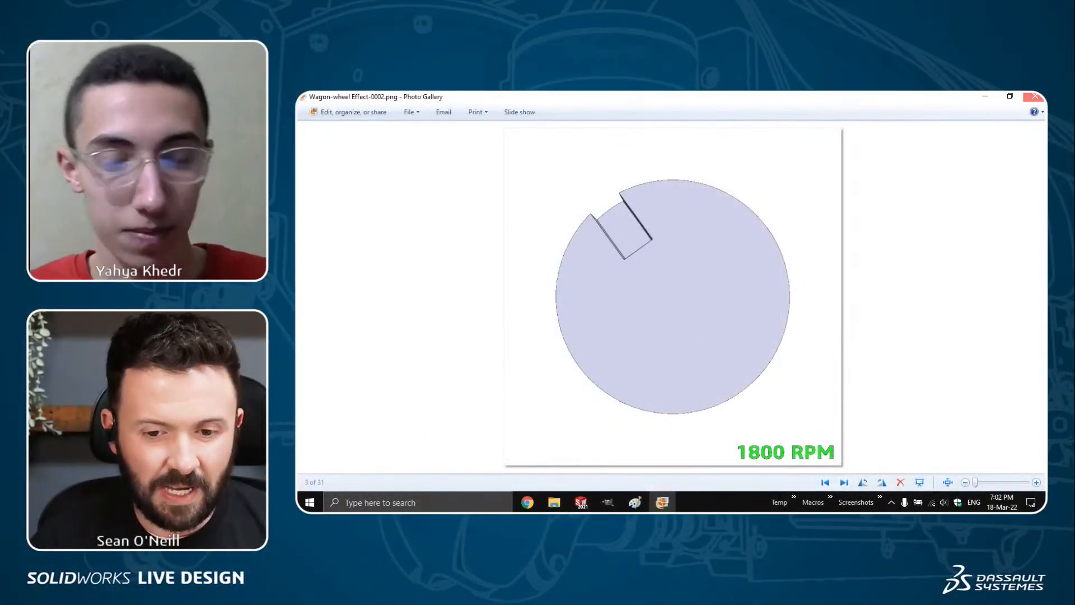
{"action": "left_click", "coordinate": [1034, 96]}
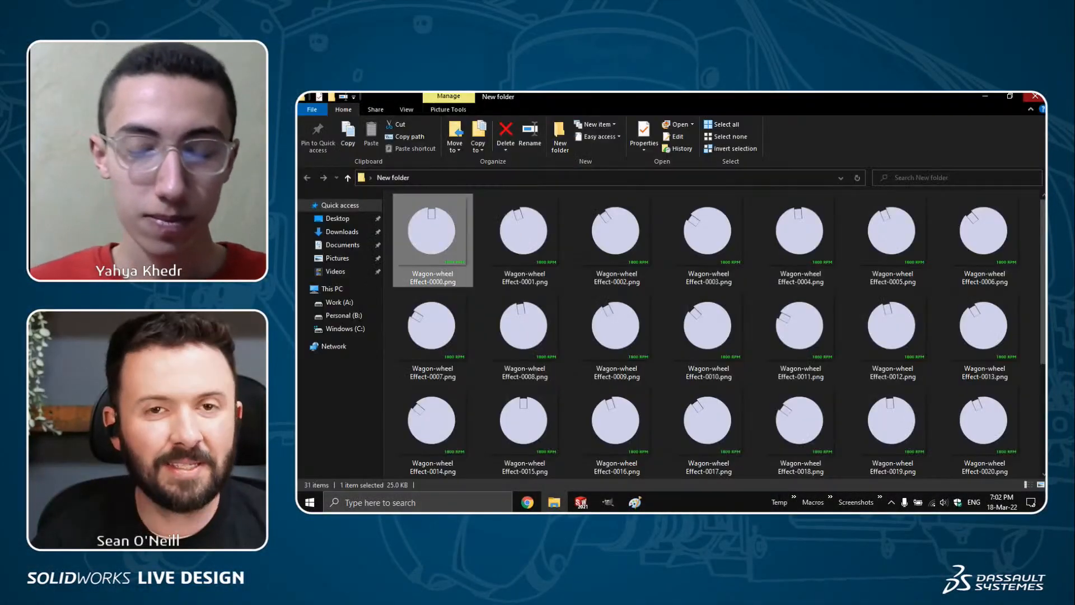
{"action": "left_click", "coordinate": [1035, 97]}
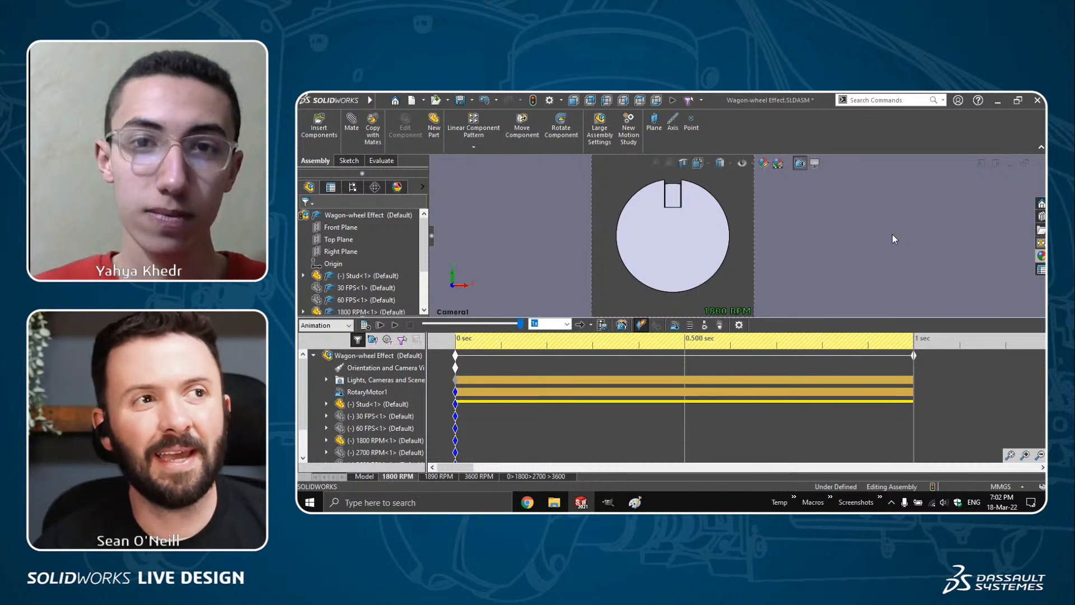